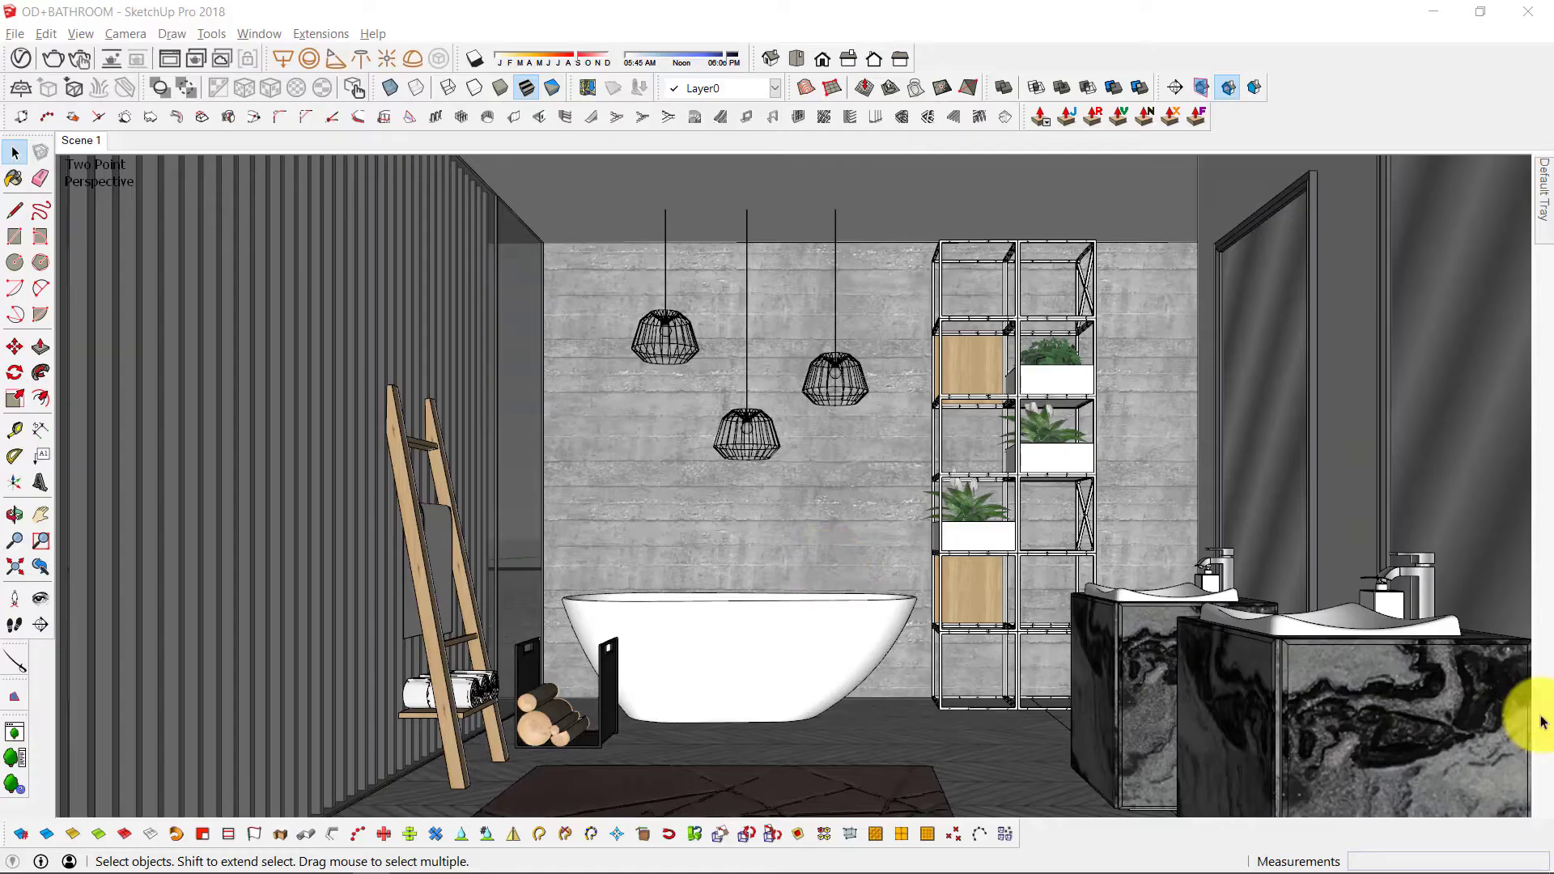
Step: Select and move the middle and left pendant lamps, then restore the Scene 1 view
scroll(756, 399, "up", 3)
left_click(756, 399)
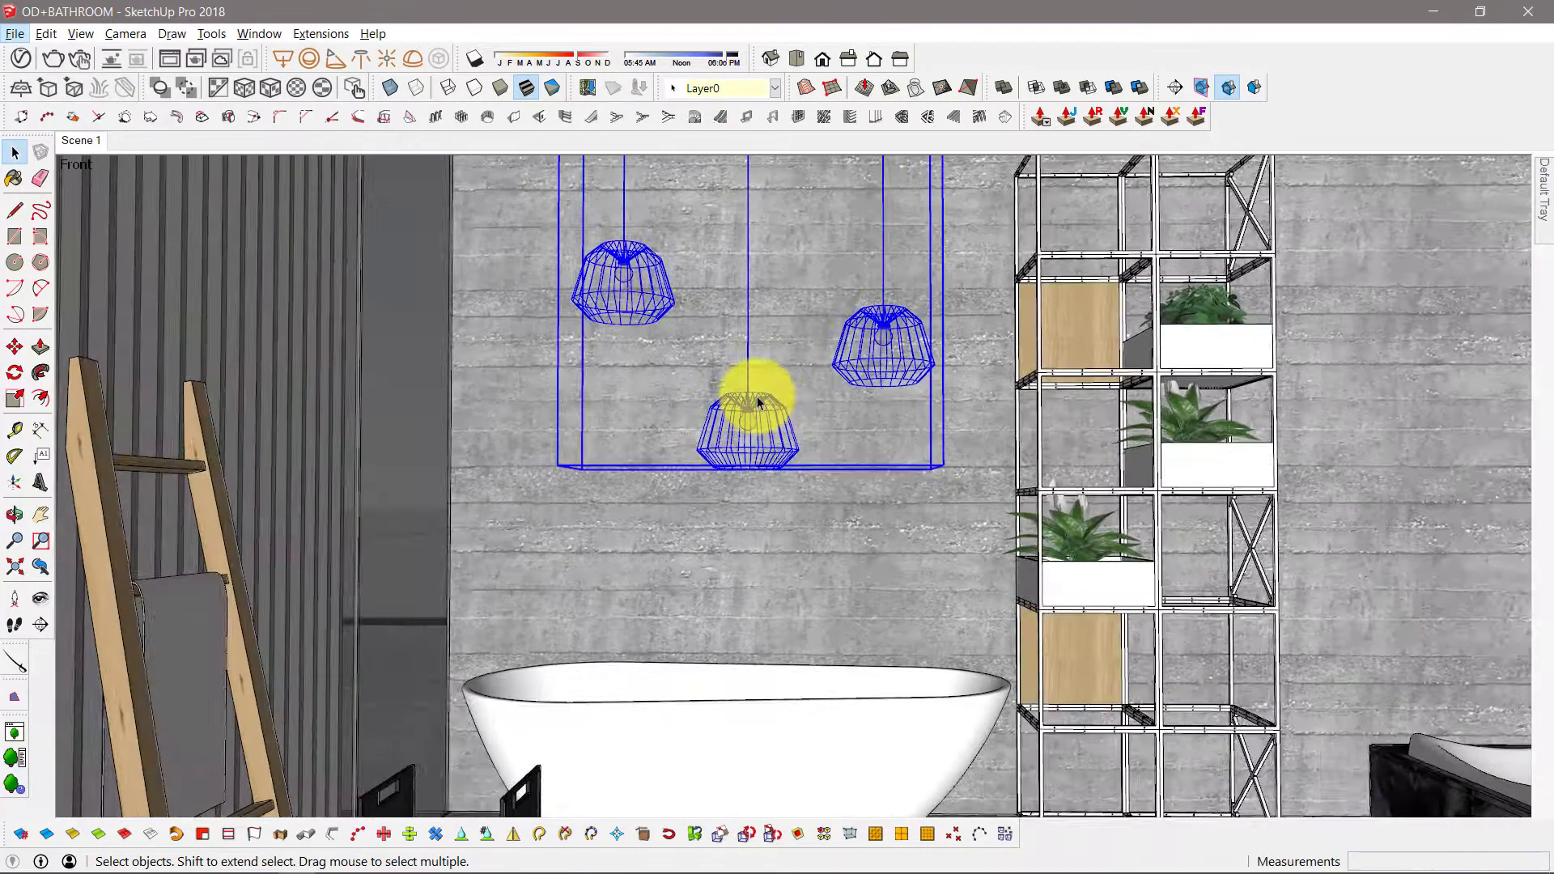
key("m")
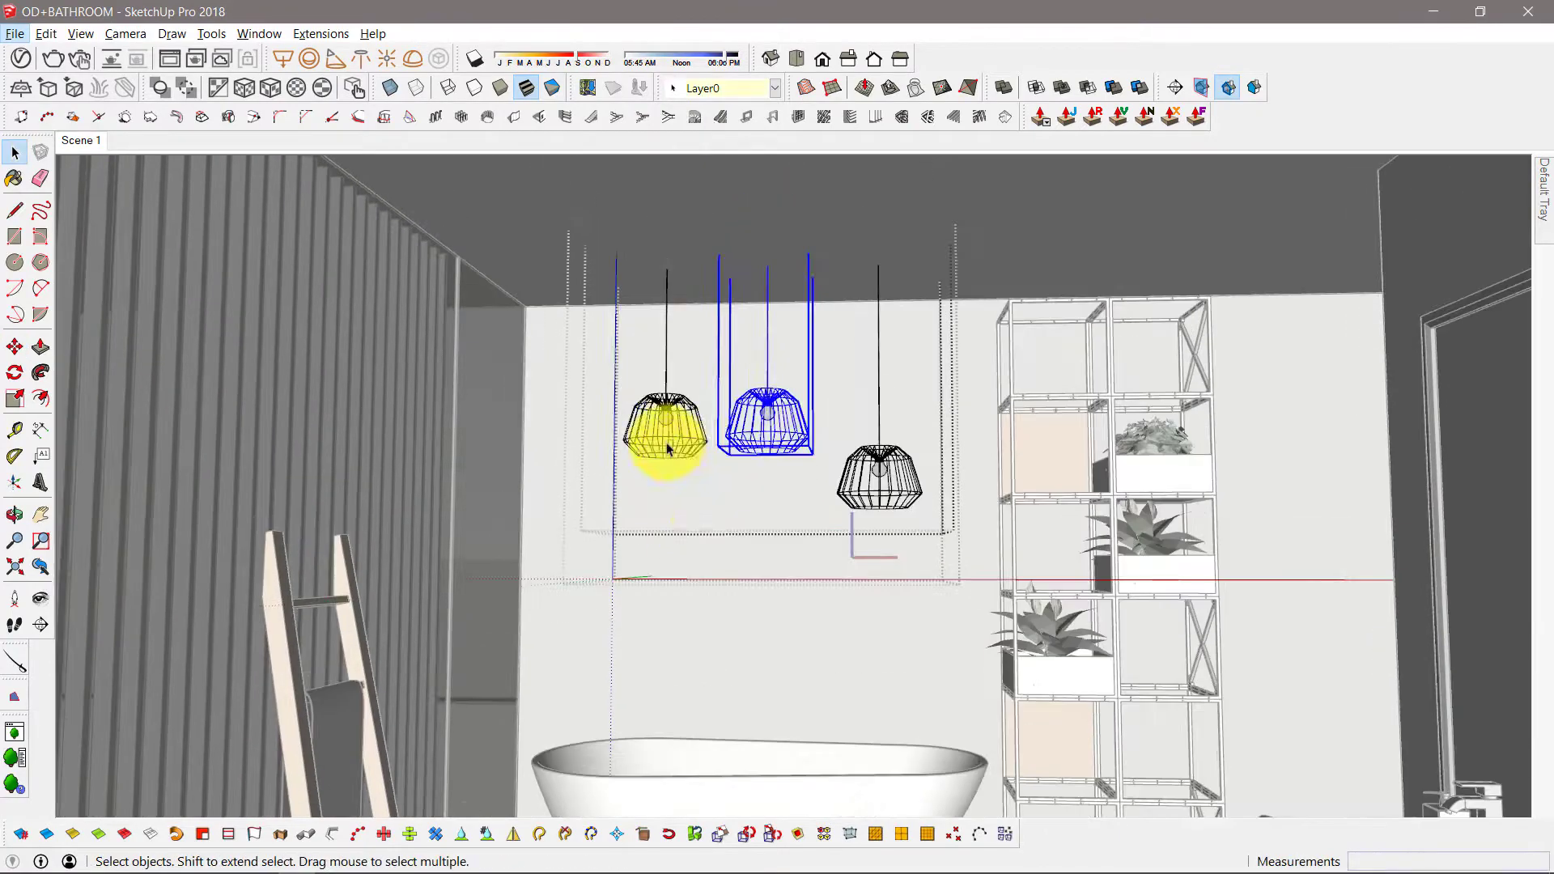
left_click(660, 417)
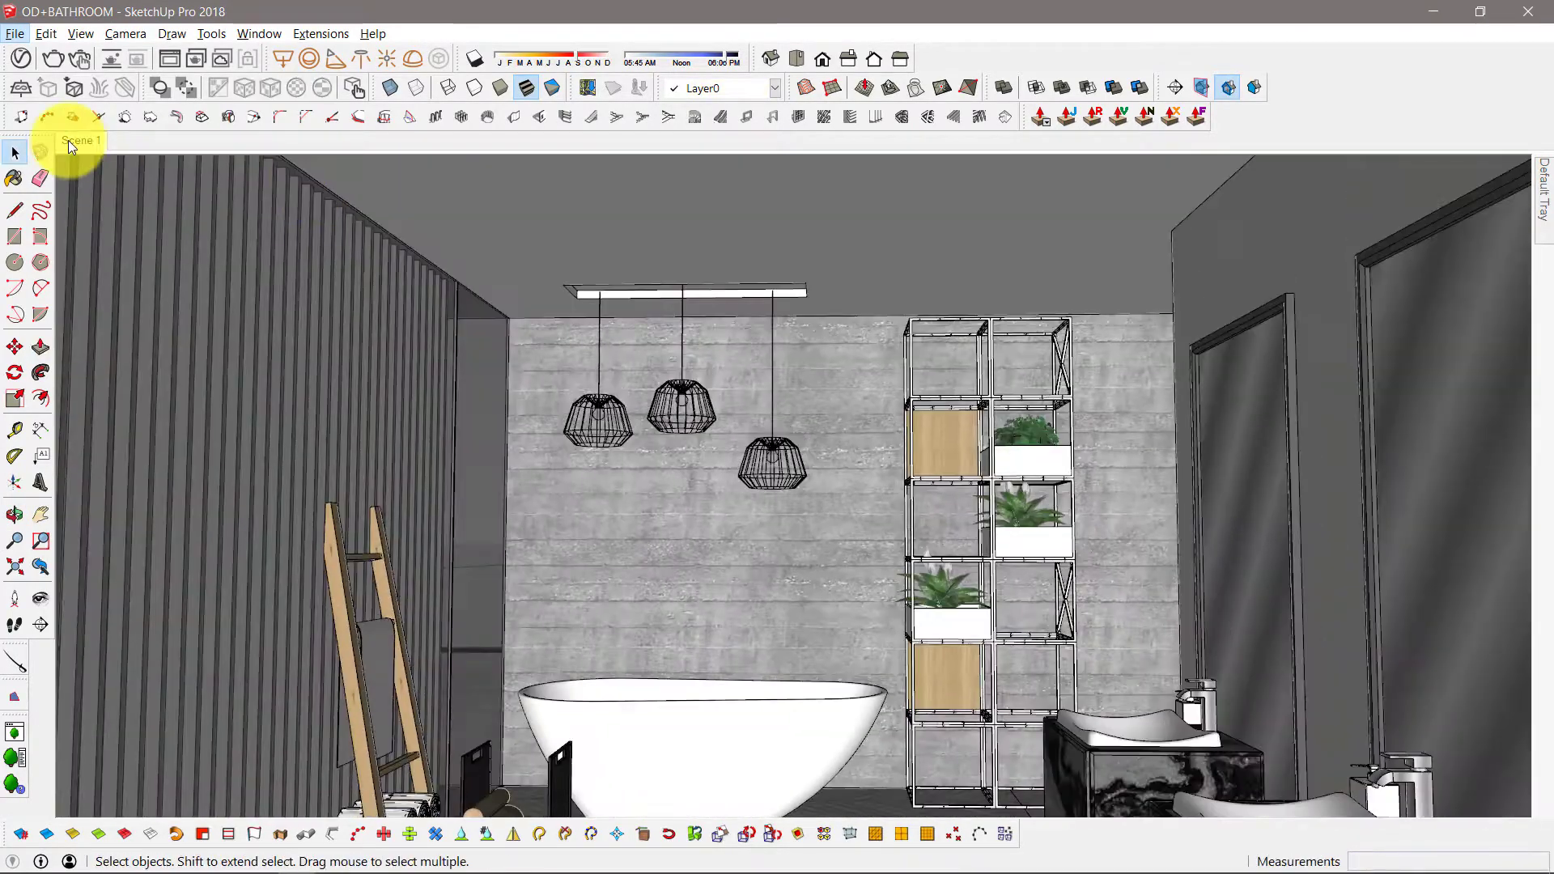
left_click(100, 146)
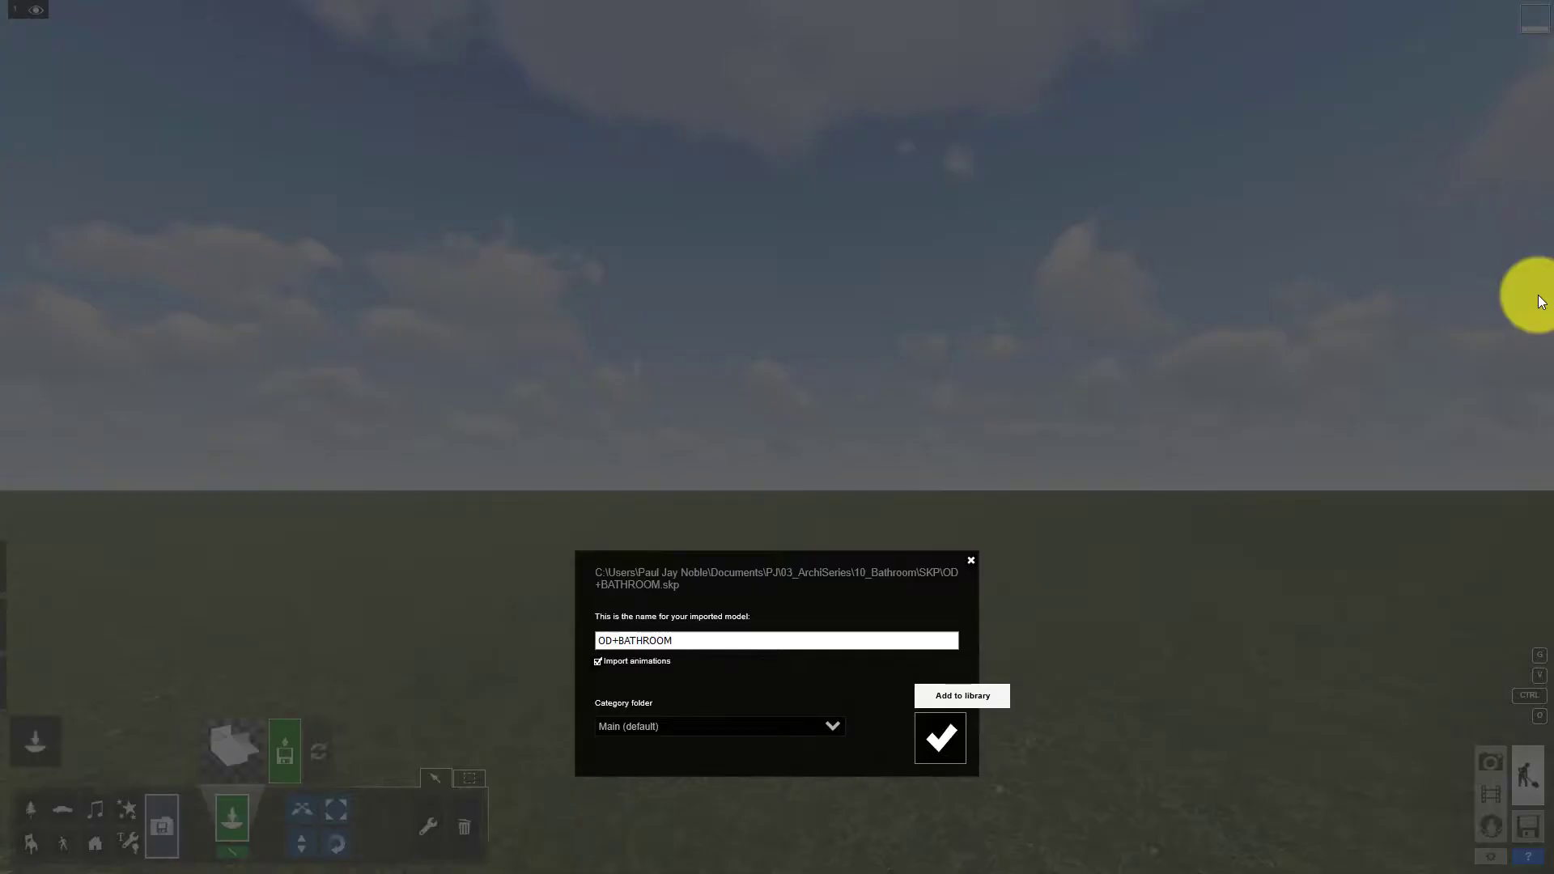
Step: Import the OD+BATHROOM model and frame a wide Photo-mode view of the bathroom
left_click(945, 731)
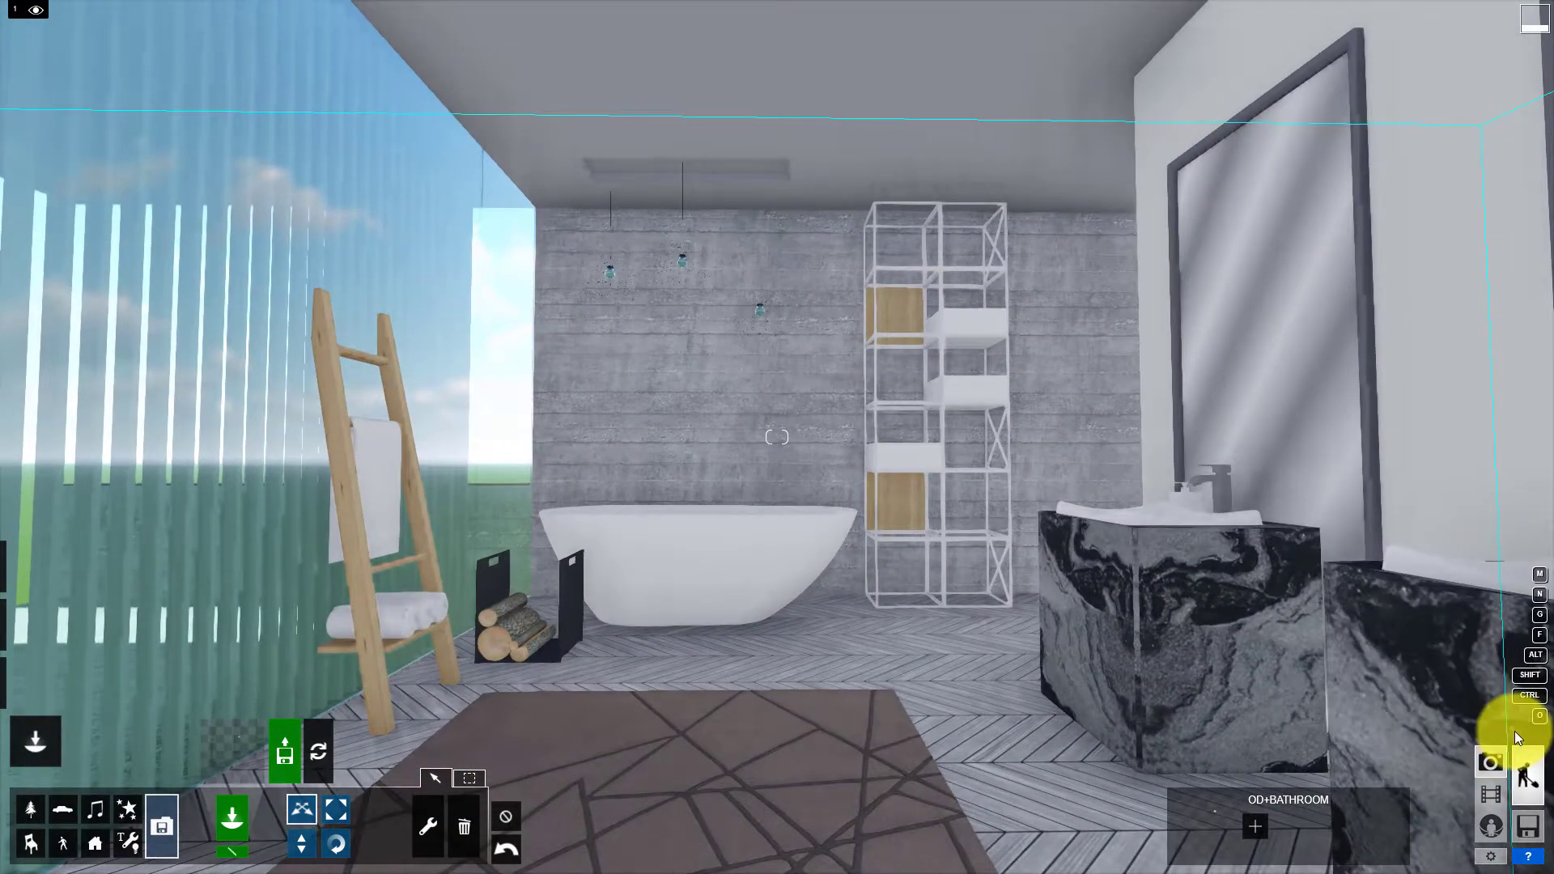
left_click(1513, 733)
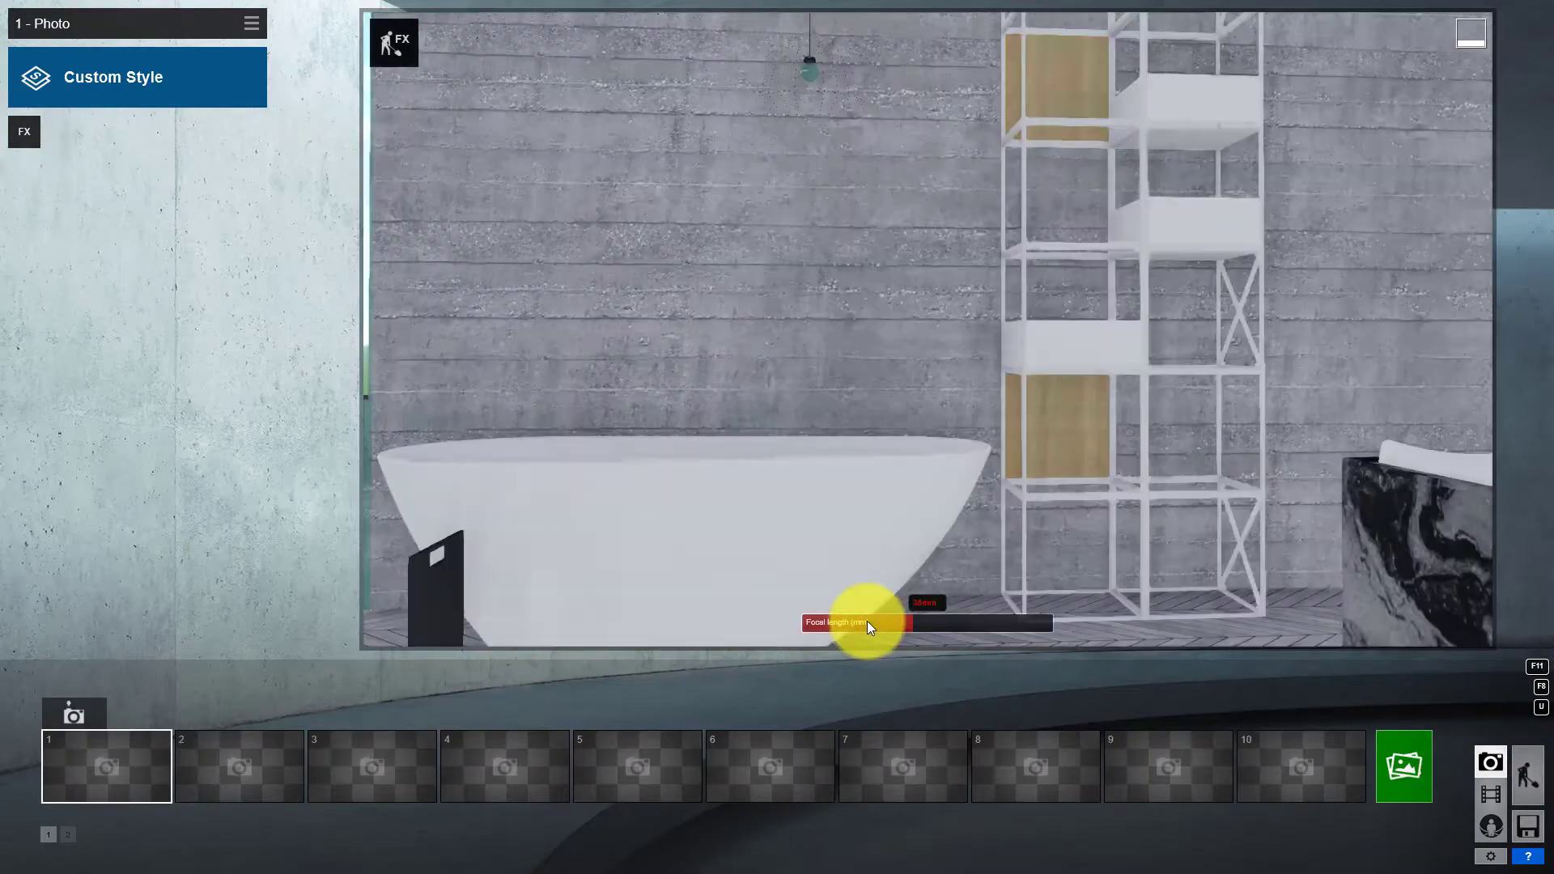
scroll(969, 271, "down", 5)
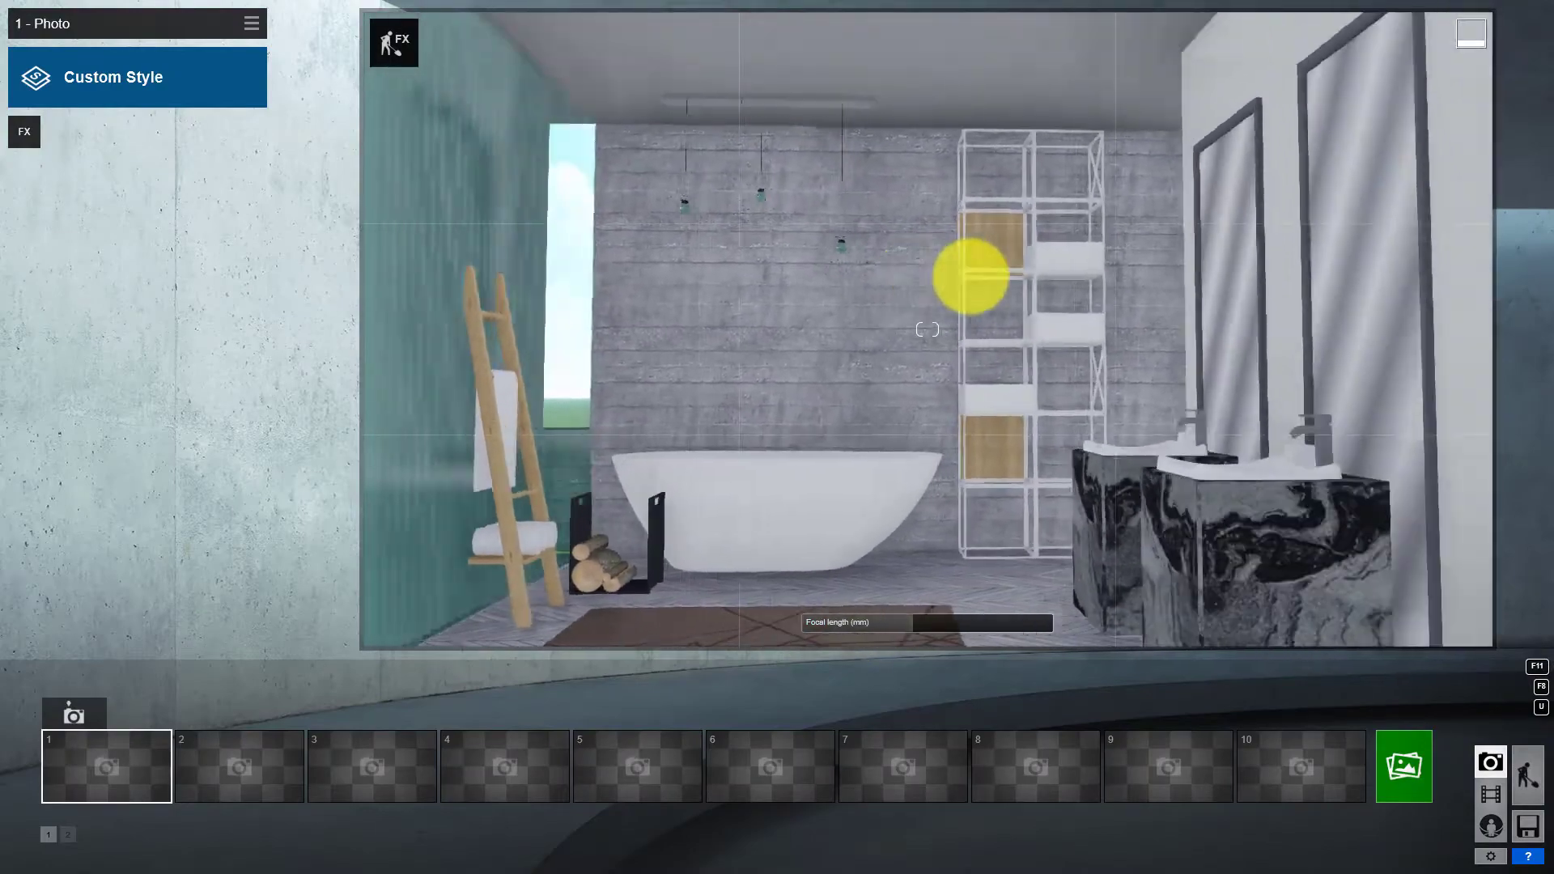
scroll(971, 276, "up", 2)
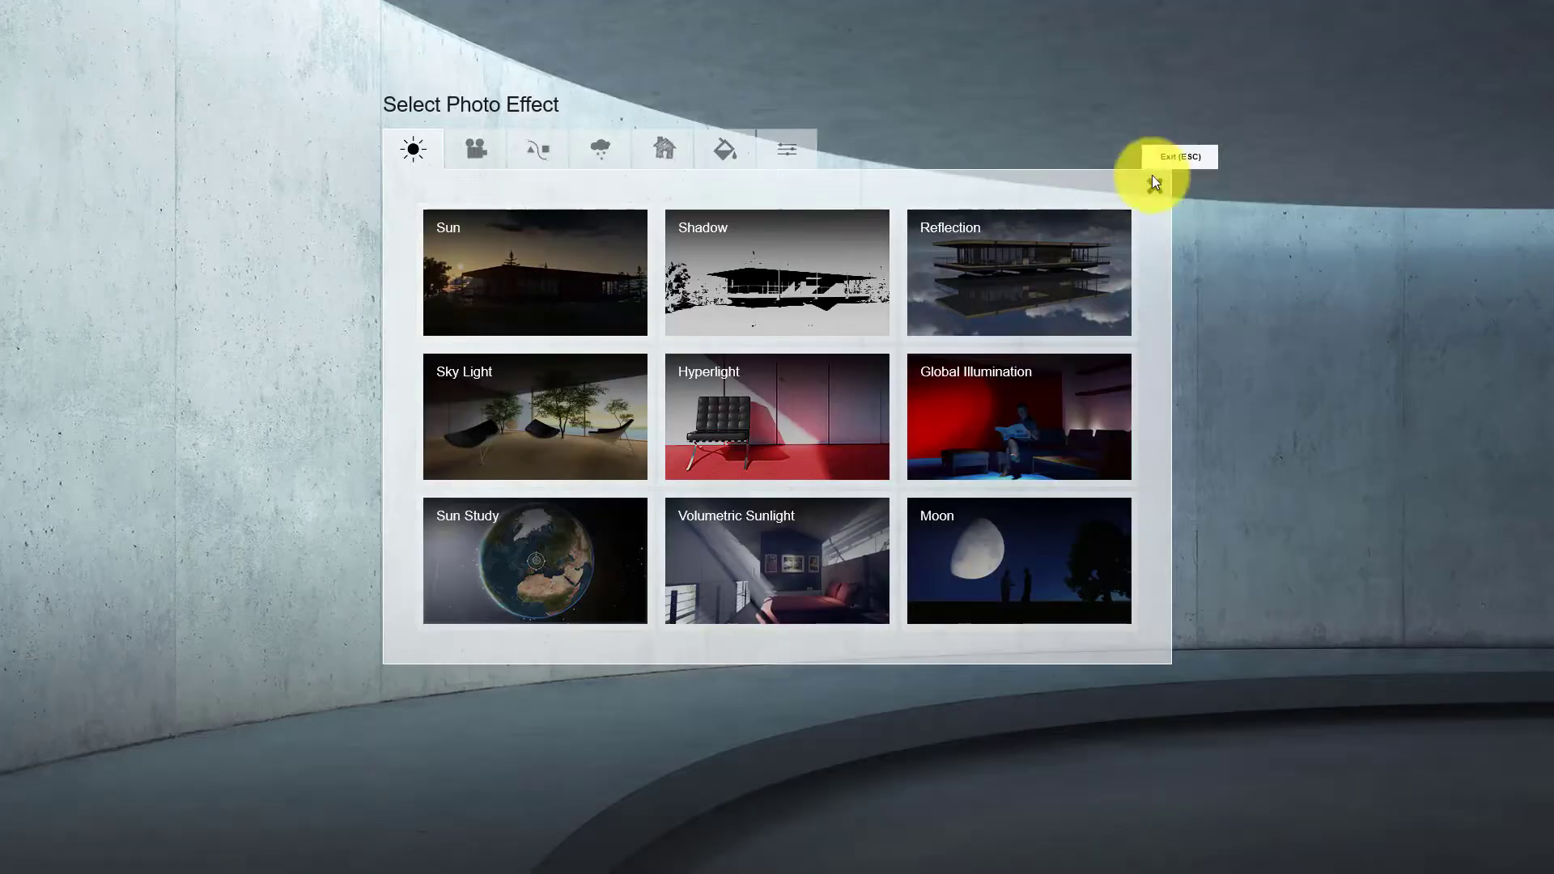
Step: Apply the Interior style, add 2-Point Perspective, lower the focal length and reframe the shot
left_click(1155, 179)
left_click(970, 296)
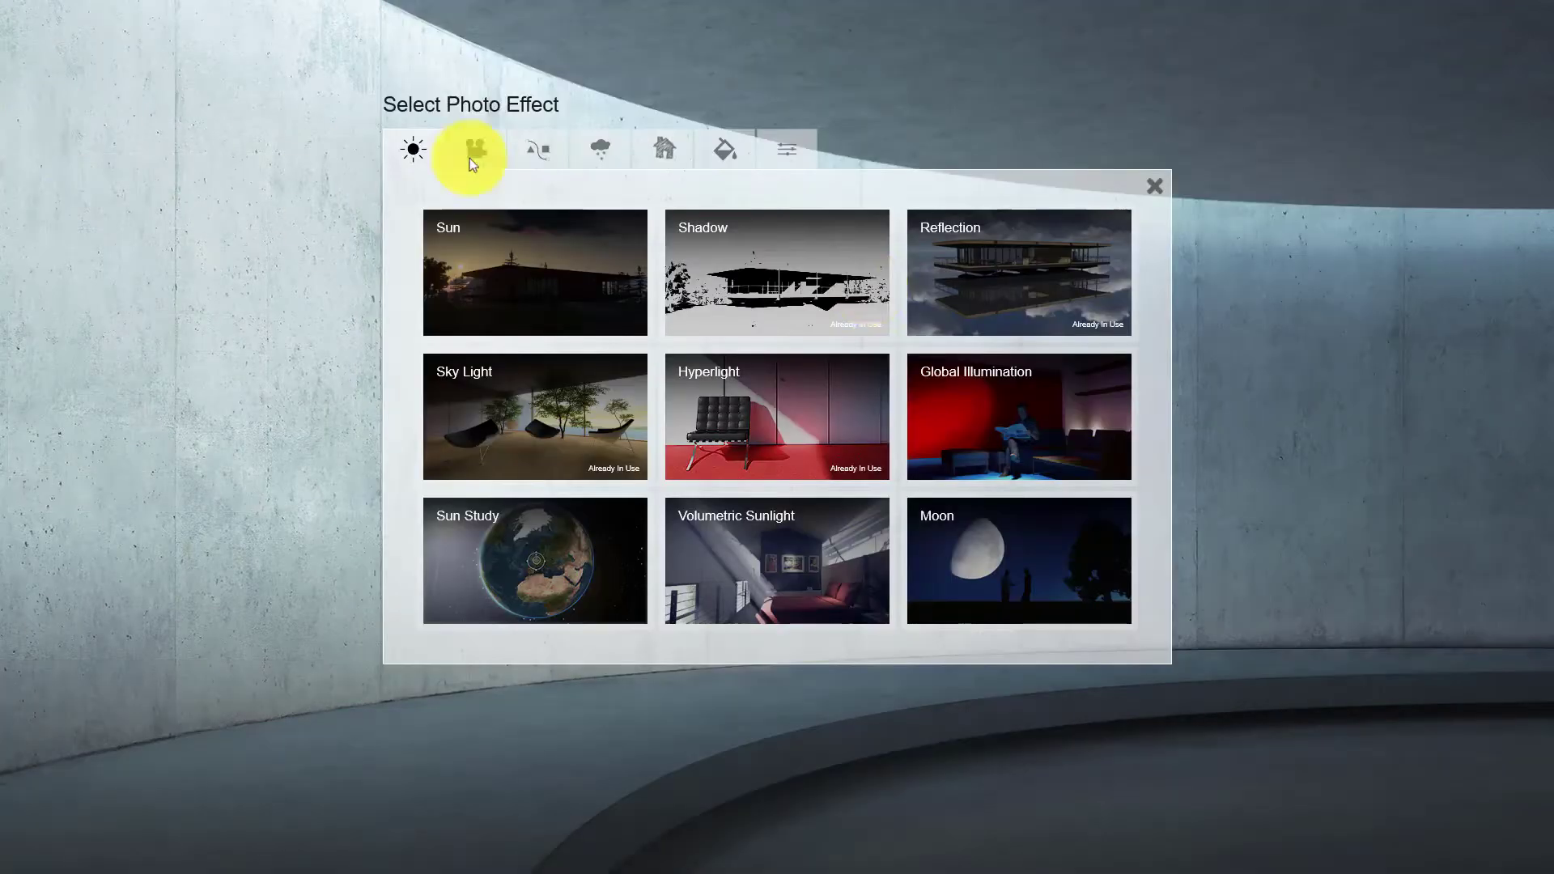
left_click(475, 149)
left_click(911, 292)
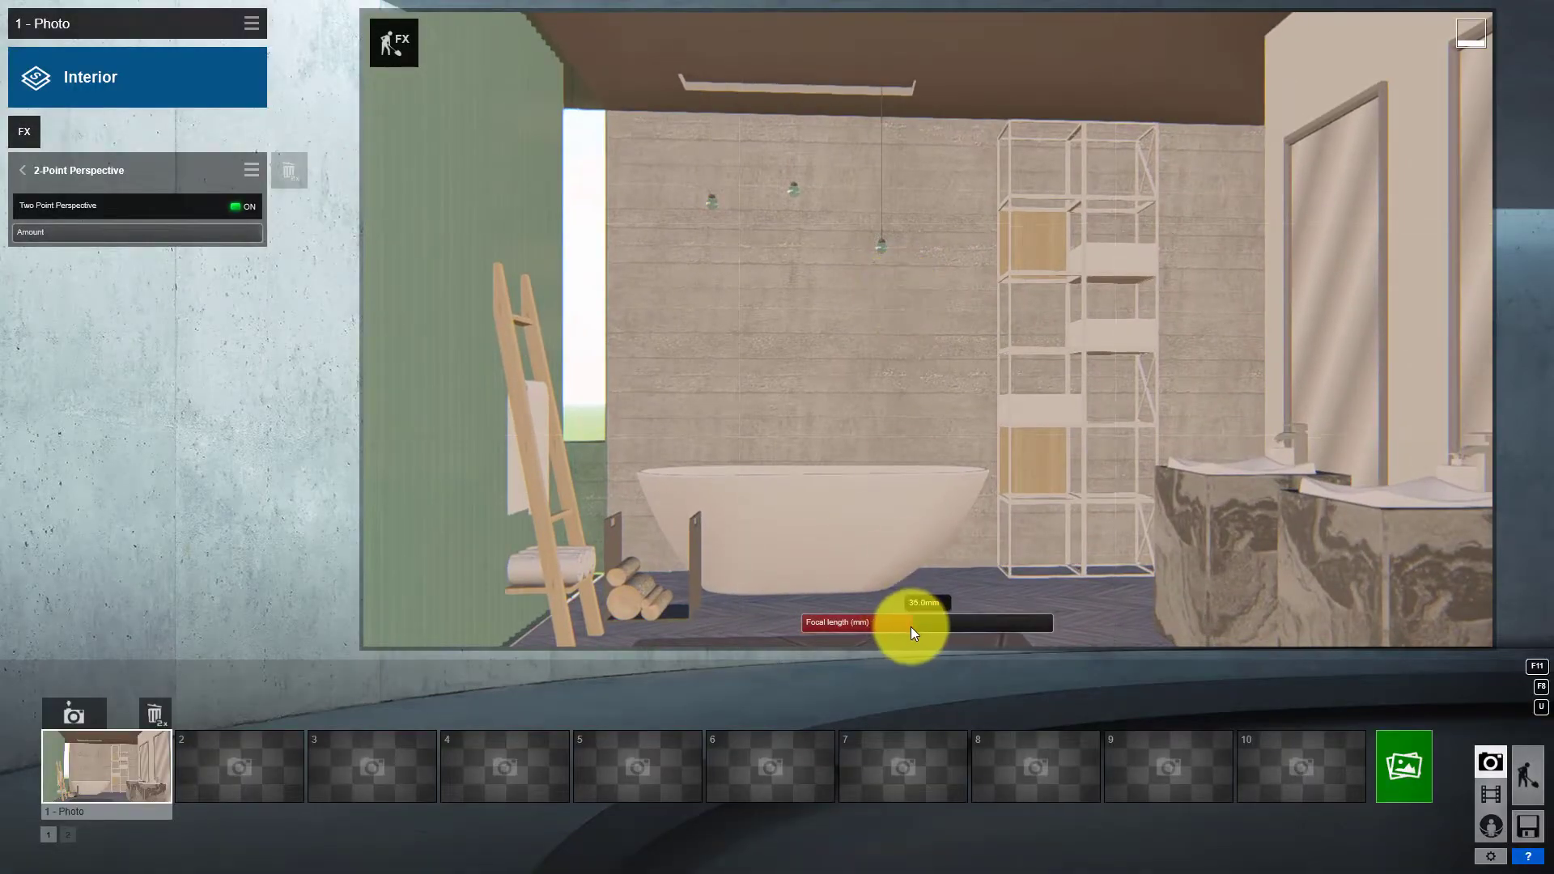
left_click_drag(910, 631, 905, 634)
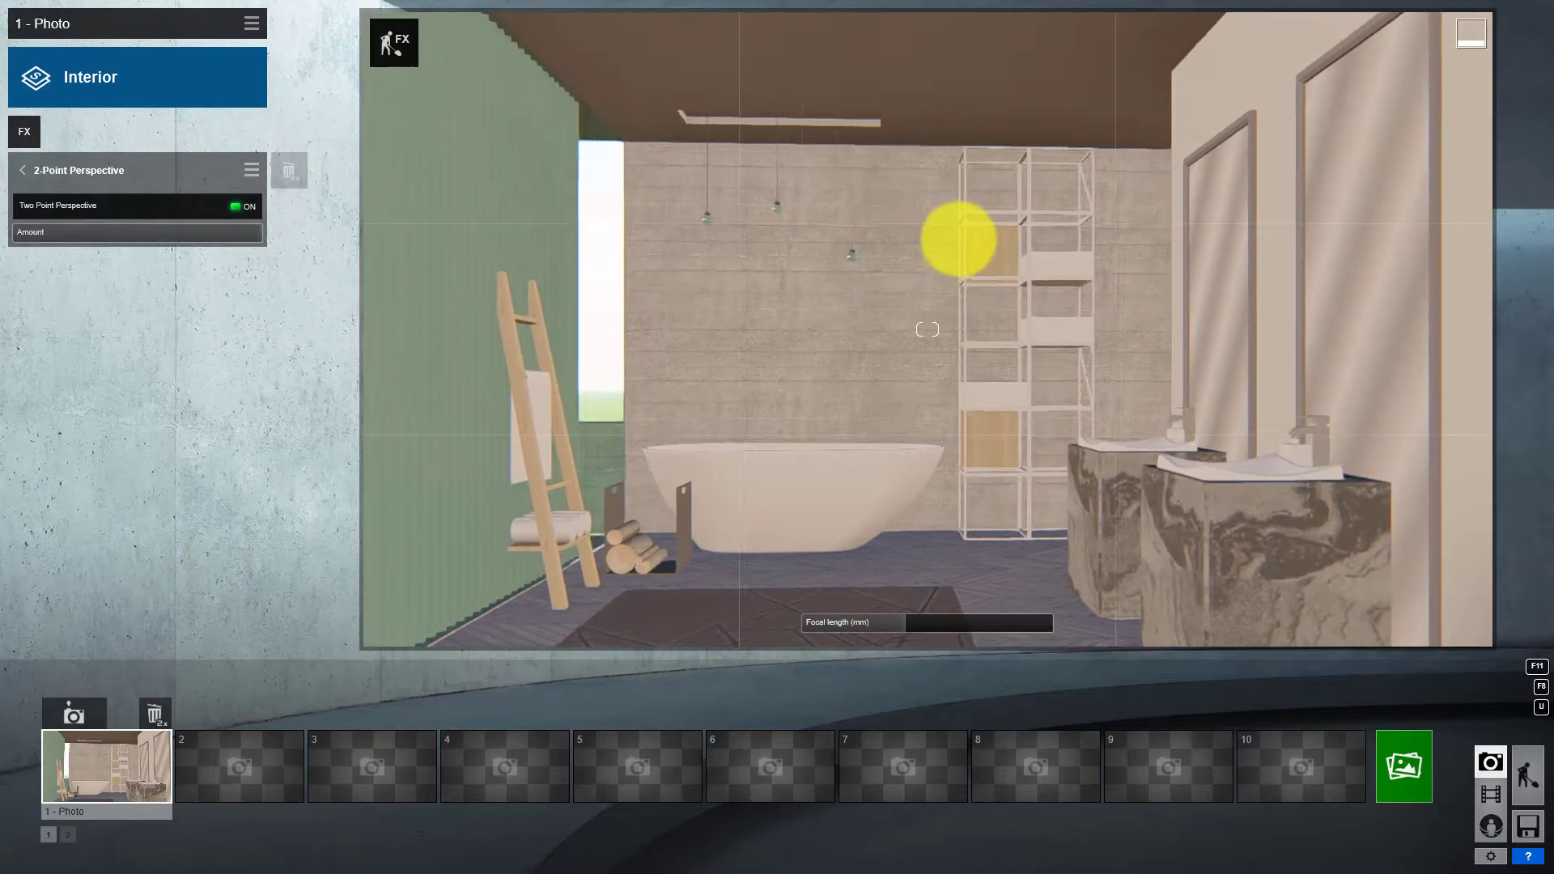
right_click_drag(955, 237, 765, 351)
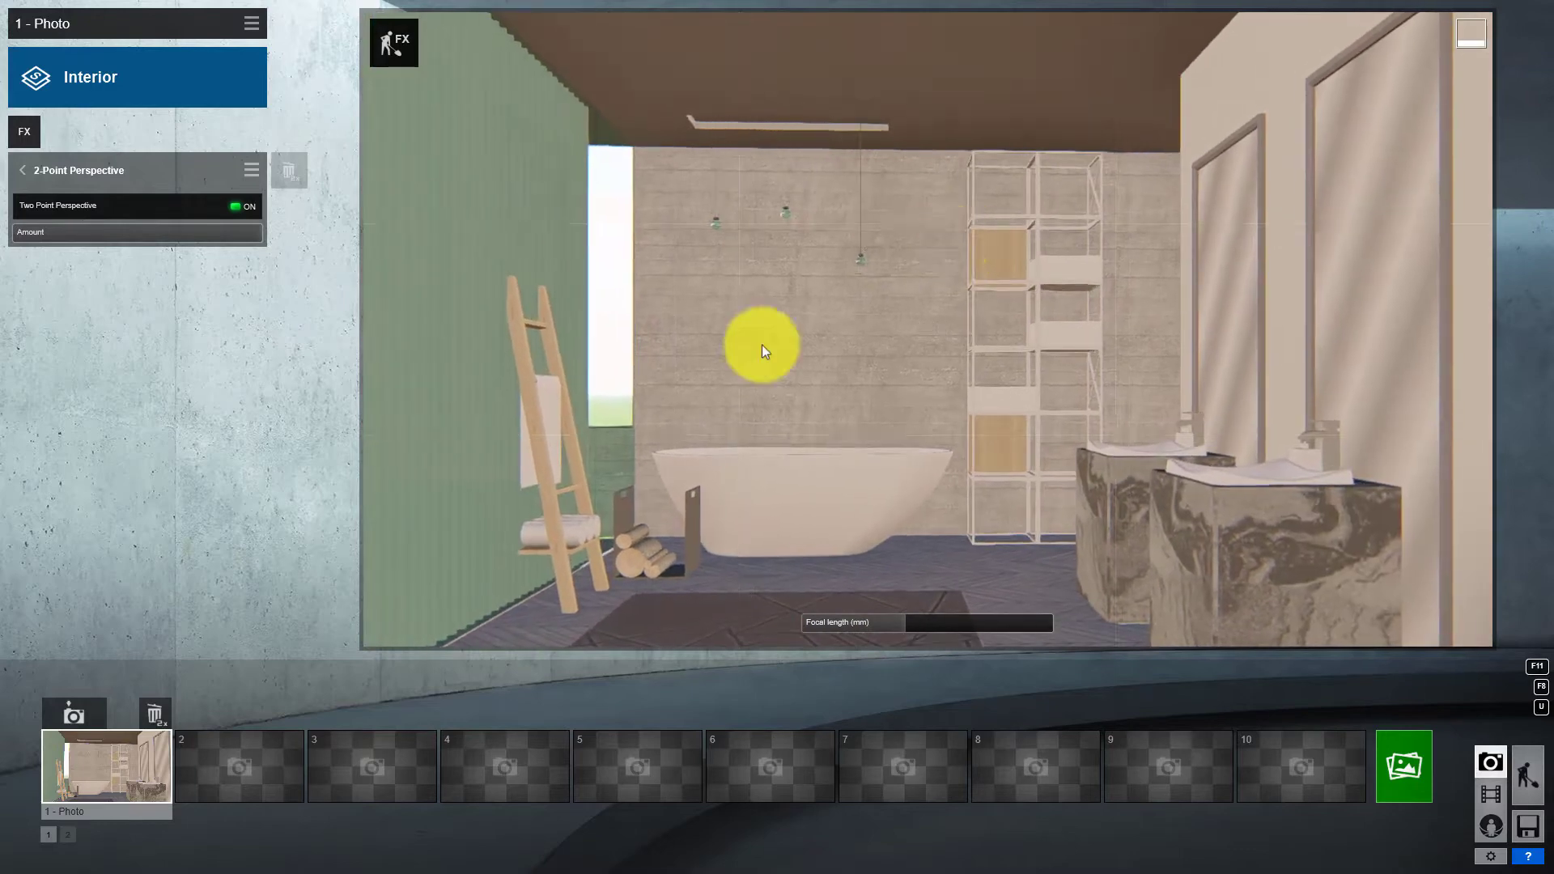
Step: Render the 1920x1080 photo and return to build mode
left_click(1404, 766)
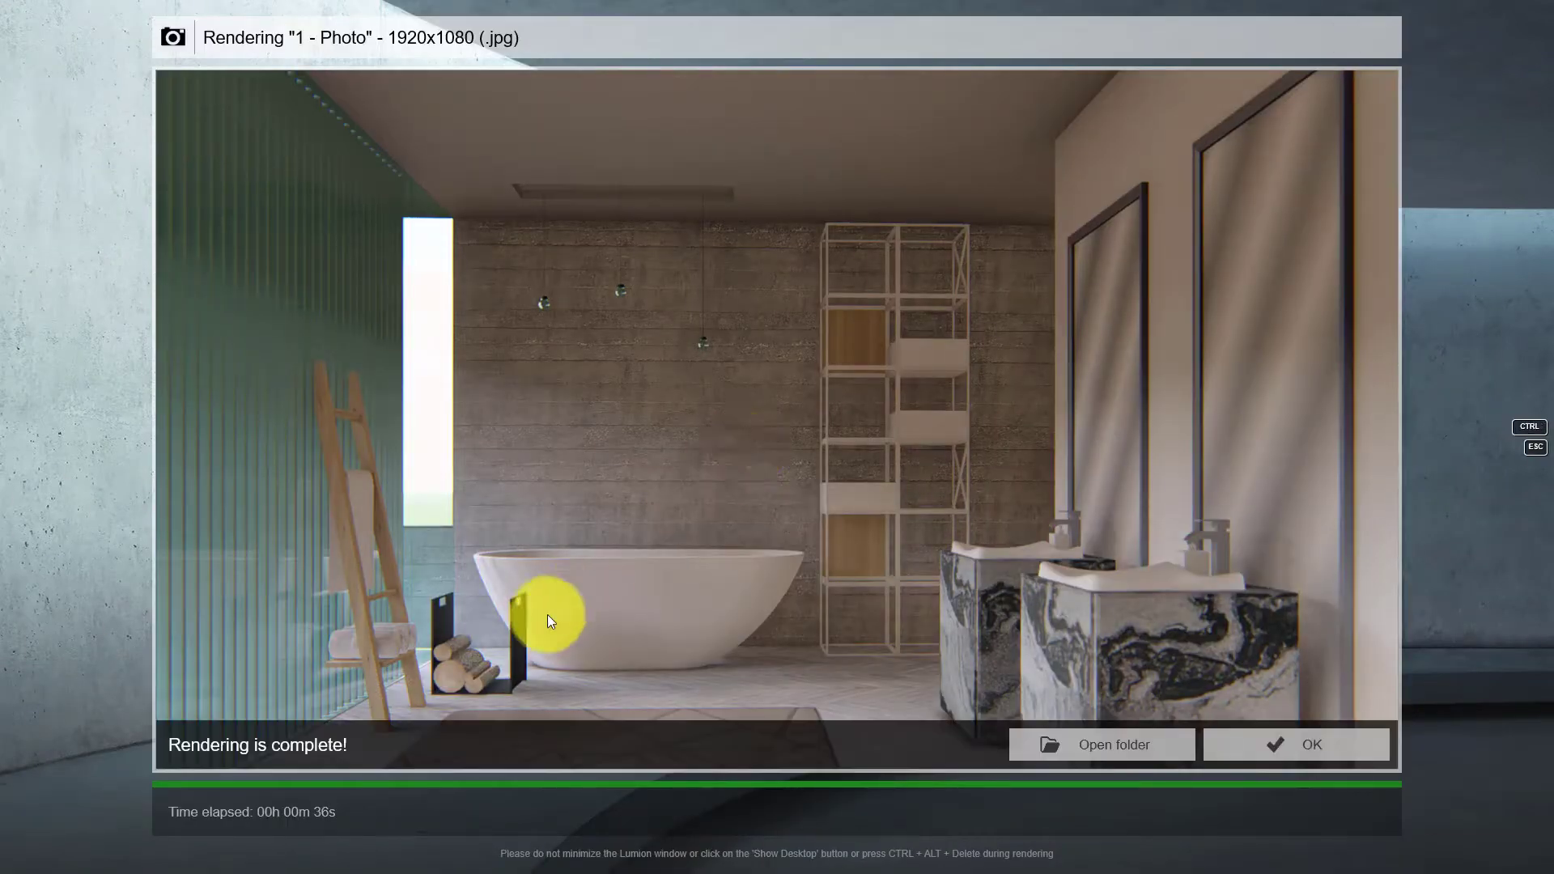
left_click(1295, 744)
left_click(1528, 776)
Step: Give the back concrete wall a new material: flipped normal map, no gloss or reflectivity, adjusted relief
left_click(35, 684)
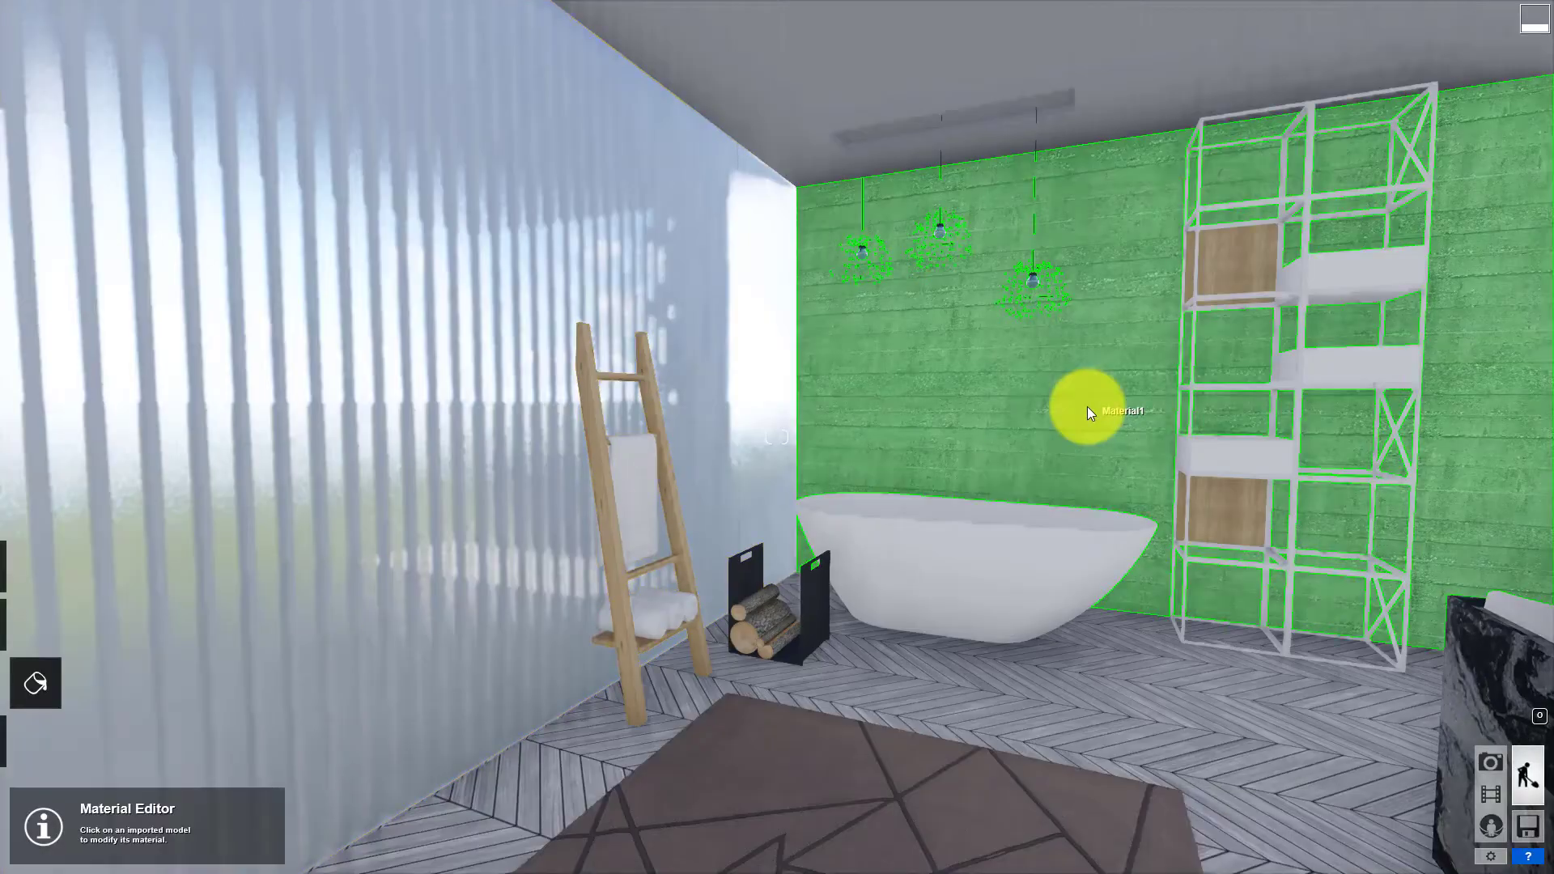
left_click(1089, 412)
left_click(127, 502)
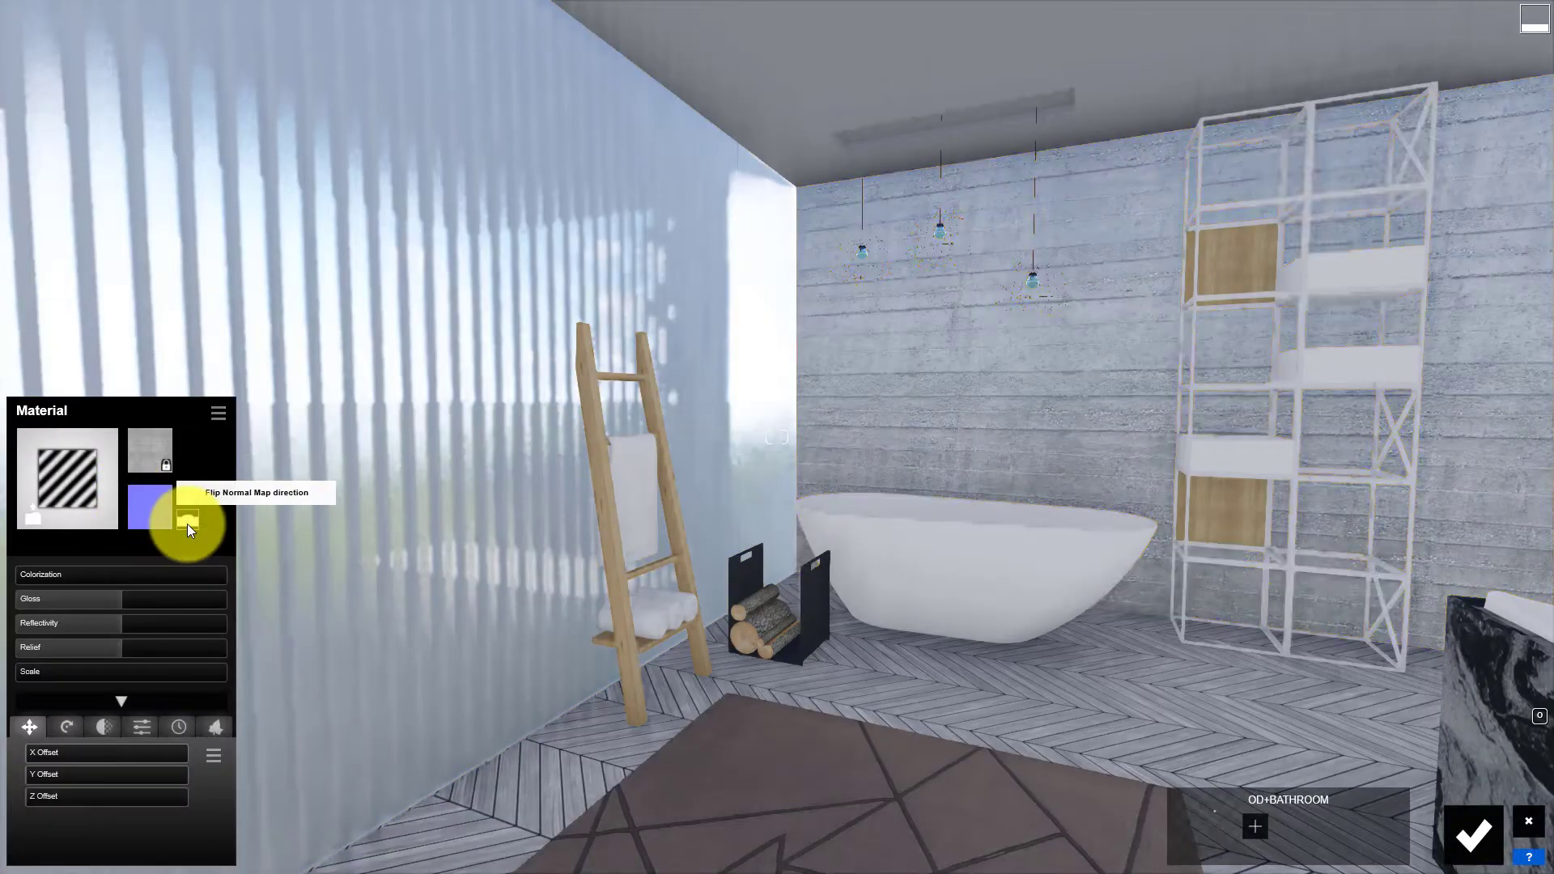
left_click(187, 527)
left_click(56, 599)
left_click(110, 624)
left_click_drag(485, 567, 910, 520)
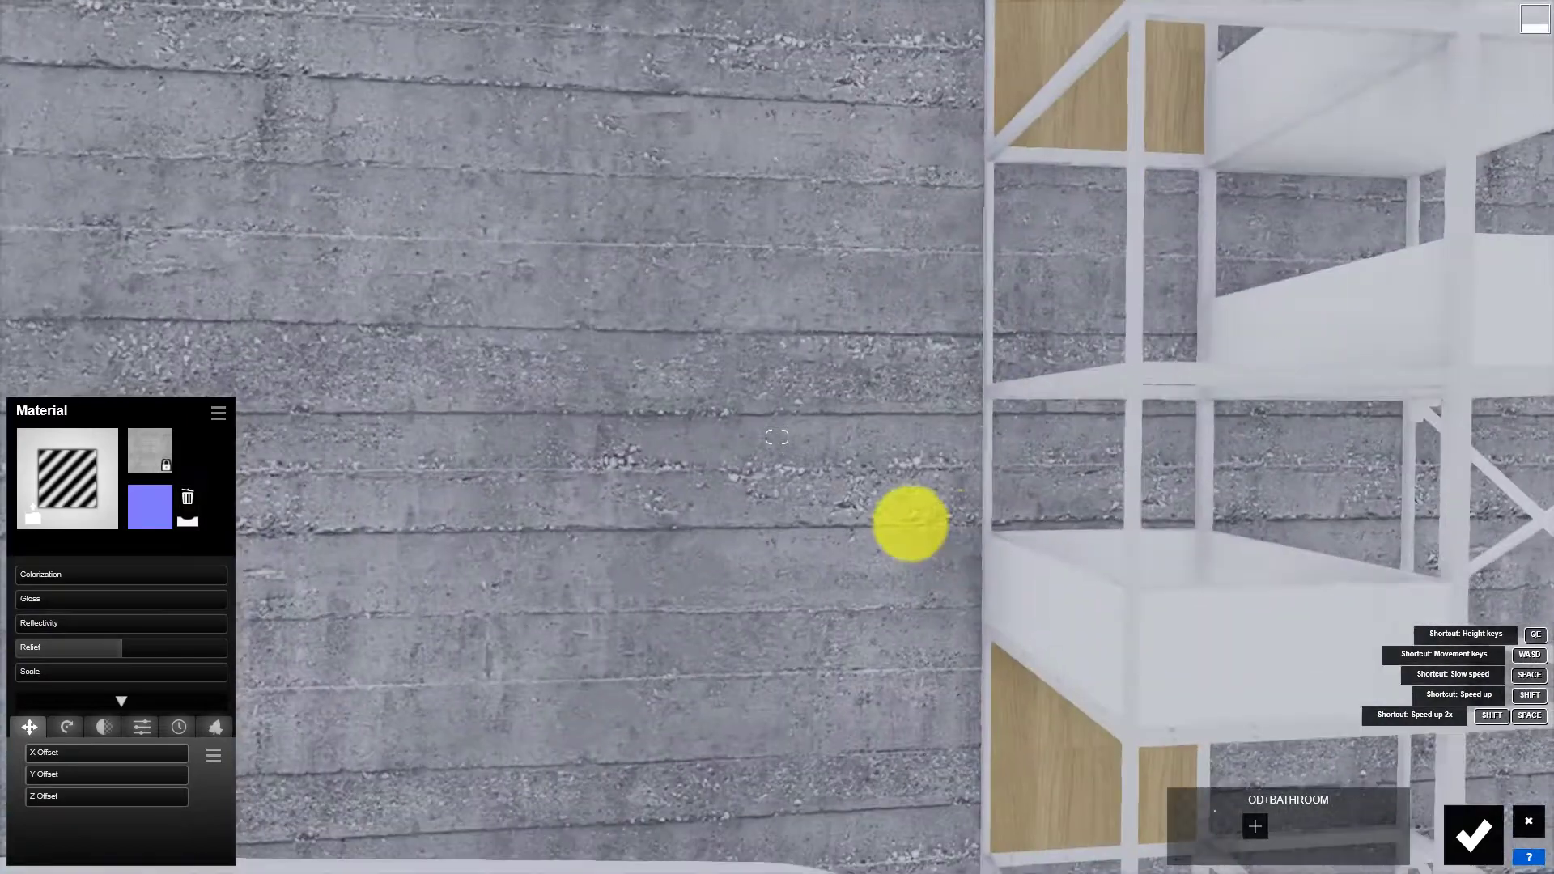
scroll(910, 520, "down", 5)
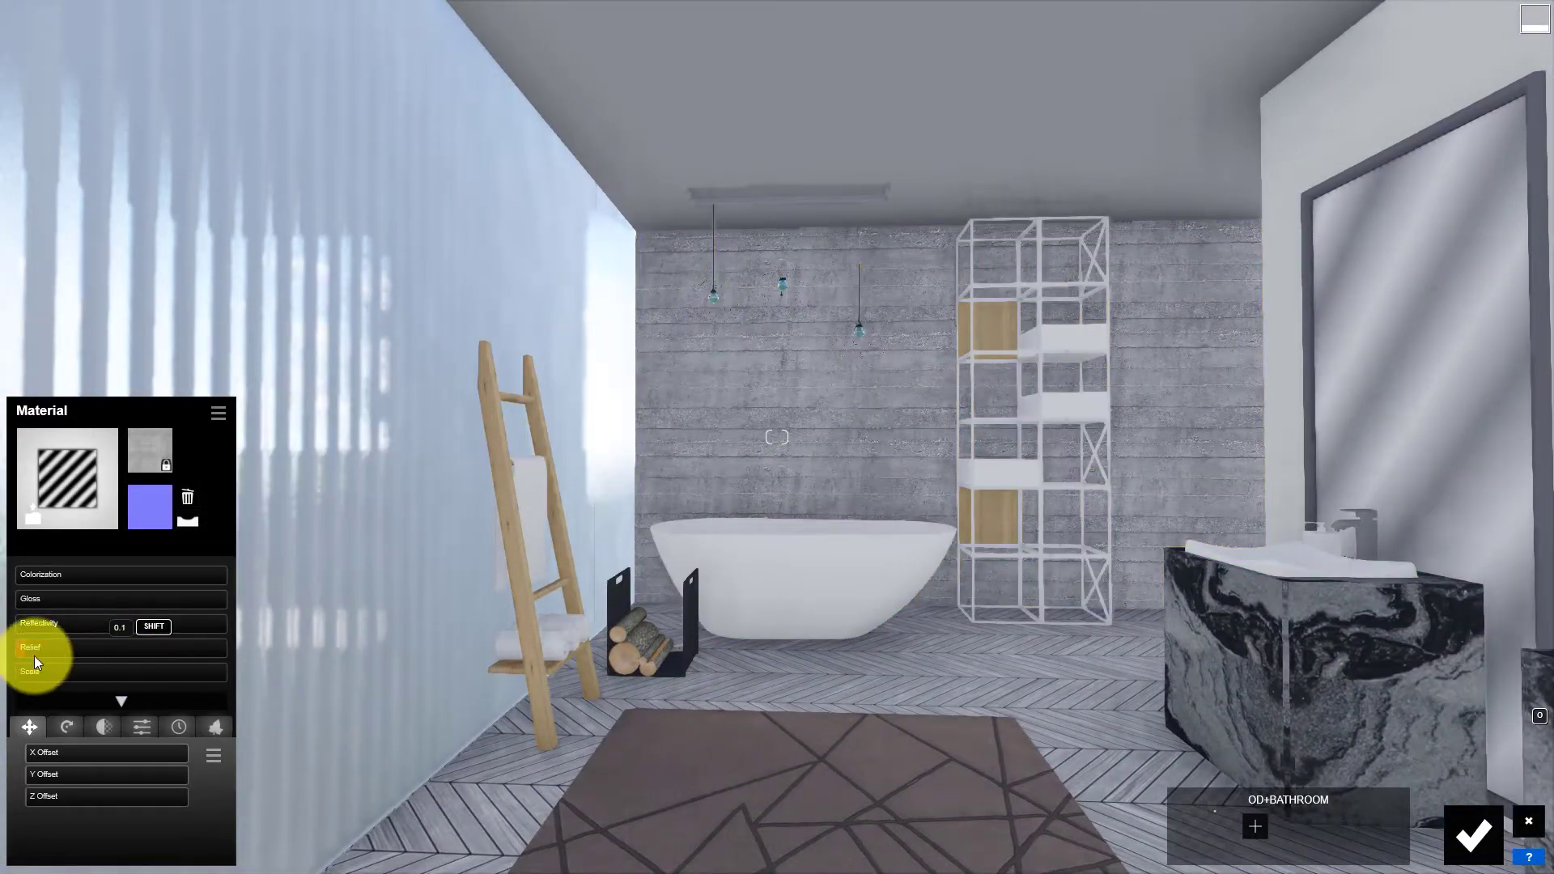
left_click(851, 794)
Step: Apply a light indoor wood floor material to the bathroom floor
left_click(172, 330)
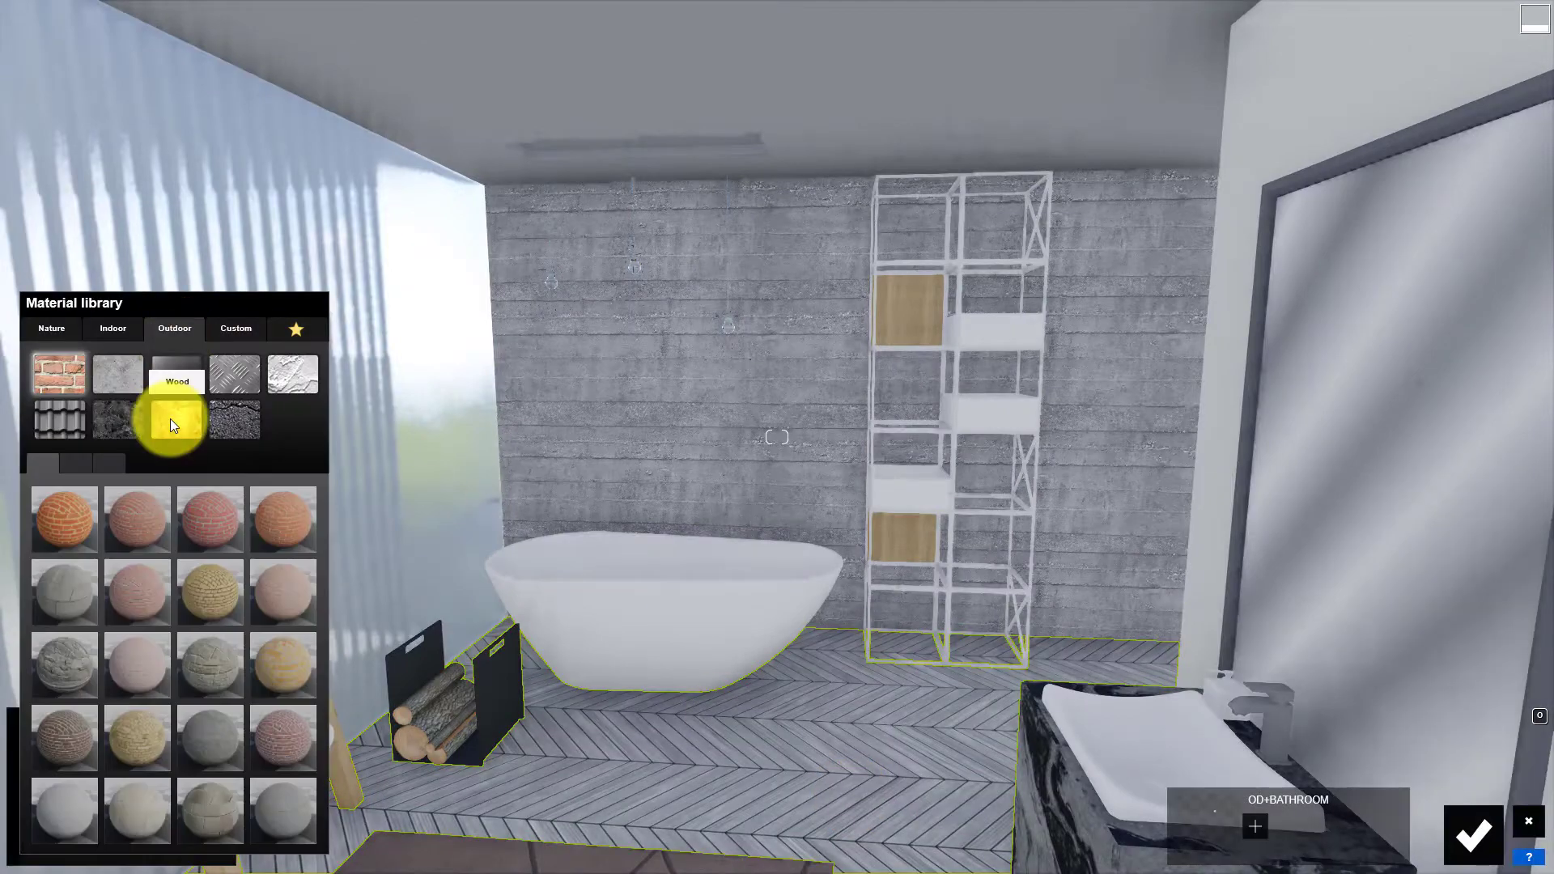
left_click(123, 327)
left_click(225, 416)
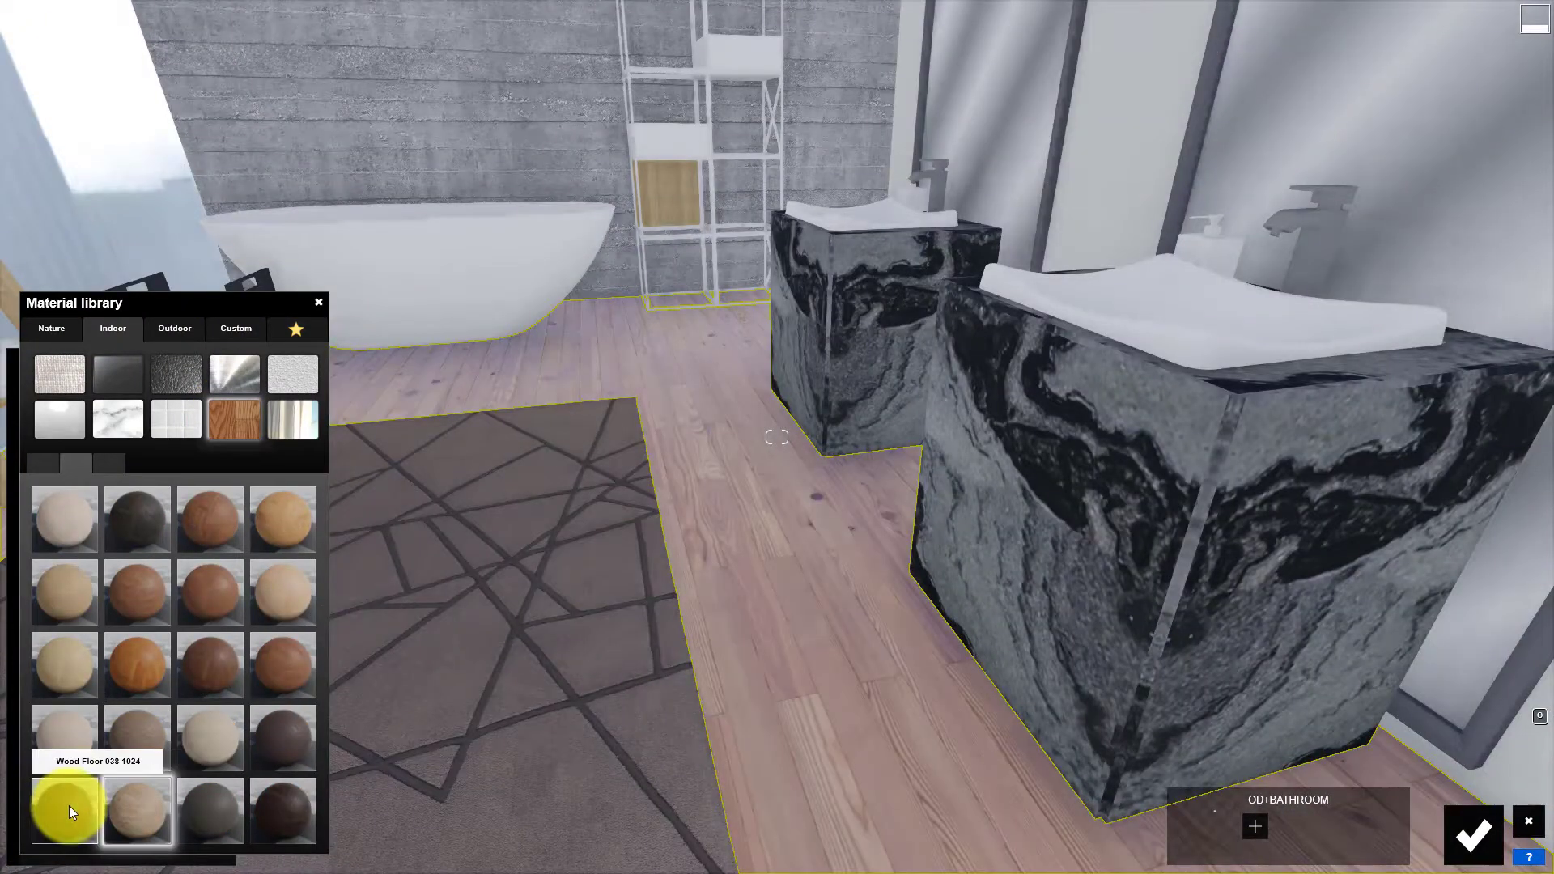
left_click(65, 808)
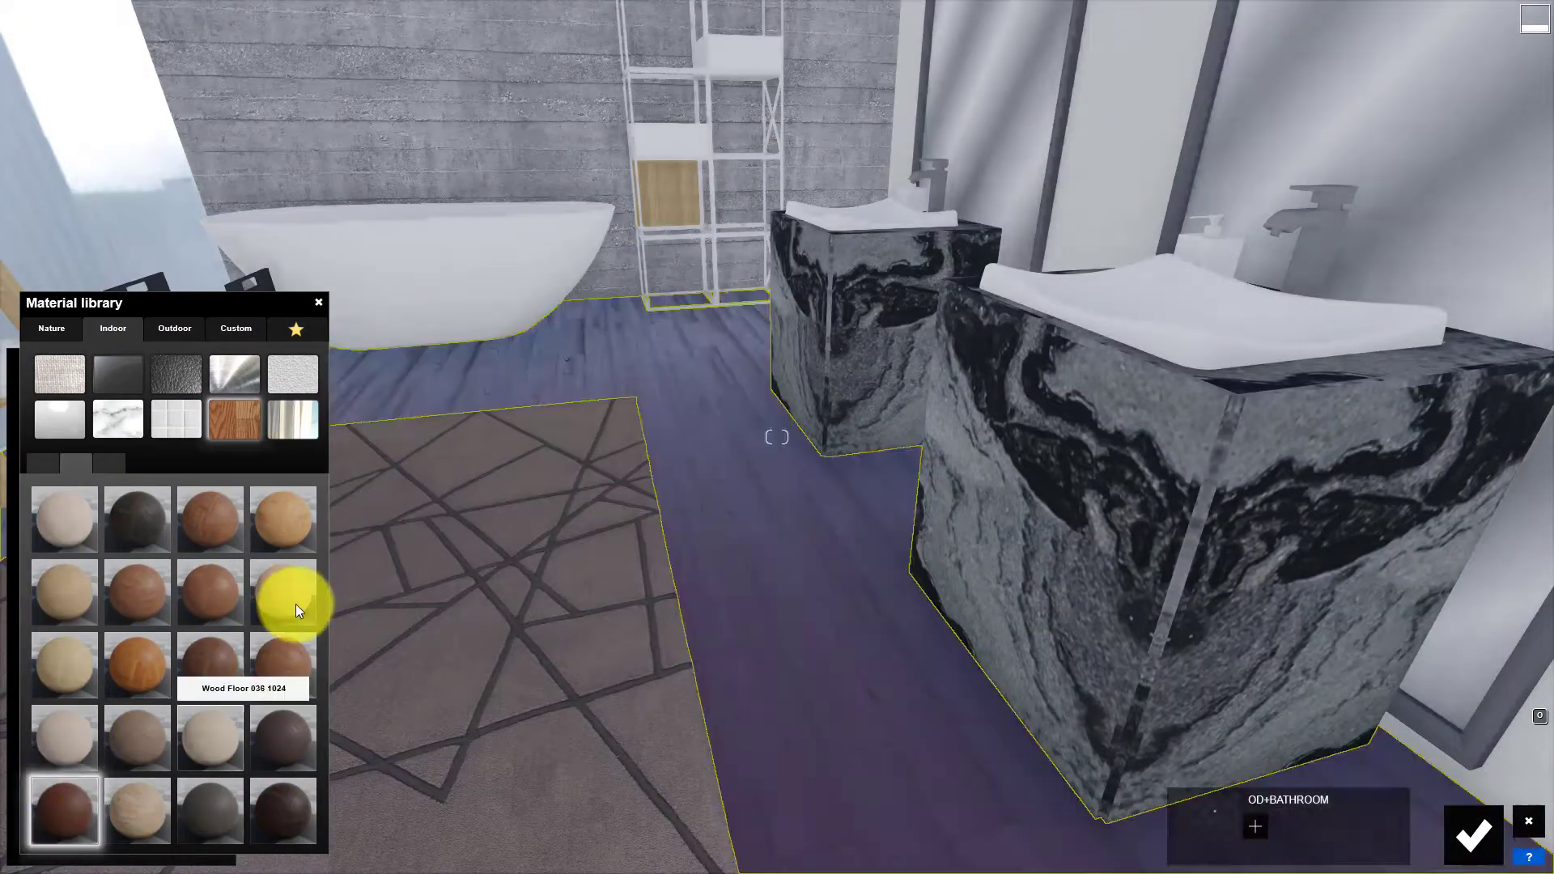
left_click(295, 604)
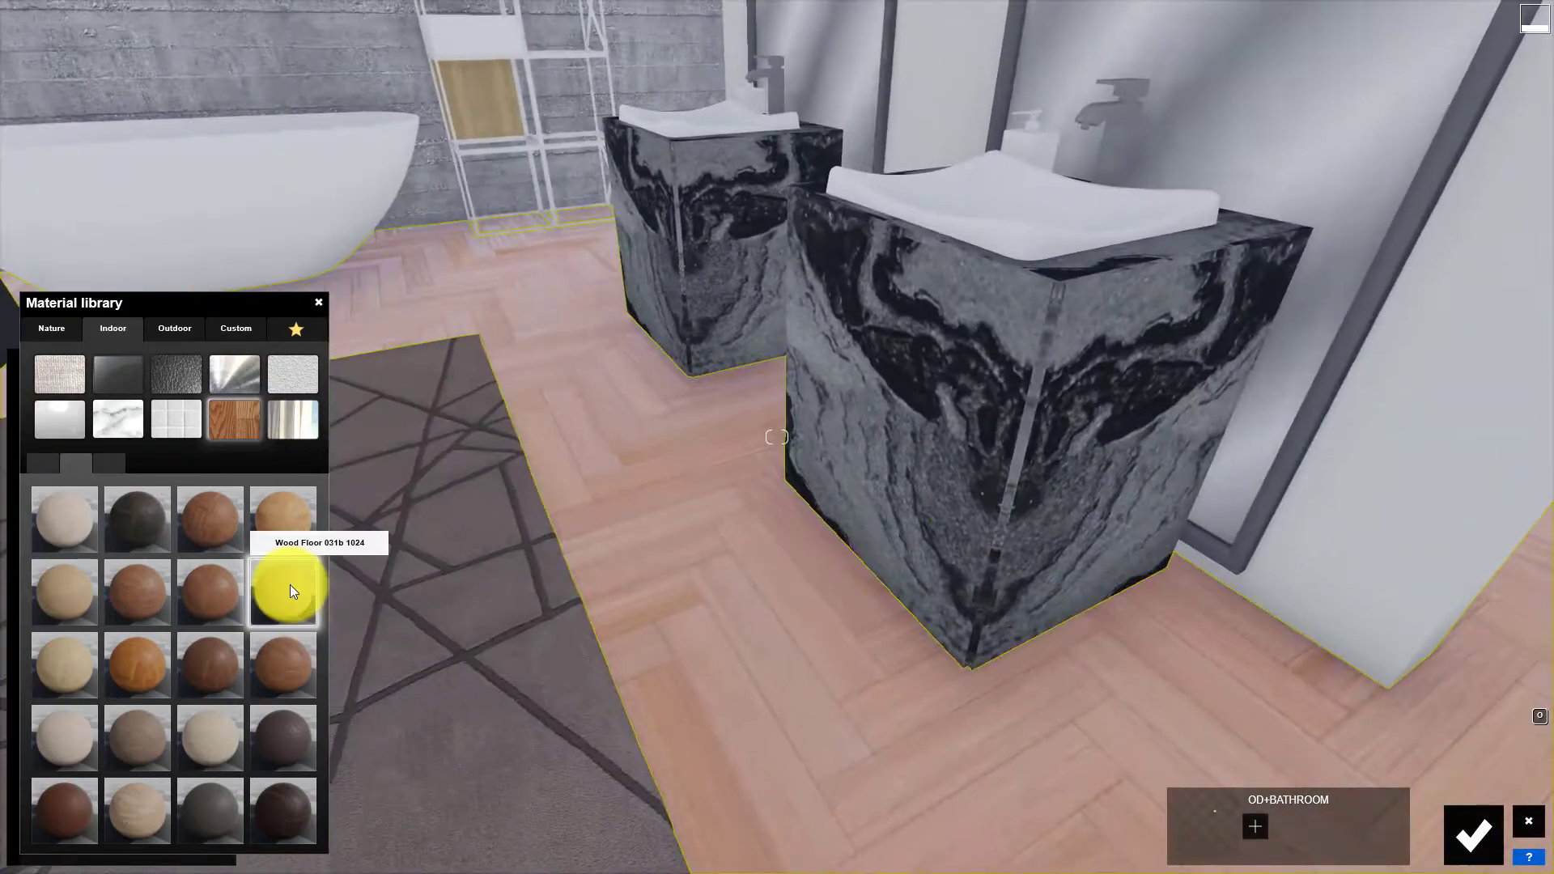
left_click(290, 585)
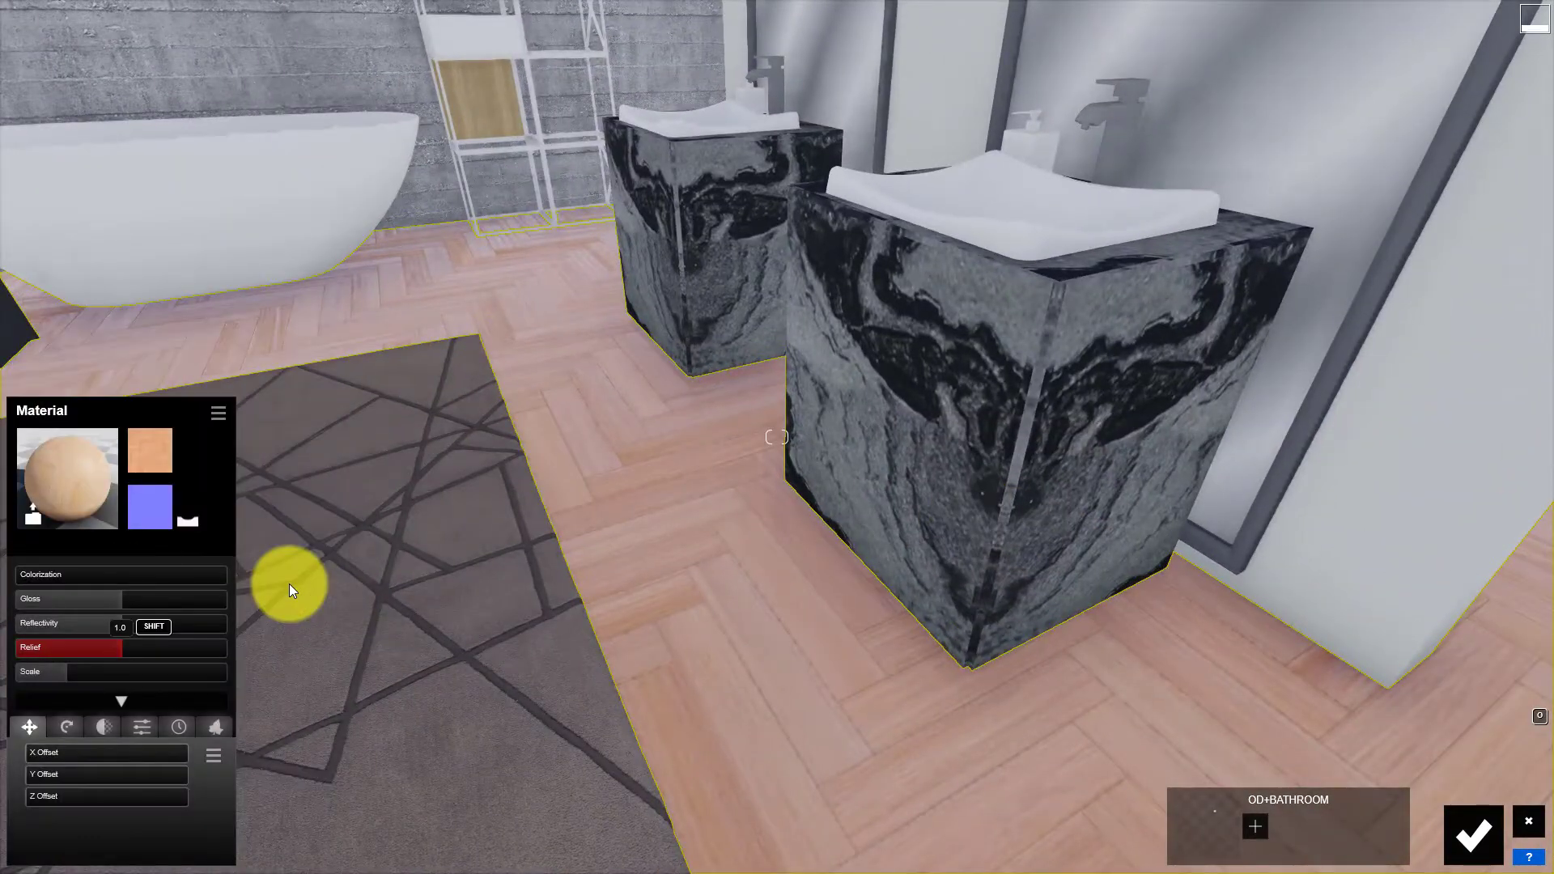
left_click(68, 729)
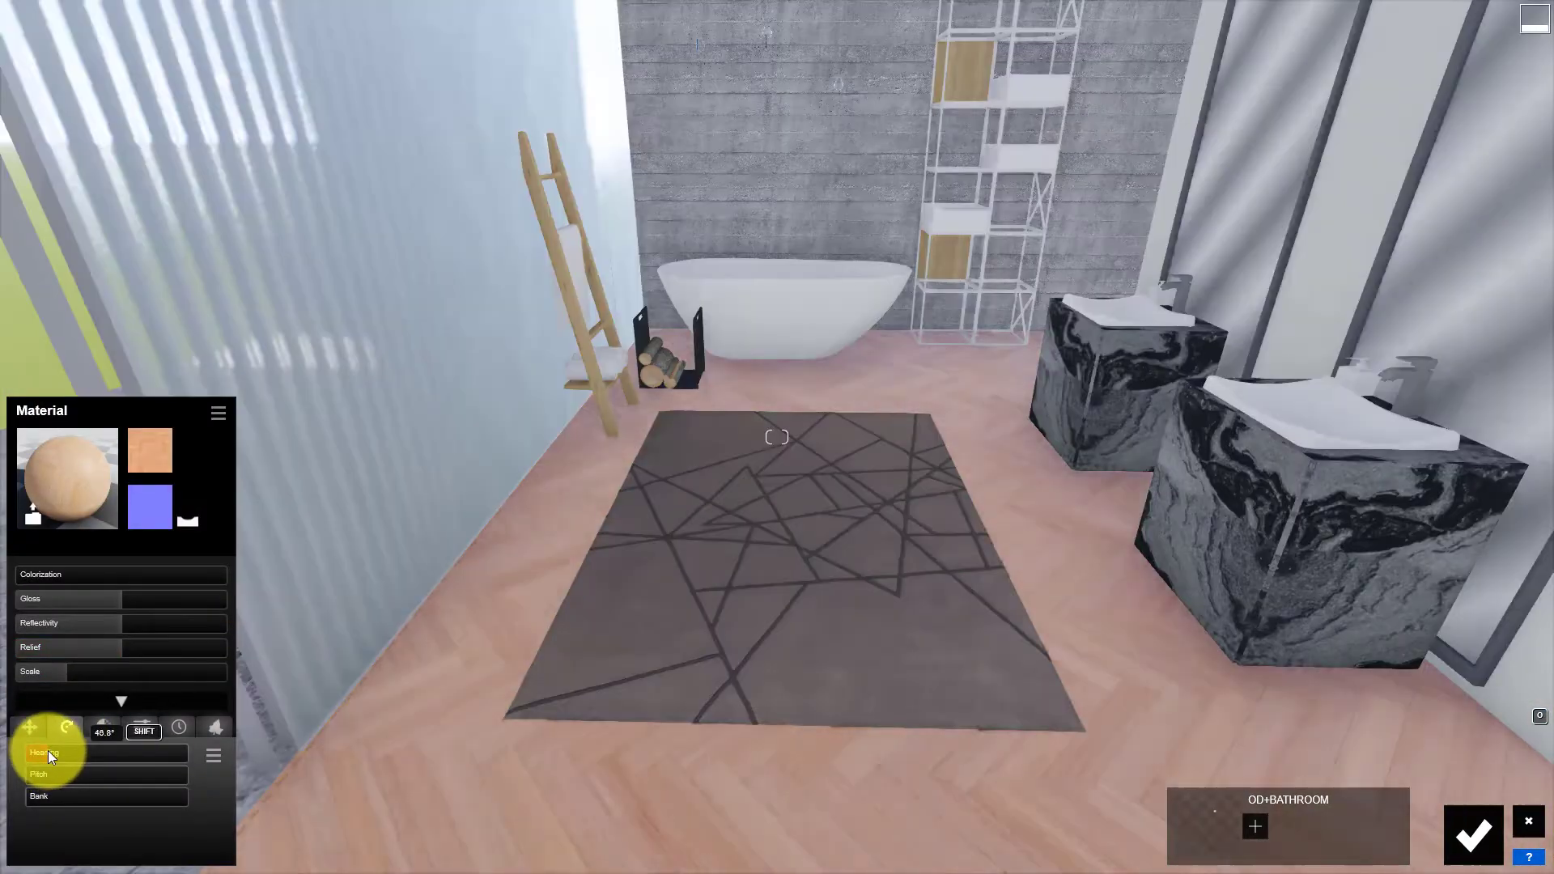
left_click(1473, 835)
Step: Lower the floor material's relief and gloss
left_click(643, 596)
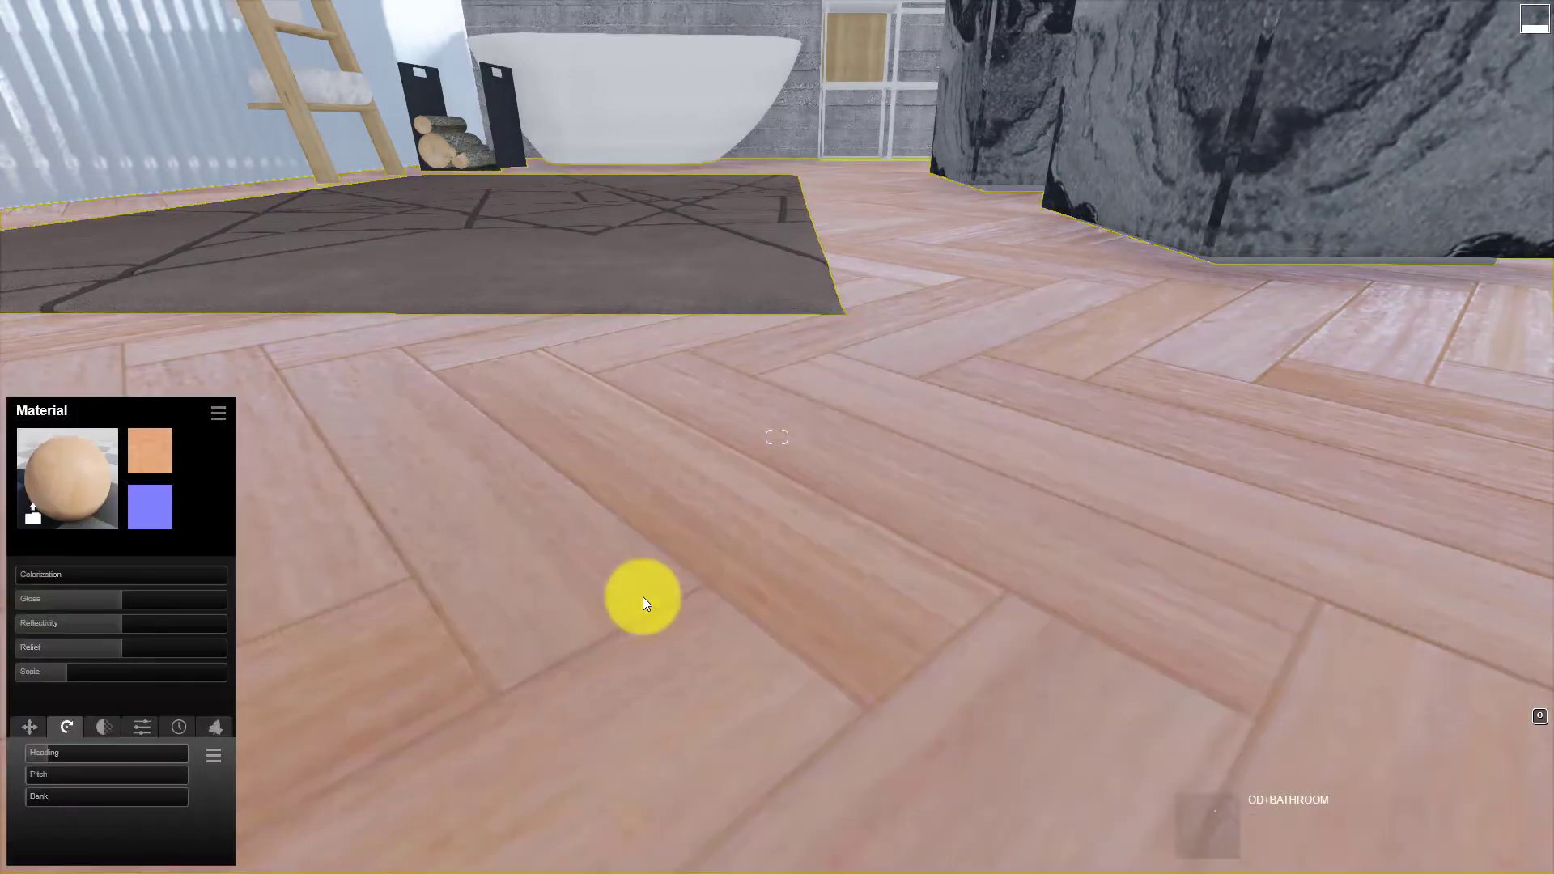
left_click(122, 647)
left_click_drag(95, 646, 75, 649)
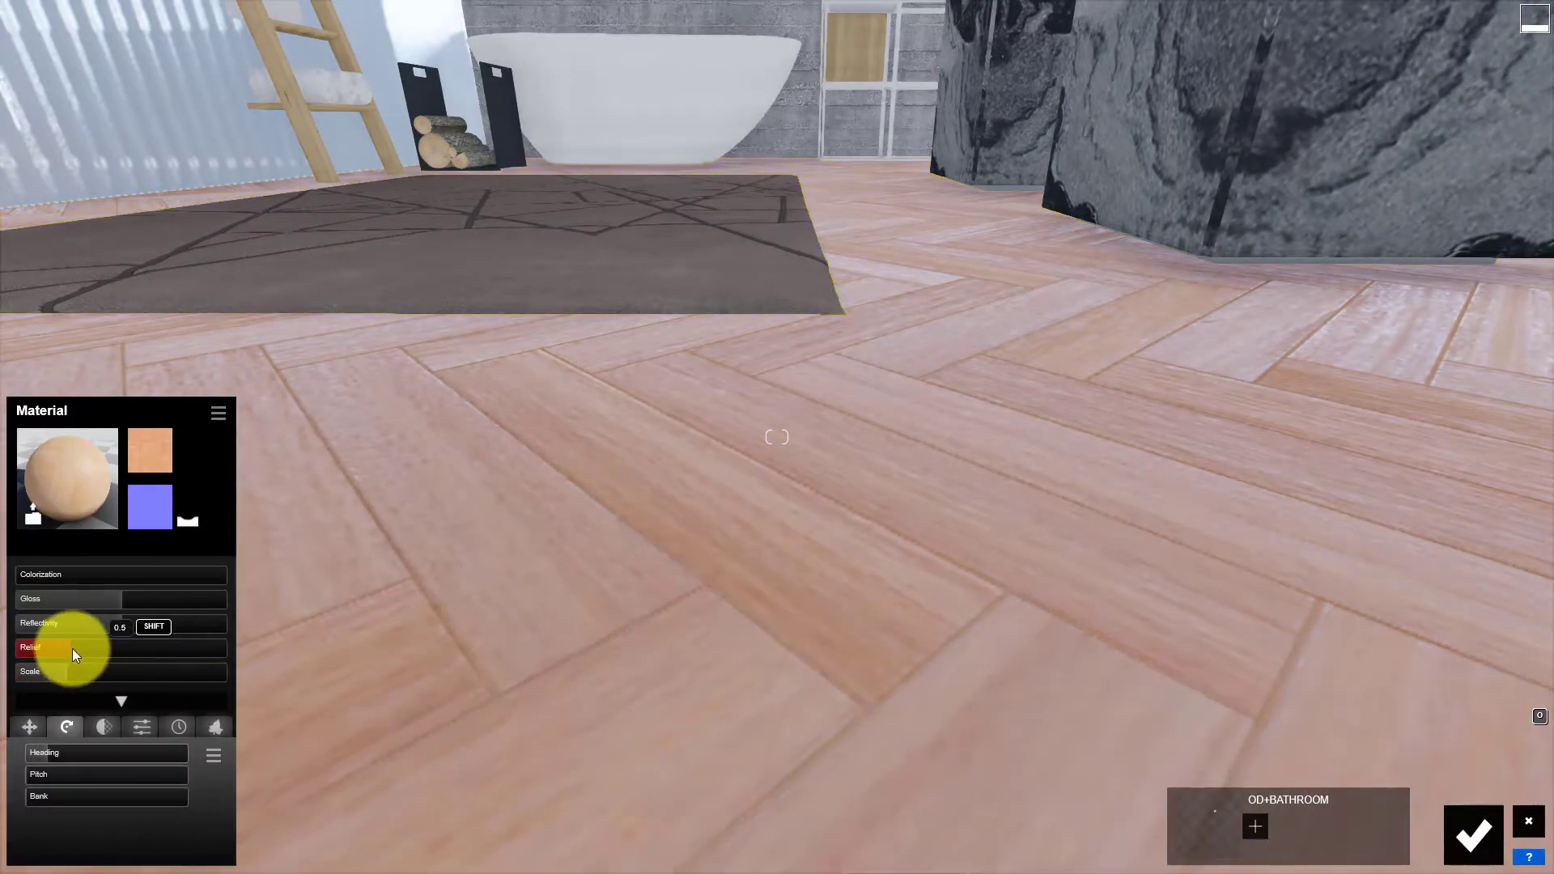
left_click(92, 599)
left_click(410, 317)
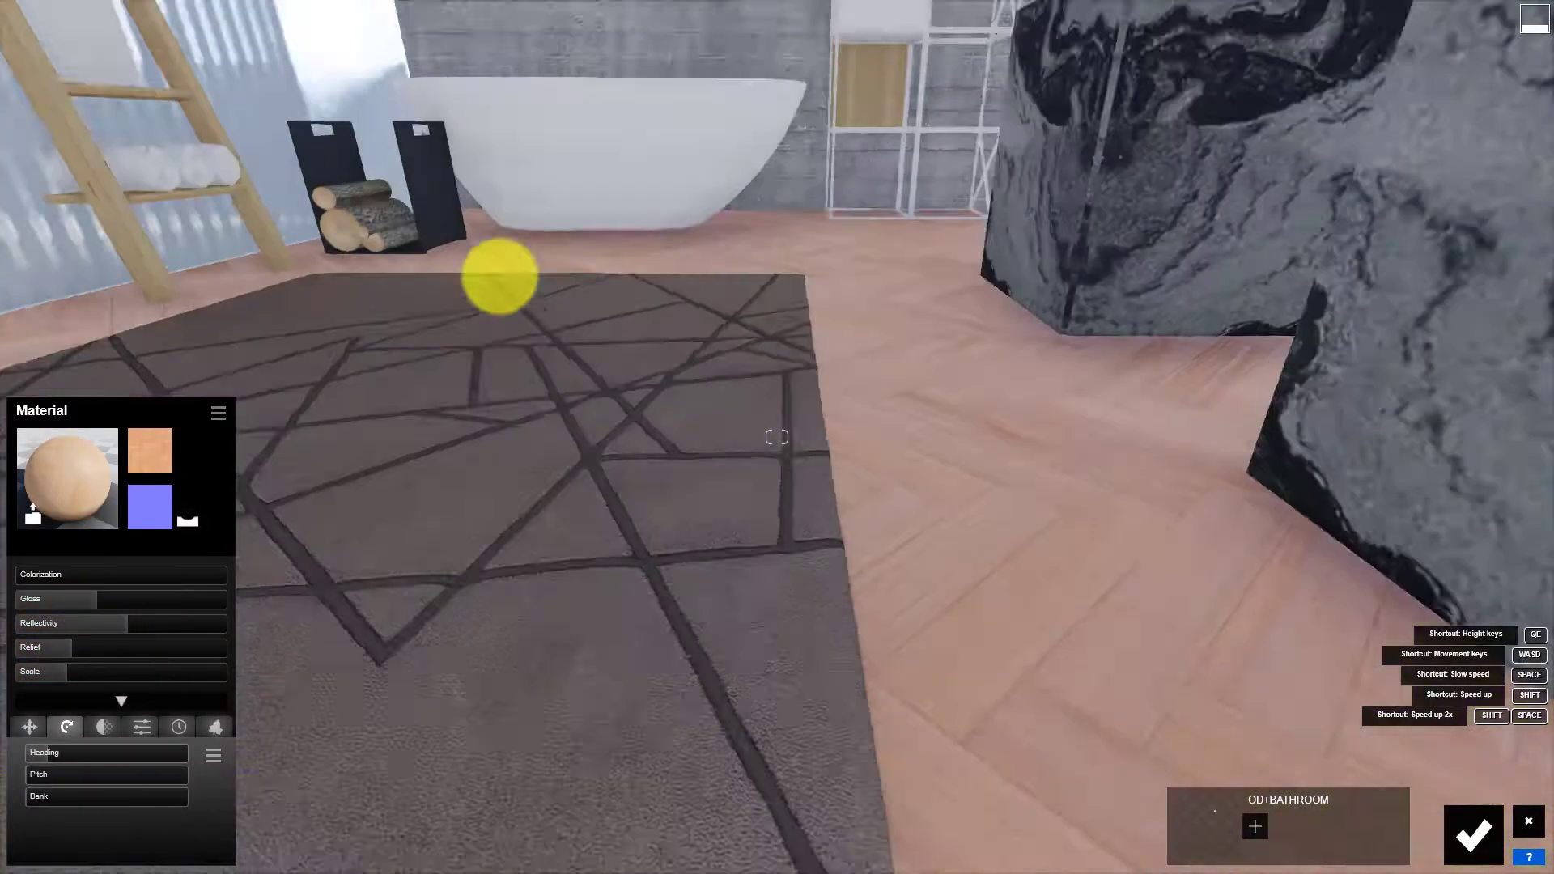
left_click(174, 332)
Step: Give the rug a Standard material with less gloss, a normal map, more relief and Leather weathering
left_click(101, 327)
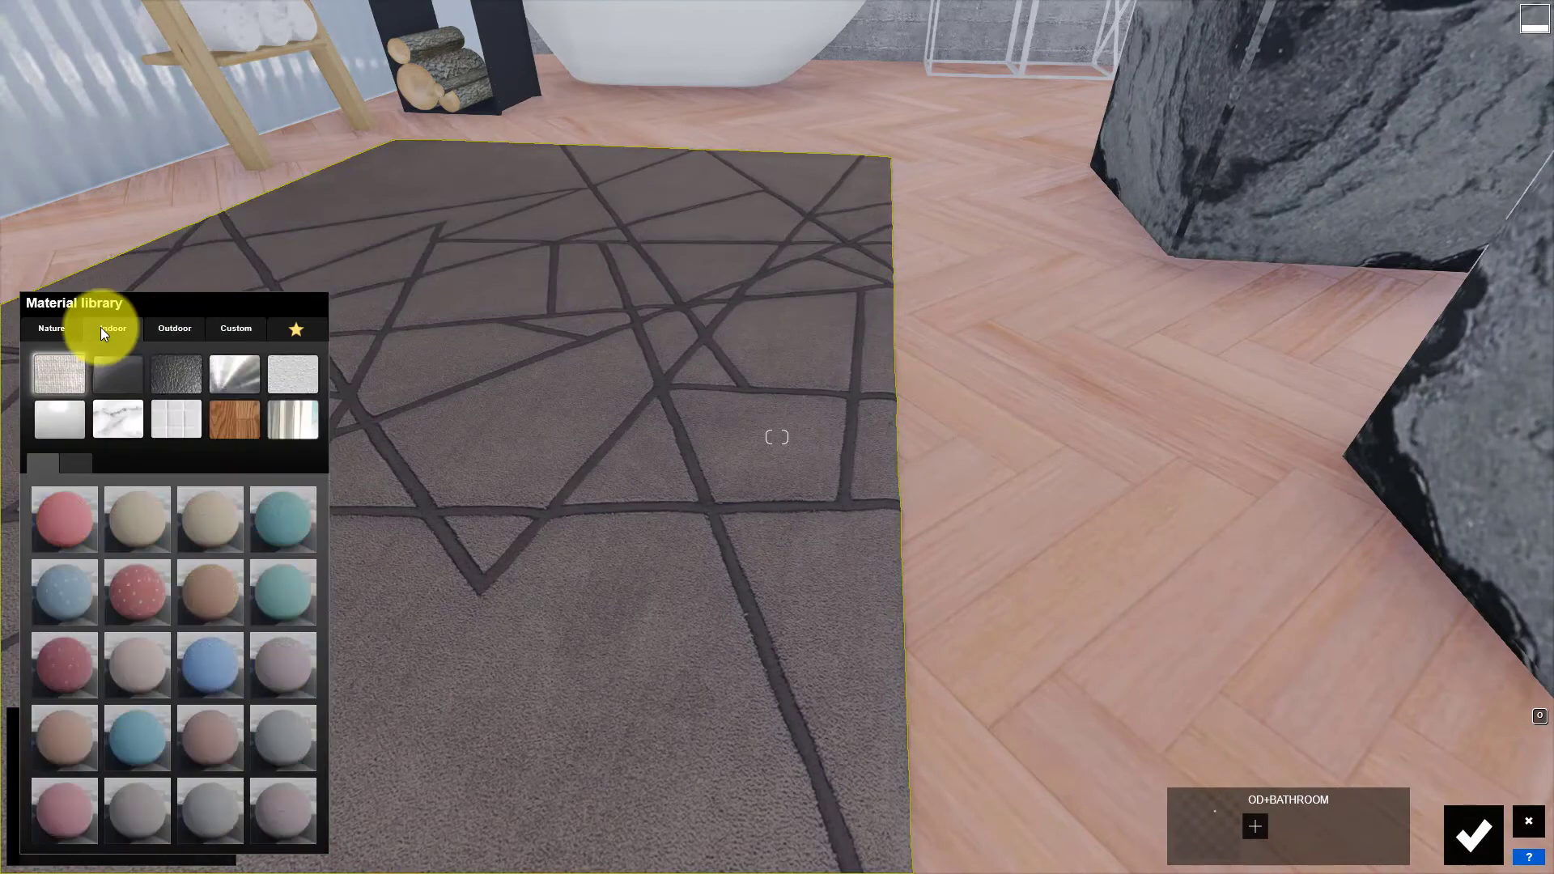
left_click(236, 327)
left_click(63, 534)
mouse_move(97, 599)
left_mouse_down()
mouse_move(7, 604)
mouse_move(42, 607)
left_mouse_up()
left_click(190, 520)
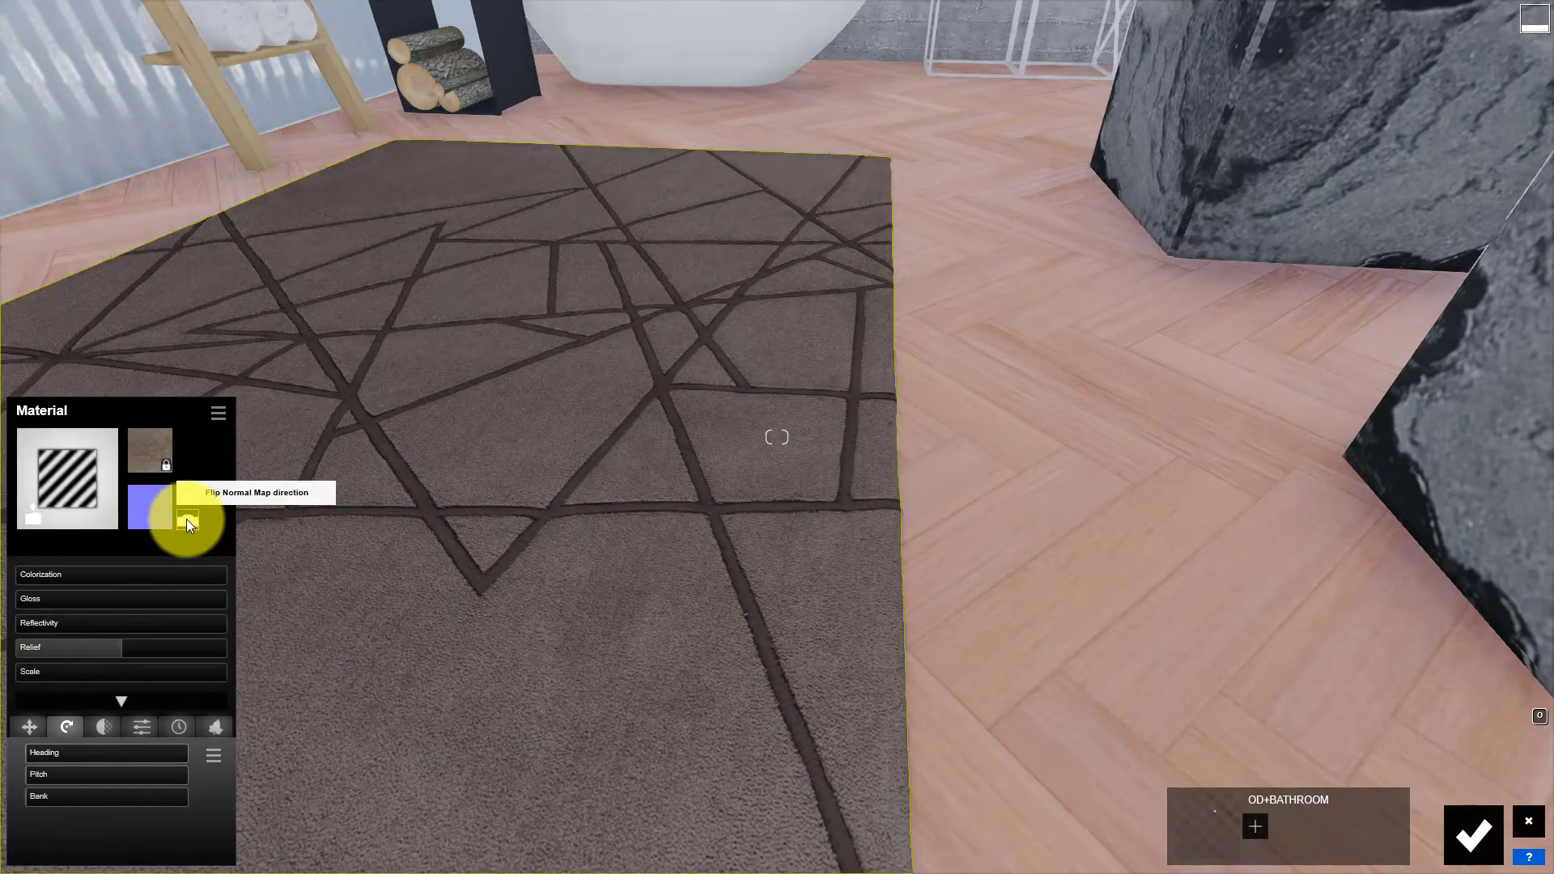
left_click(154, 648)
left_click(178, 727)
left_click(156, 776)
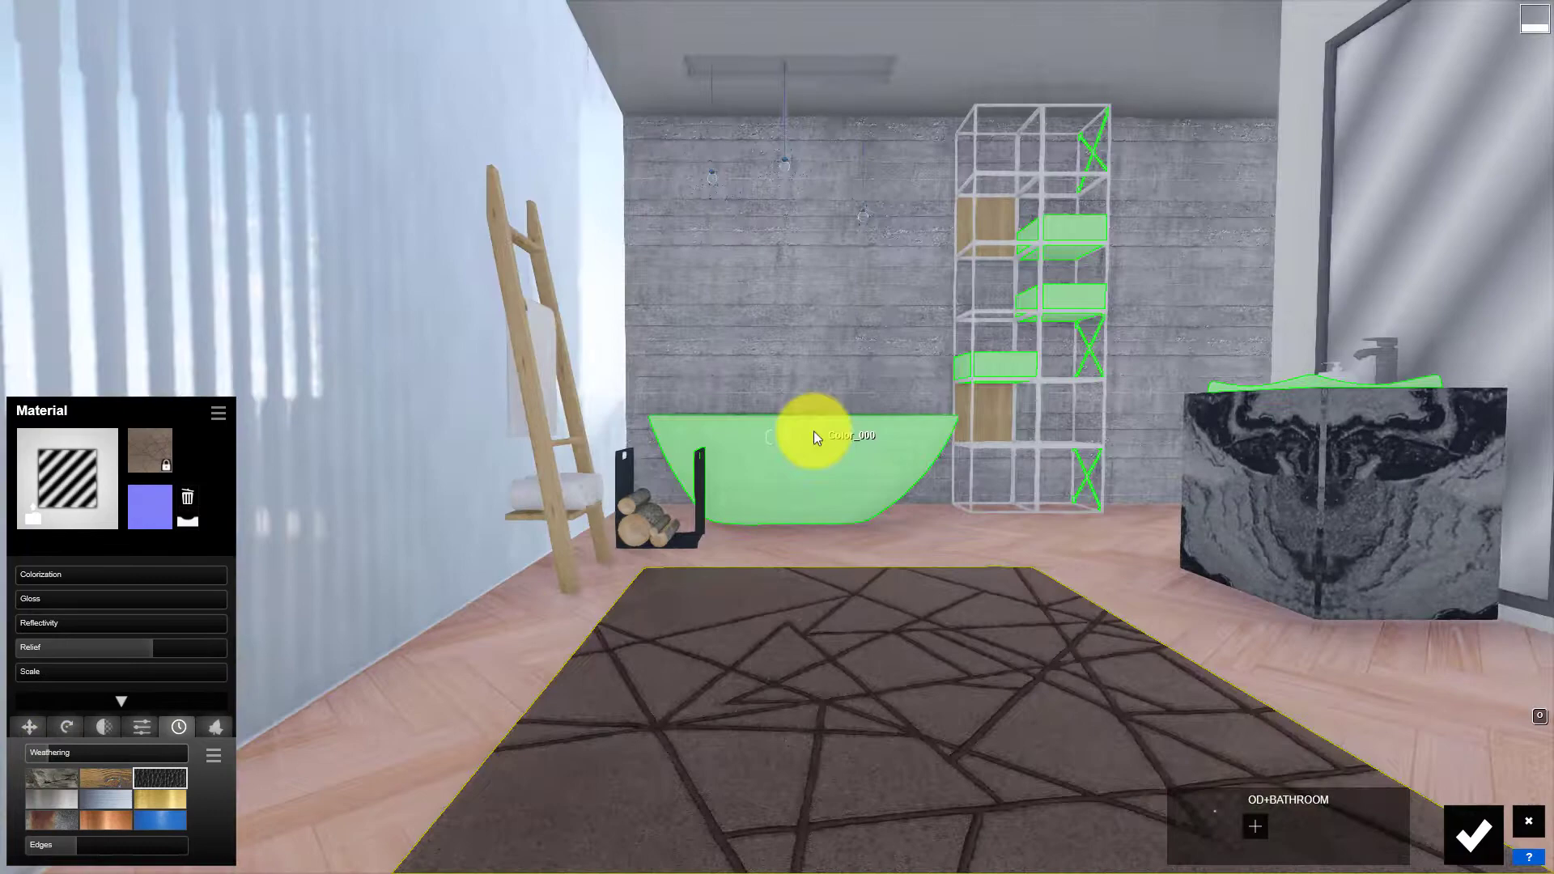
Step: Apply a Standard material to the bathtub and raise its reflectivity
left_click(800, 434)
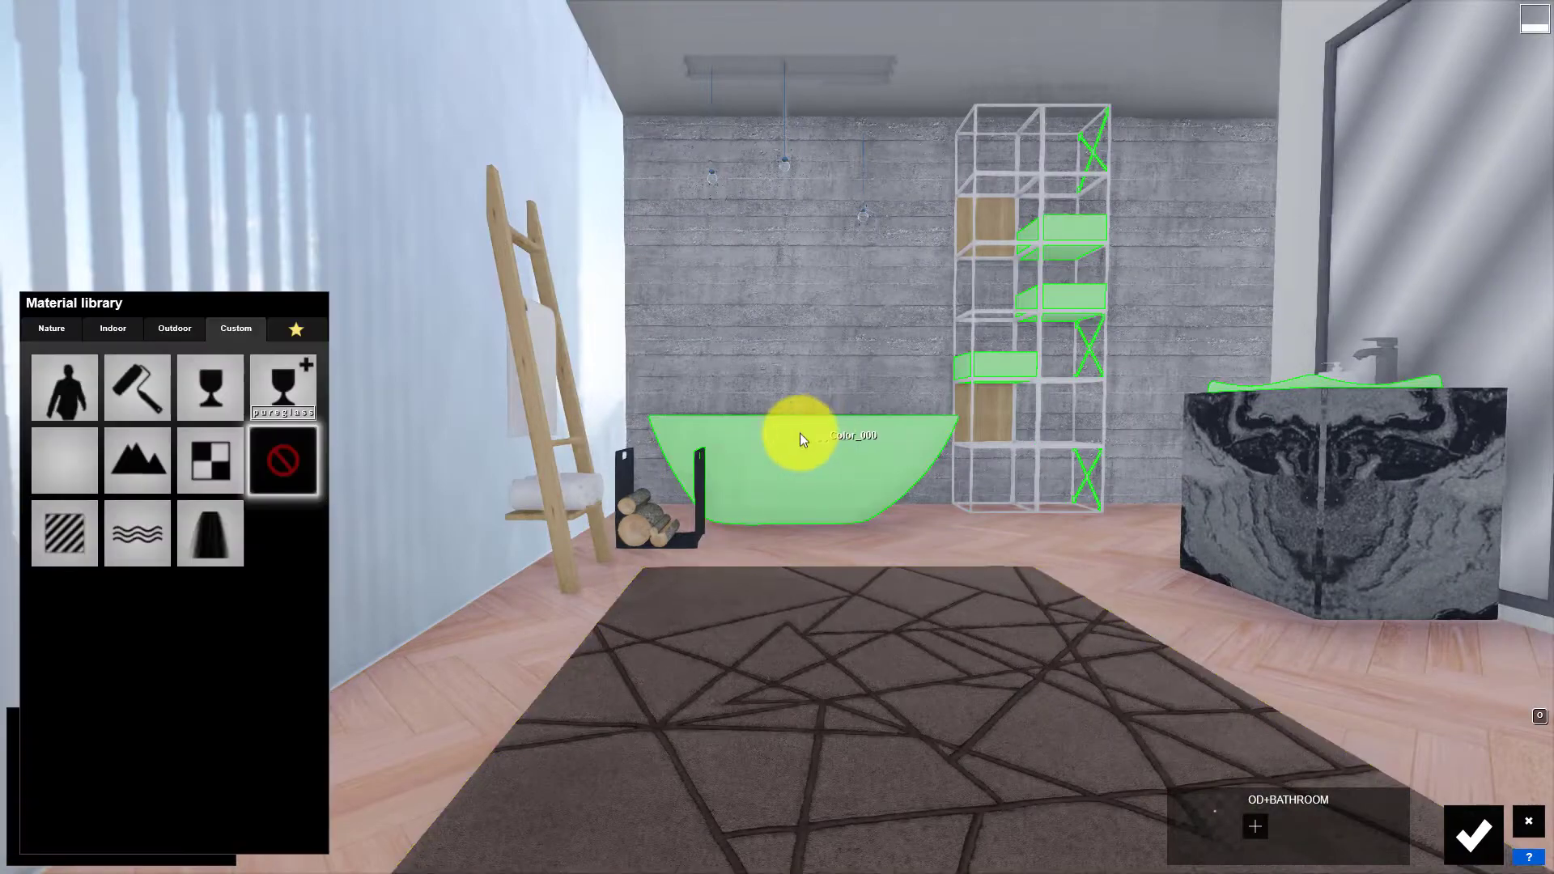
left_click(89, 537)
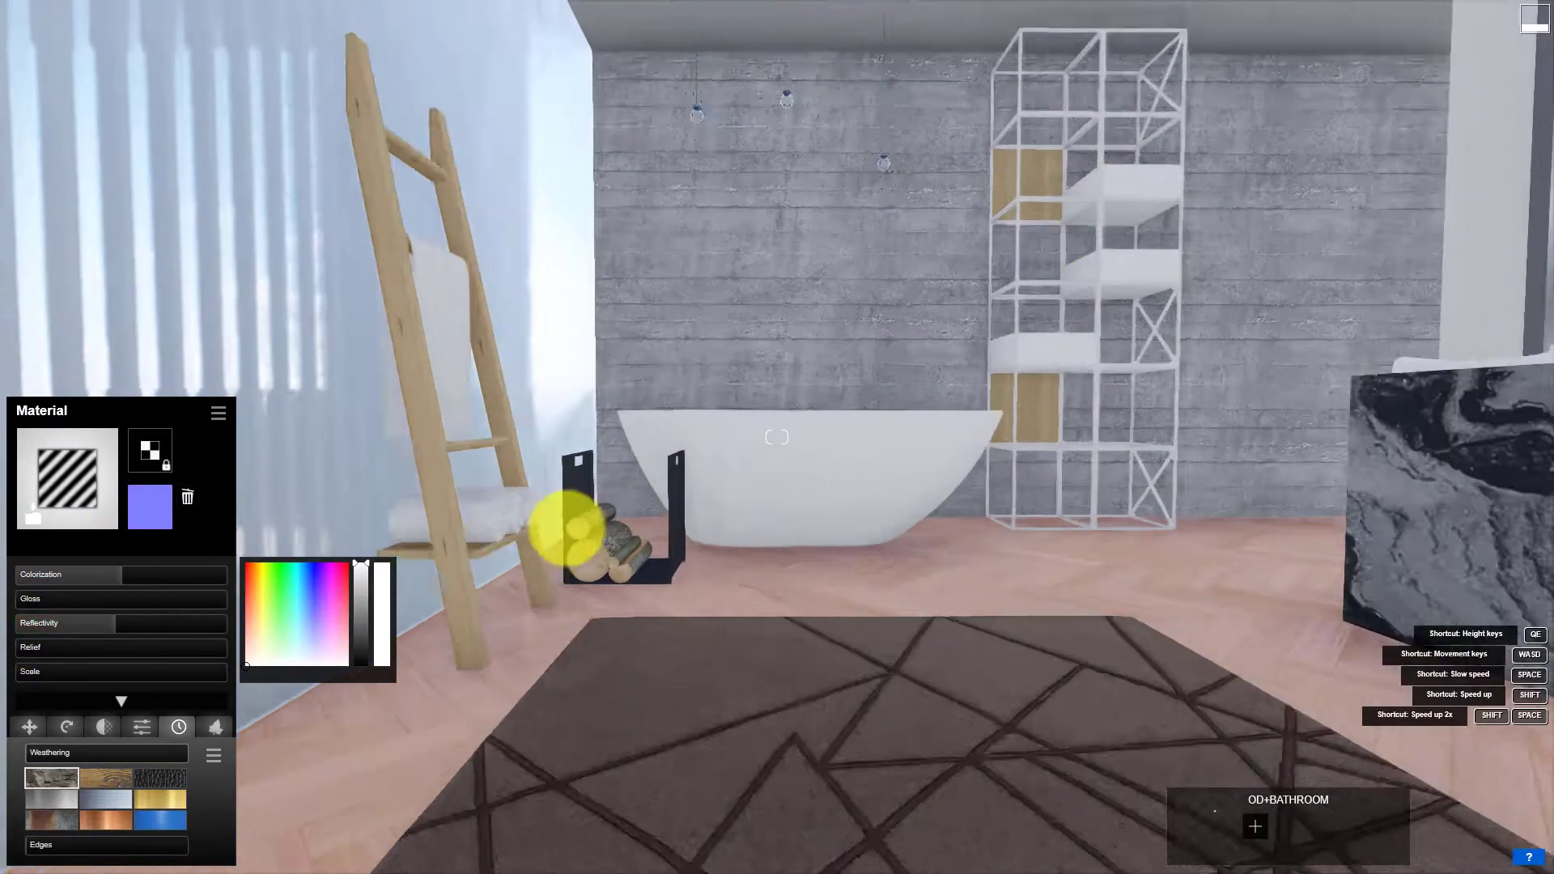
left_click_drag(572, 660, 570, 528)
left_click(167, 628, "shift")
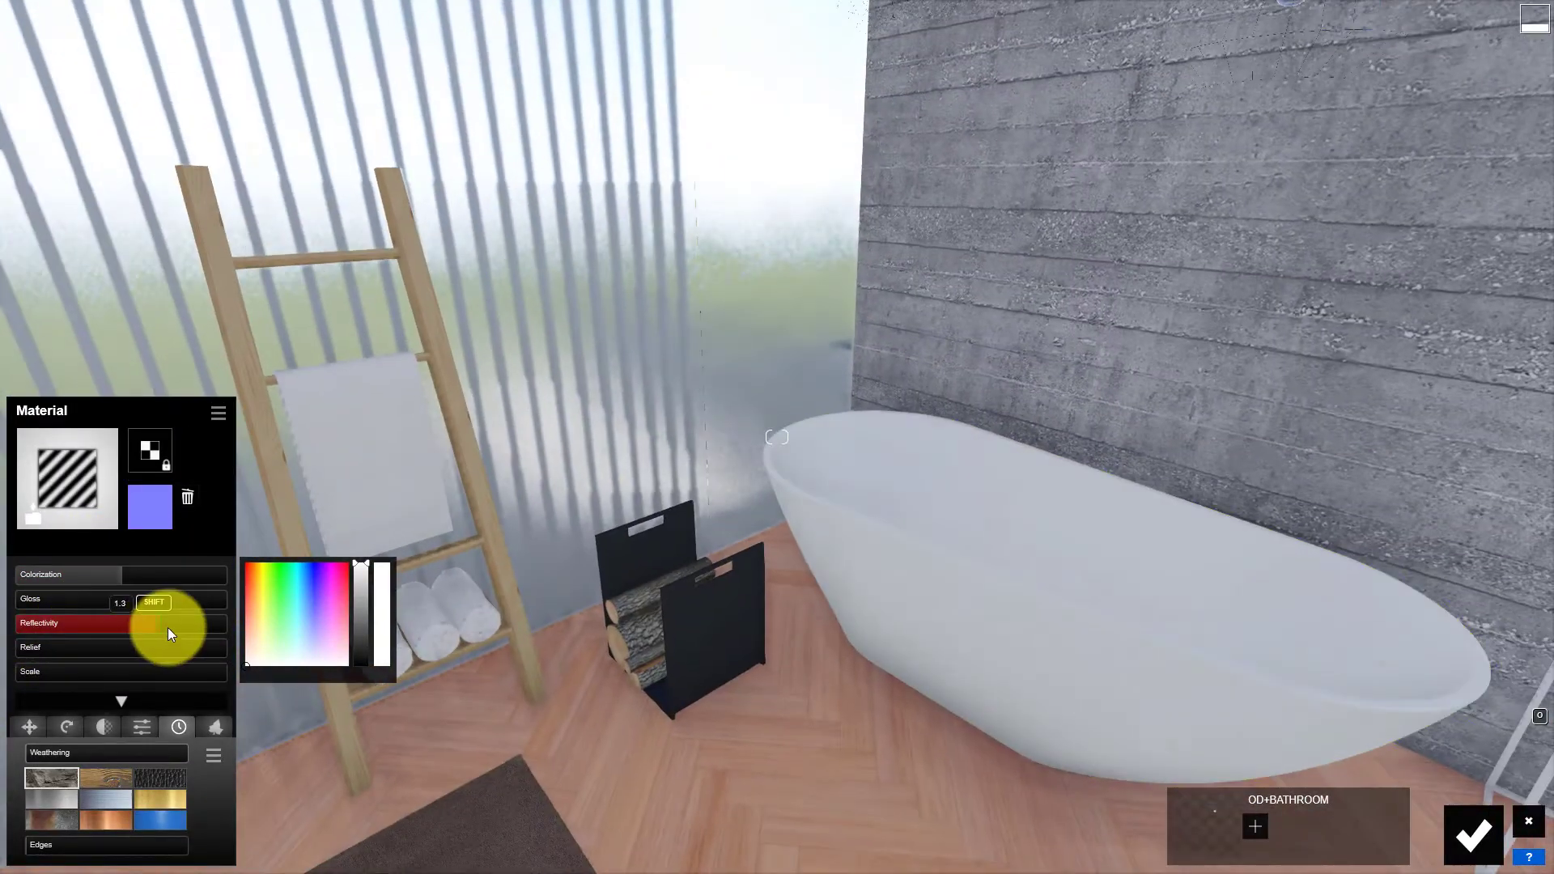
left_click_drag(121, 623, 163, 623)
left_click_drag(1041, 559, 1044, 583)
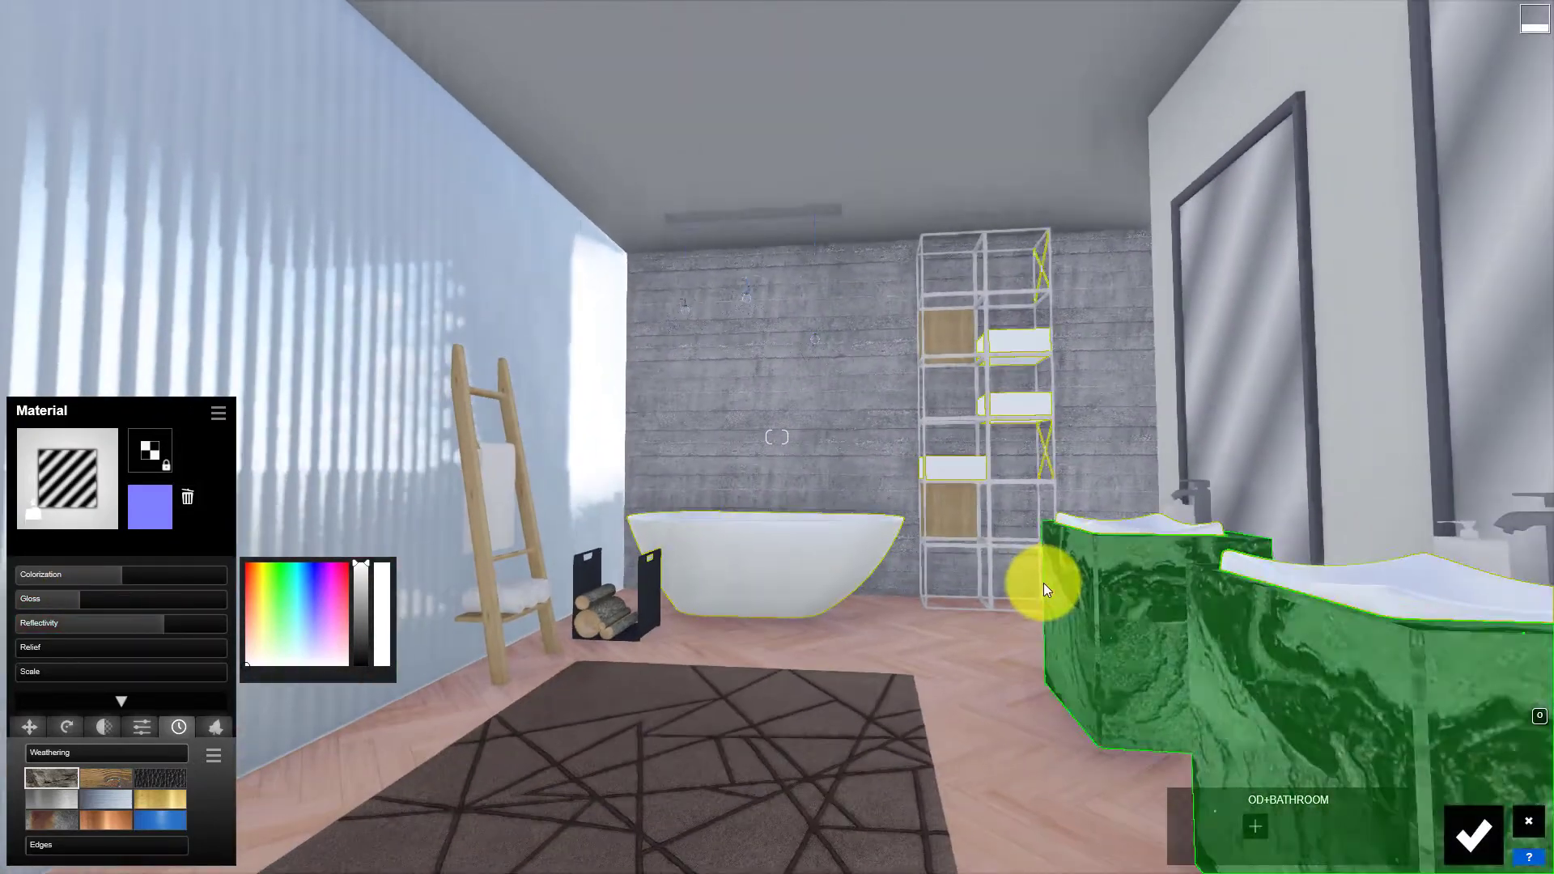
left_click(67, 478)
left_click(208, 339)
Step: Apply the Chrome metal material to the sink fitting
left_click(221, 409)
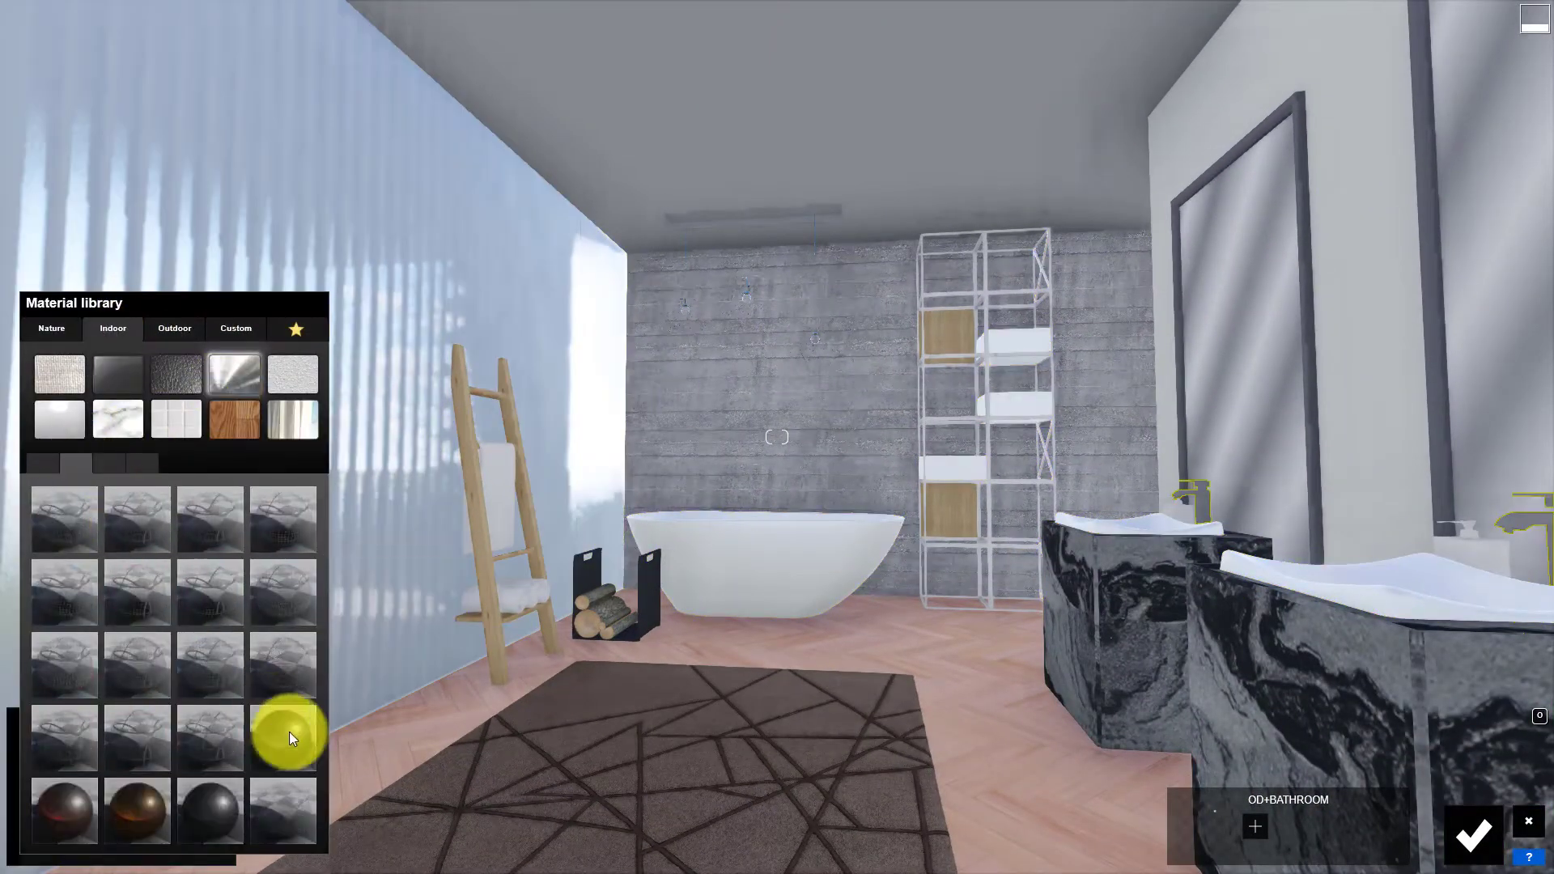
left_click(292, 741)
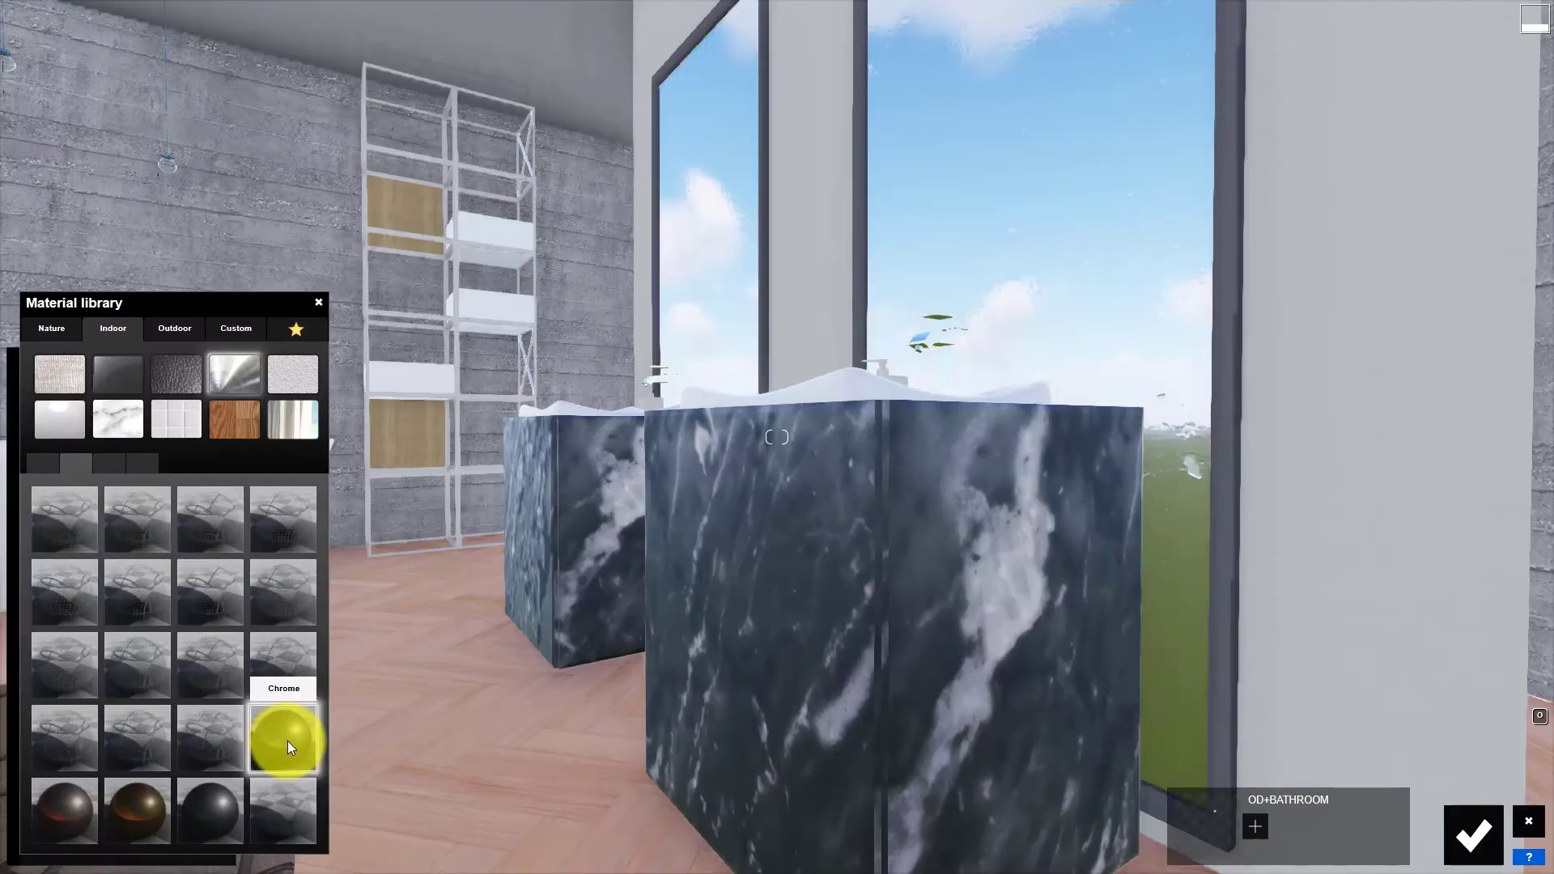
left_click(288, 740)
right_click_drag(390, 503, 395, 498)
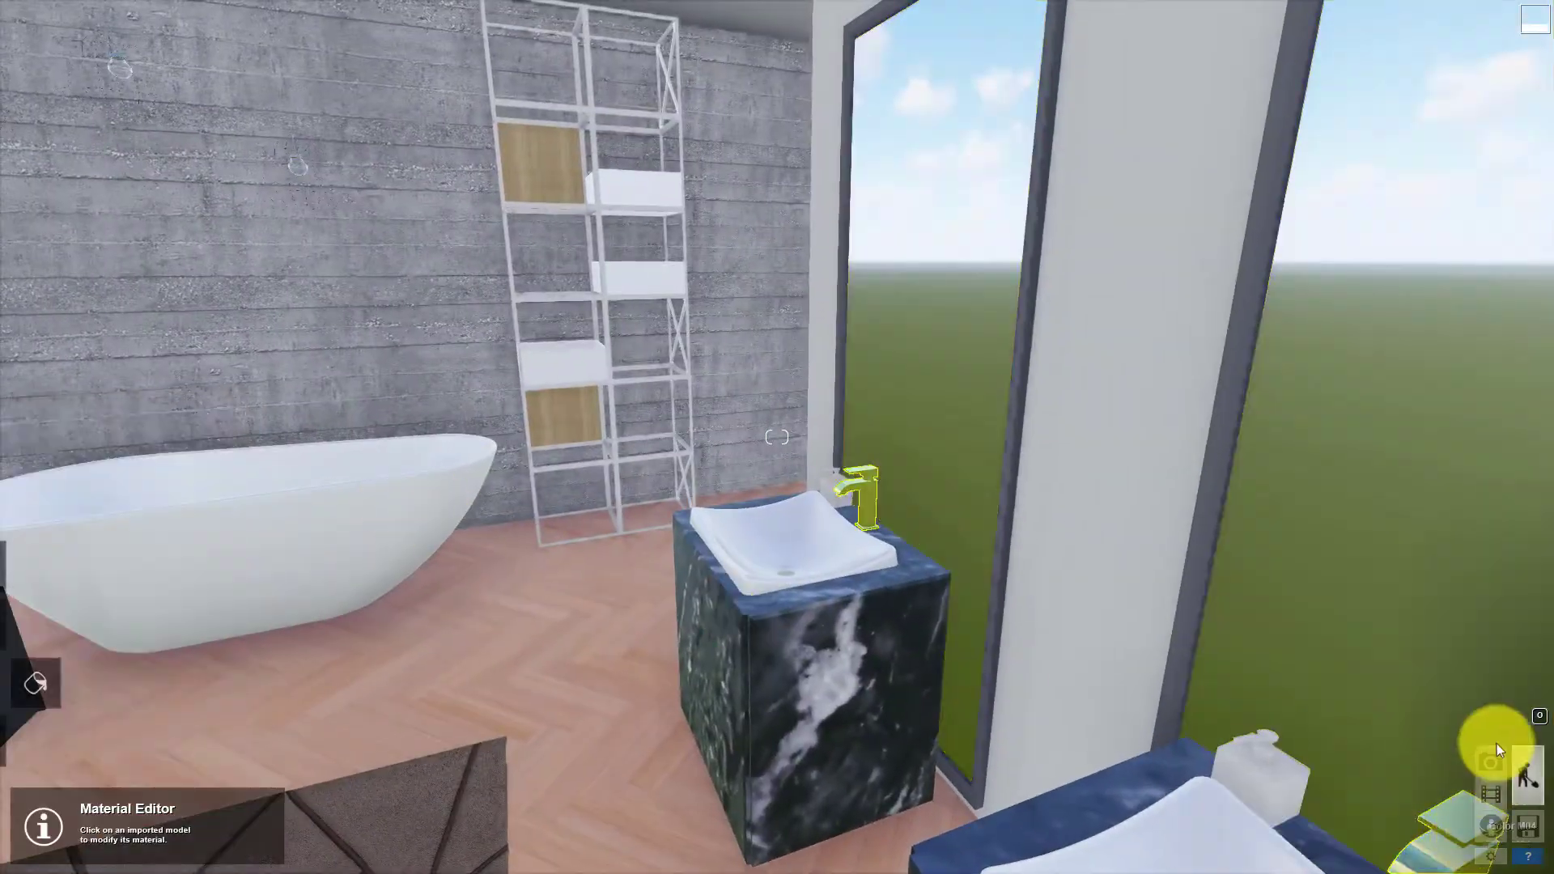
Step: Give the shelf panels a light outdoor wood and close material editing
left_click(576, 367)
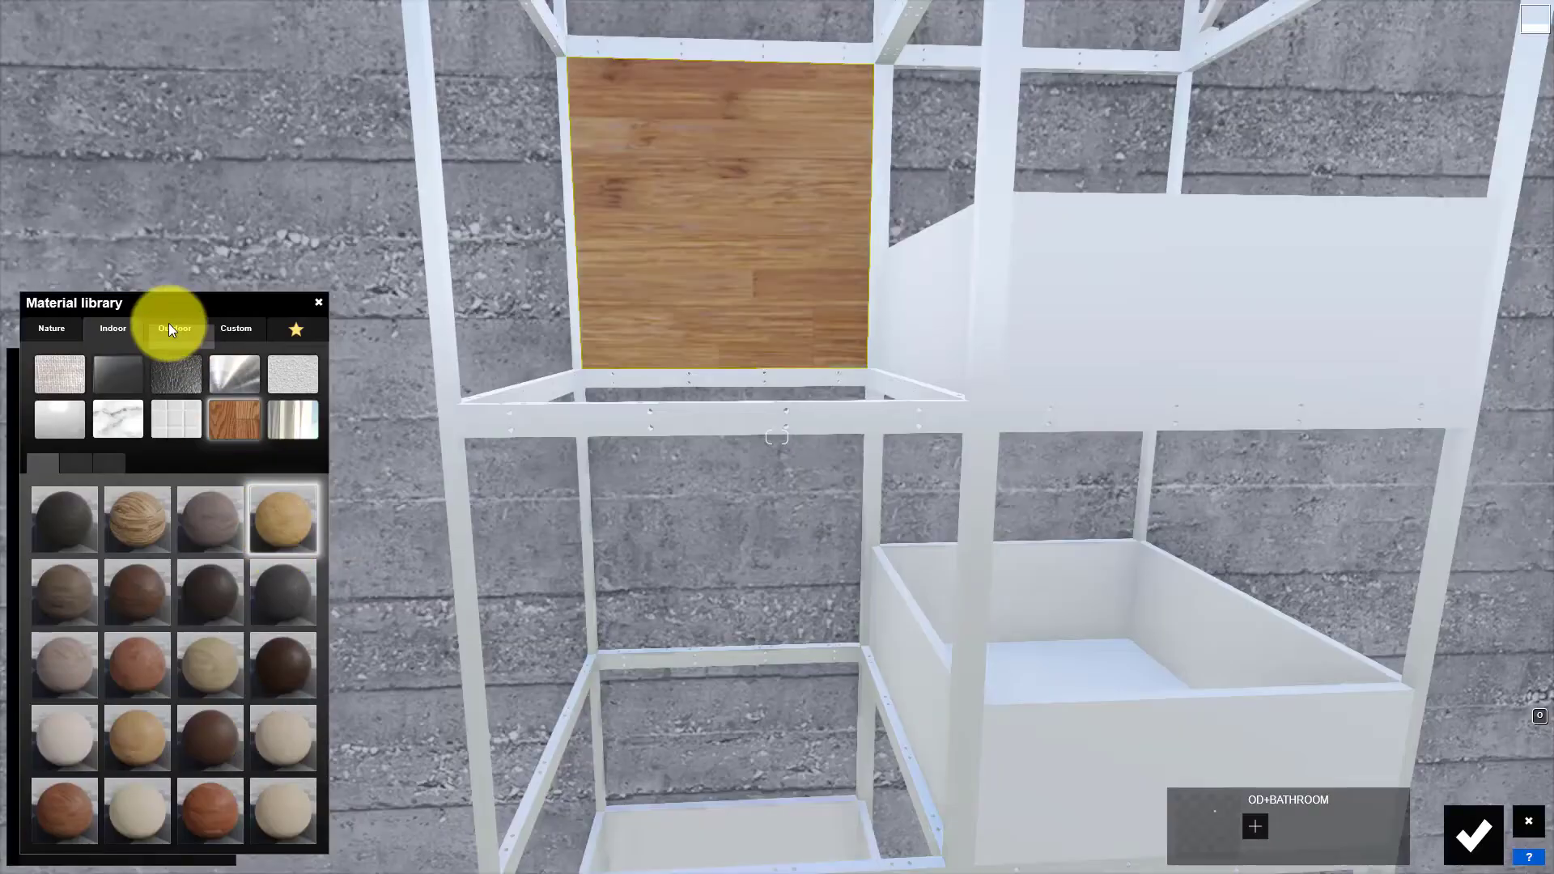
left_click(170, 329)
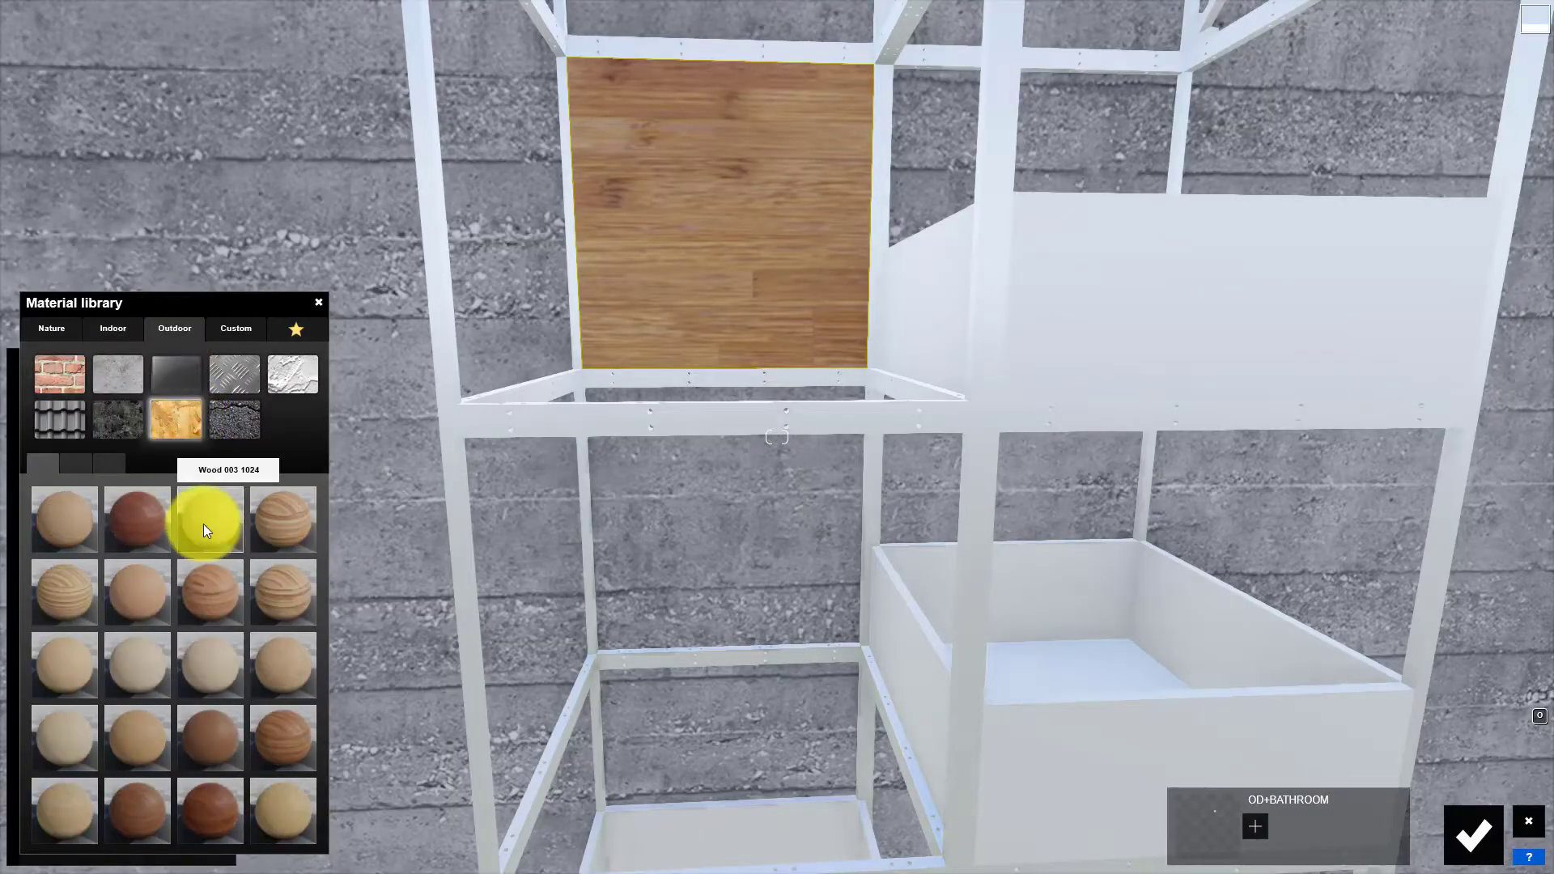
left_click(204, 522)
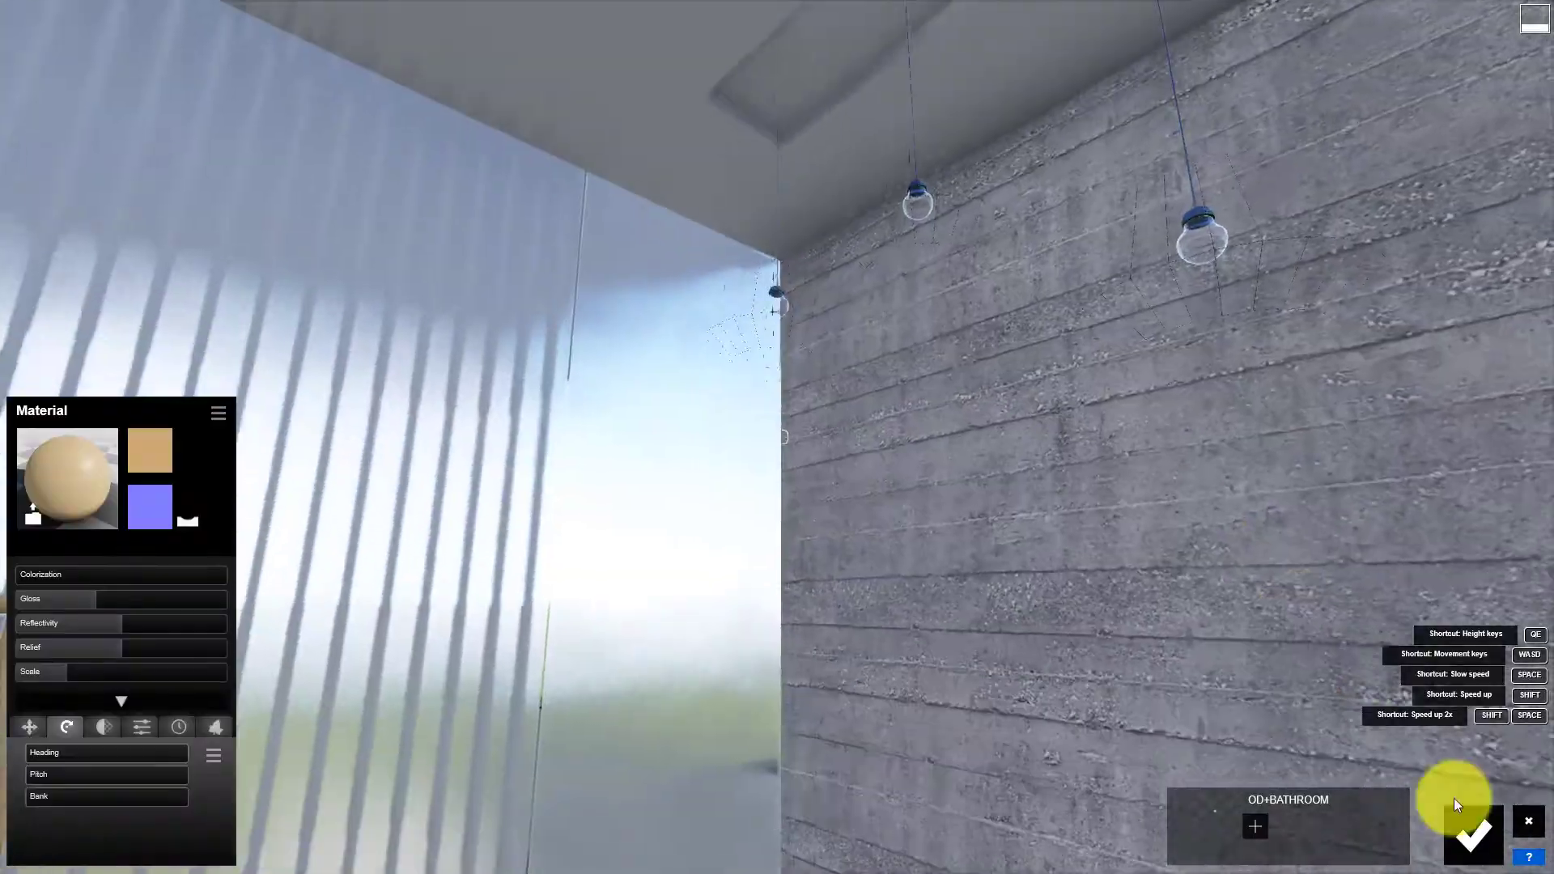
left_click(1457, 810)
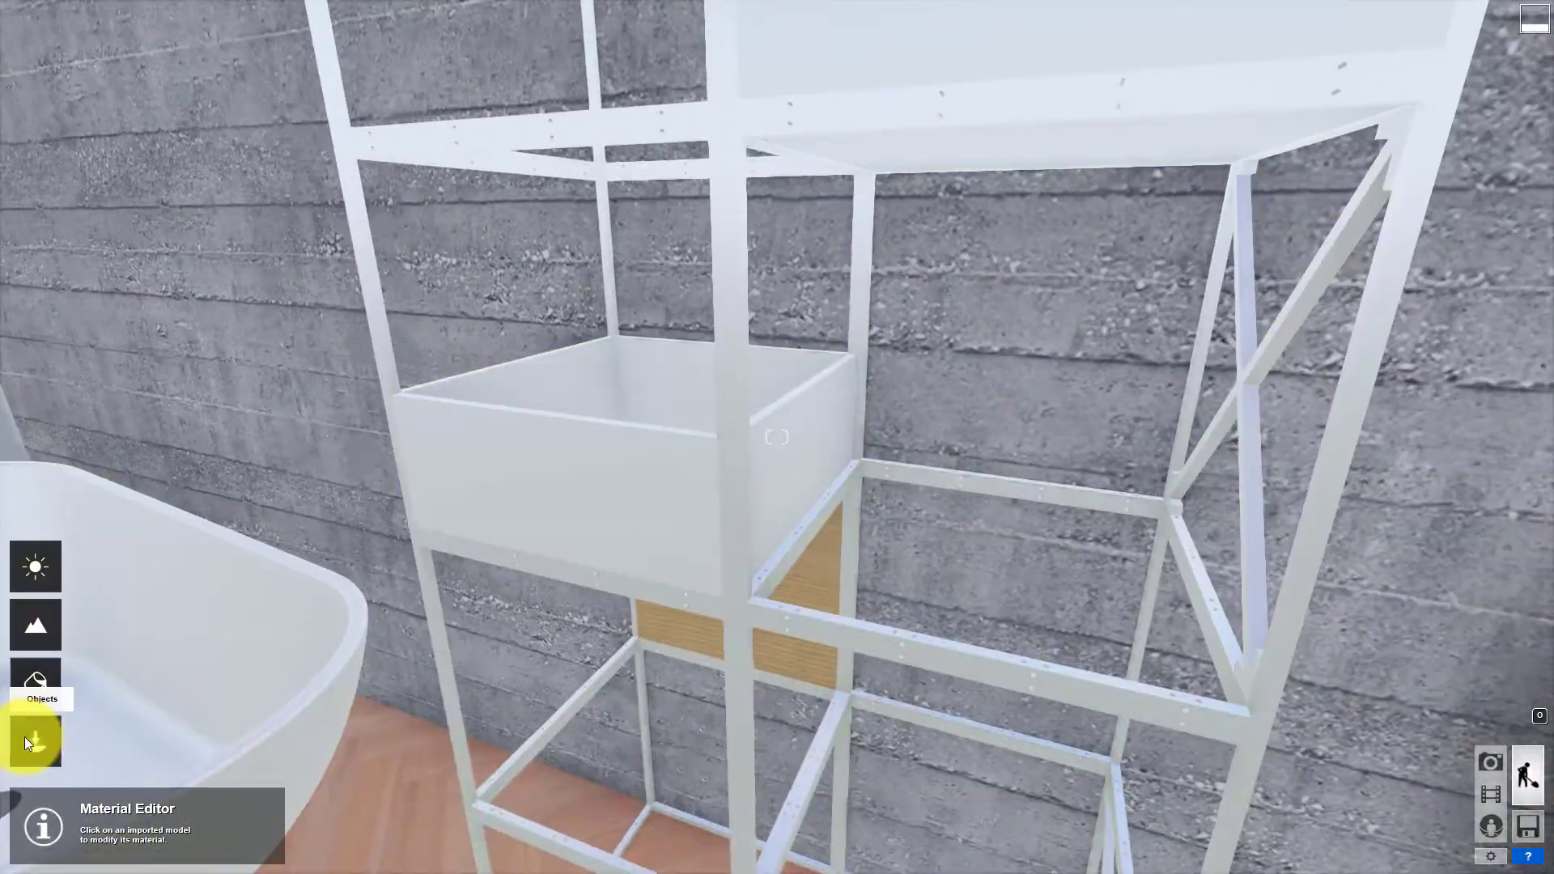
left_click(26, 734)
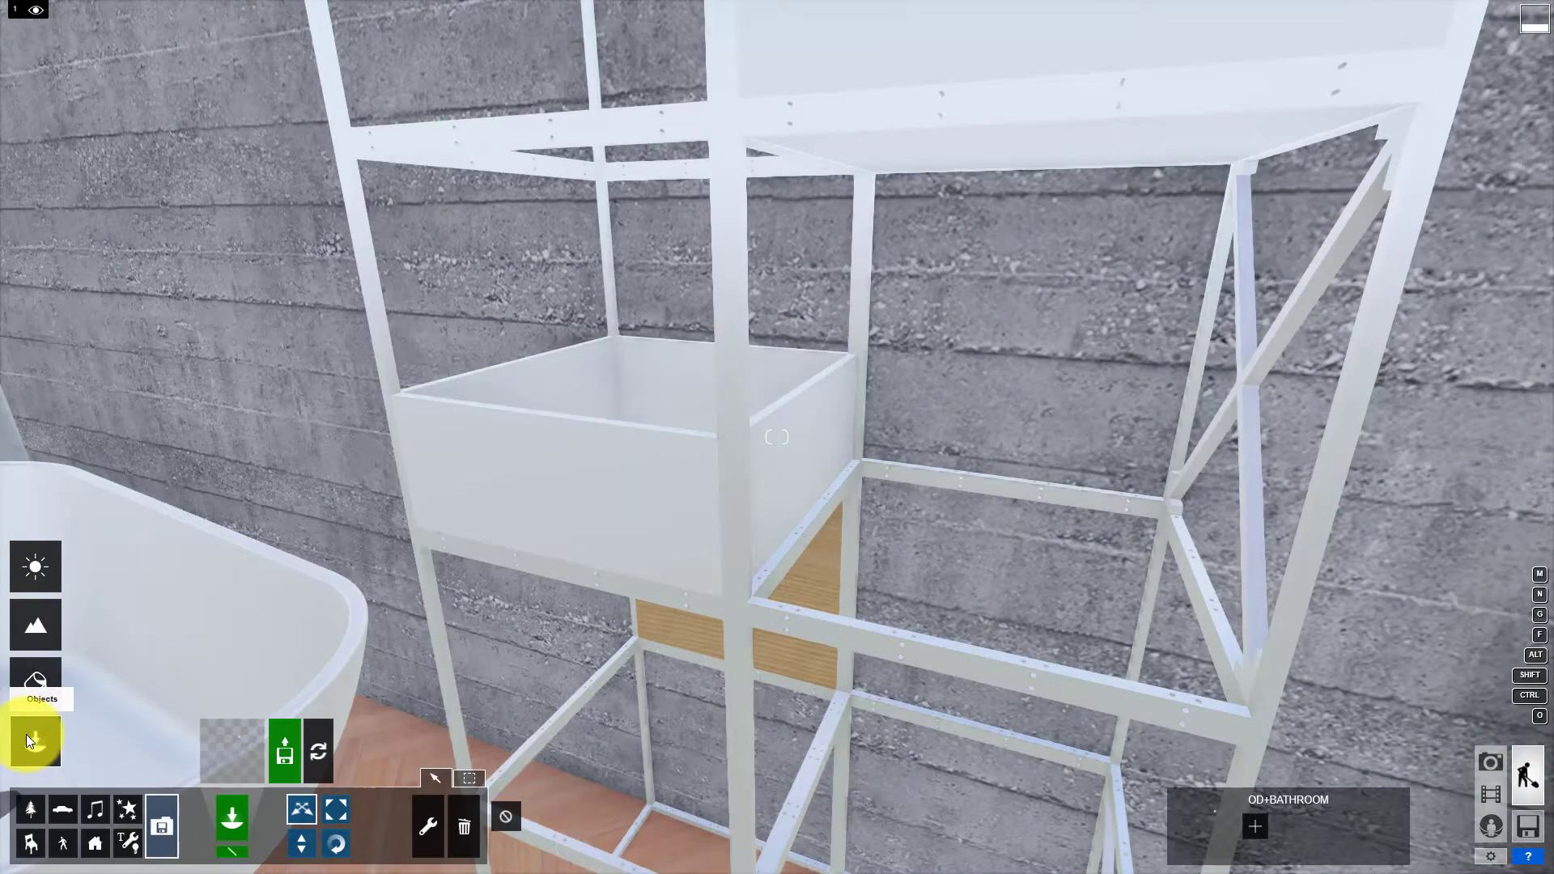
Step: Place a Dieffenbachia from the Nature plants library into a shelf planter box
left_click(50, 828)
left_click(737, 202)
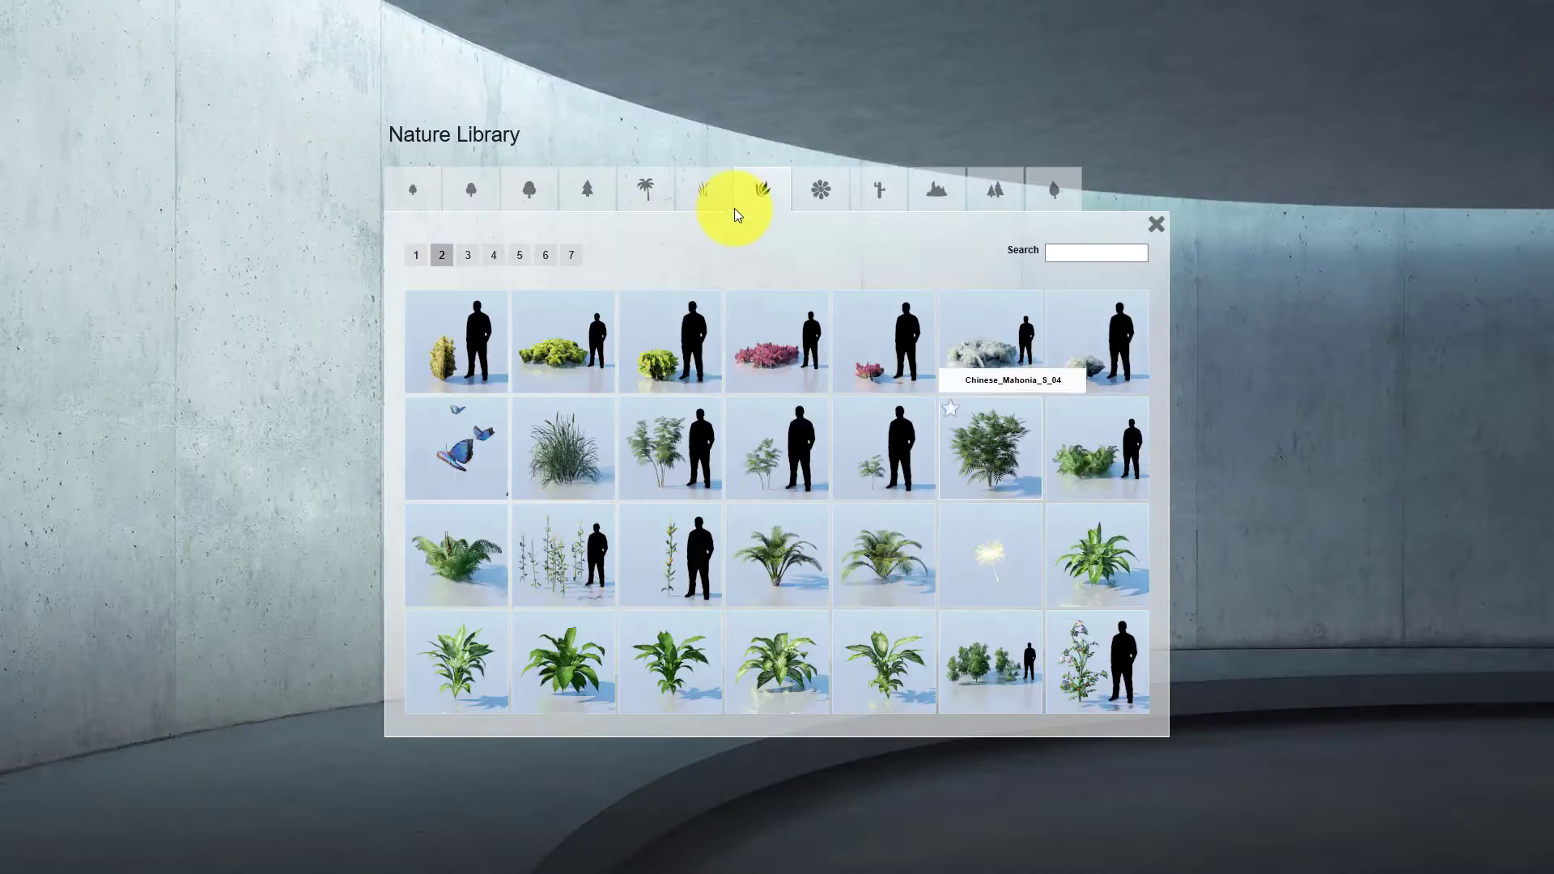
left_click(754, 670)
left_click(649, 410)
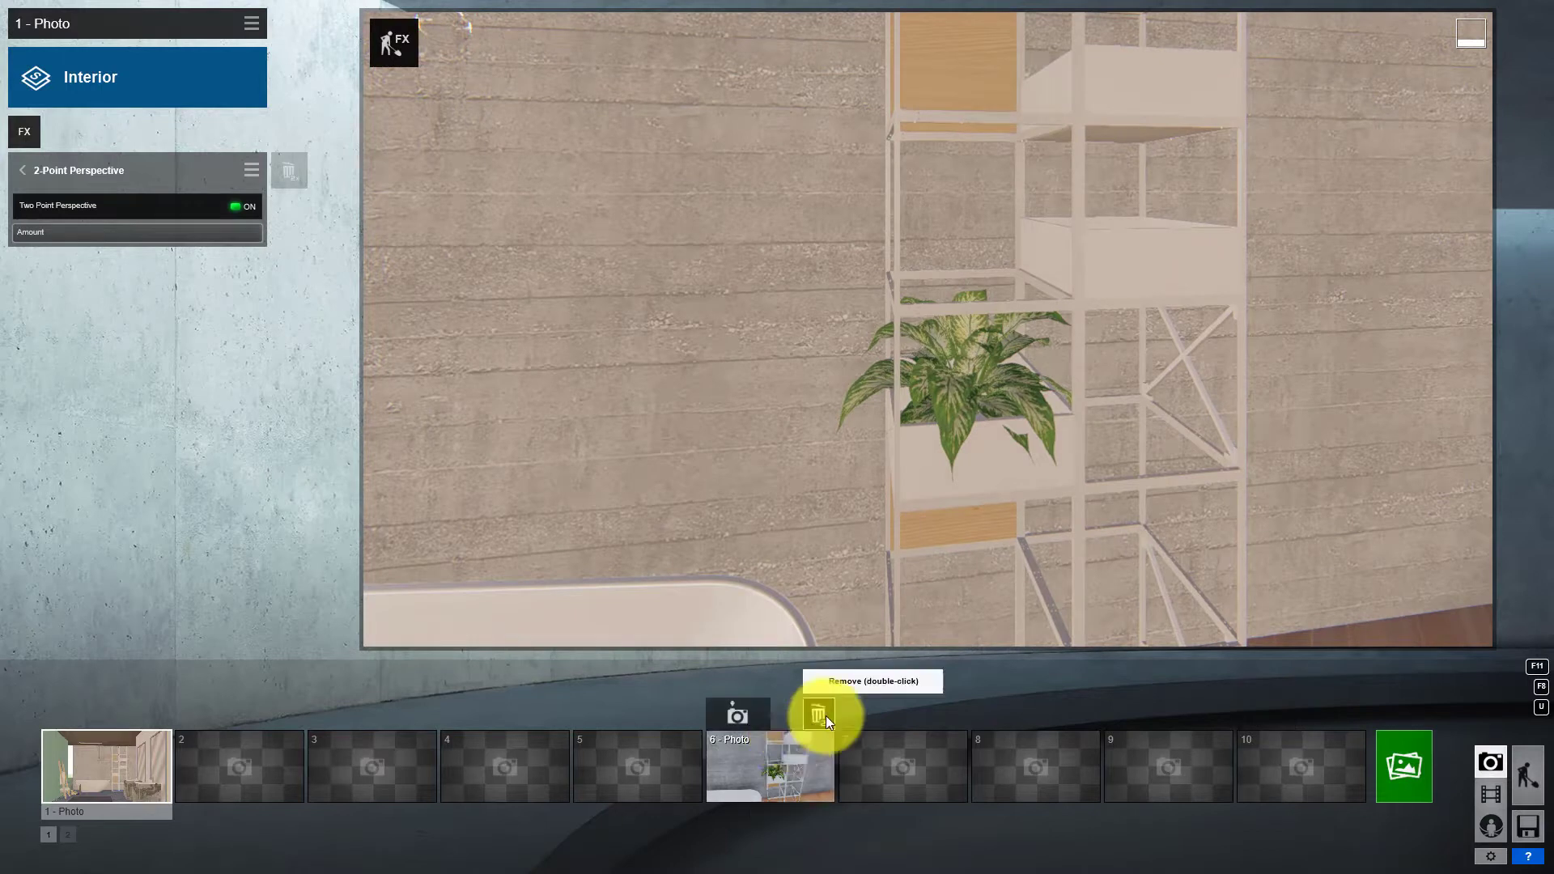
double_click(817, 716)
left_click(170, 754)
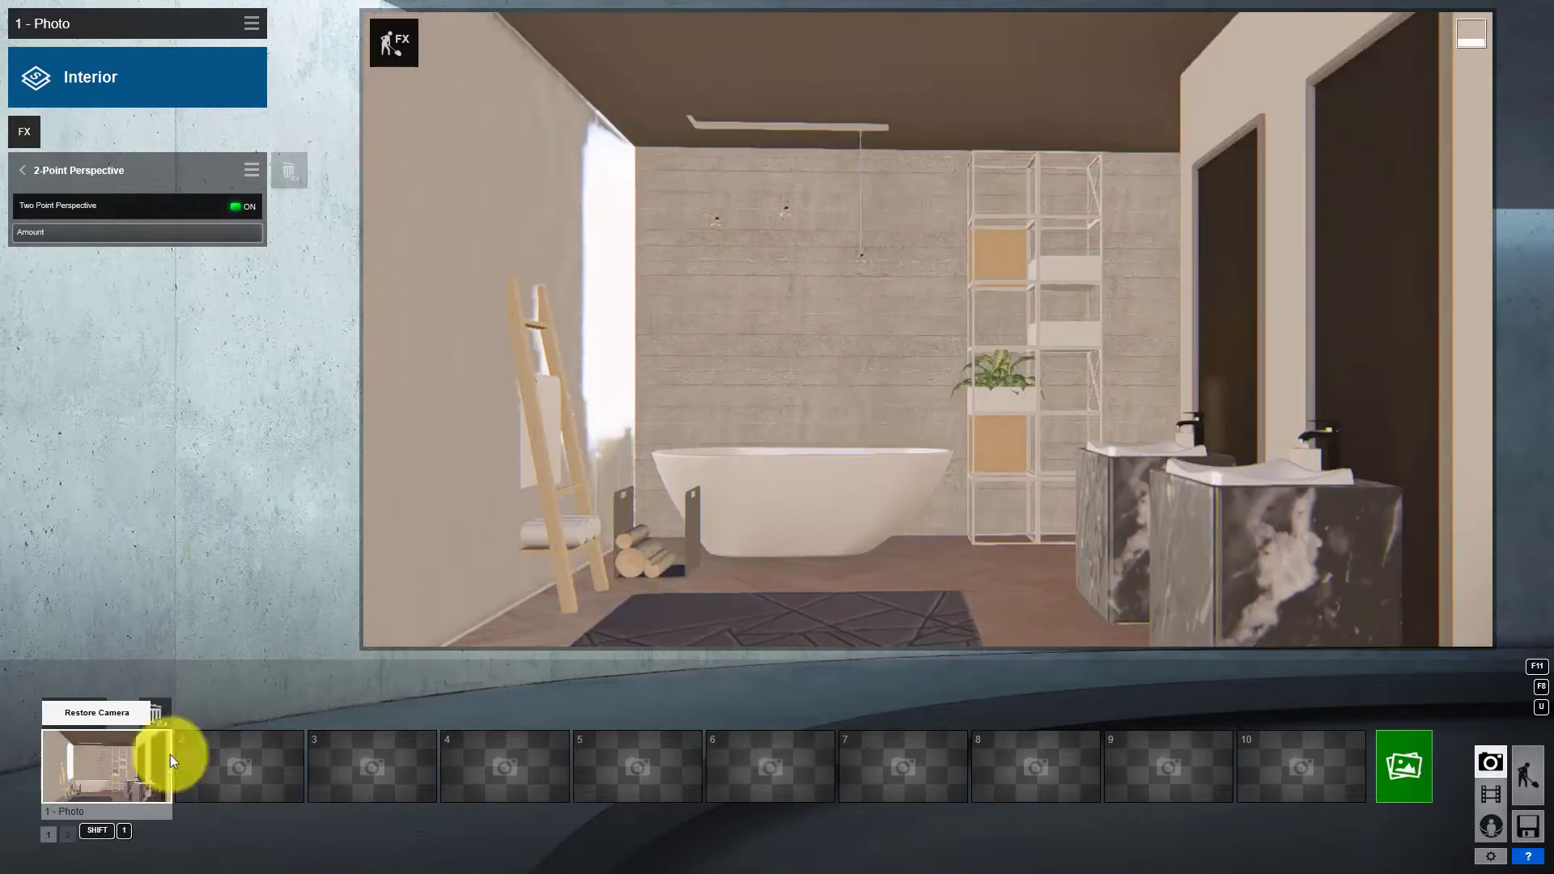
left_click(1538, 775)
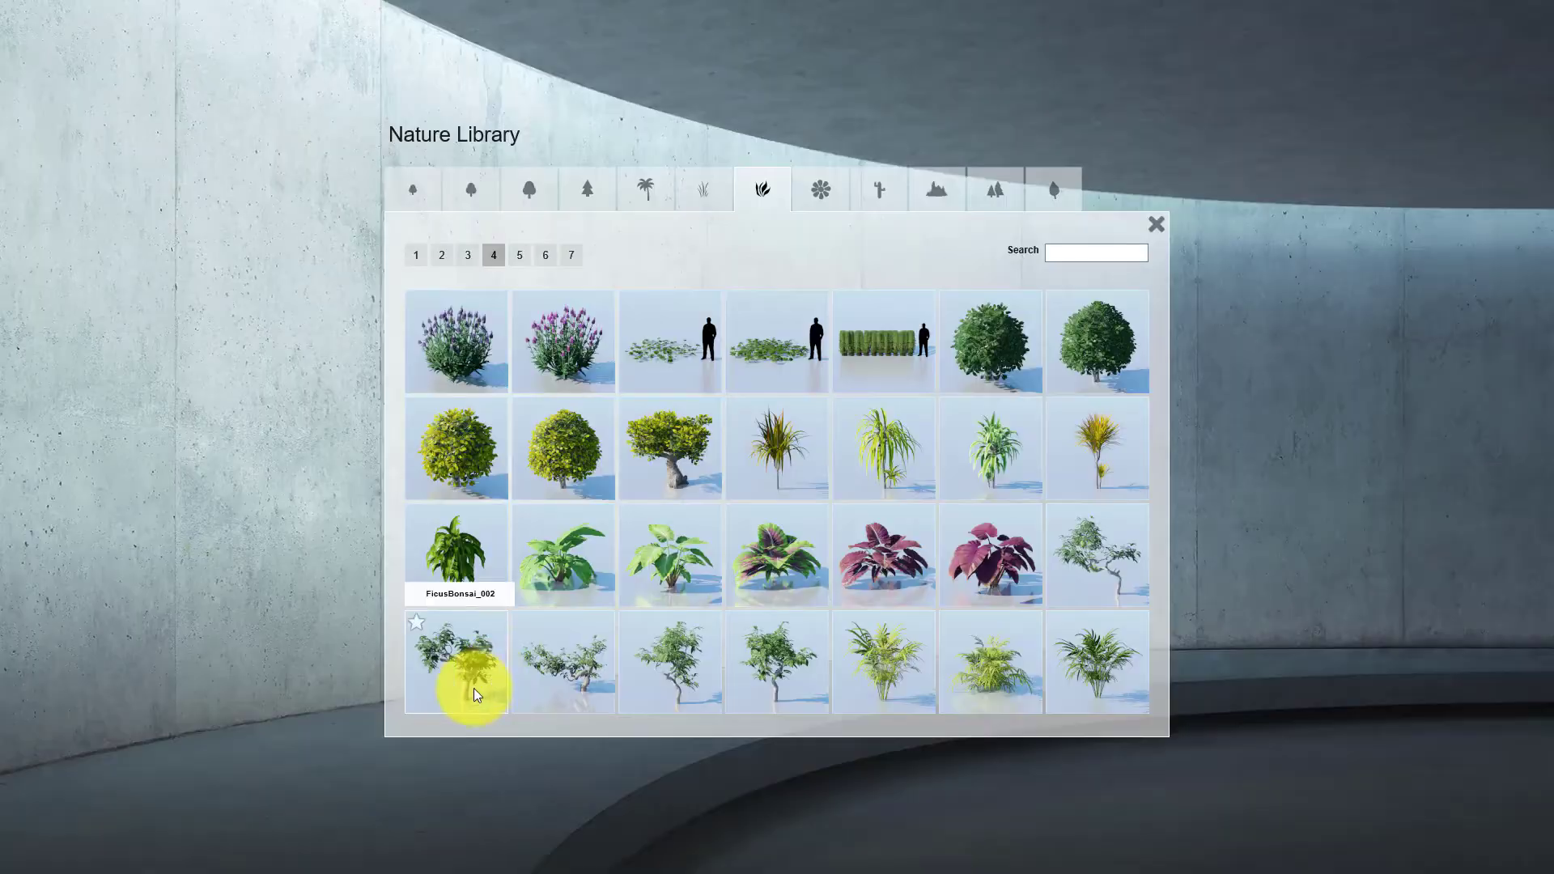
Step: Place a bonsai on the shelf and check the planted shelf from the photo camera
left_click(473, 688)
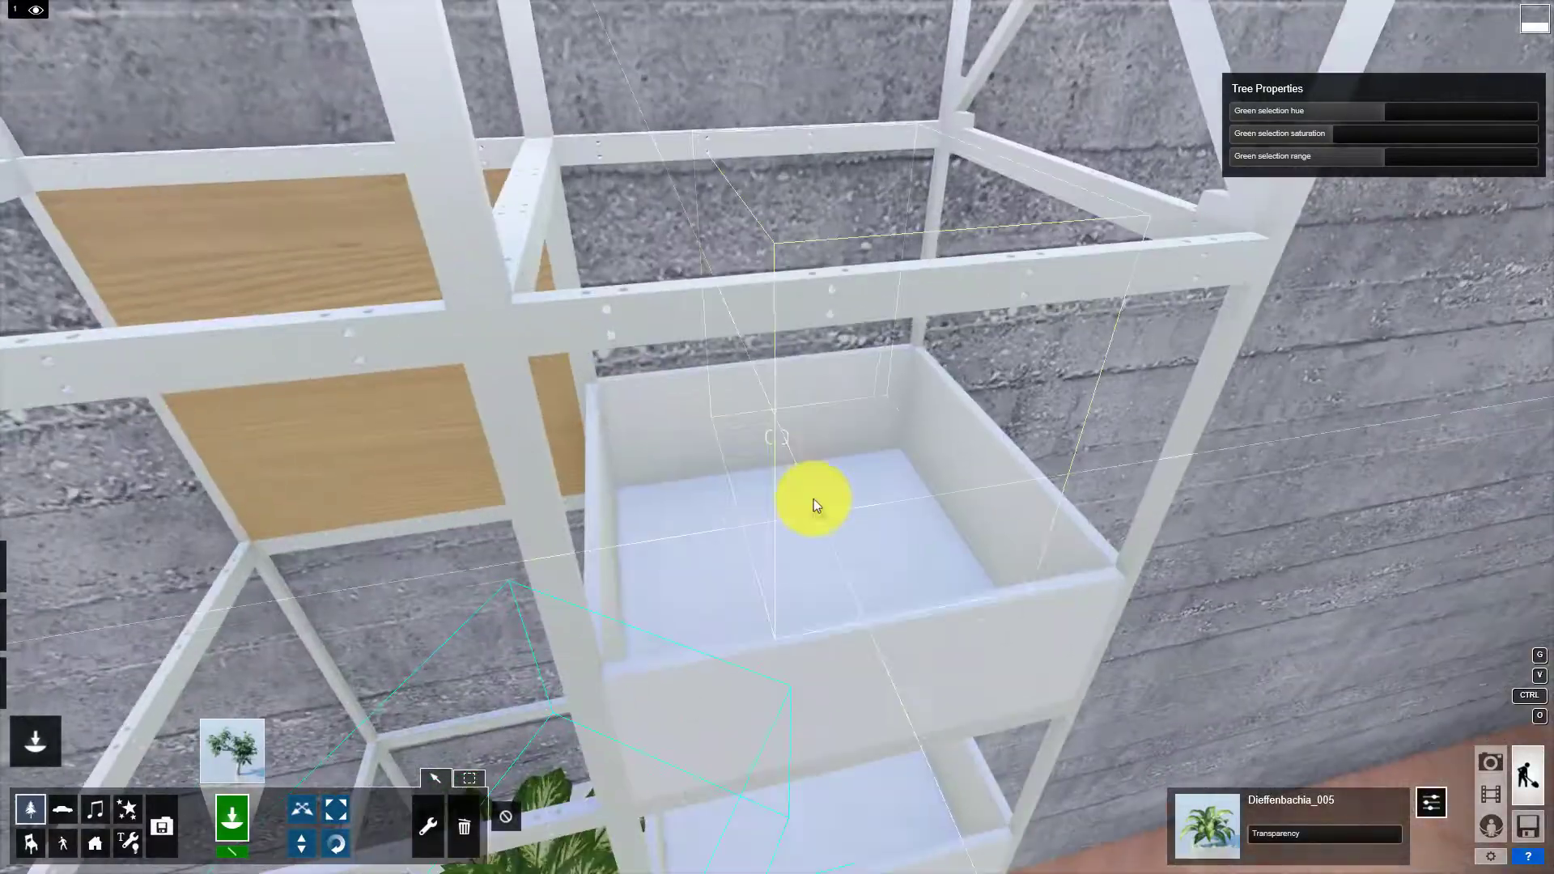
left_click(813, 502)
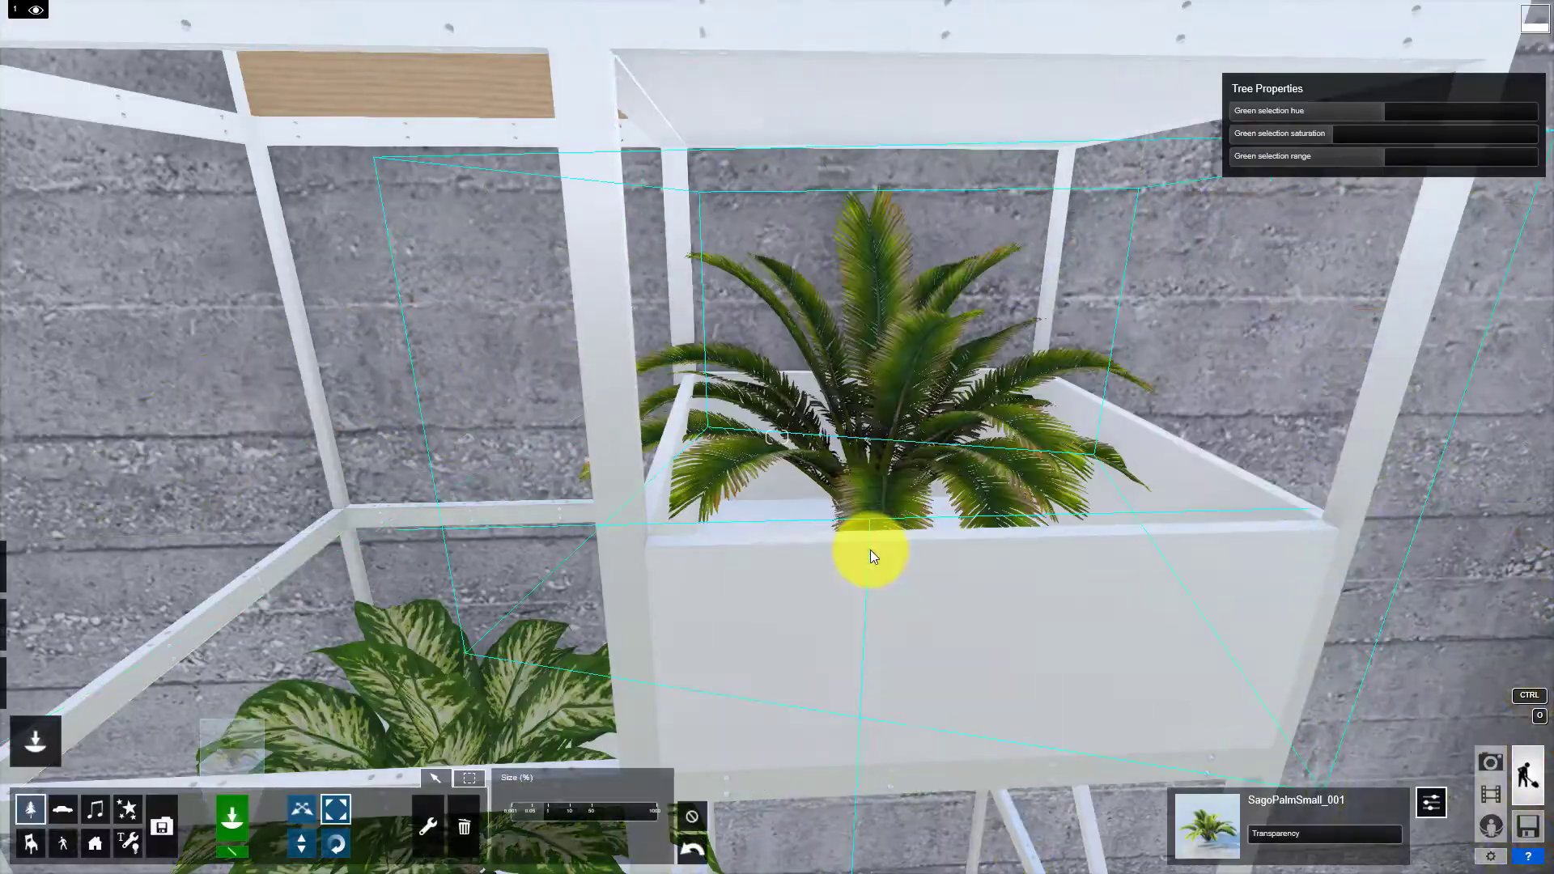
scroll(871, 555, "down", 5)
scroll(773, 573, "up", 2)
mouse_move(857, 547)
right_mouse_down()
mouse_move(659, 623)
mouse_move(675, 623)
right_mouse_up()
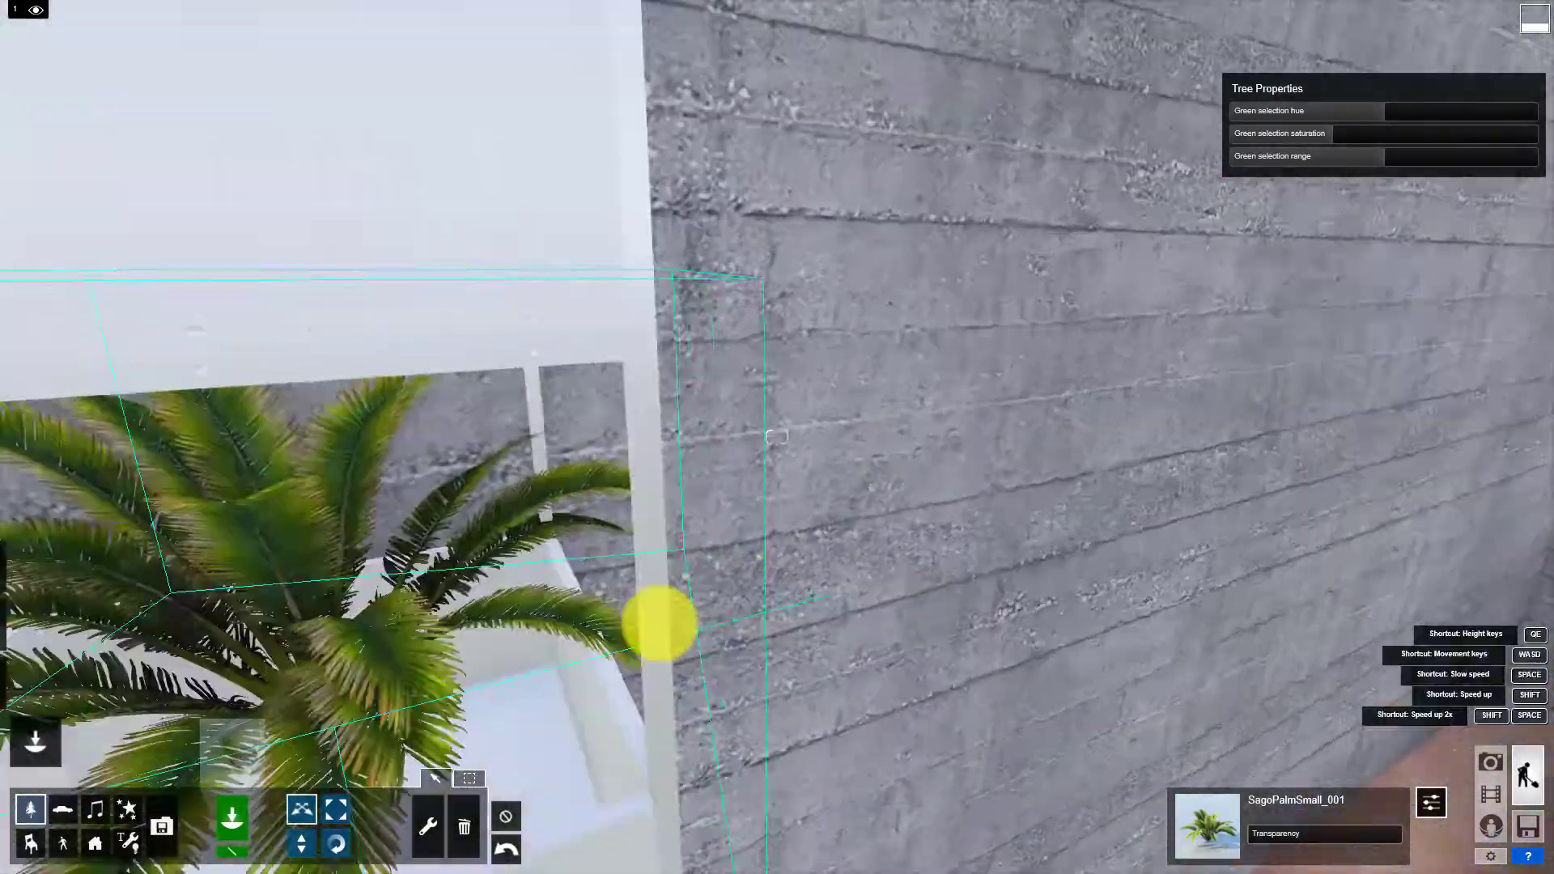
left_click_drag(765, 556, 764, 600)
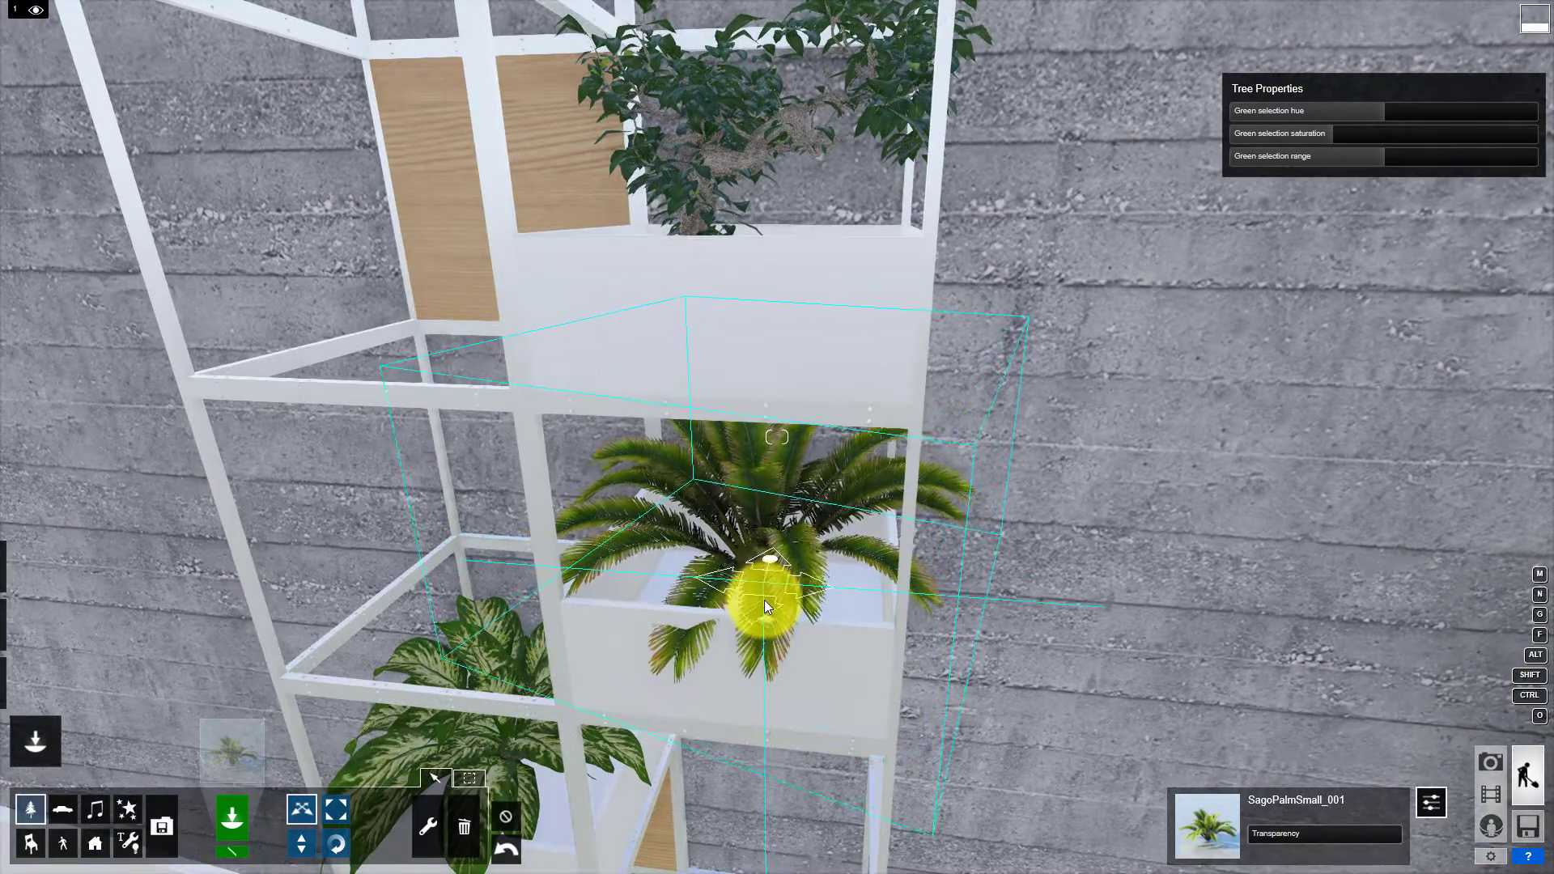
scroll(753, 639, "down", 5)
scroll(789, 680, "up", 5)
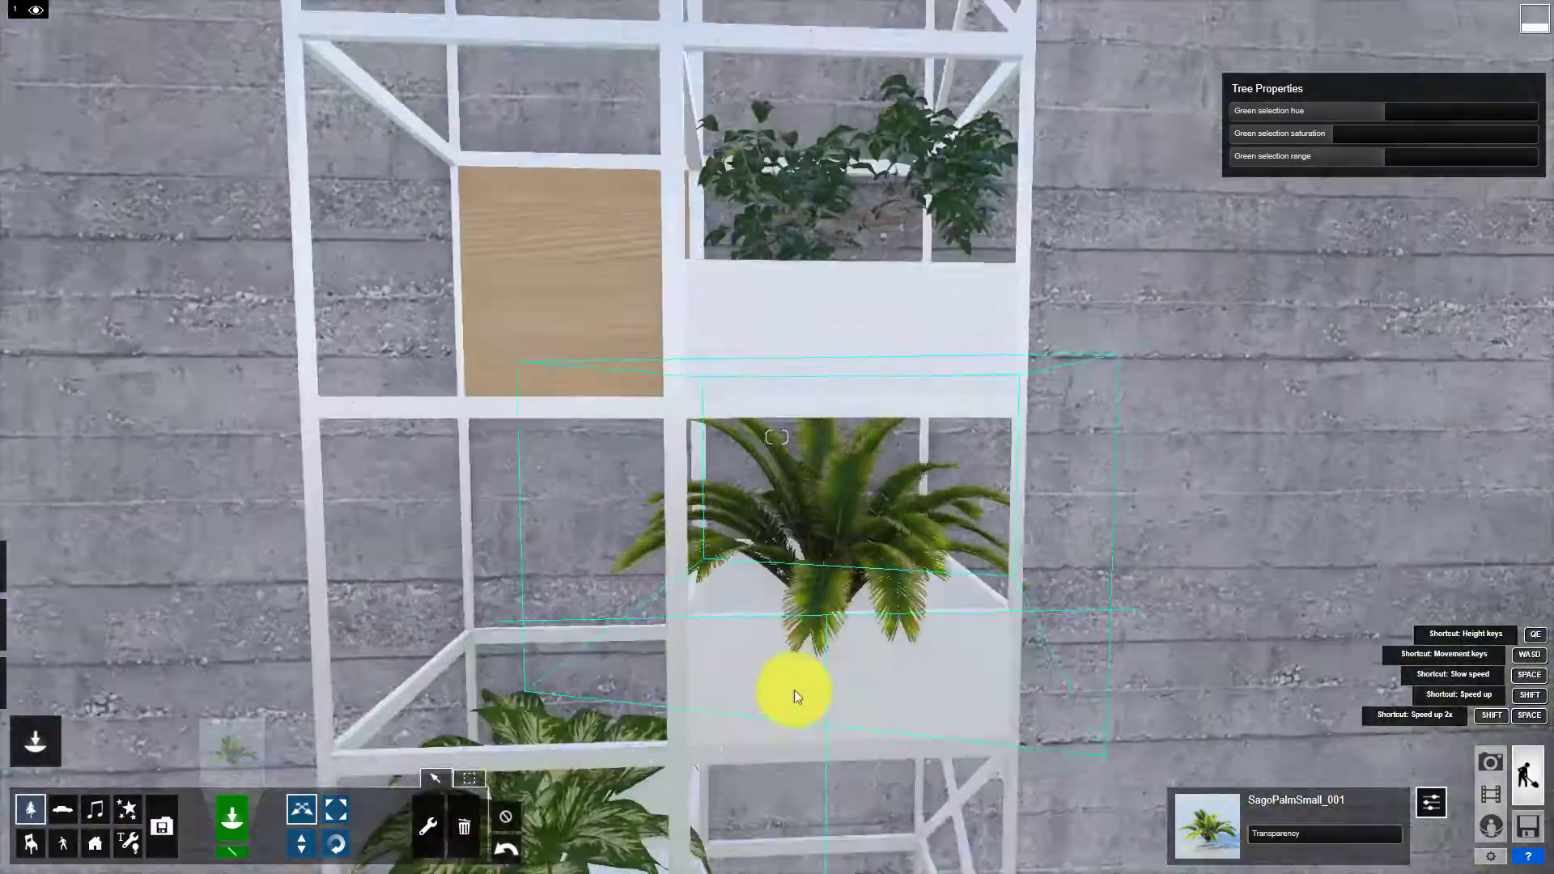
scroll(810, 696, "down", 1)
scroll(822, 700, "down", 1)
scroll(822, 700, "down", 3)
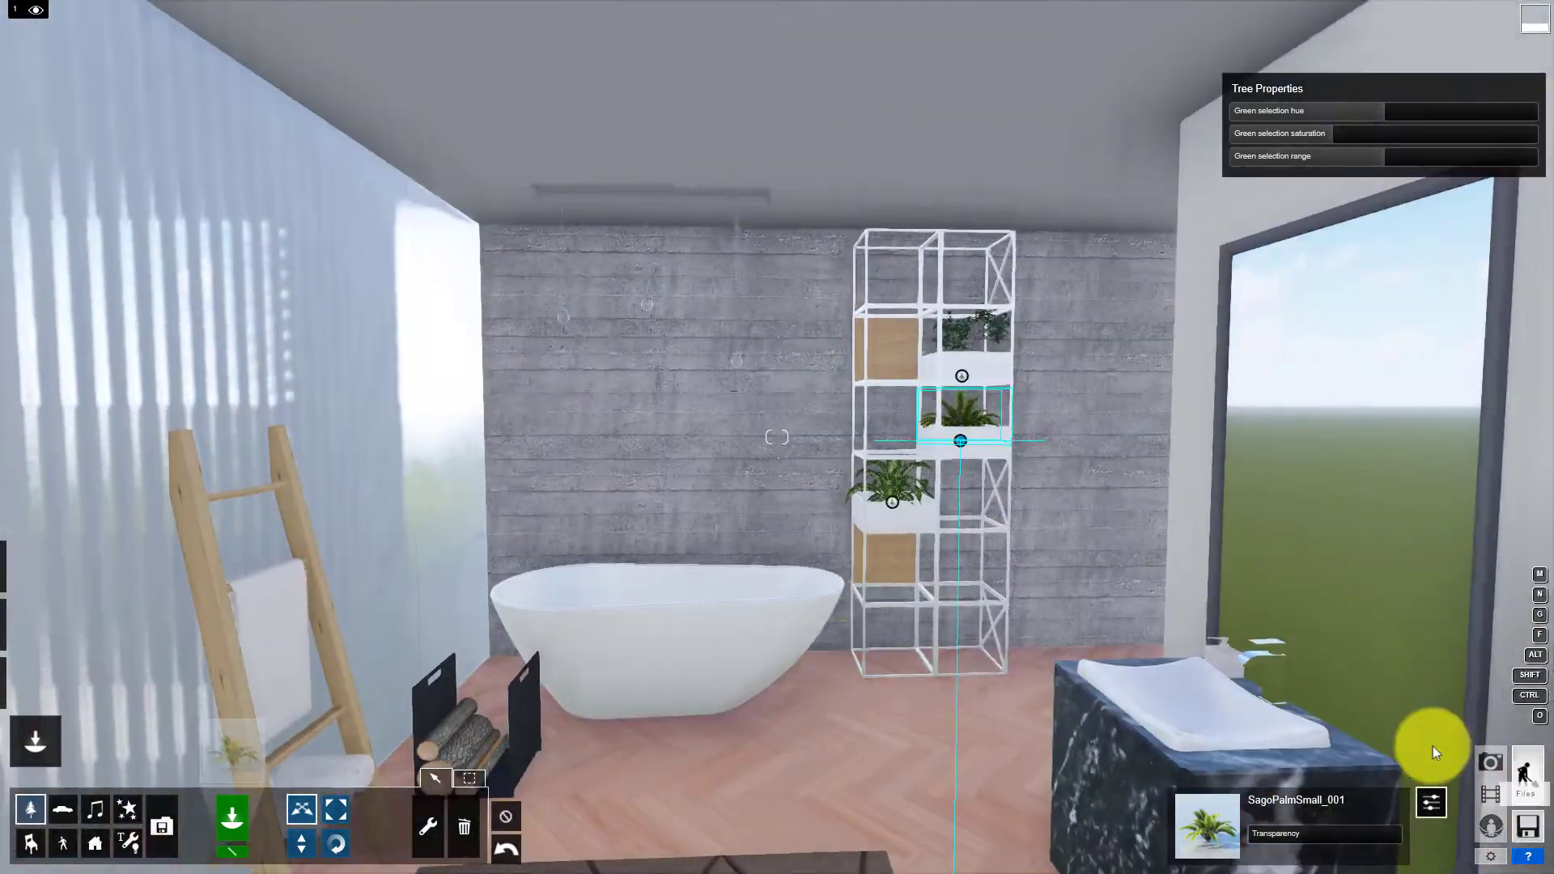
left_click(1490, 762)
Step: Give the log holder a Standard material with a wood texture
left_click(381, 603)
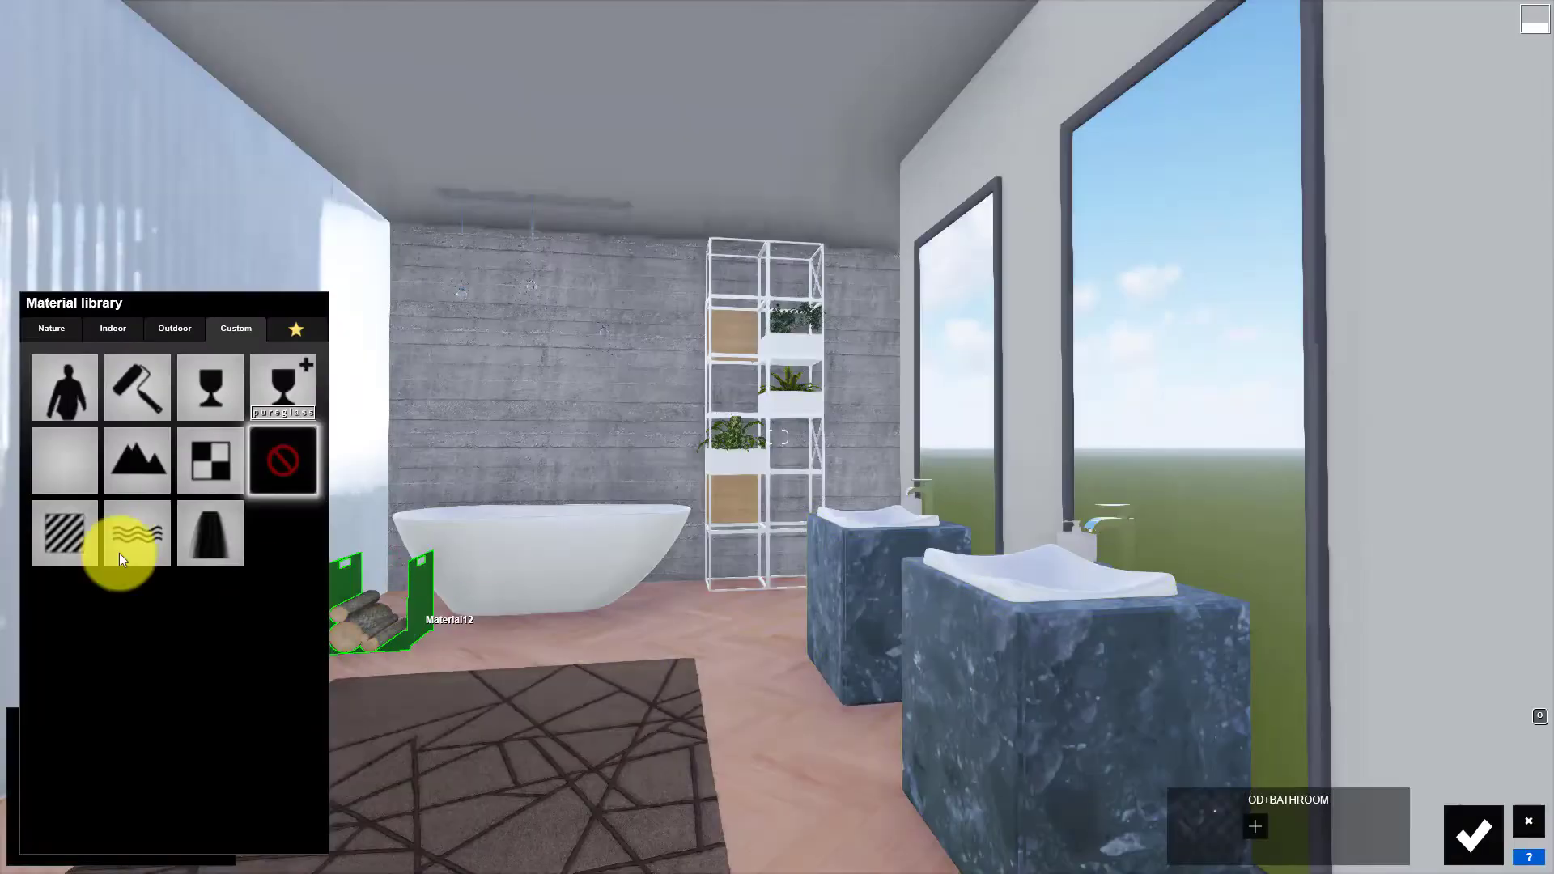
left_click(70, 542)
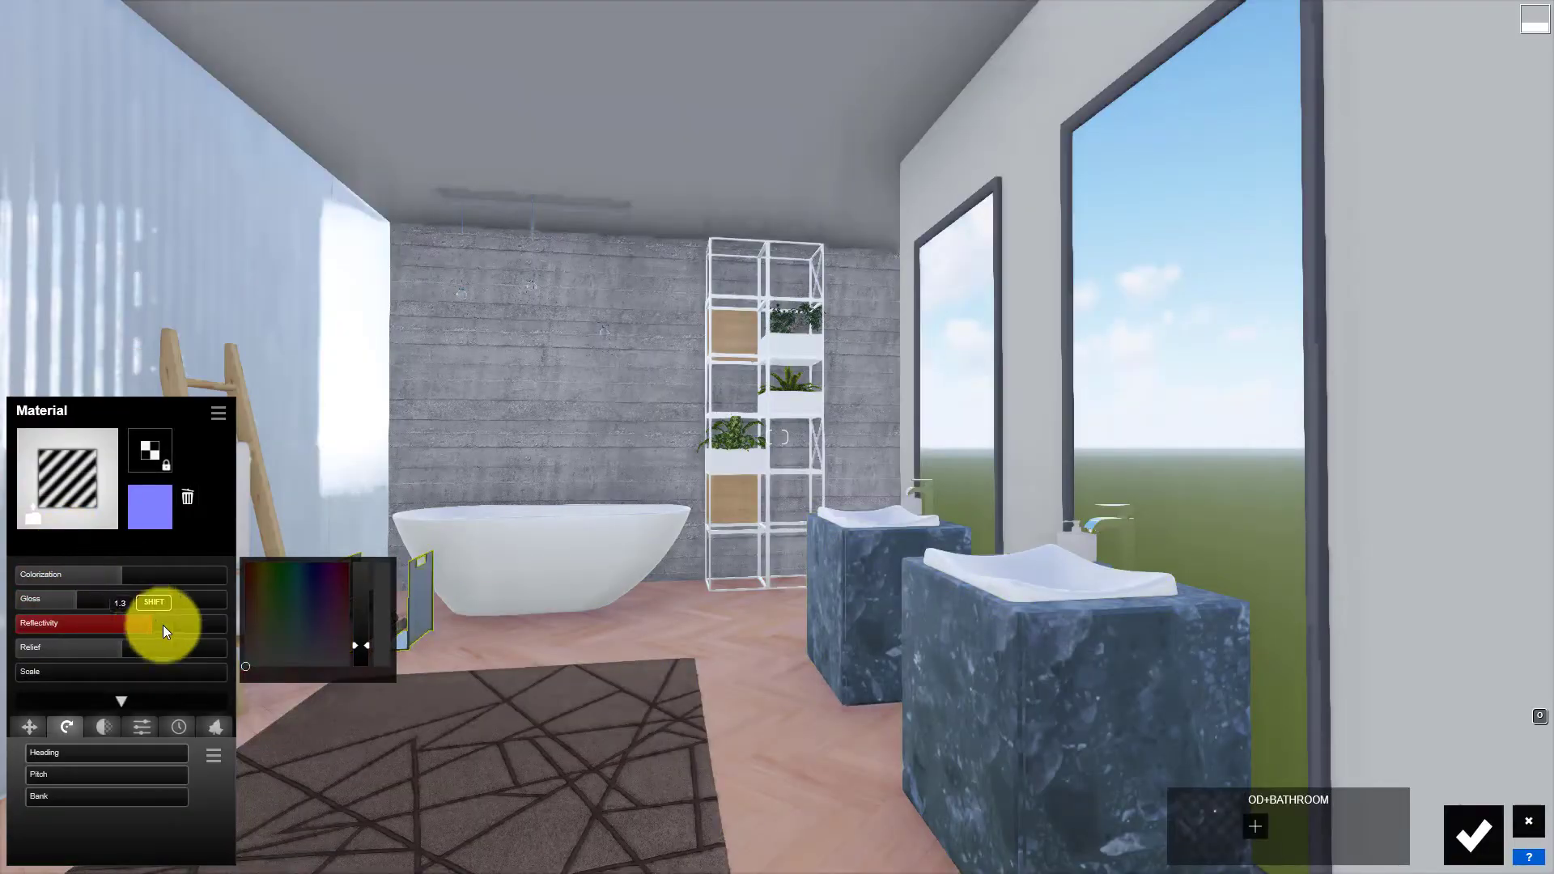
left_click(475, 475)
left_click(87, 528)
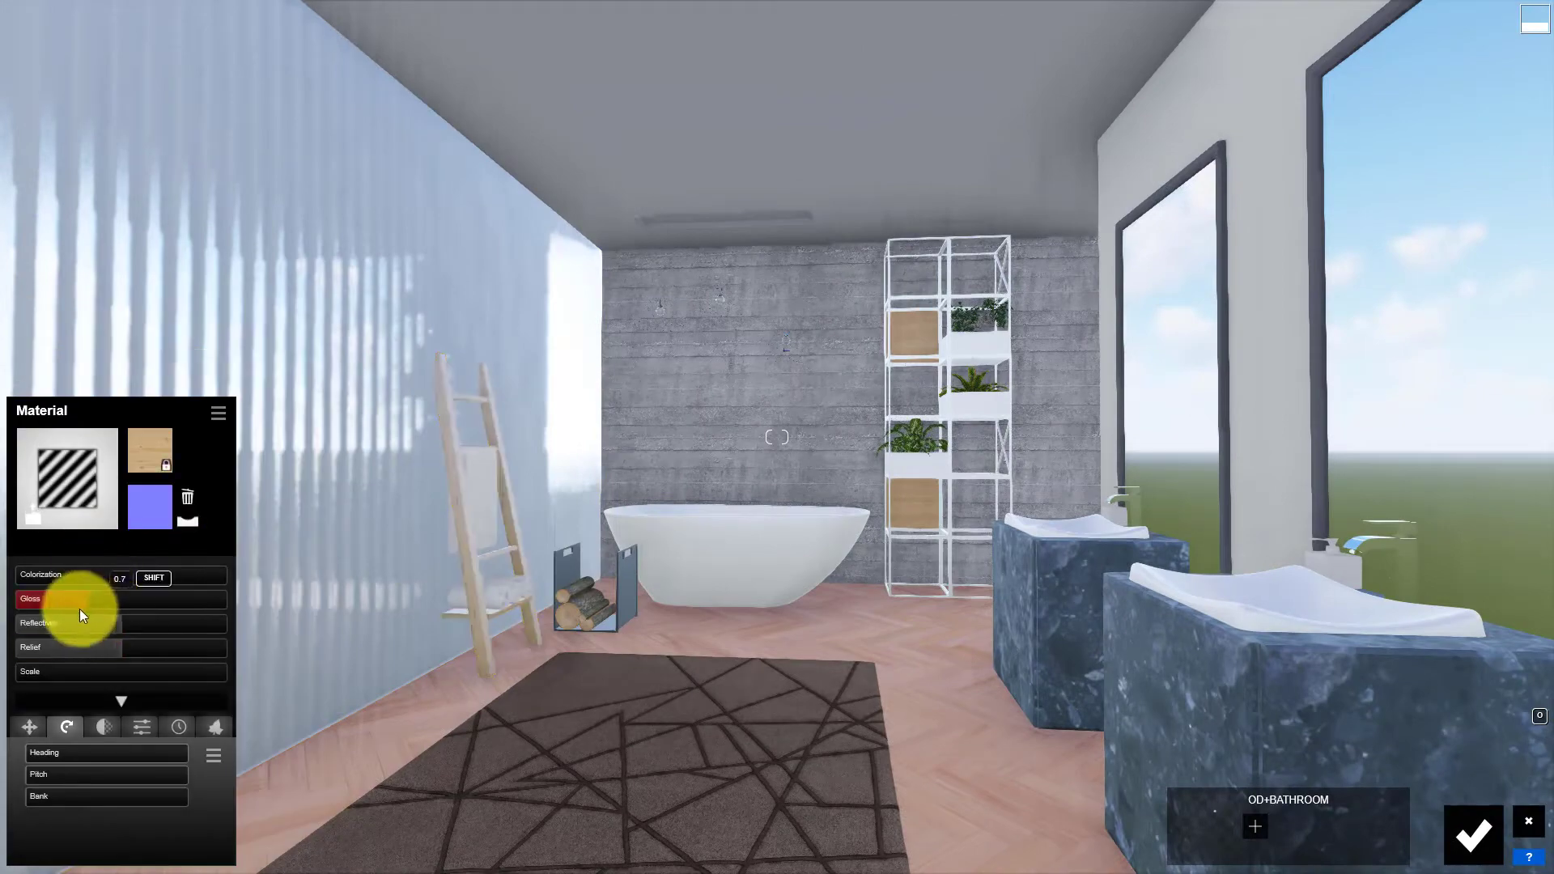
Step: Give the towel ladder a Standard material with dark leather weathering and stronger edge wear
left_click(67, 502)
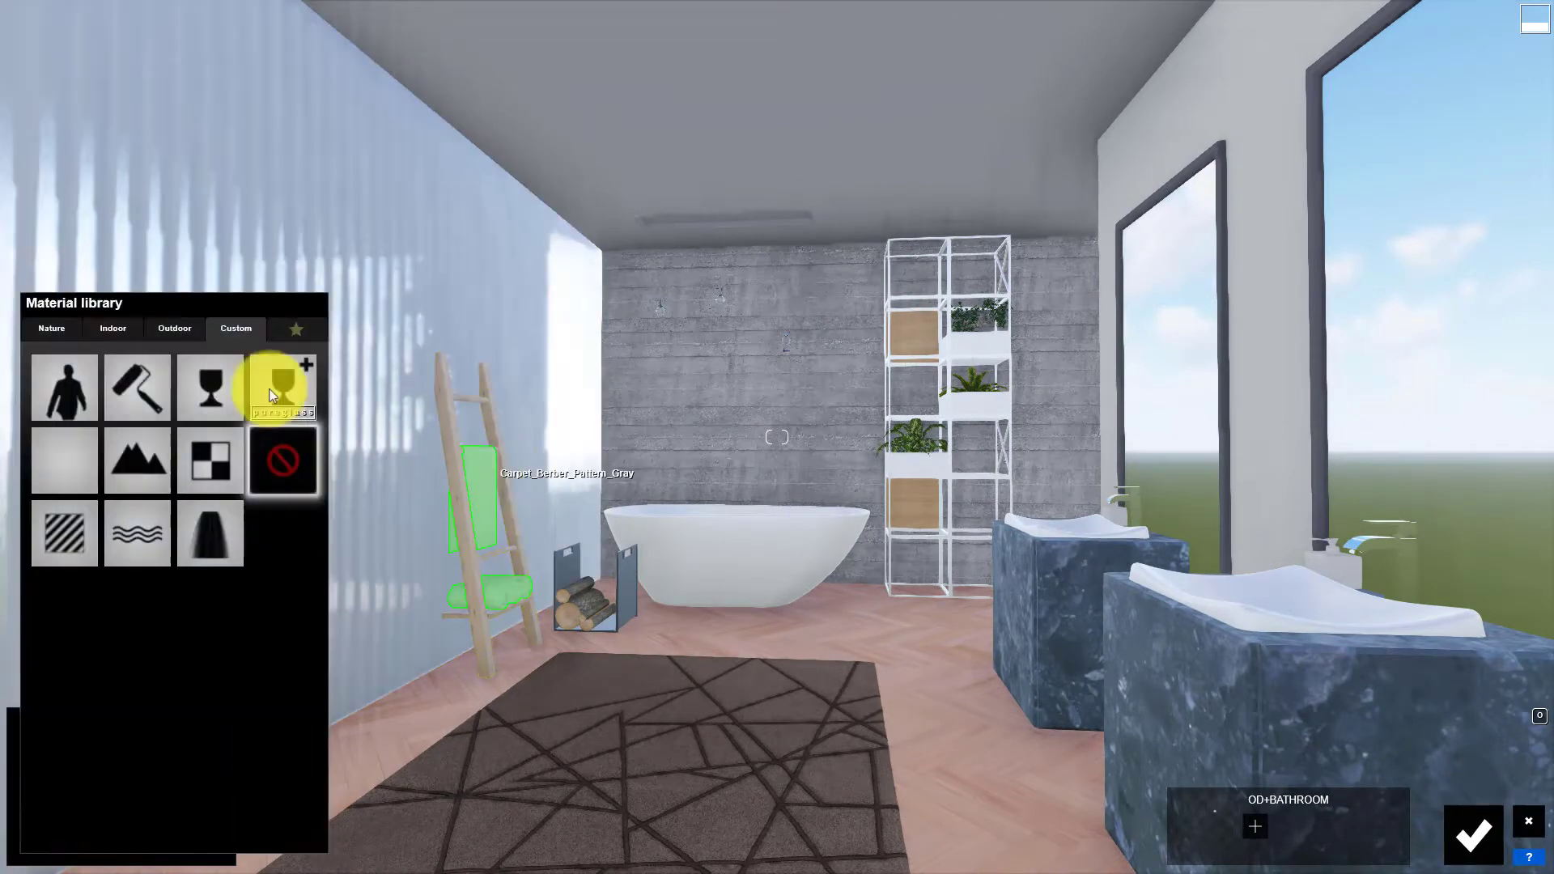
left_click(113, 330)
left_click(51, 530)
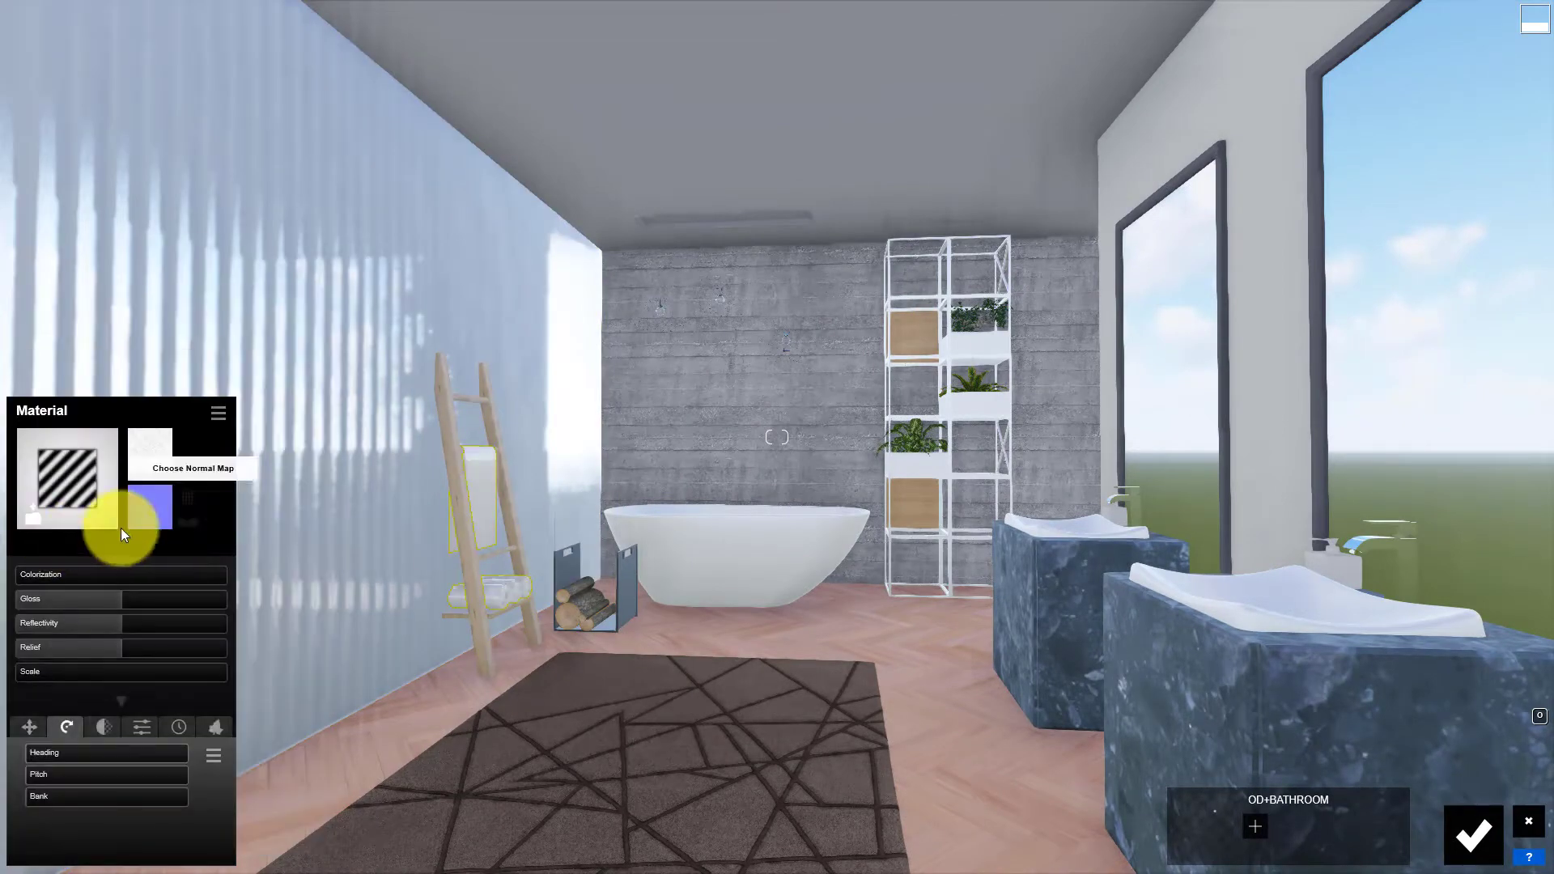
scroll(475, 597, "up", 5)
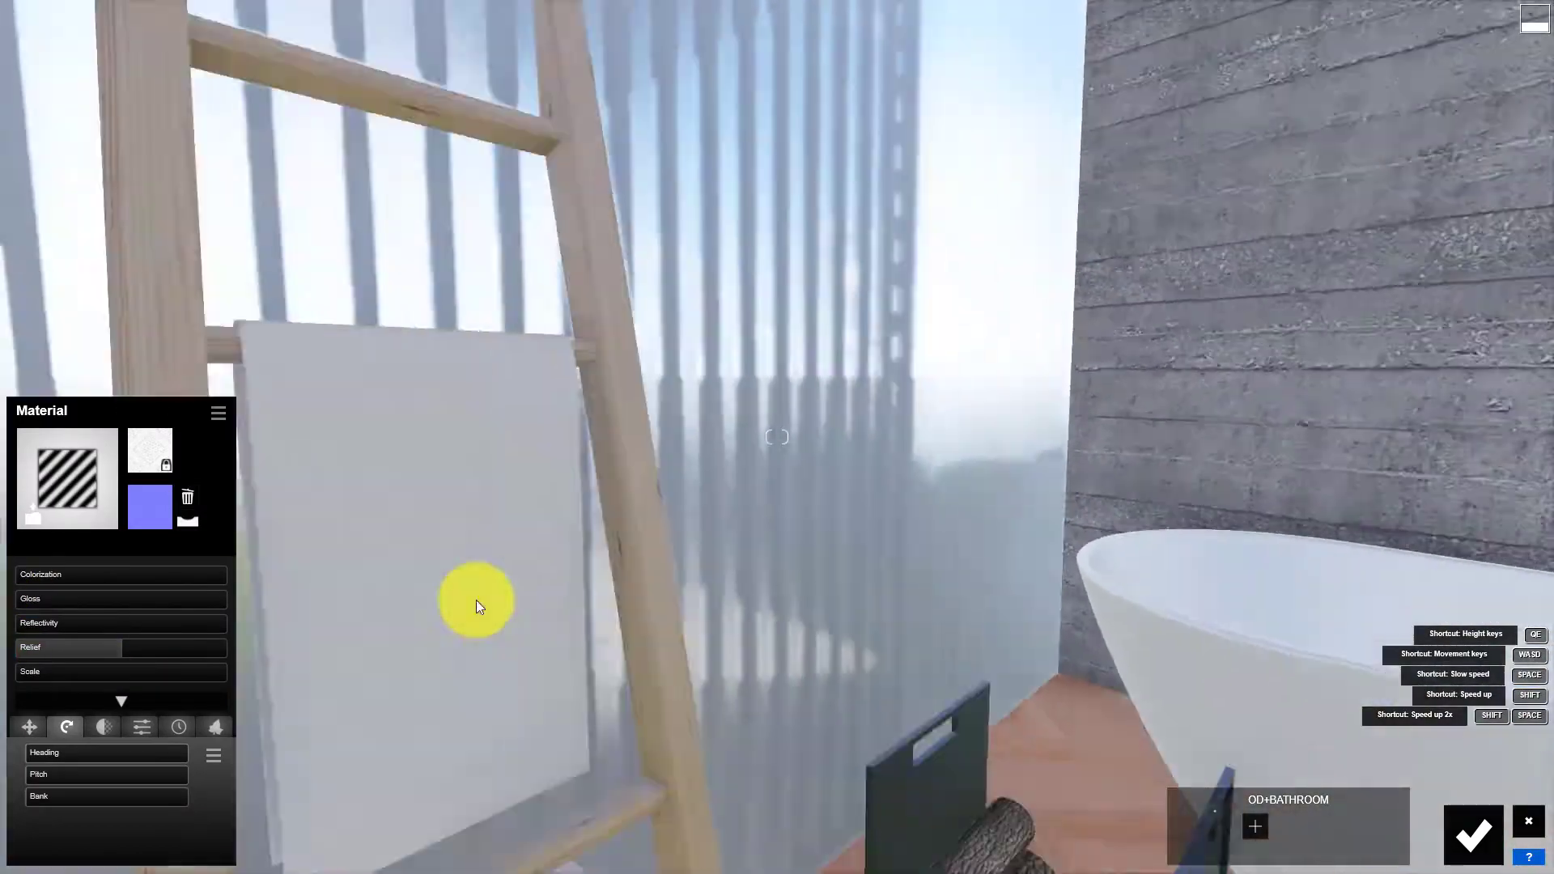
scroll(475, 600, "down", 2)
left_click(165, 775)
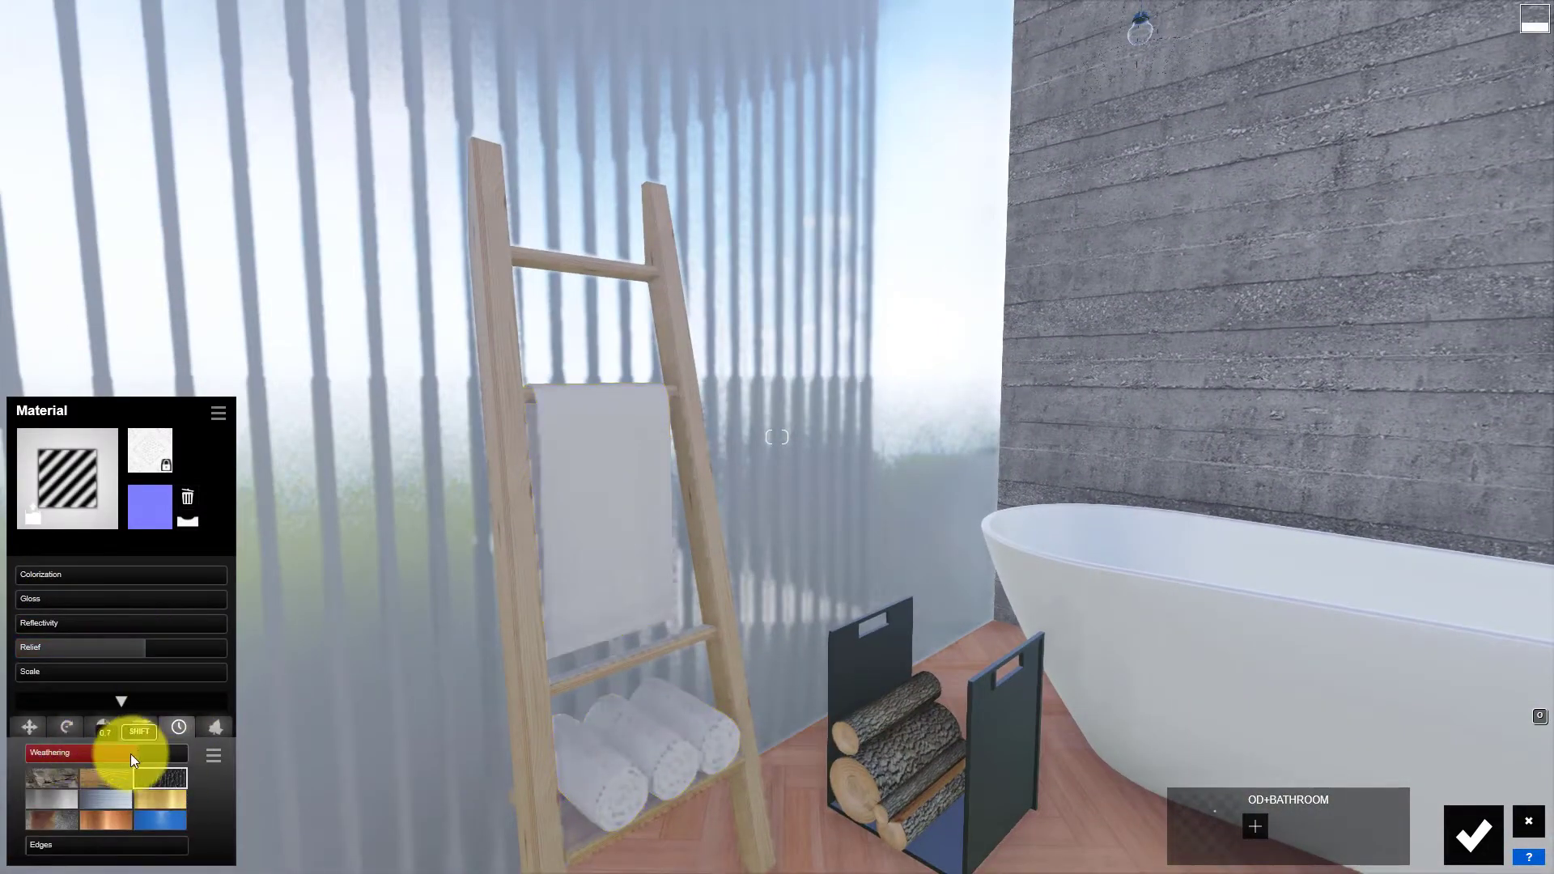
scroll(476, 639, "up", 5)
scroll(474, 635, "down", 5)
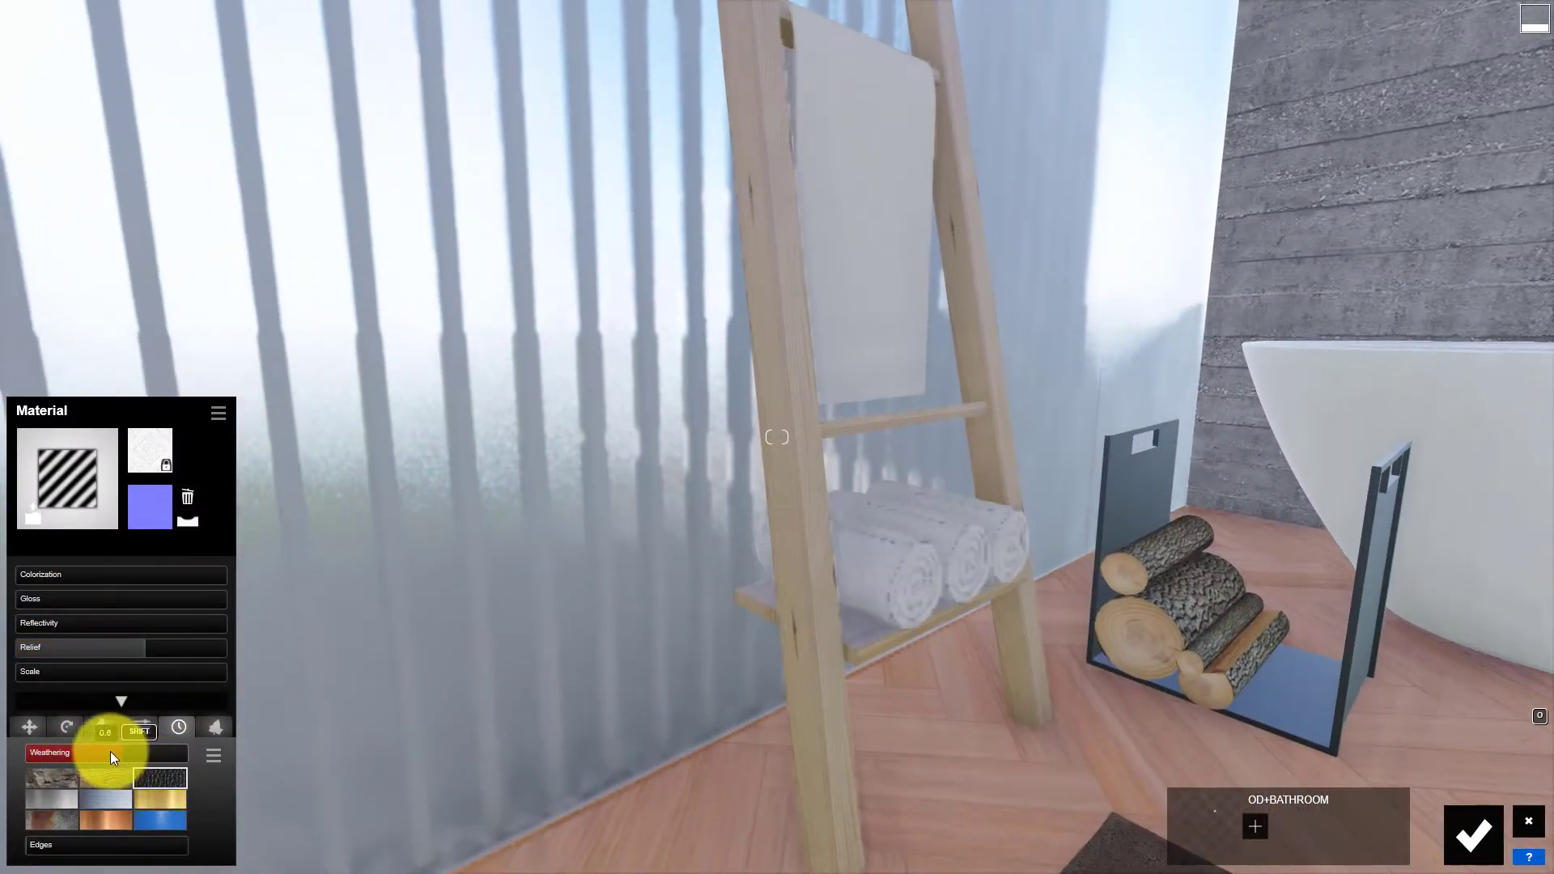
left_click_drag(57, 845, 166, 855)
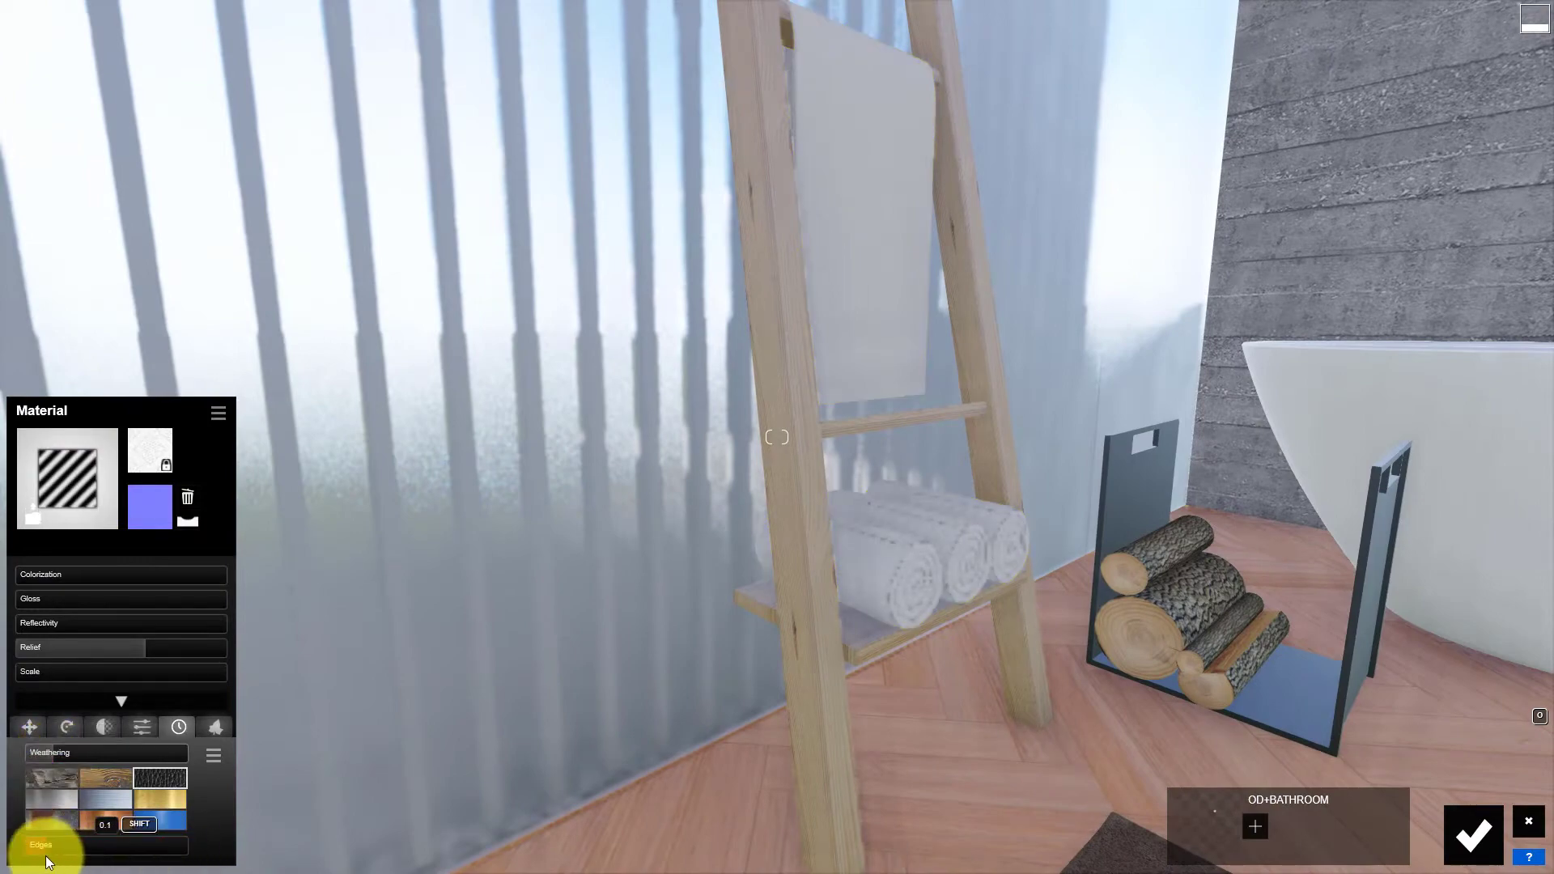
left_click(275, 567)
left_click(99, 496)
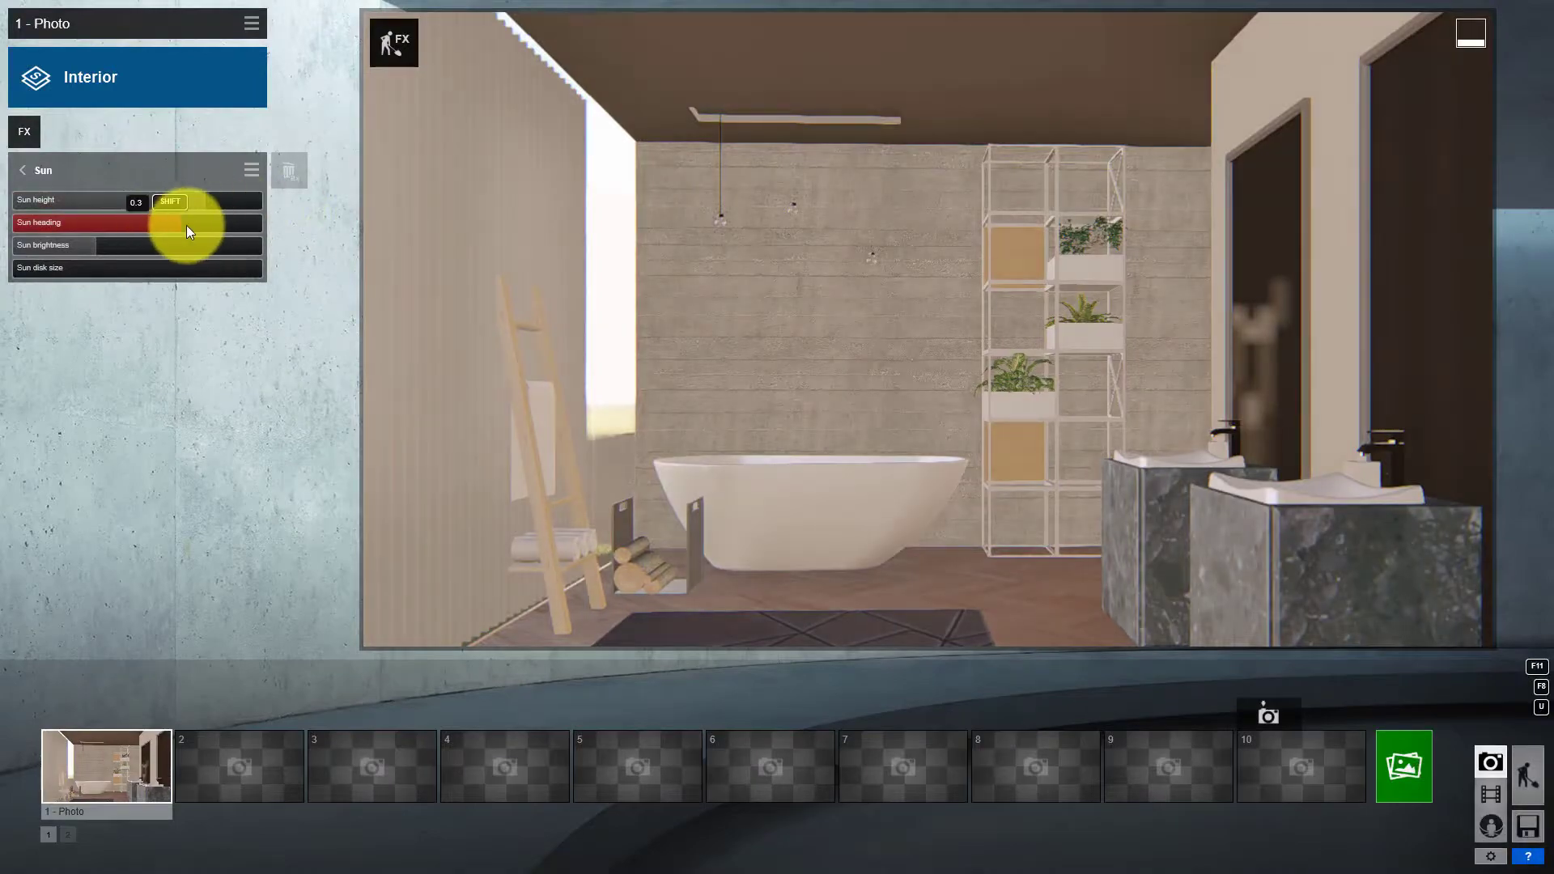
Step: Lower and swing the sun for warm raking light and strong shadows
mouse_move(186, 225)
left_mouse_down()
mouse_move(223, 227)
mouse_move(148, 202)
mouse_move(207, 226)
left_mouse_up()
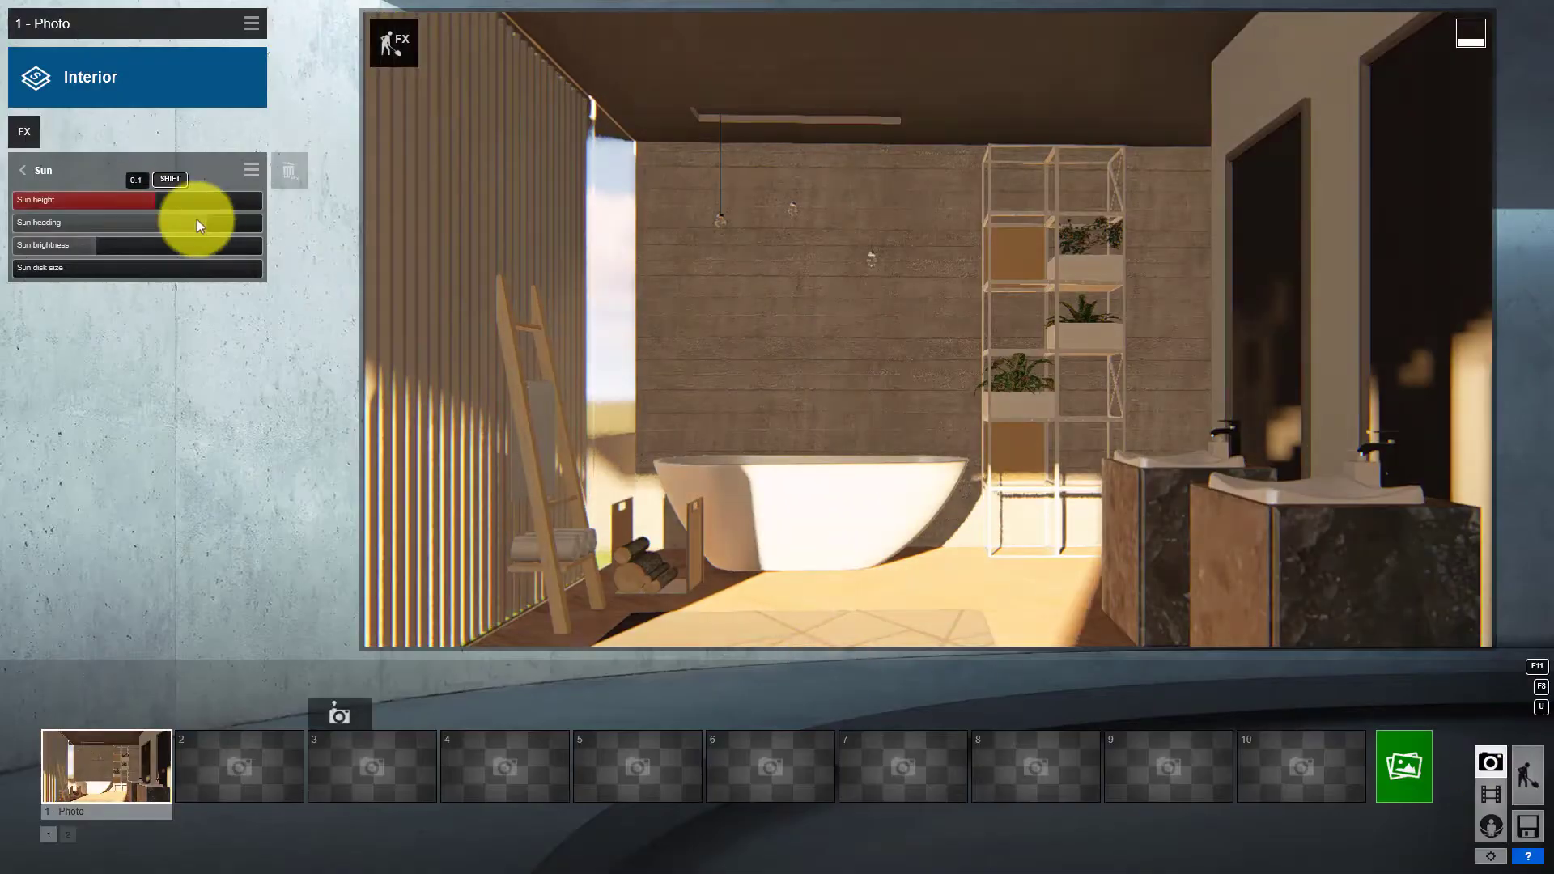
mouse_move(196, 220)
left_mouse_down()
mouse_move(183, 230)
mouse_move(238, 236)
mouse_move(172, 202)
mouse_move(240, 222)
left_mouse_up()
left_click(178, 201)
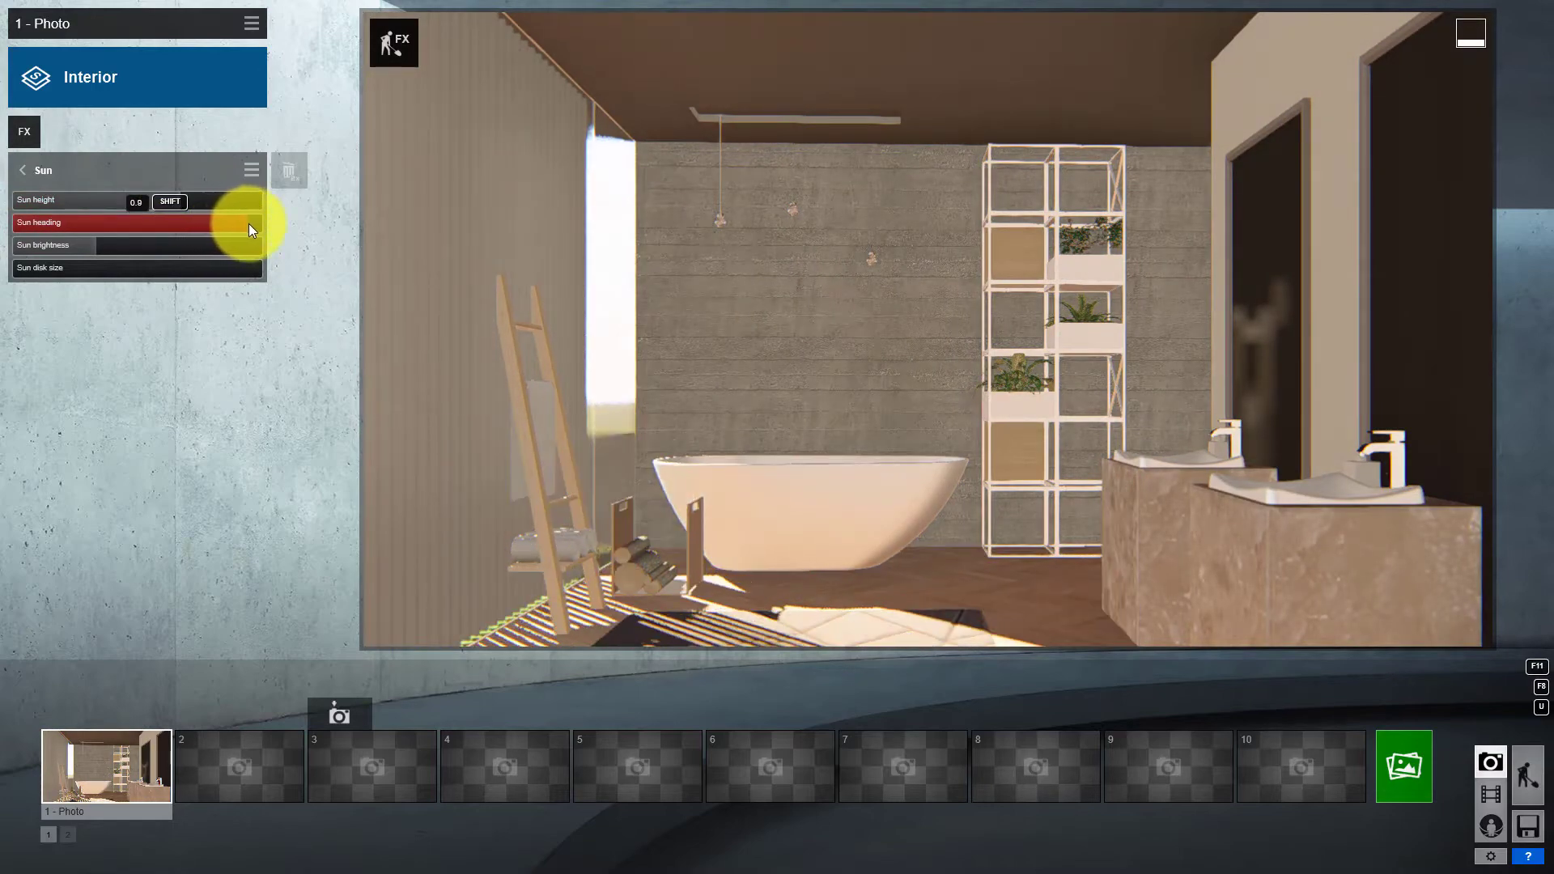
Step: Reframe the bathroom with a new camera angle and focal length, saved as photo 1
right_click_drag(755, 280, 798, 289)
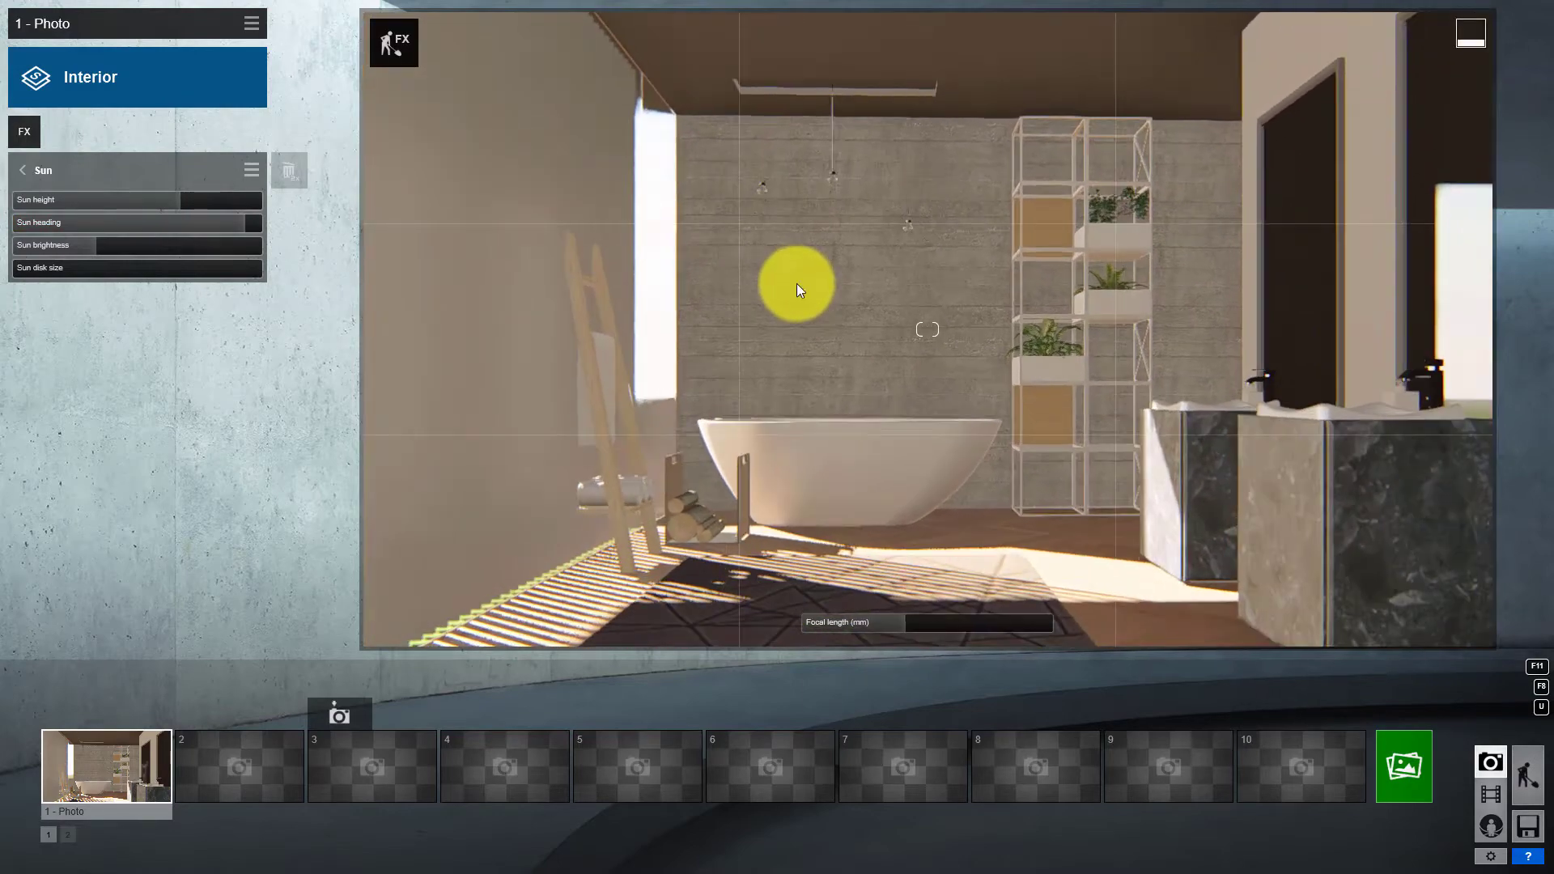
left_click_drag(910, 625, 913, 625)
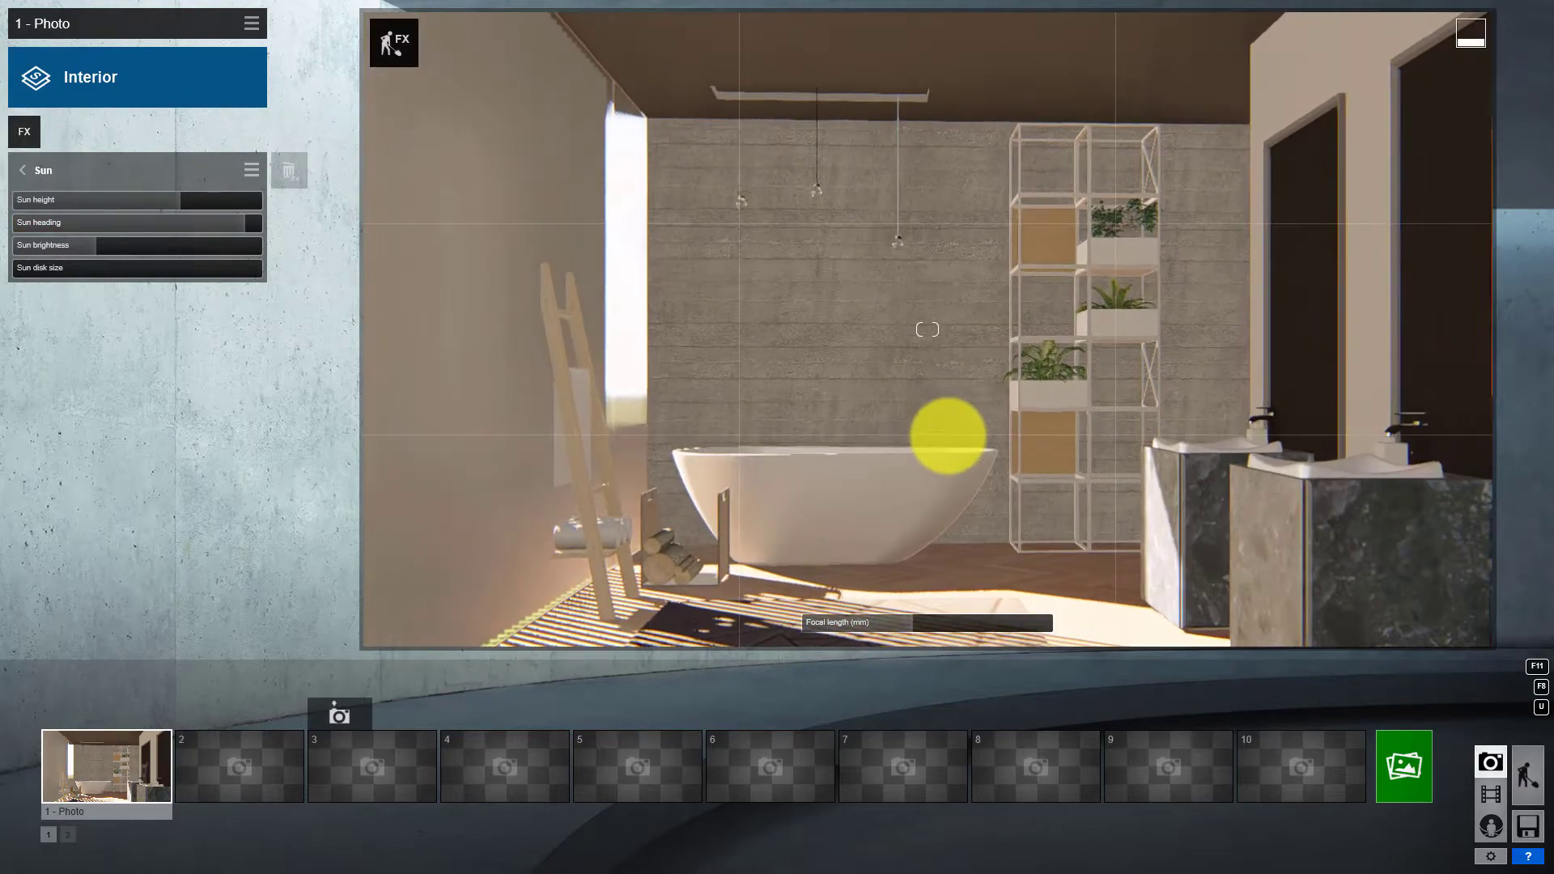
left_click(56, 716)
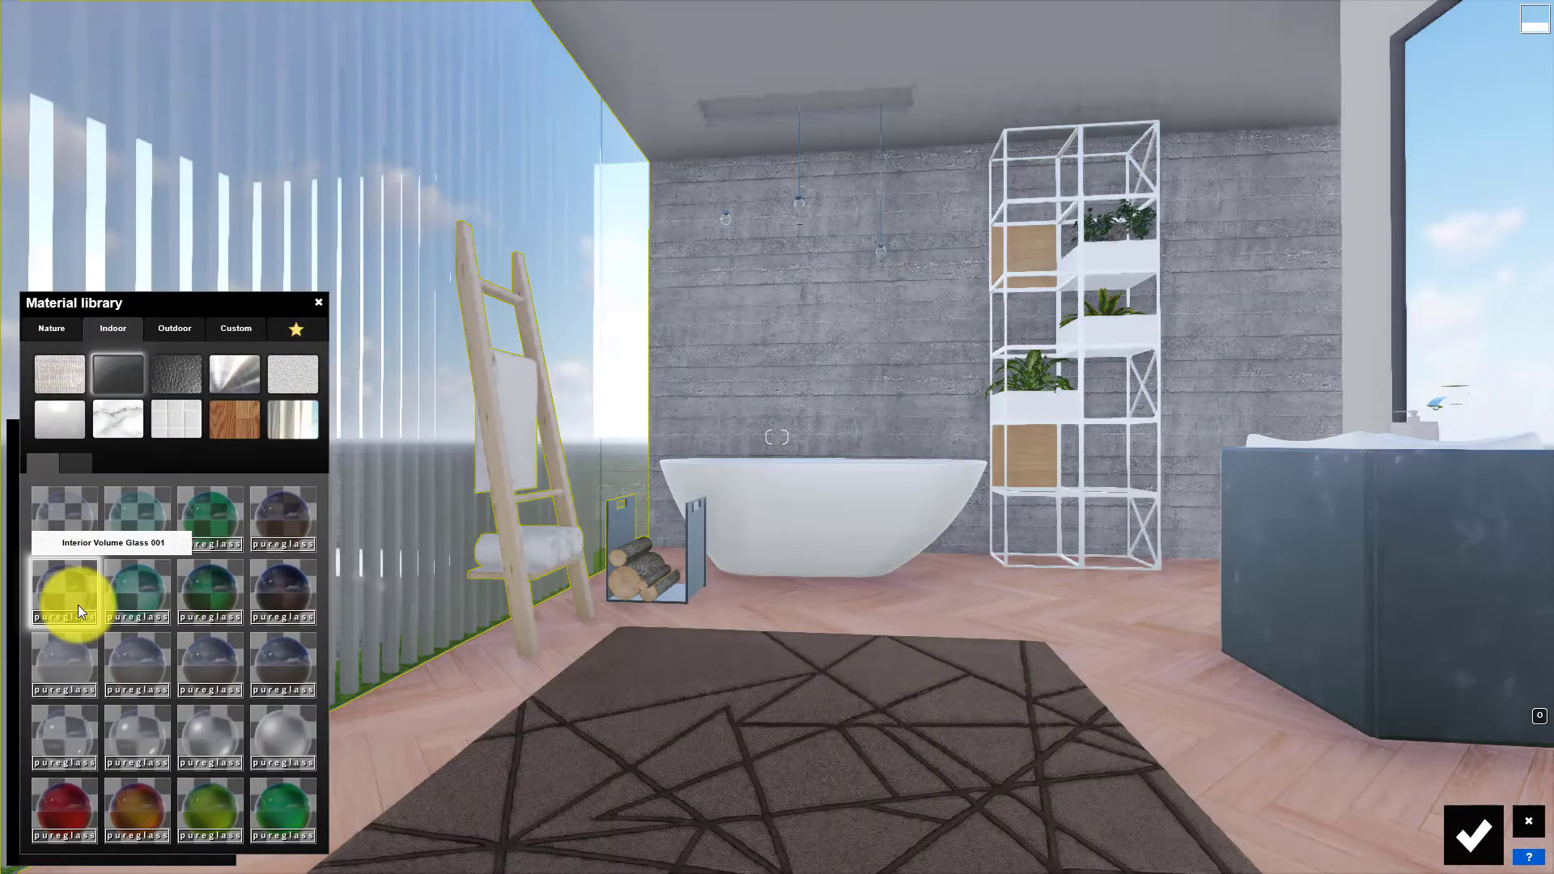
Step: Switch the glass wall to a clear glass with reduced frostiness, then restore photo 1's camera
left_click(62, 661)
left_click_drag(224, 793, 139, 785)
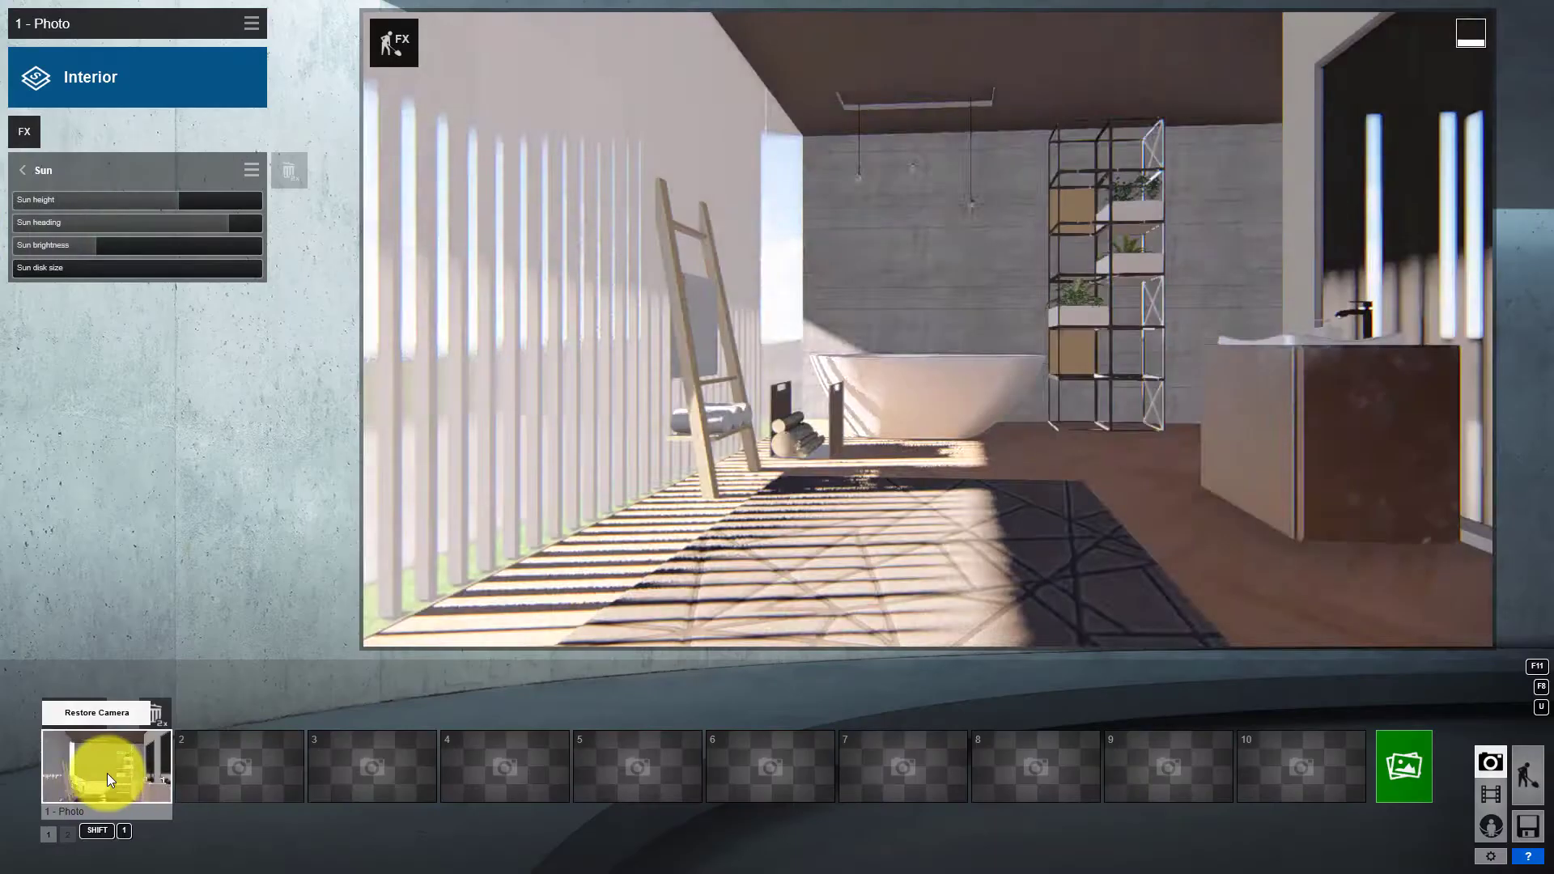
left_click(107, 774)
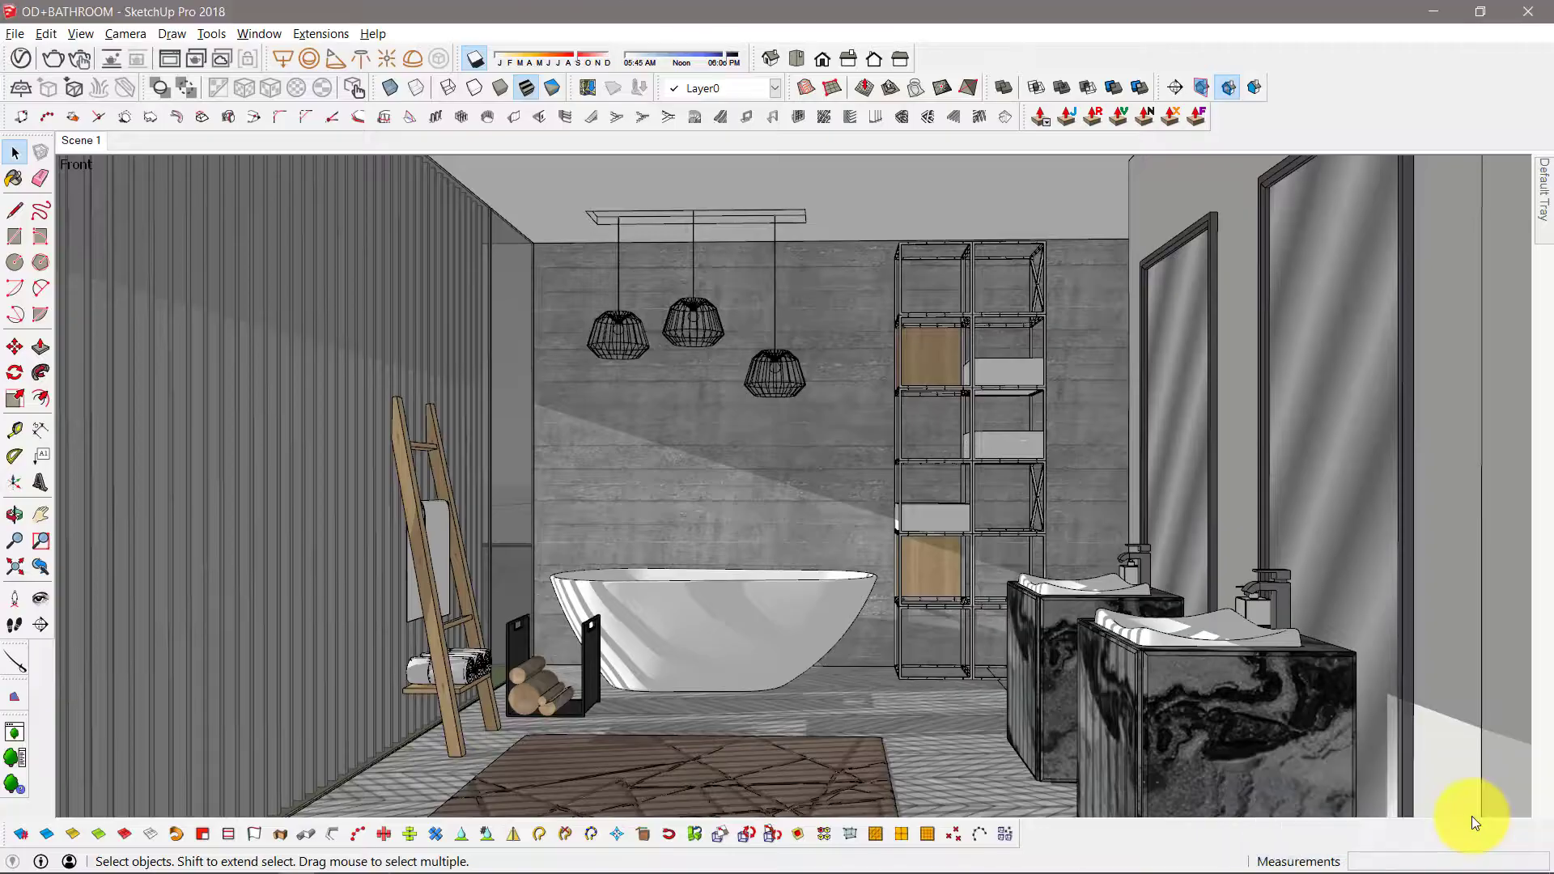
Step: Bring the DROP+LIGHT+03 pendant model from the file browser into the bathroom scene
middle_click_drag(1471, 816, 1470, 804)
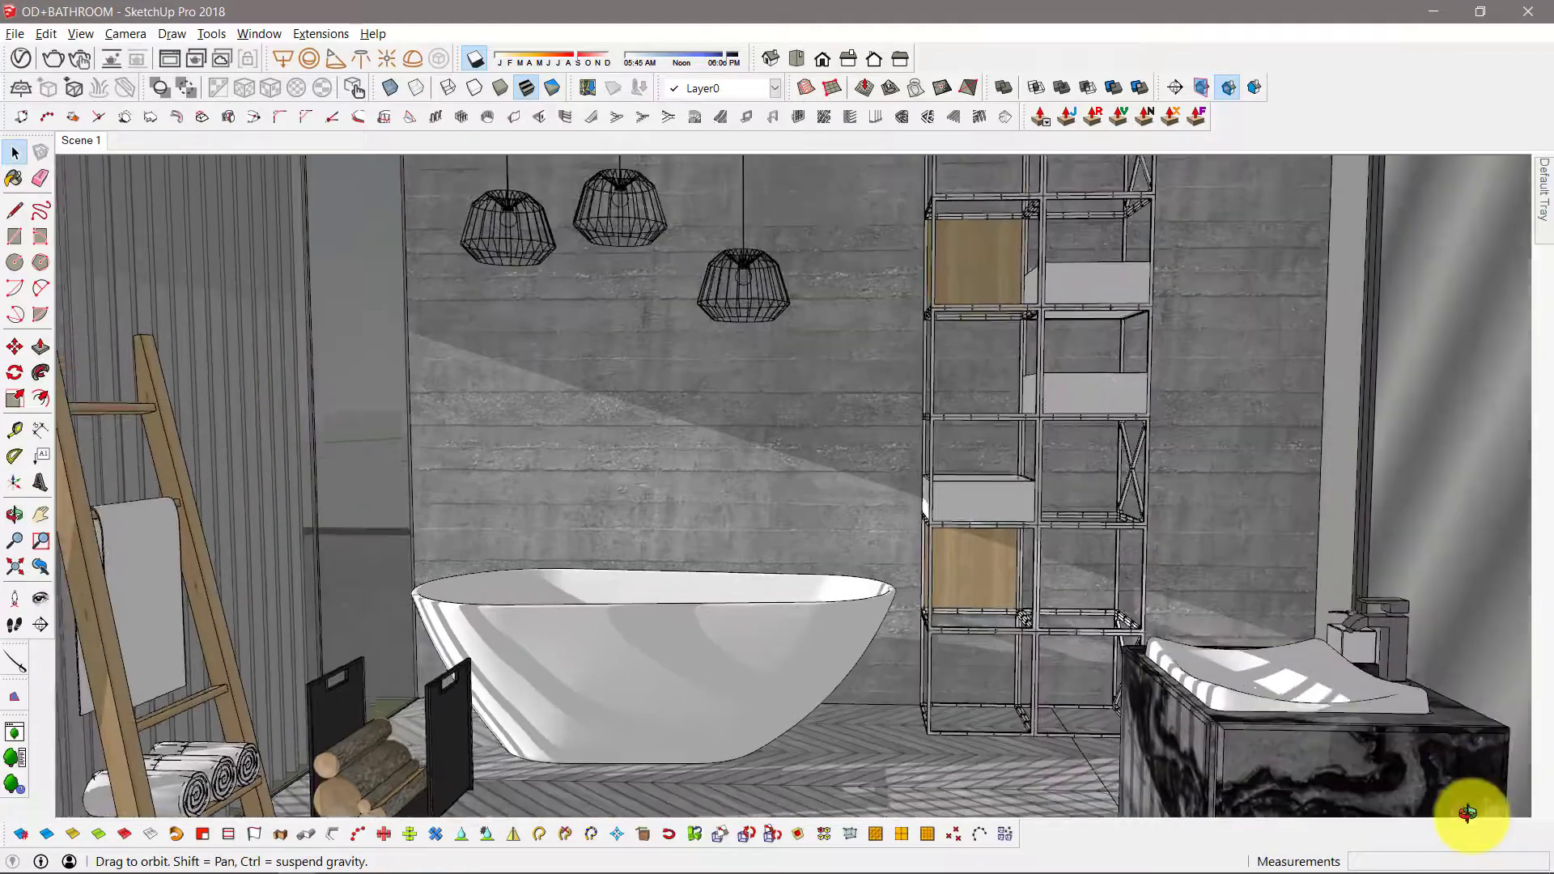
scroll(531, 111, "up", 3)
left_click(874, 410)
key("alt+Tab")
left_click(284, 573)
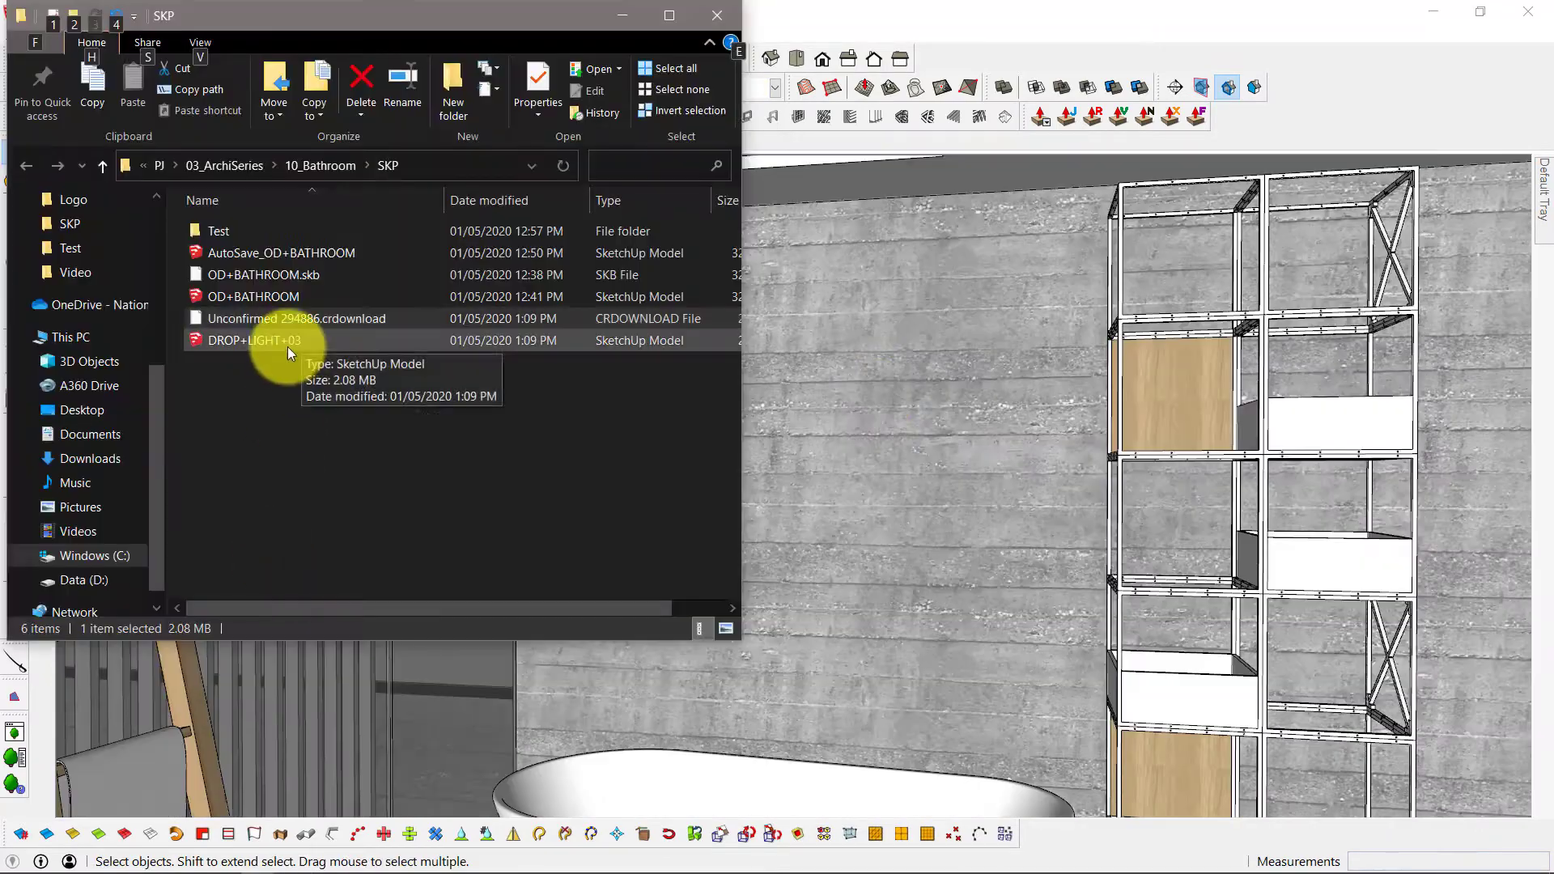
left_click_drag(288, 344, 817, 728)
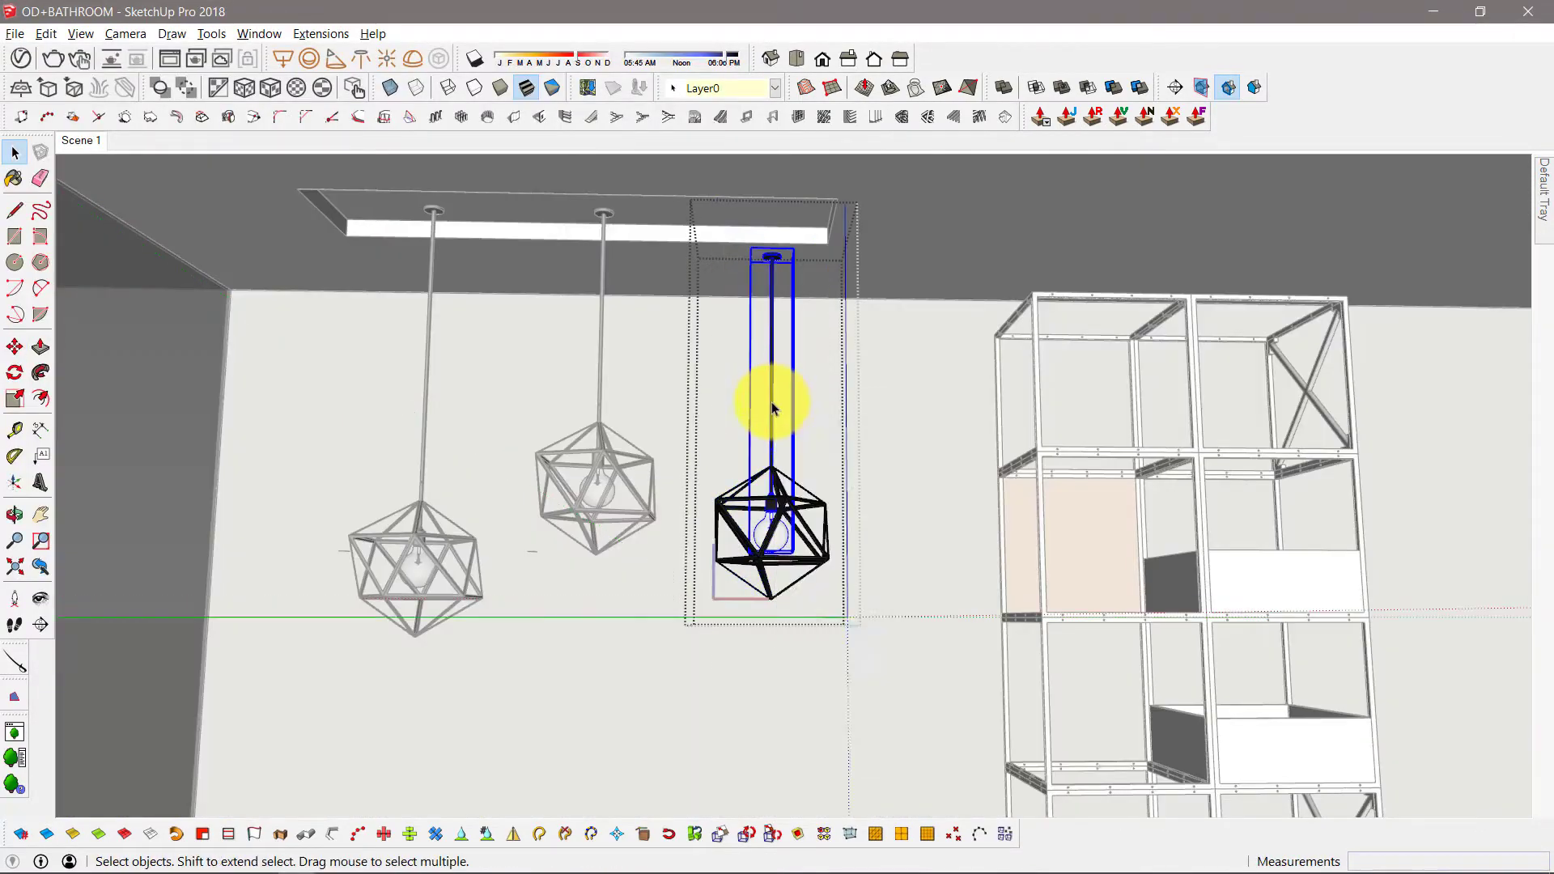
Step: Move the pendant and its hanging rod up so it snaps to the ceiling
right_click(772, 407)
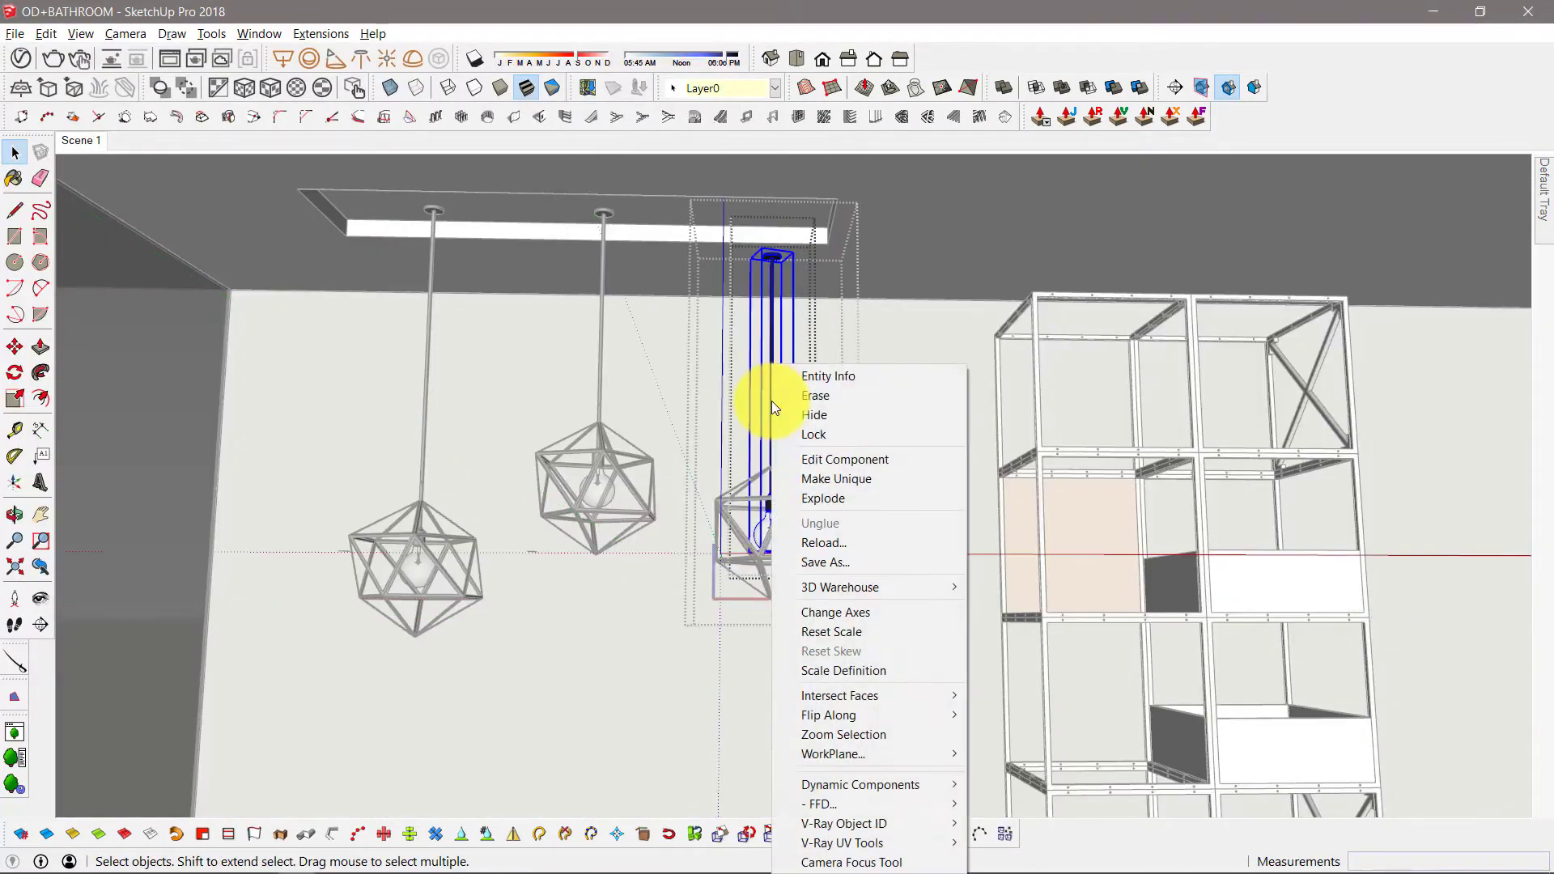
key("Escape")
scroll(769, 380, "up", 5)
key("m")
left_click(712, 298)
key("space")
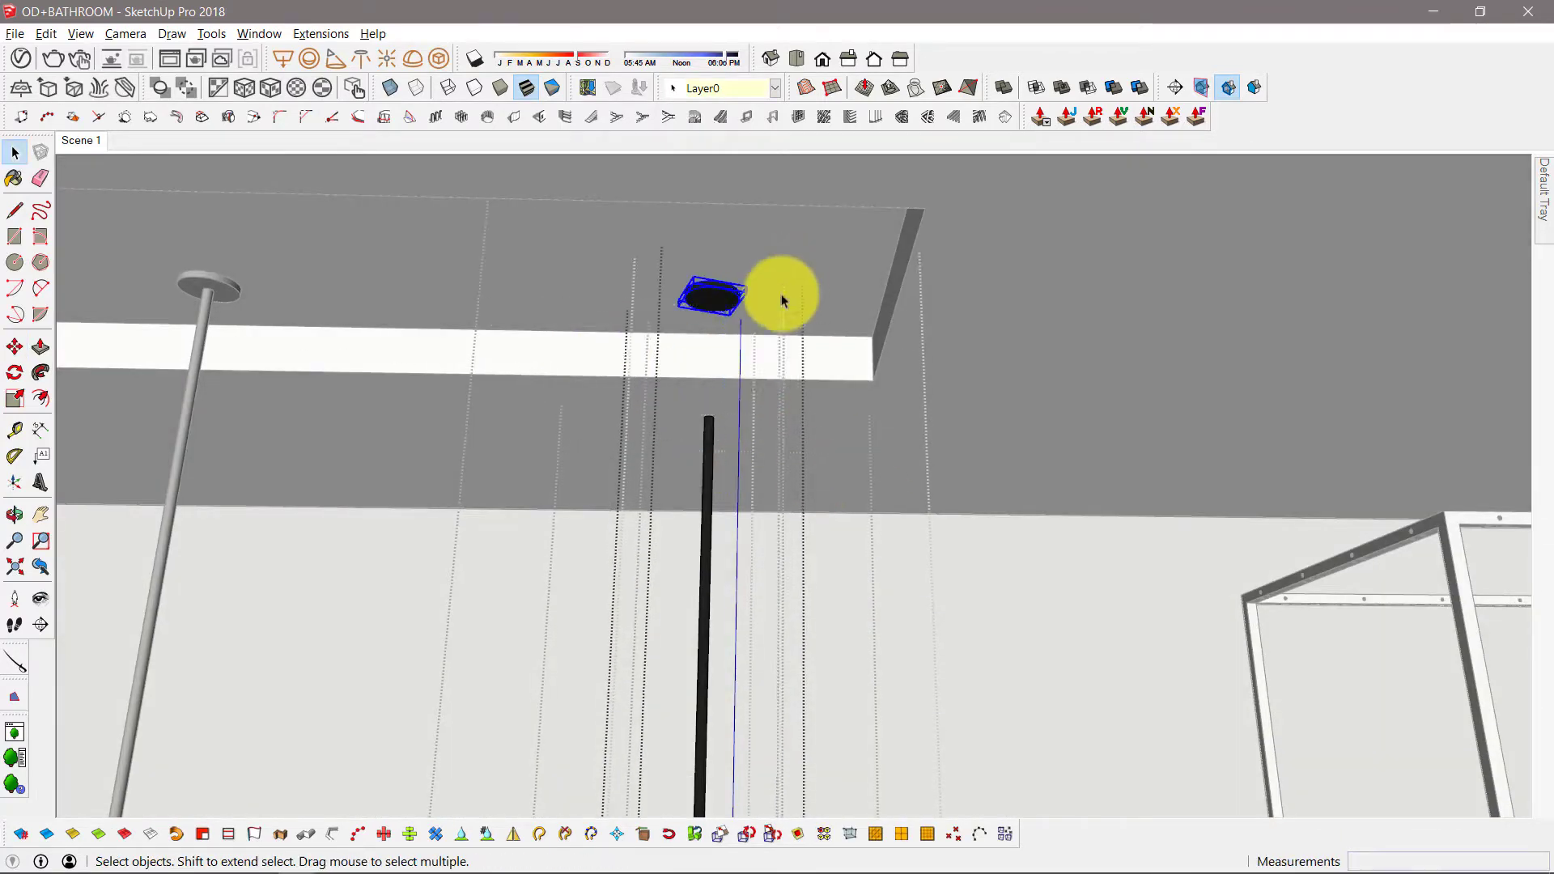
left_click(711, 444)
key("m")
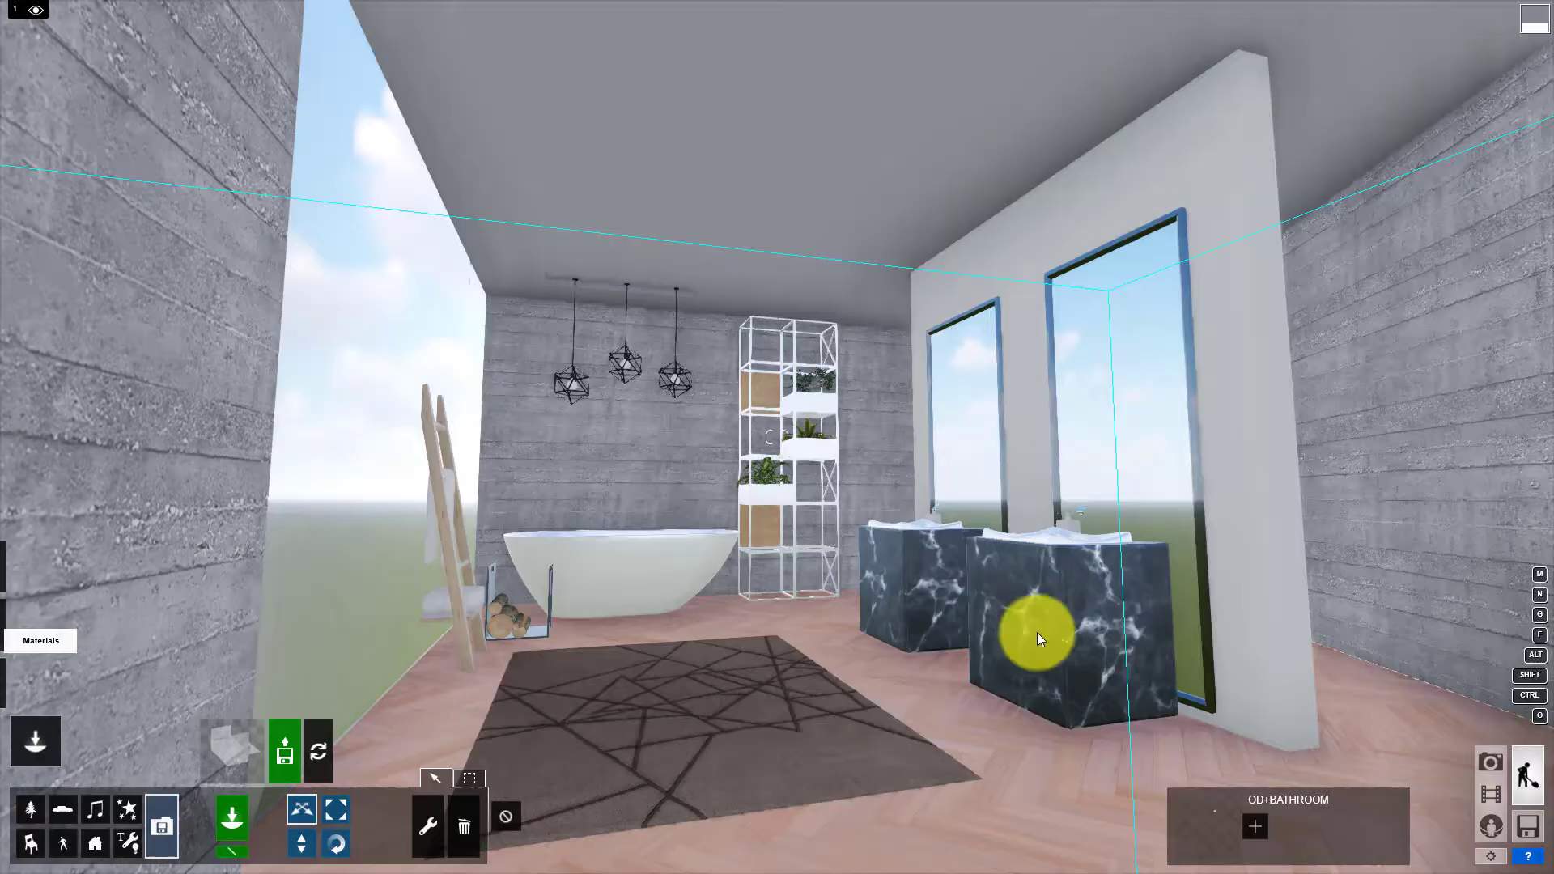
Step: Select the pendant lamps and their bulb for new materials
left_click(35, 684)
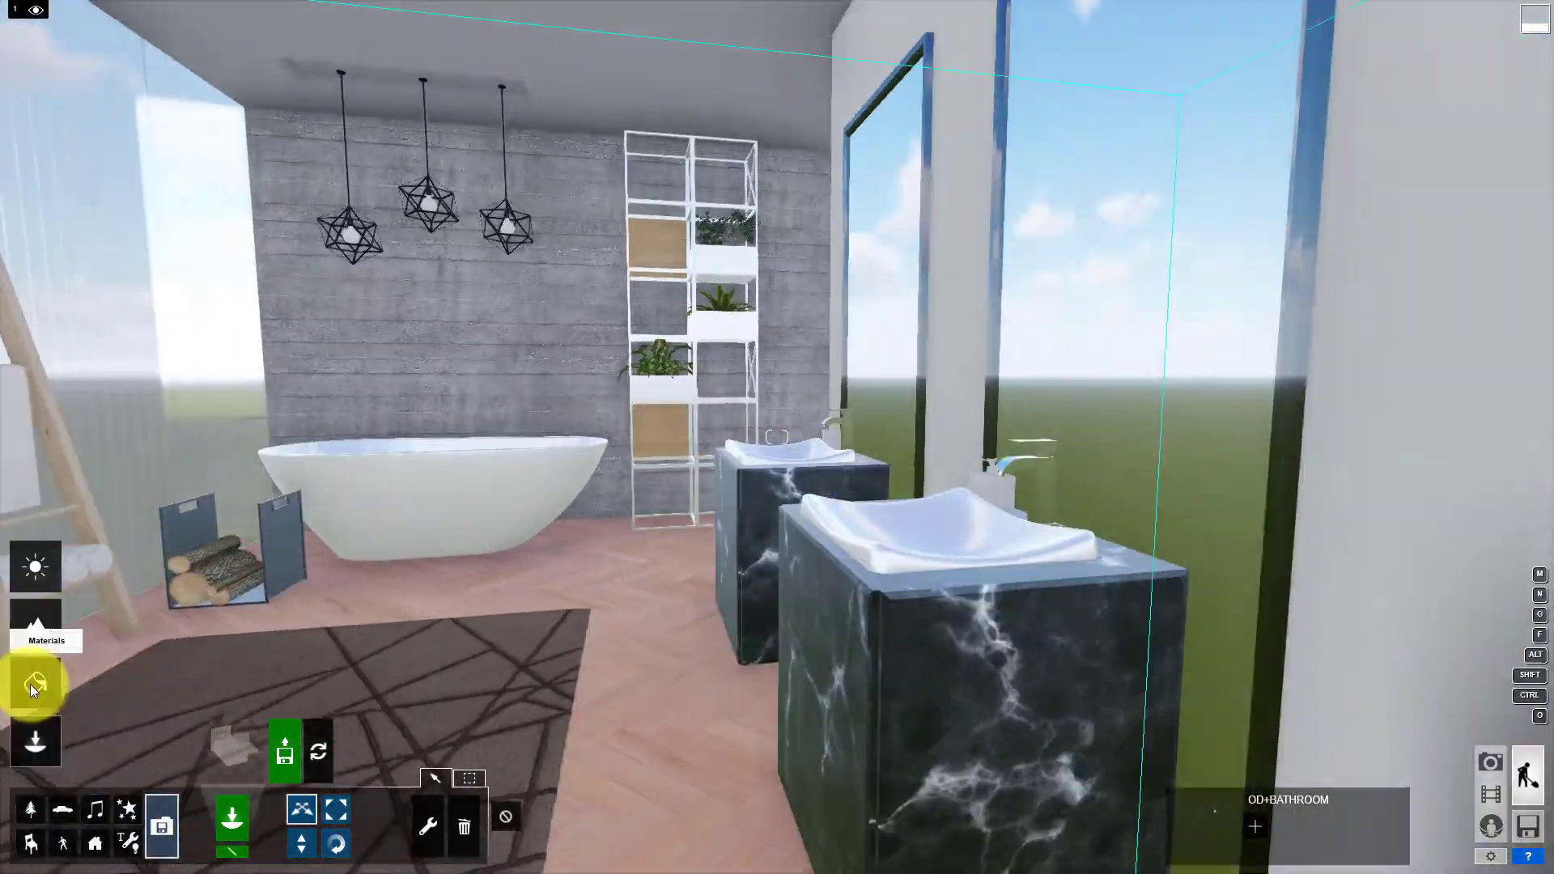
left_click(756, 235)
left_click(212, 404)
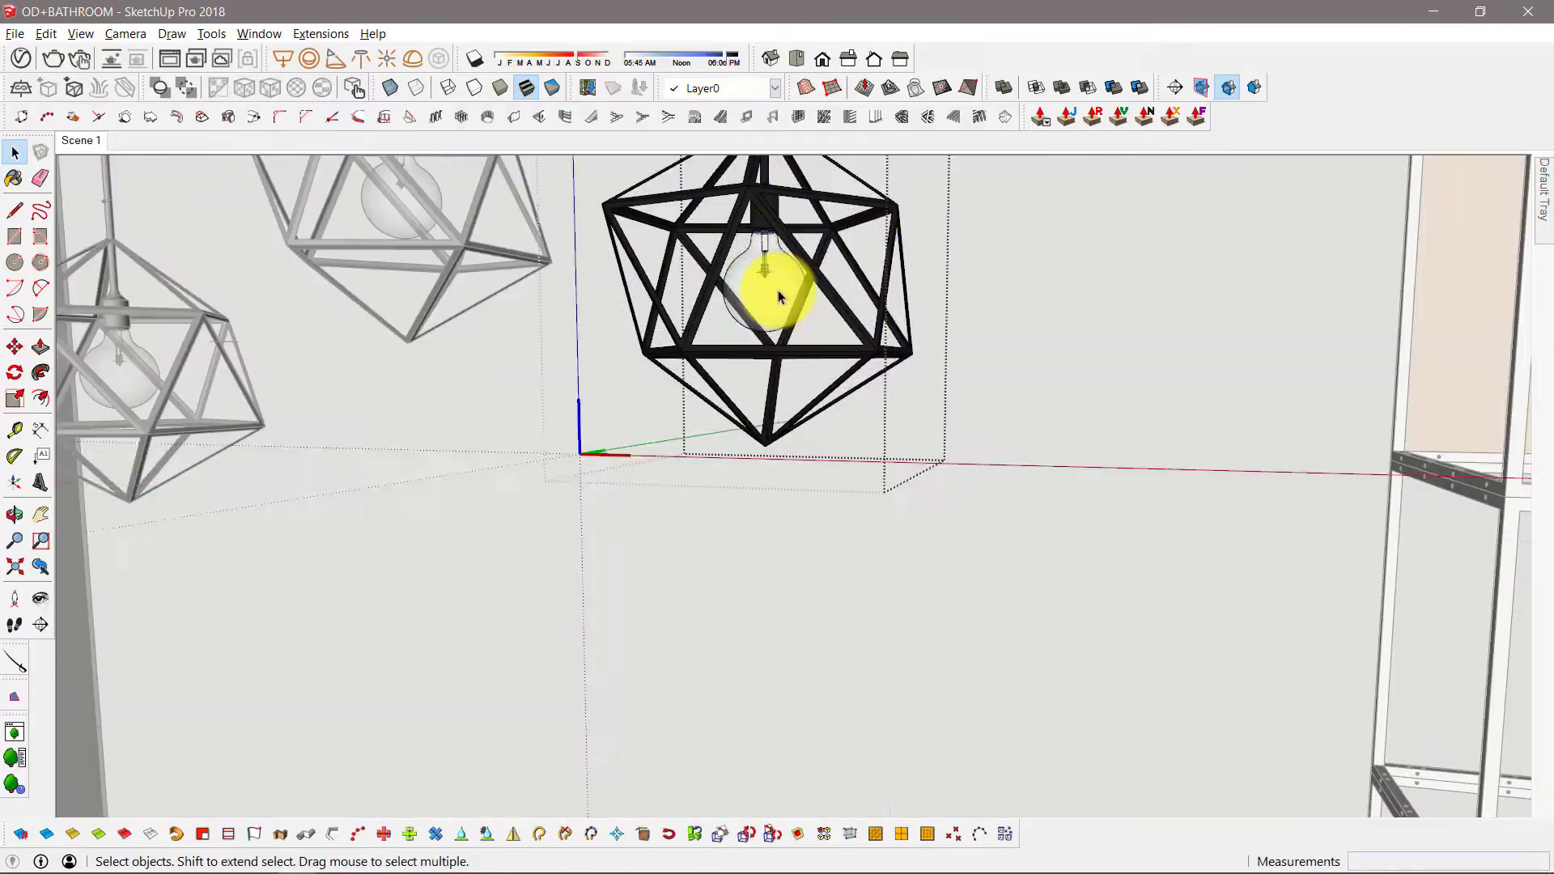
left_click(778, 290)
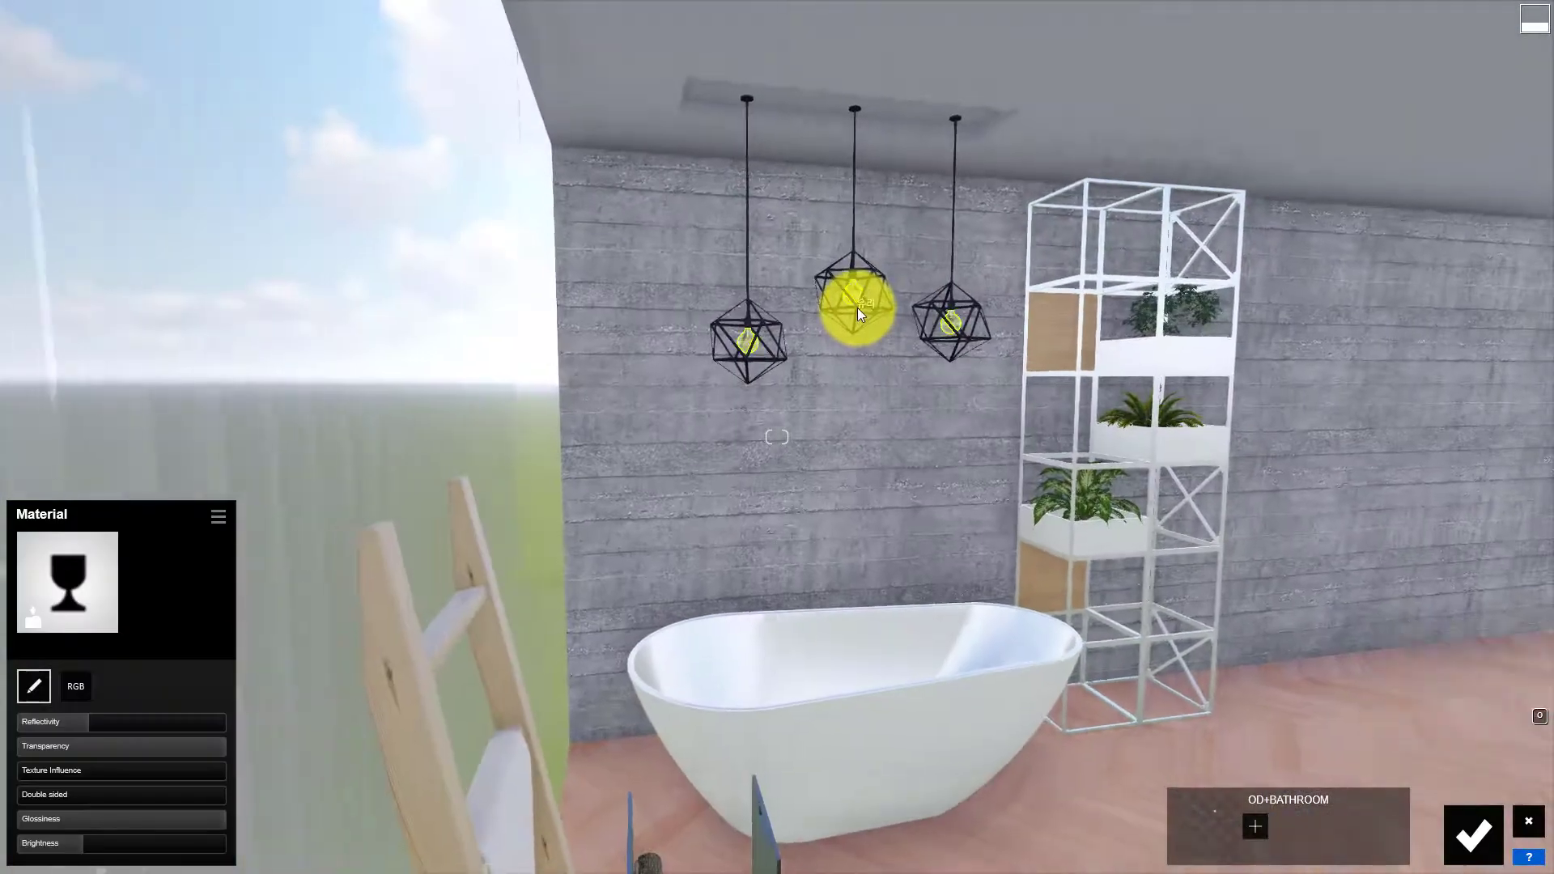
Step: Apply an Indoor metal material to the pendant lamps and darken it to near black
left_click(857, 307)
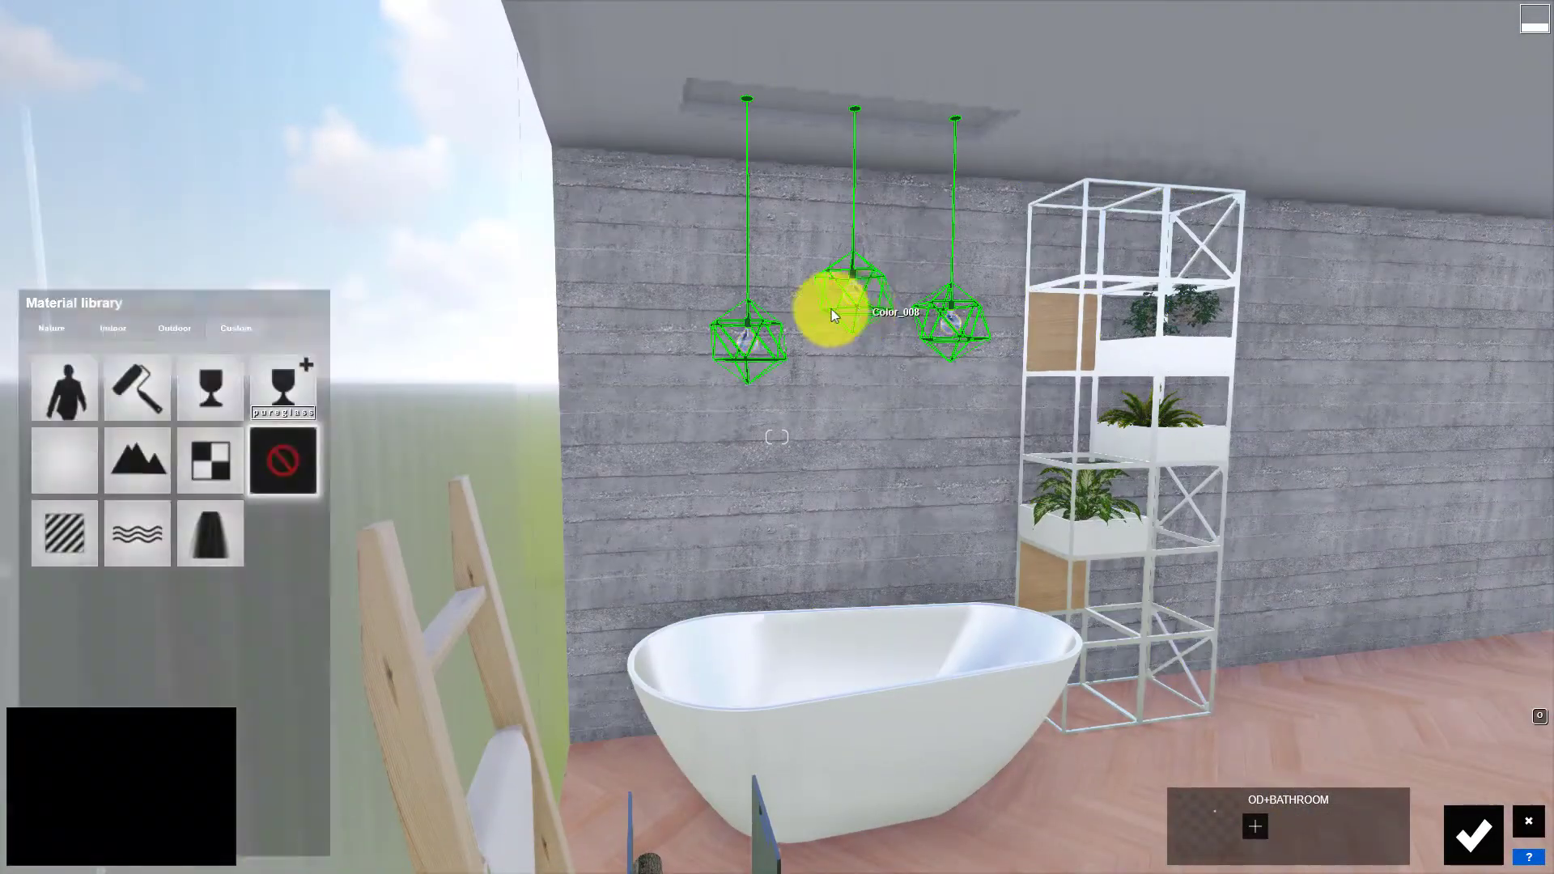
left_click(115, 332)
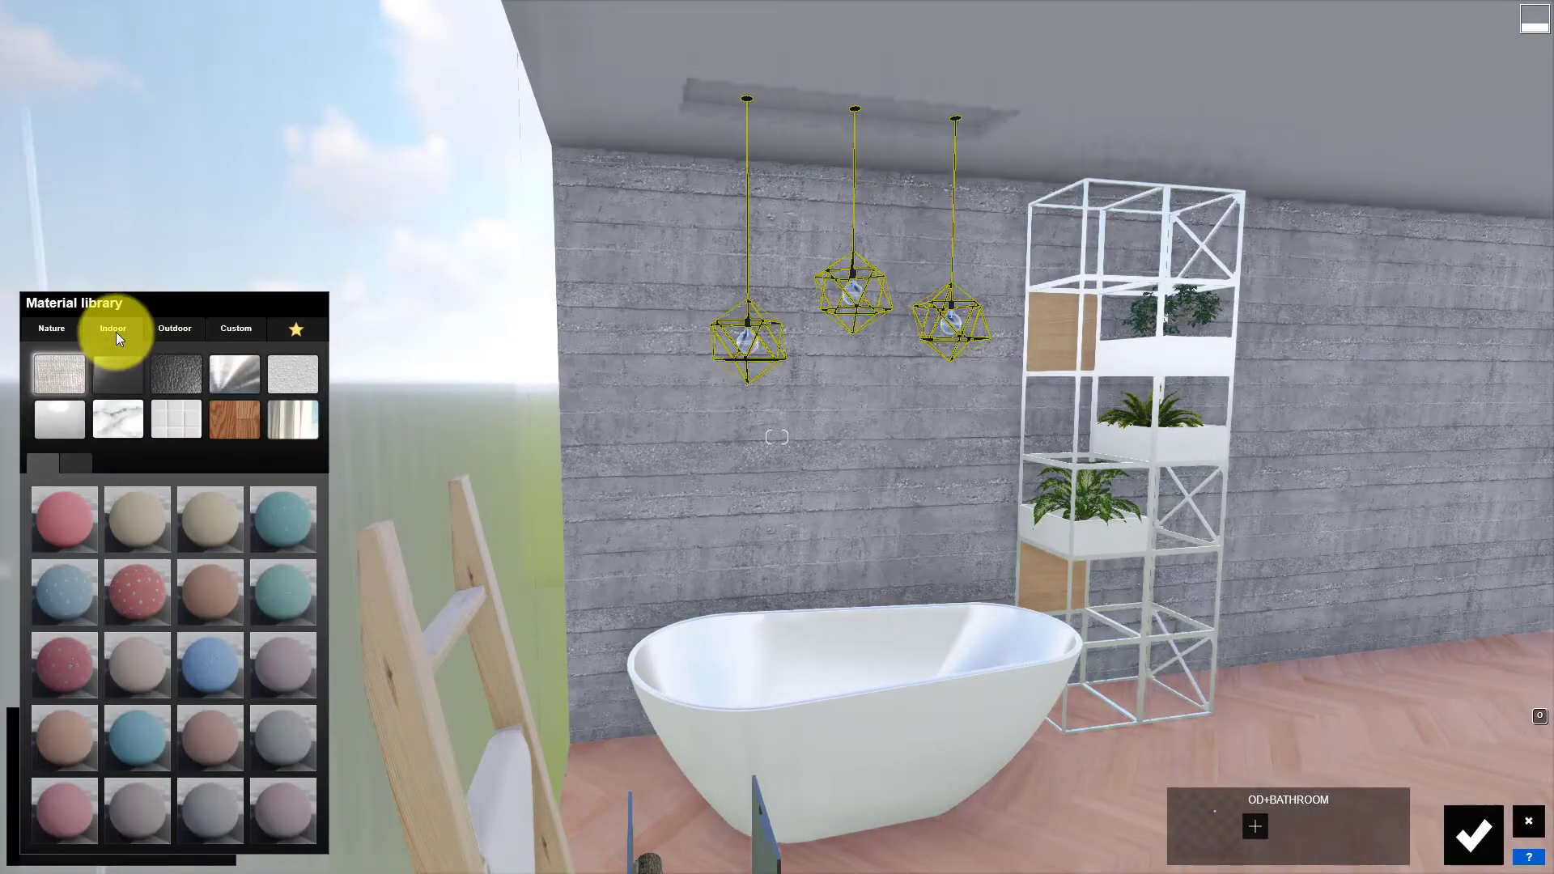
left_click(234, 373)
left_click(67, 526)
left_click(41, 572)
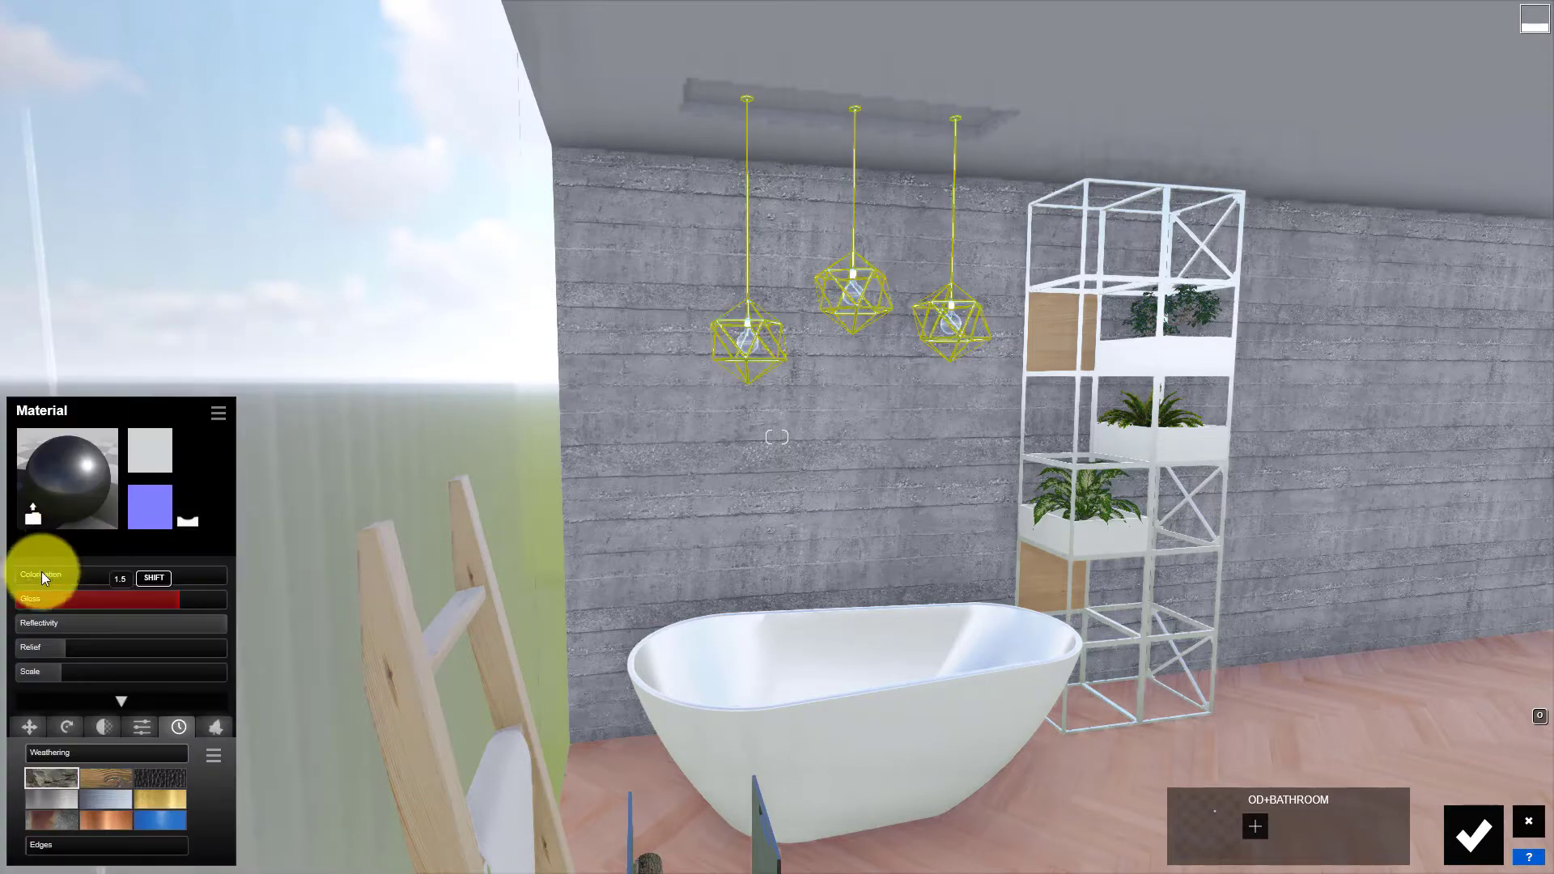
left_click_drag(359, 594, 353, 642)
left_click(171, 600)
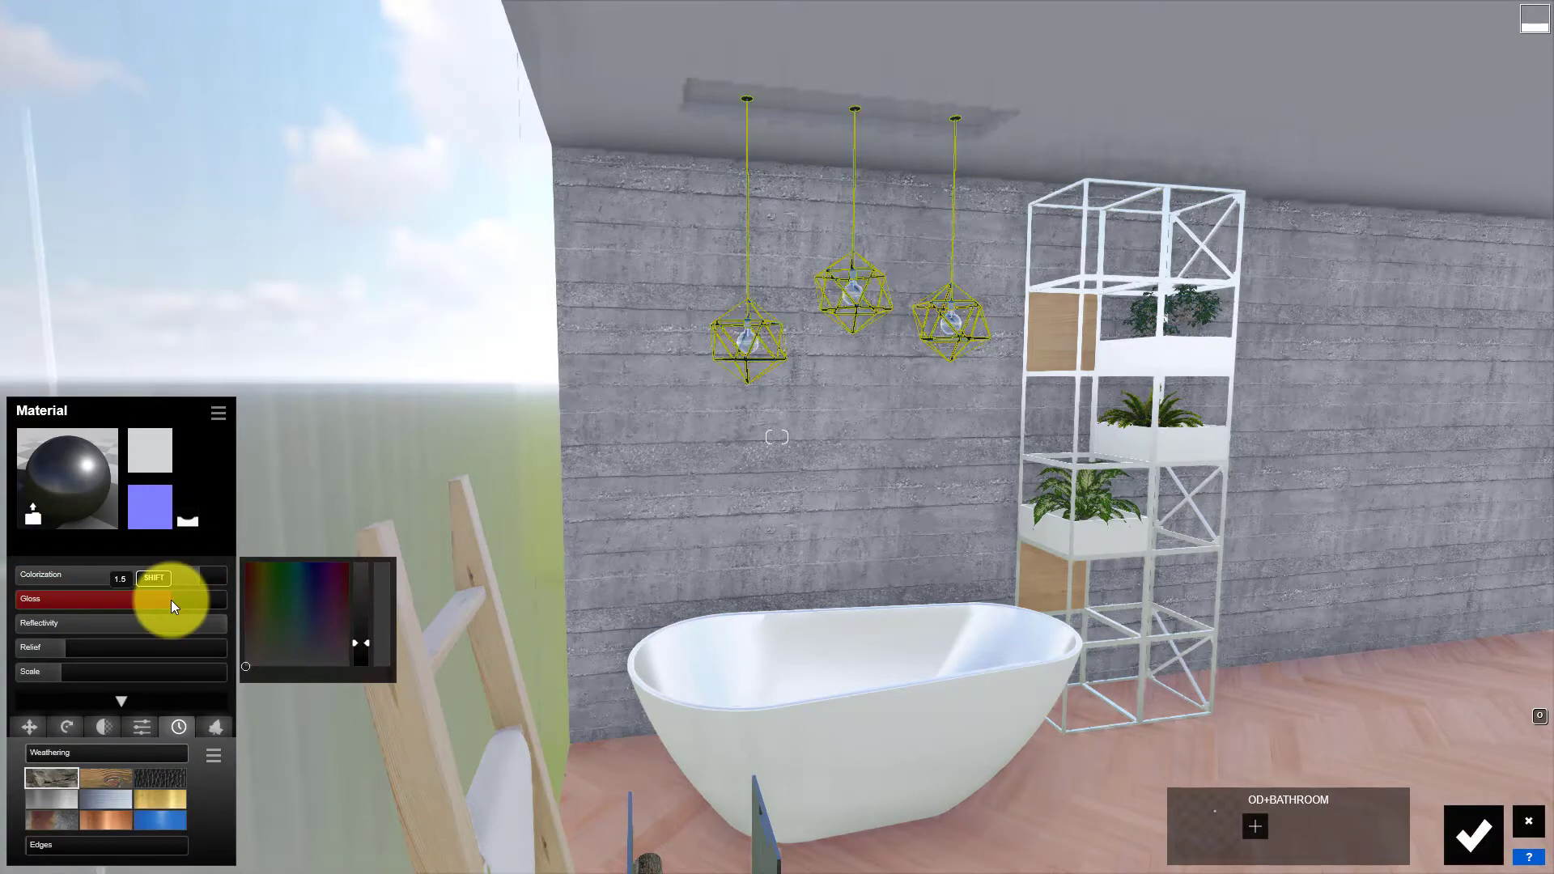
left_click(1474, 834)
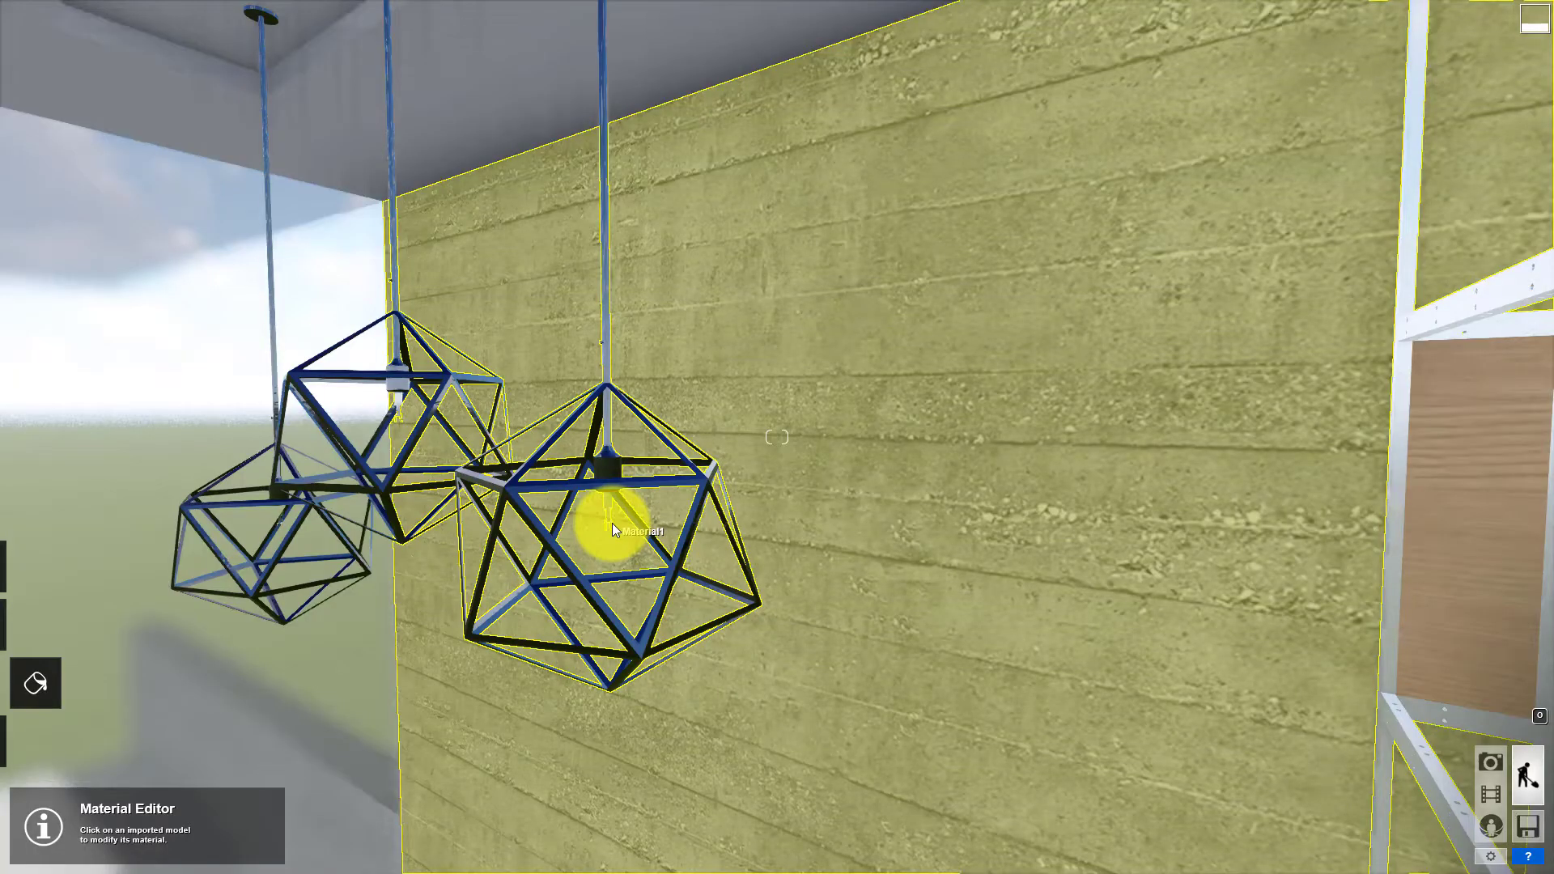
Step: Give the bulbs a Standard material with emissive value 393.9
left_click(612, 523)
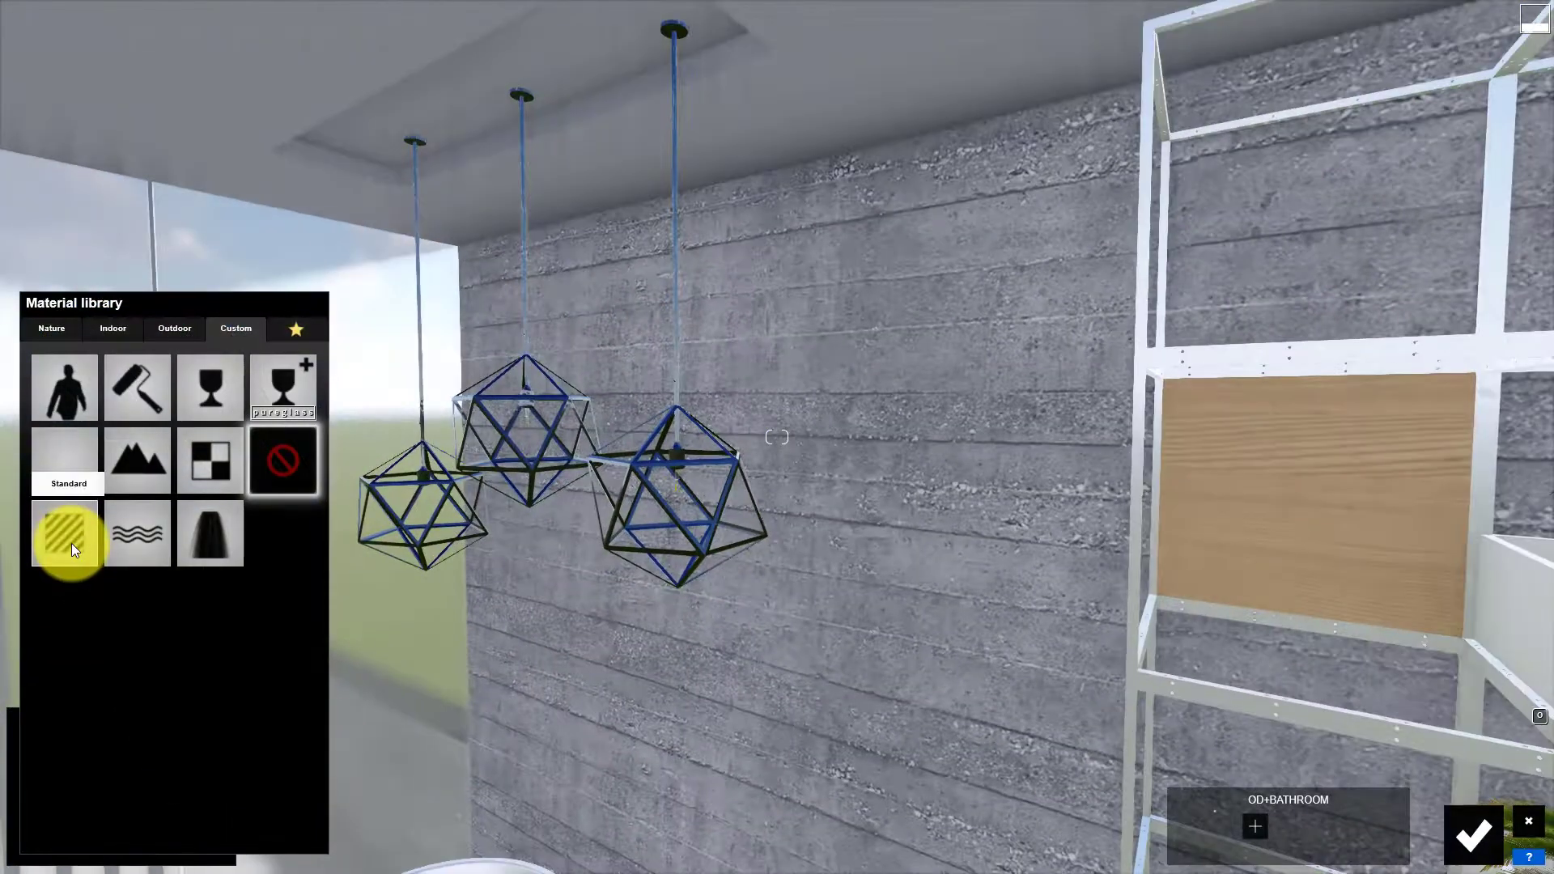
left_click(72, 543)
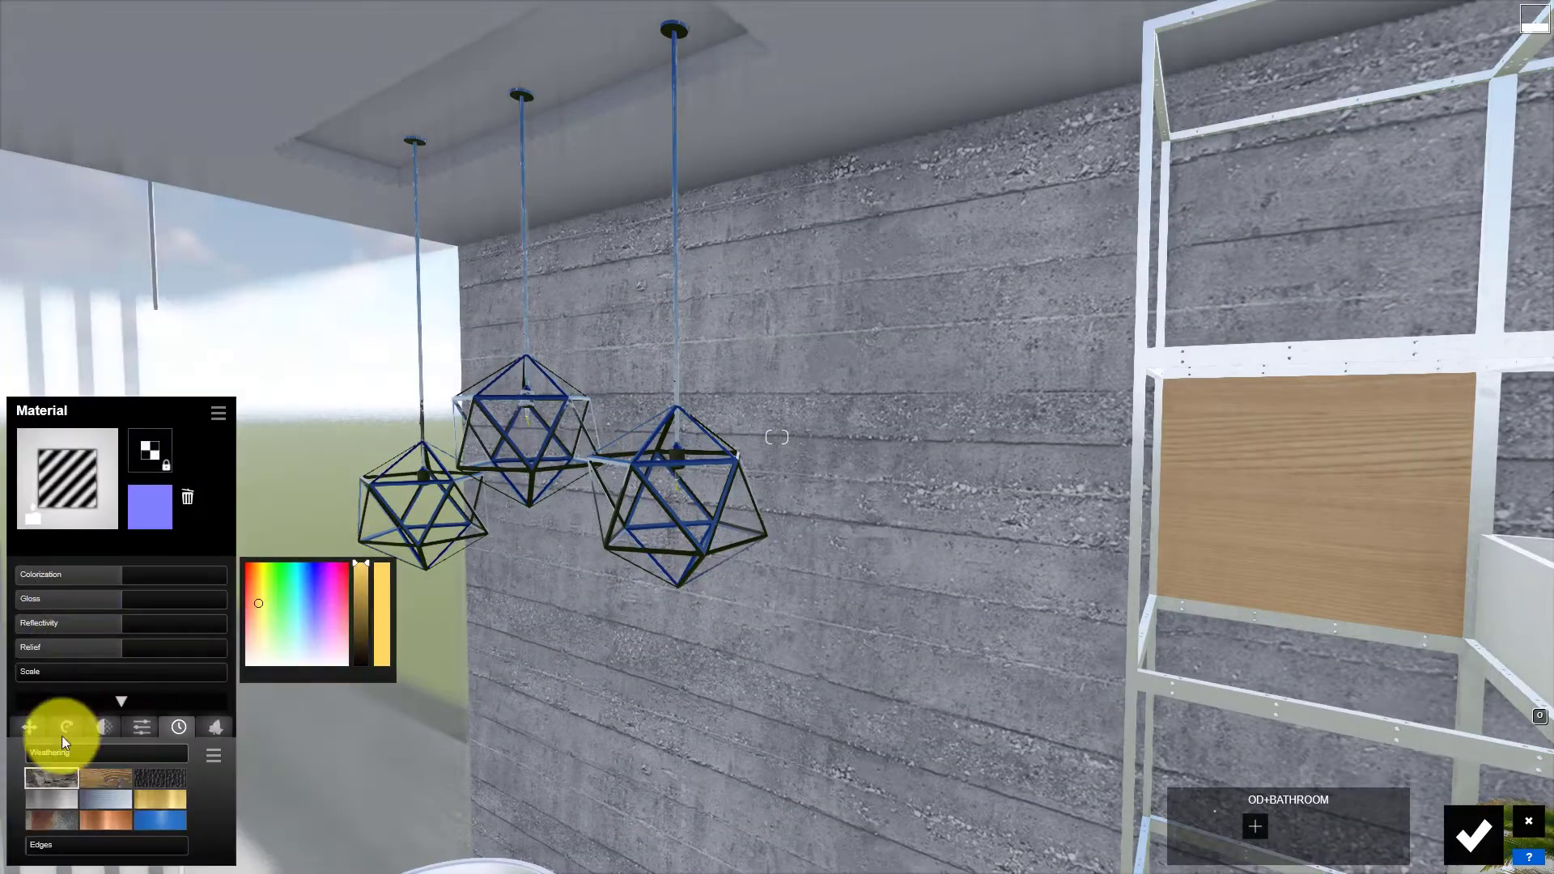
left_click(134, 729)
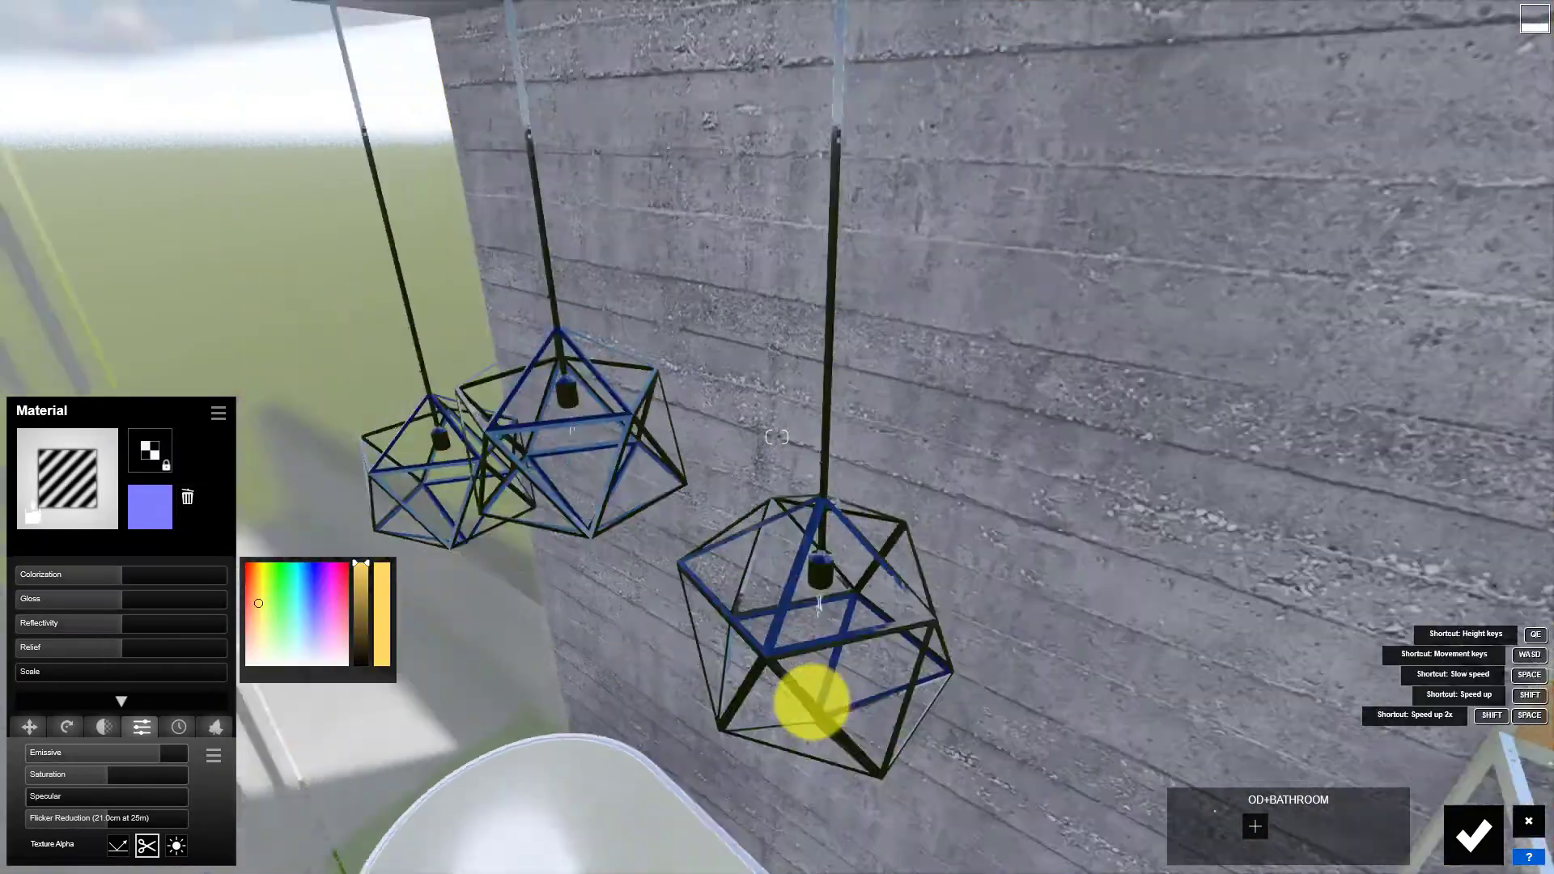
left_click(176, 759, "shift")
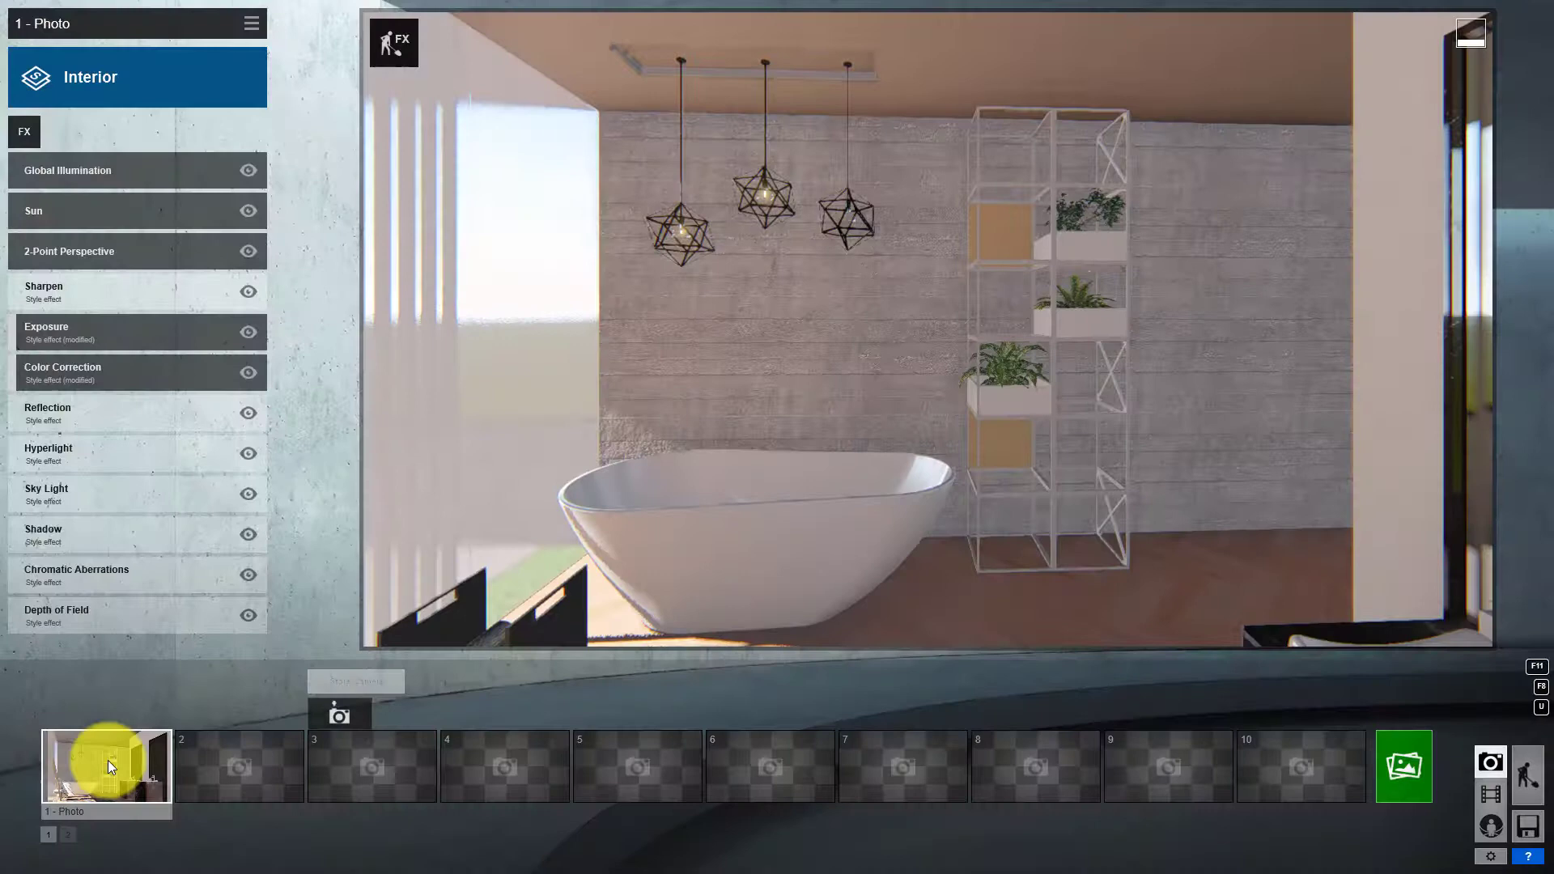
Step: Raise Color Correction brightness on photo 1 and switch off the Sun effect
left_click(108, 760)
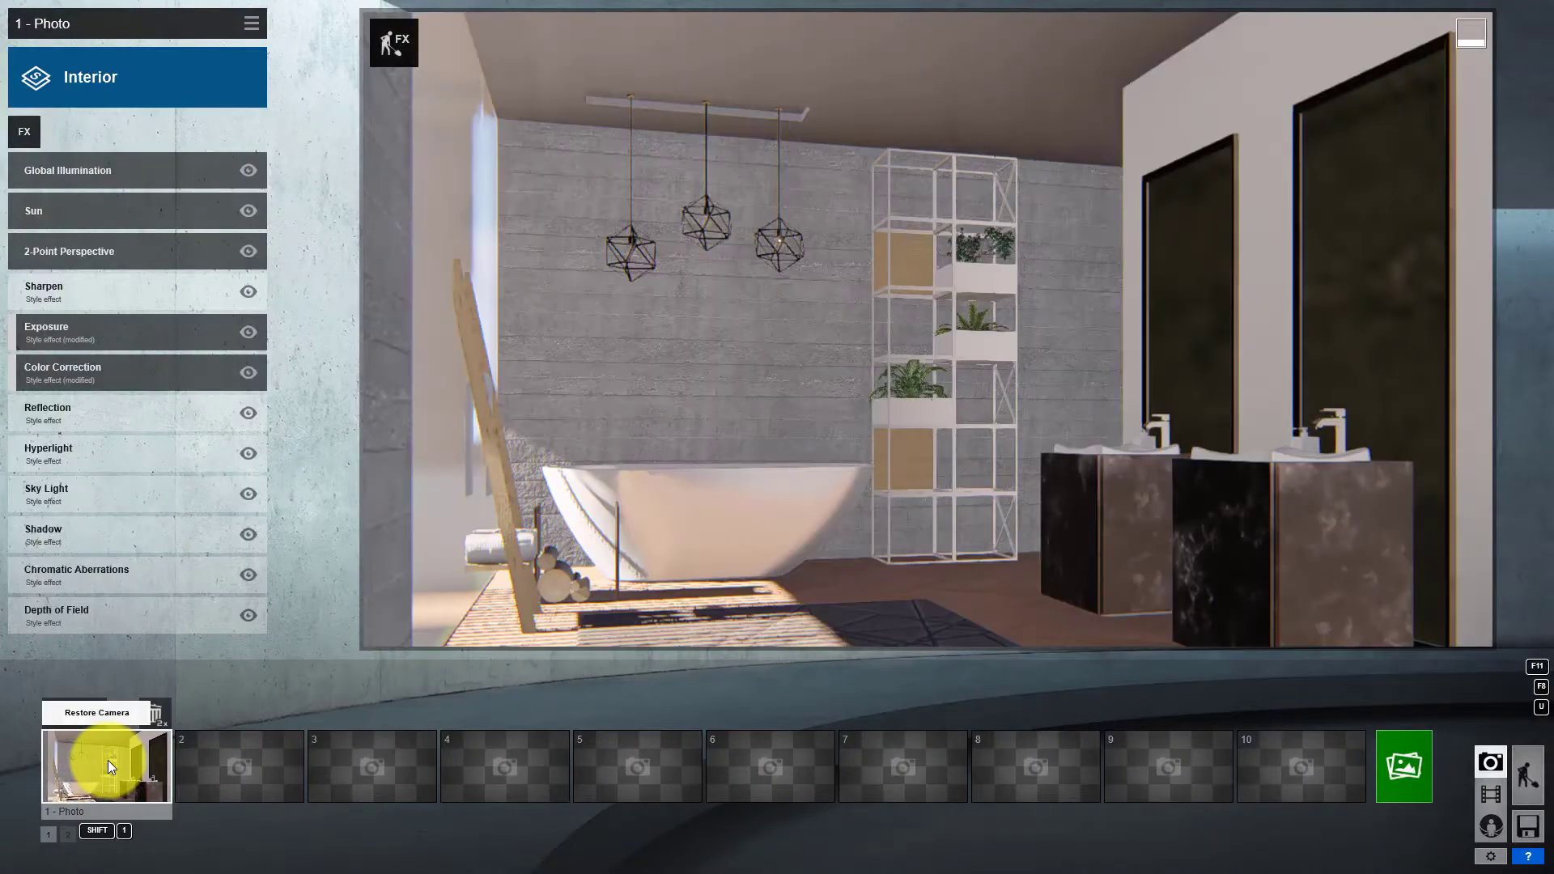
left_click(95, 373)
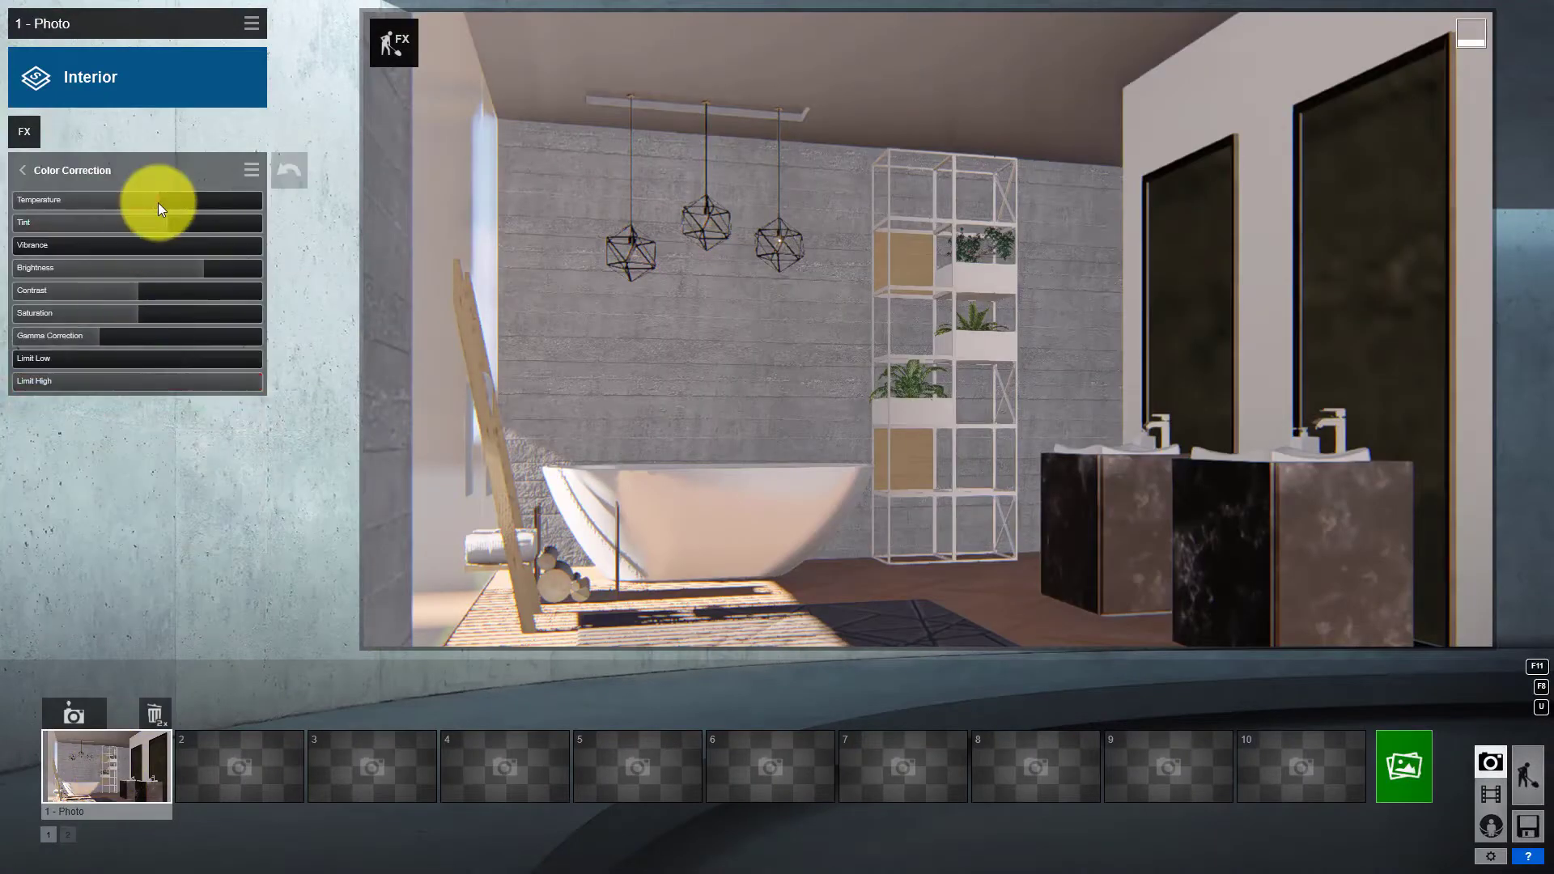
left_click(226, 269, "shift")
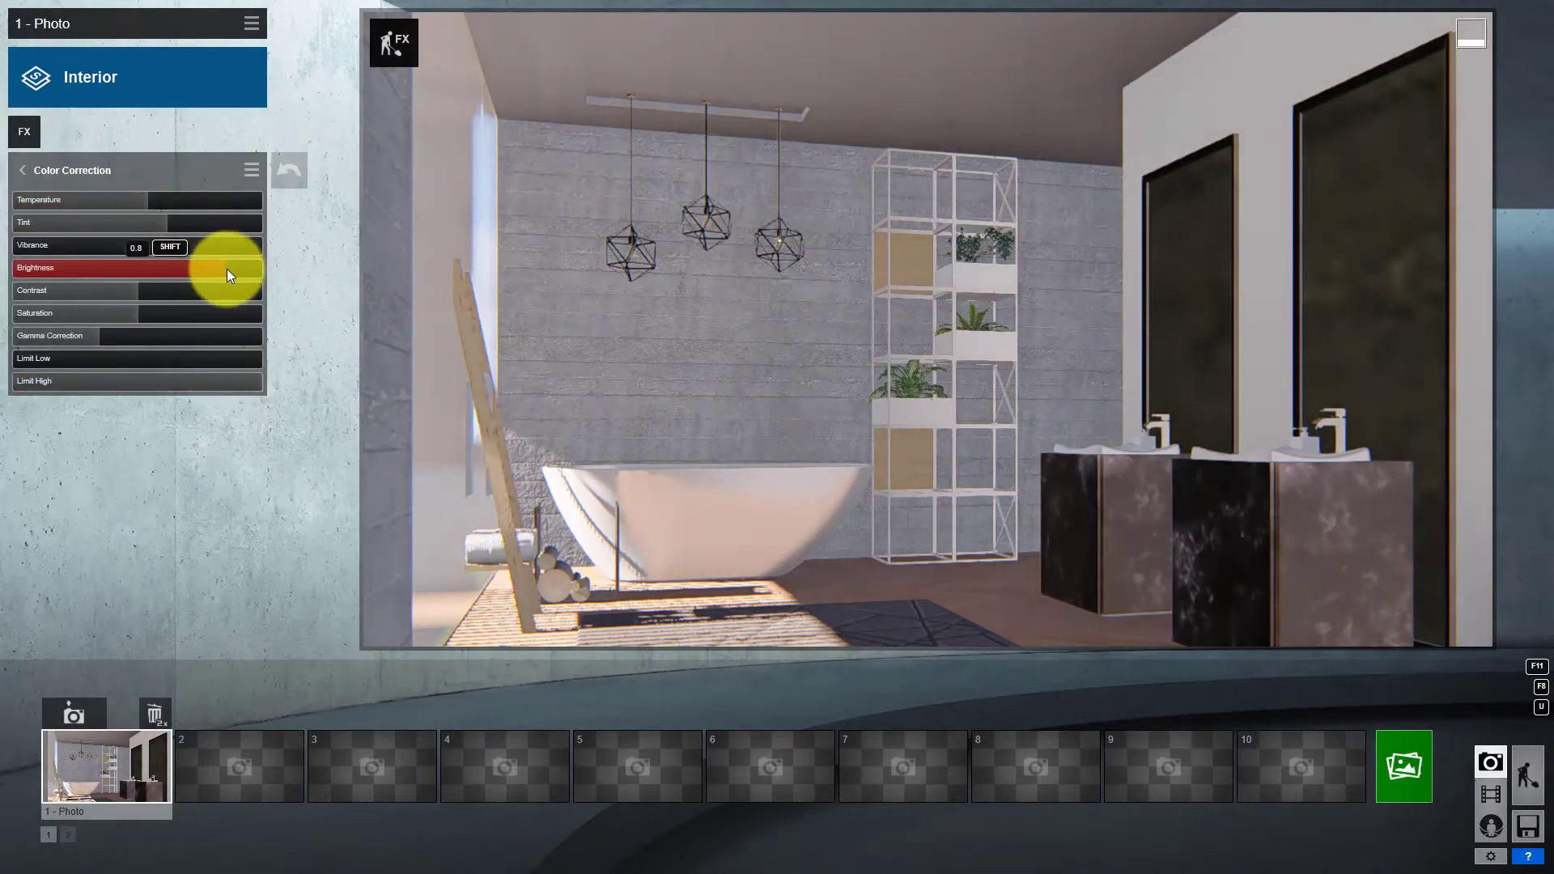
left_click(33, 170)
left_click(248, 211)
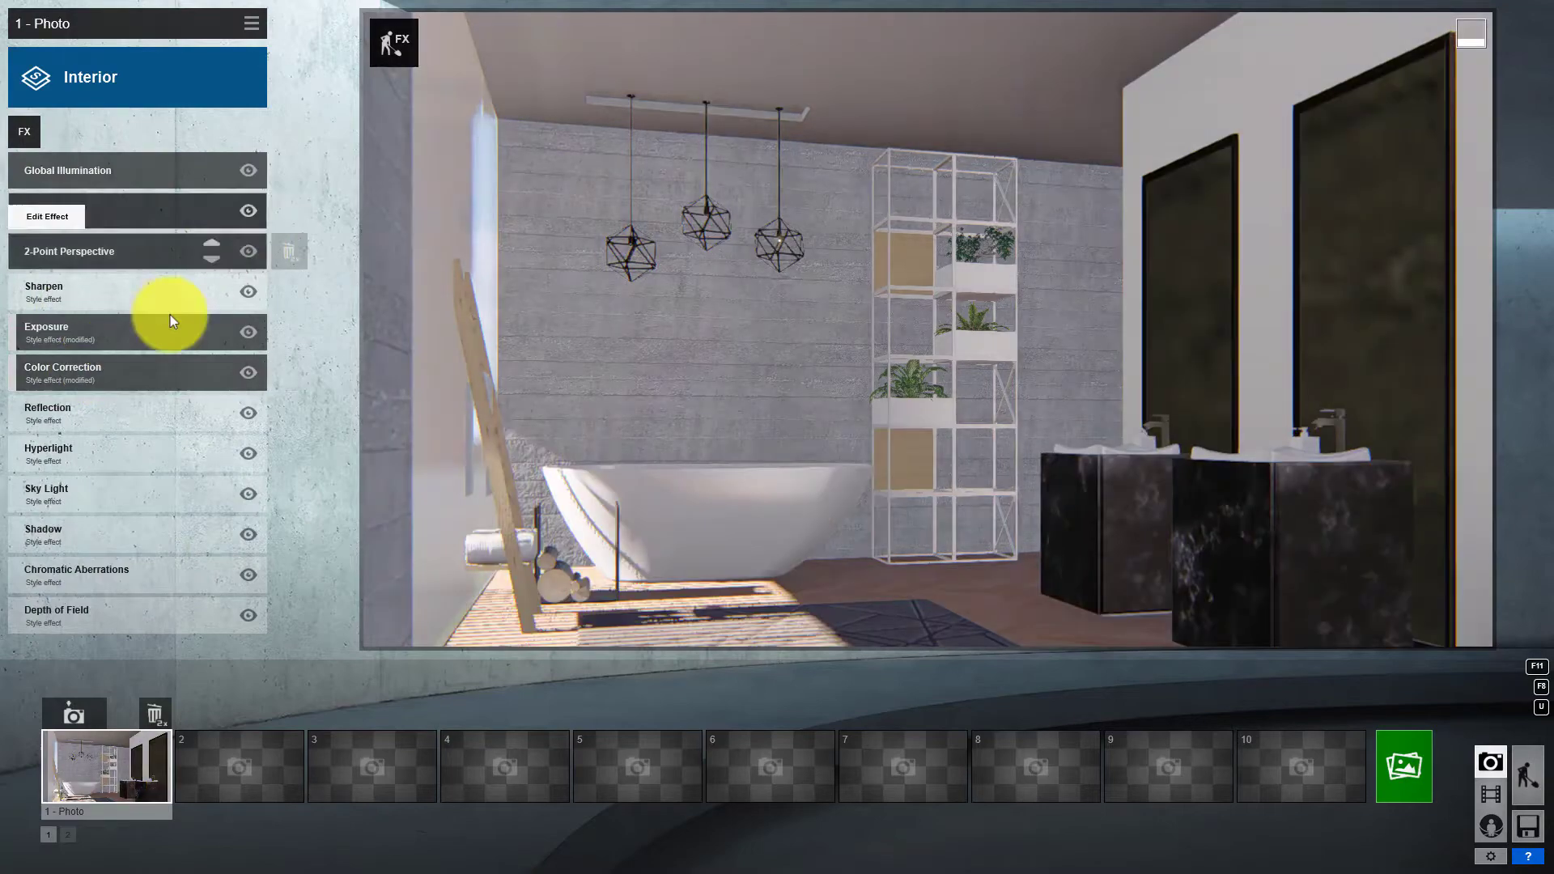
Step: Add Reflection planes for the left wall and vanity mirrors, with Normal preview quality
left_click(90, 416)
left_click(82, 342)
left_click(30, 838)
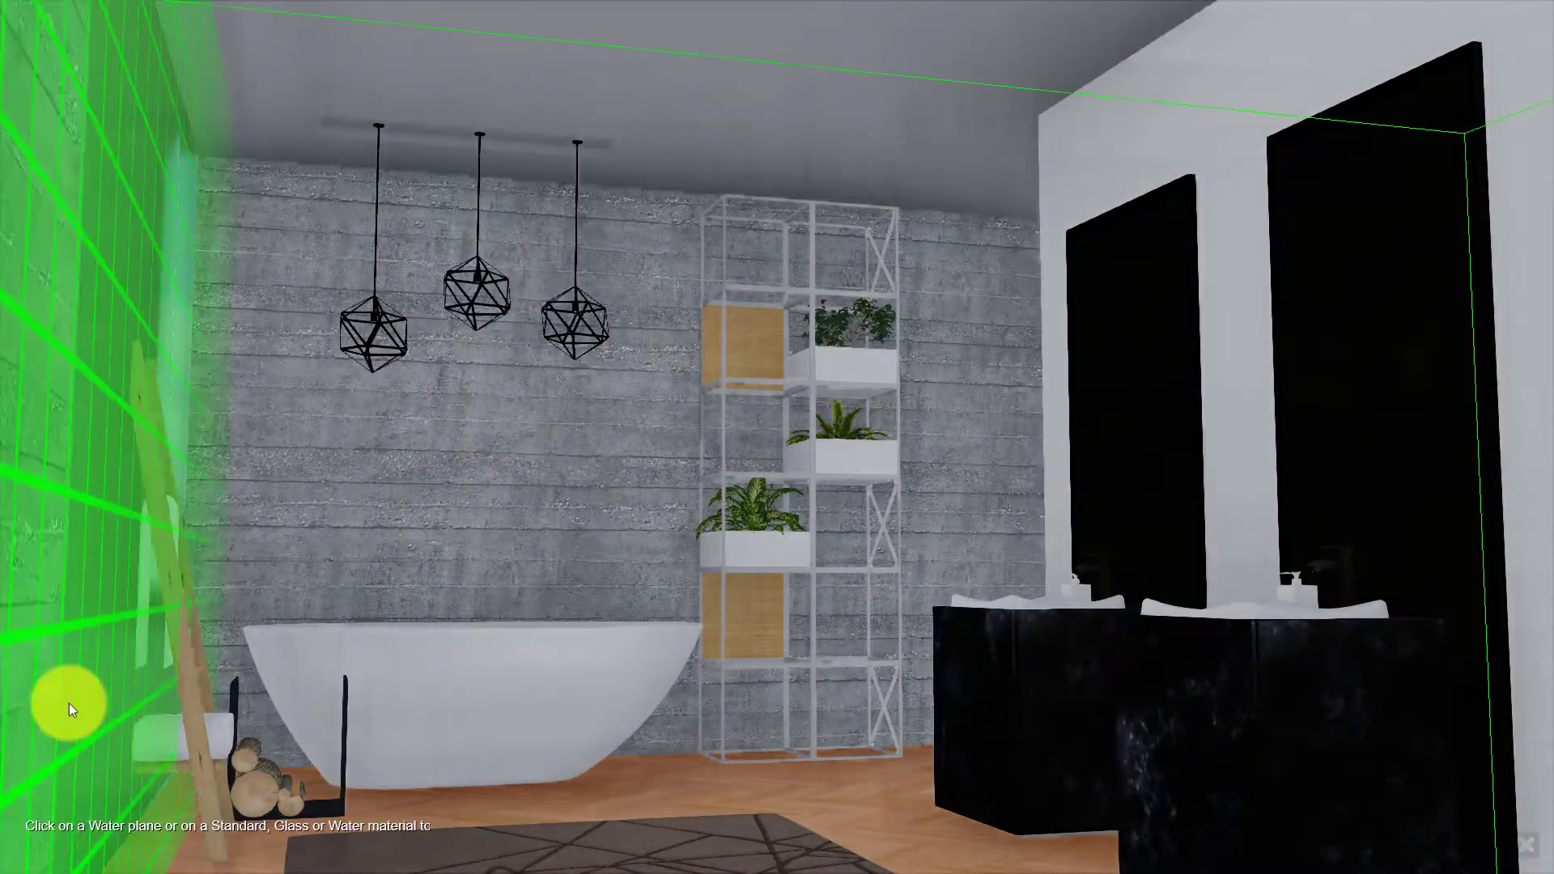
left_click(70, 704)
left_click(73, 838)
left_click(1172, 388)
left_click(117, 844)
left_click(924, 801)
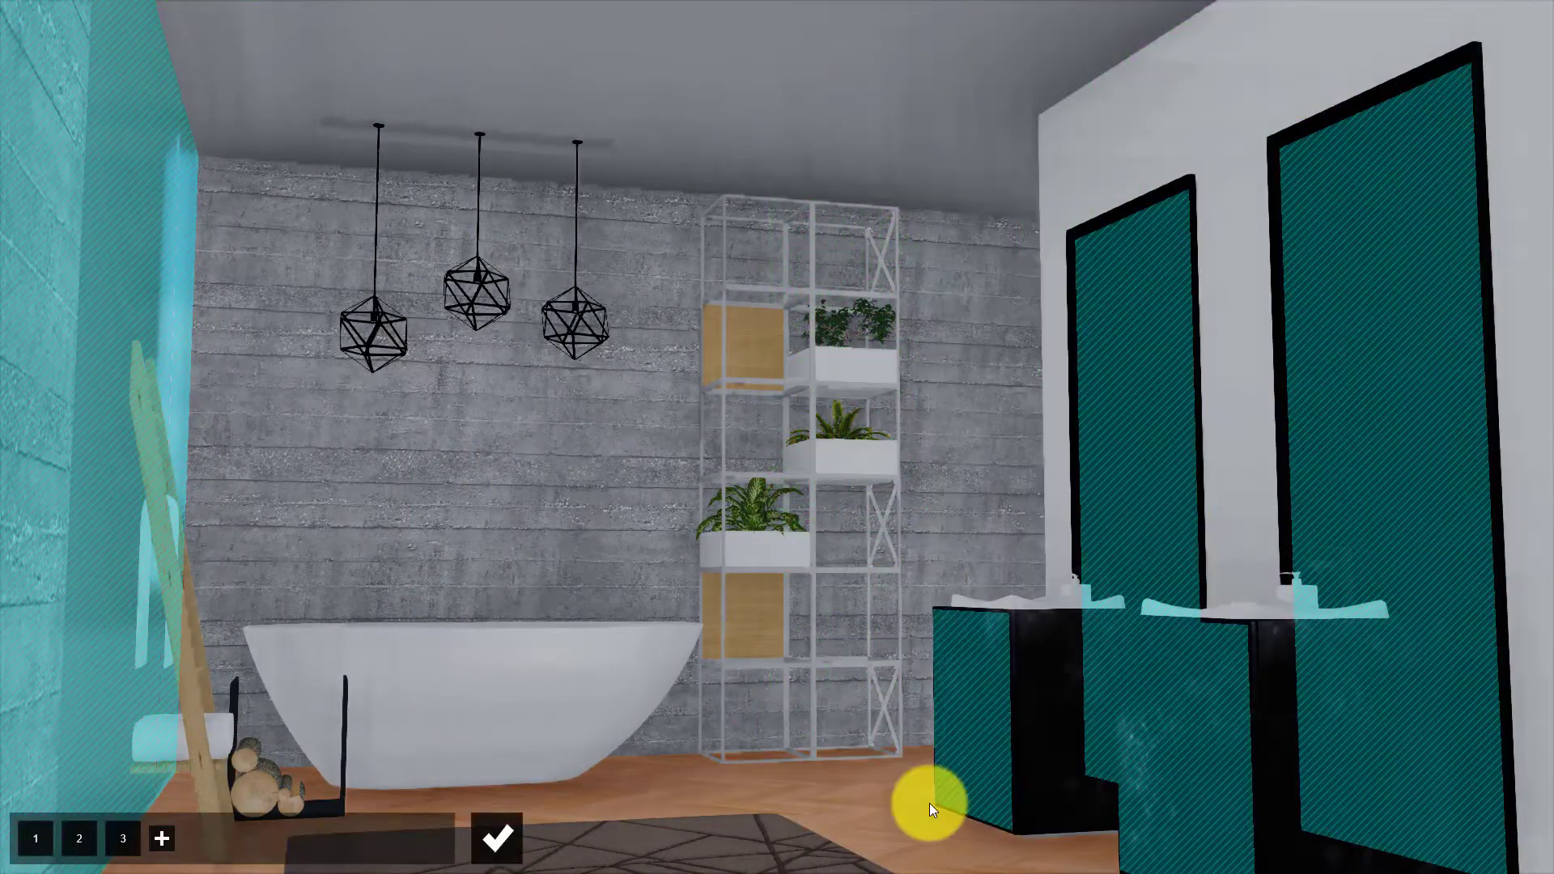
left_click(497, 838)
left_click(143, 323)
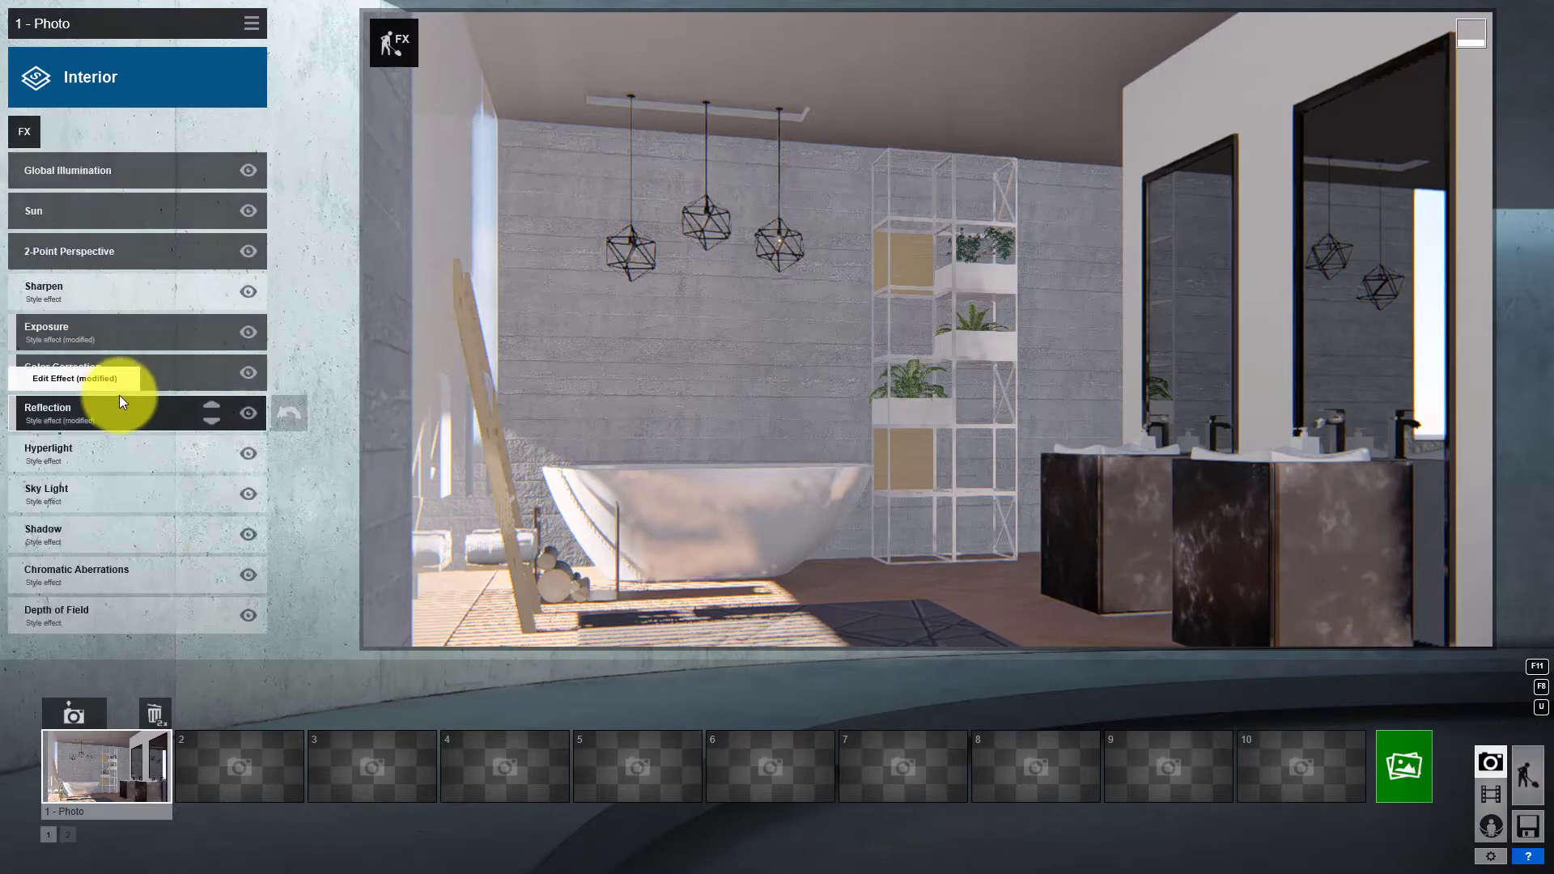
Step: Adjust the exposure and bring up the weather photo effects
left_click(129, 329)
left_click_drag(167, 201, 82, 200)
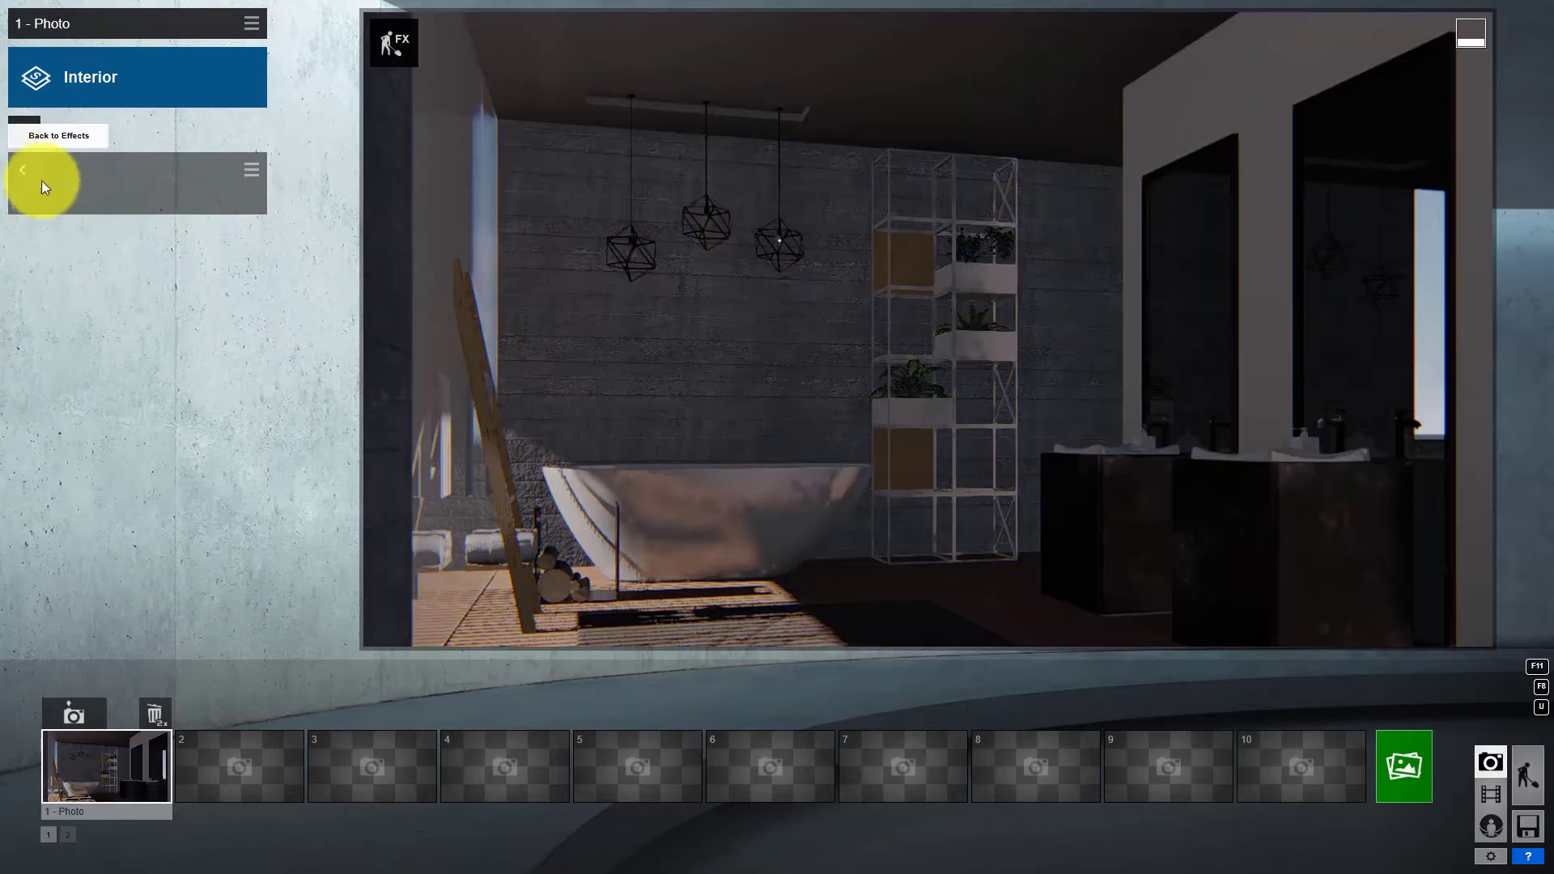
left_click(139, 201)
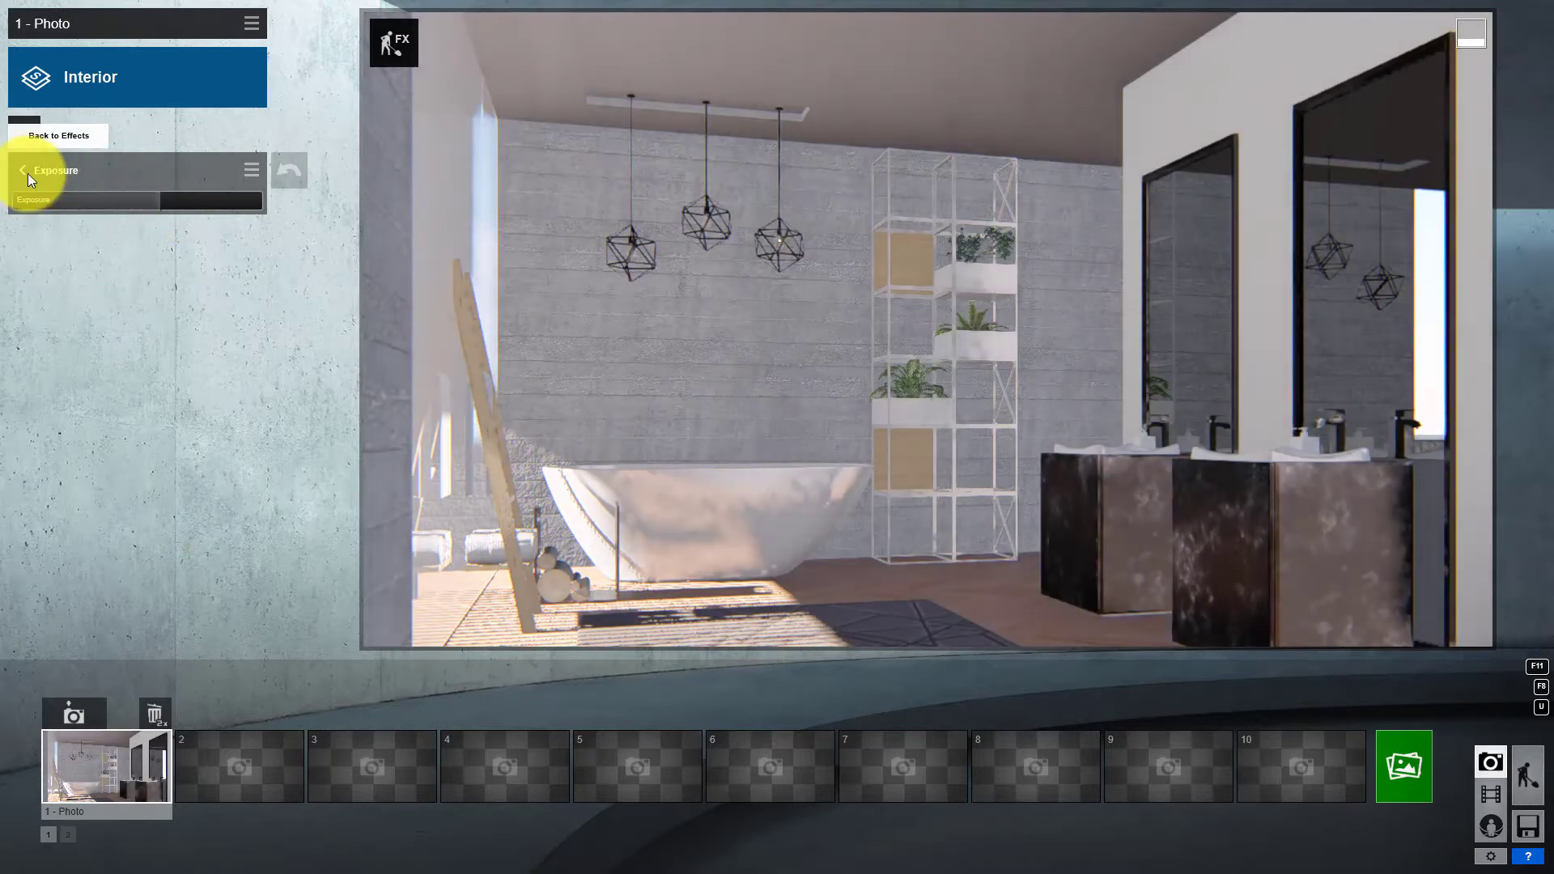
left_click(24, 171)
left_click(36, 138)
left_click(613, 154)
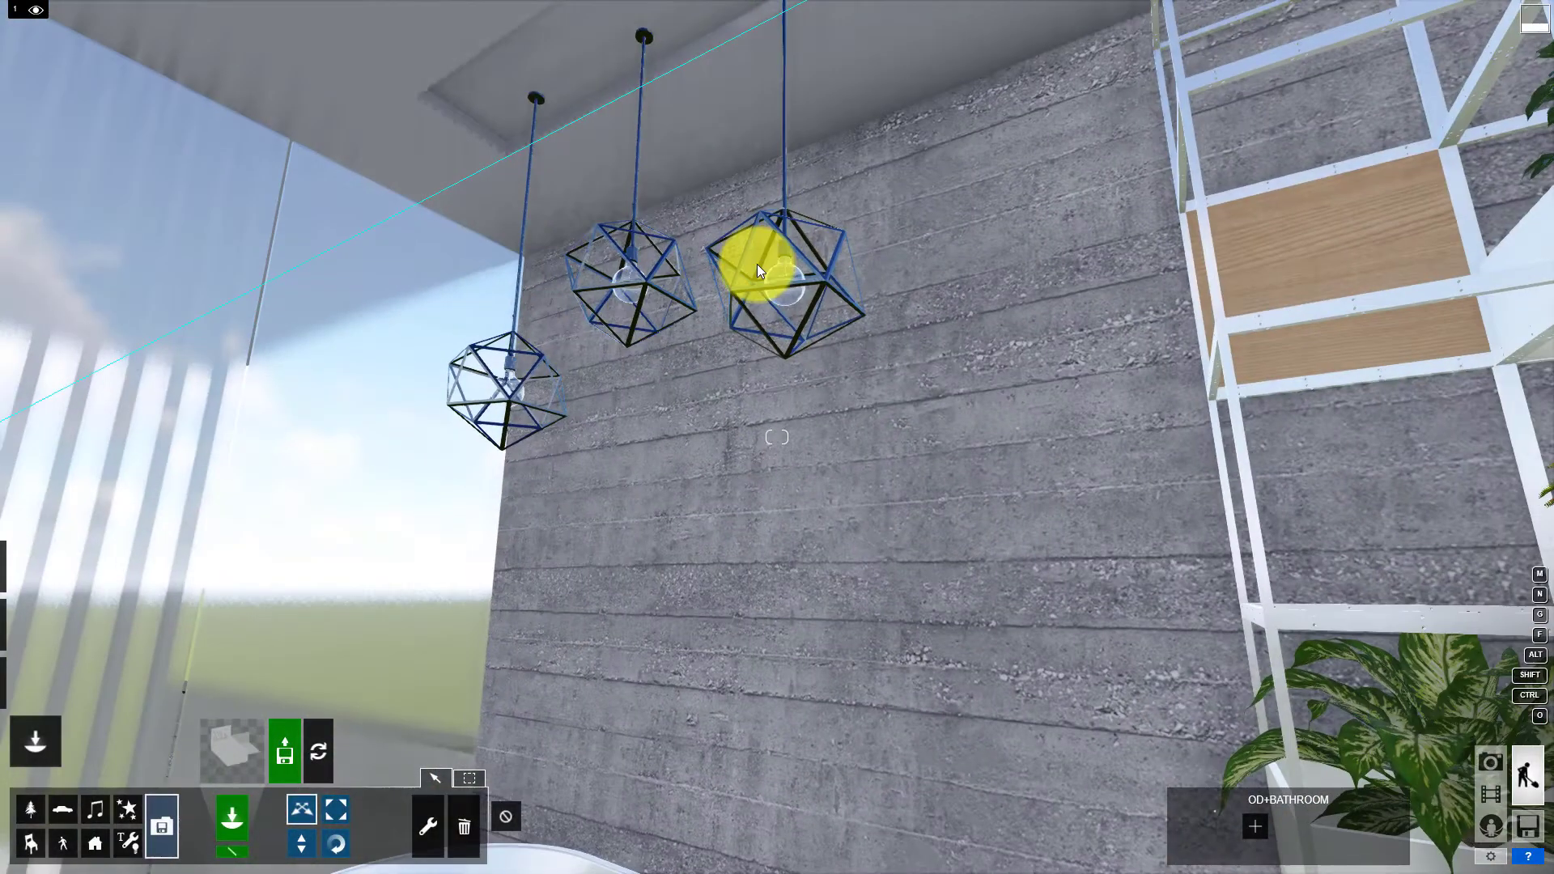
Step: Give the pendant lamp a Standard custom material
left_click(35, 684)
left_click(450, 134)
left_click(62, 443)
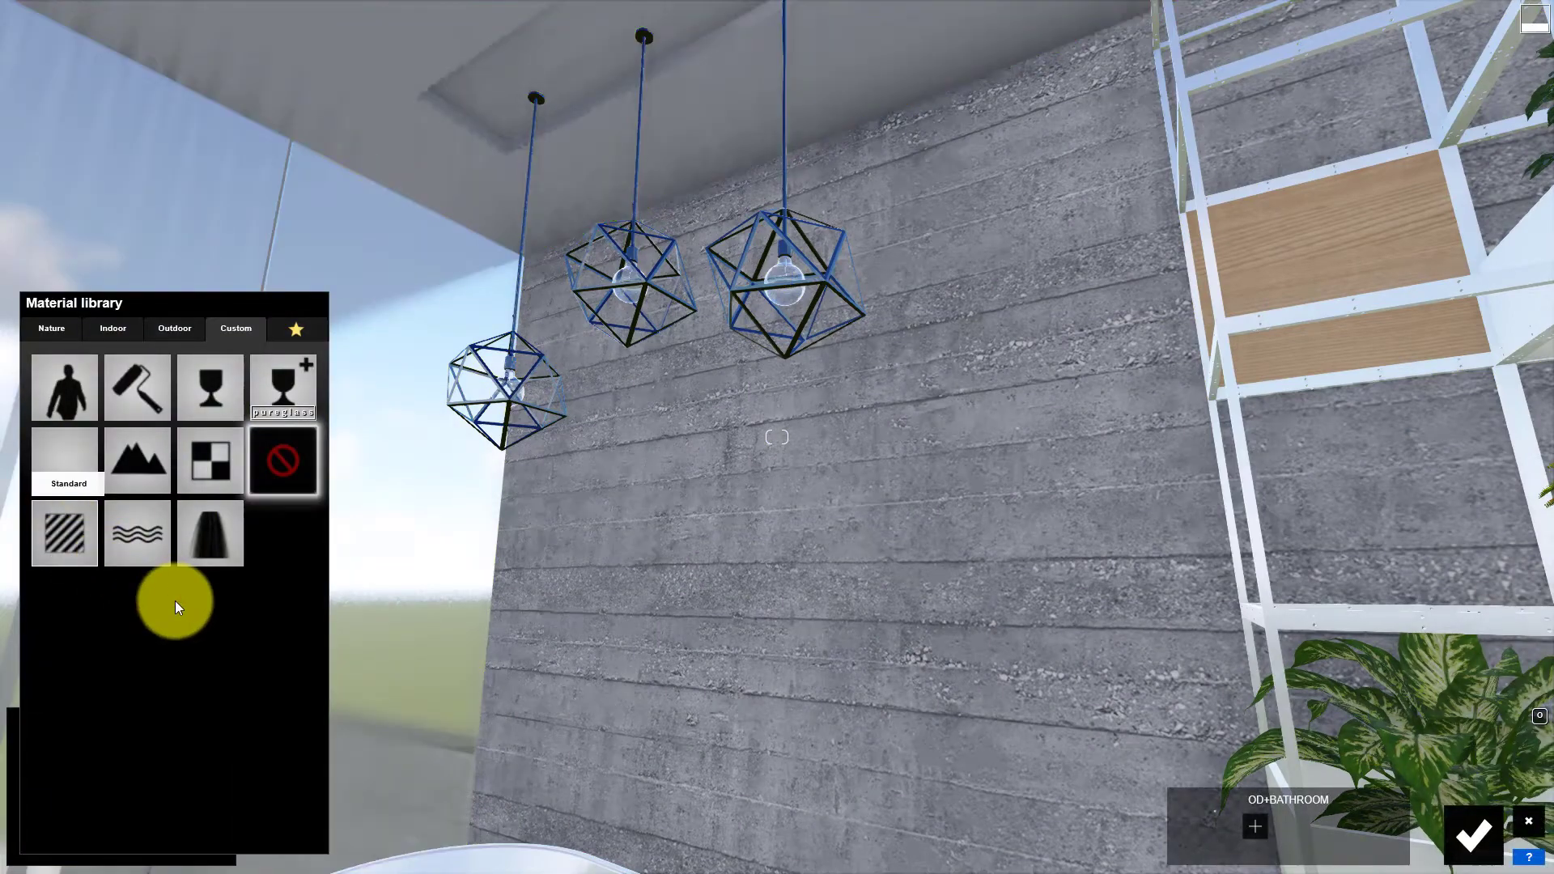
left_click(1473, 834)
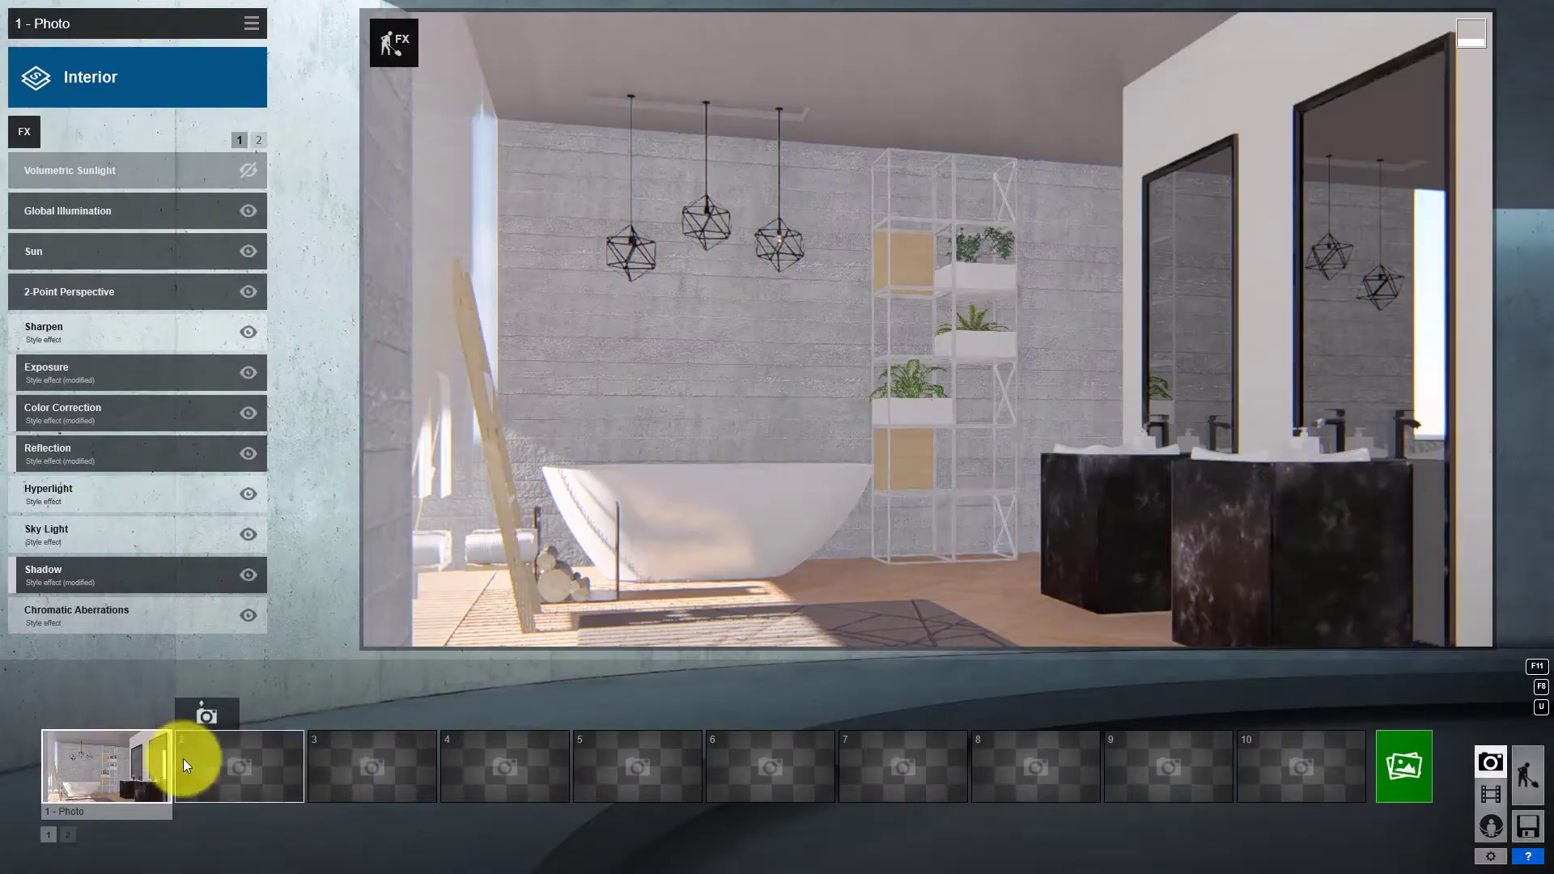
Step: Raise photo 1's sun height from 0.3 to 0.4 and render it at 1920x1080
left_click(166, 761)
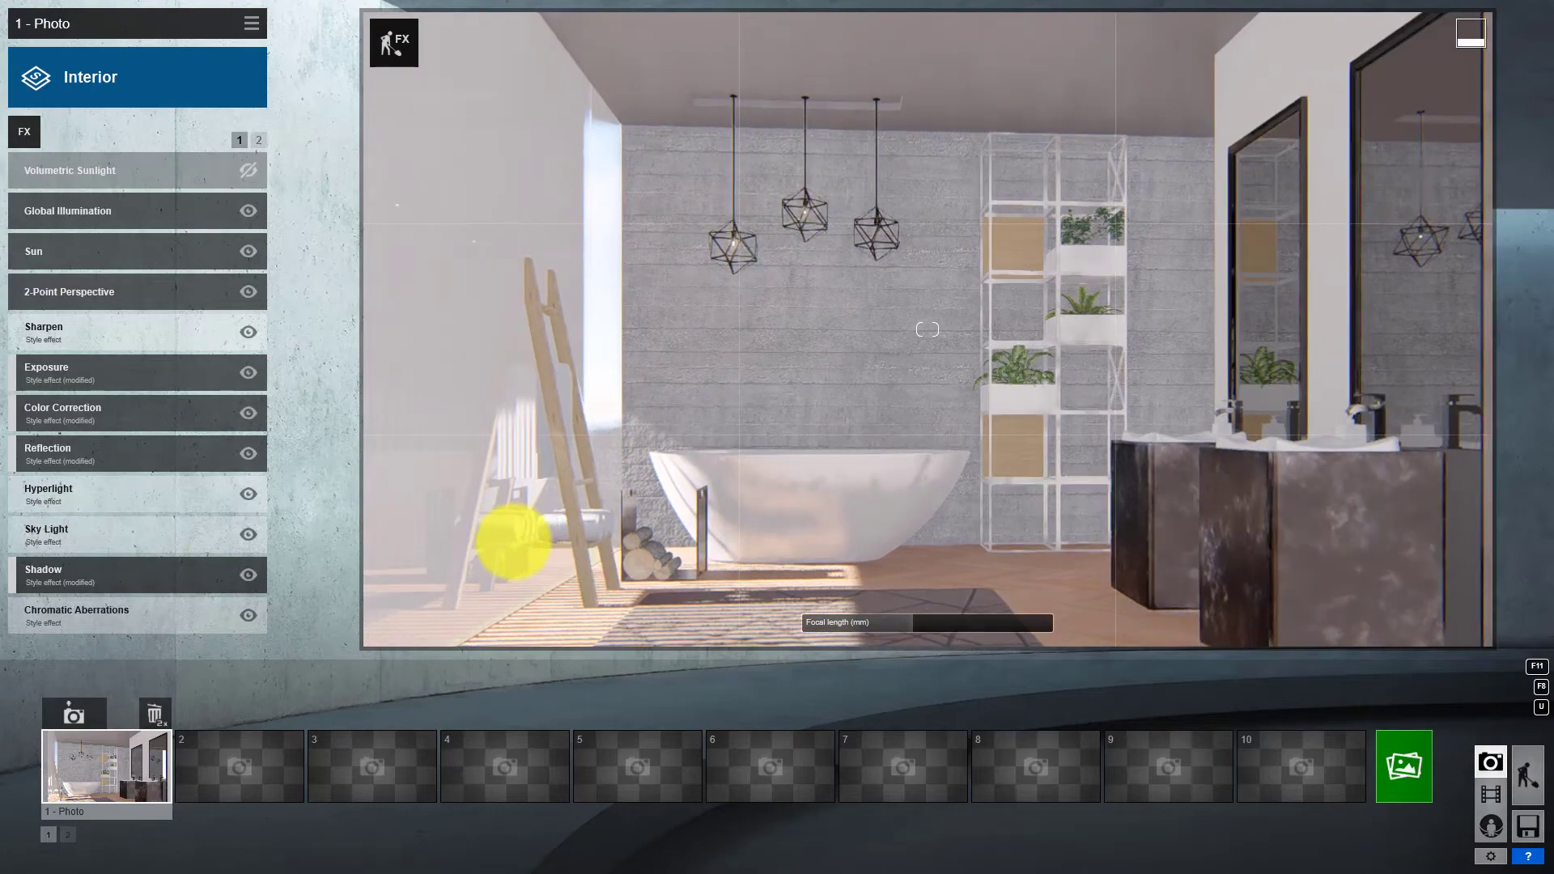
left_click(95, 250)
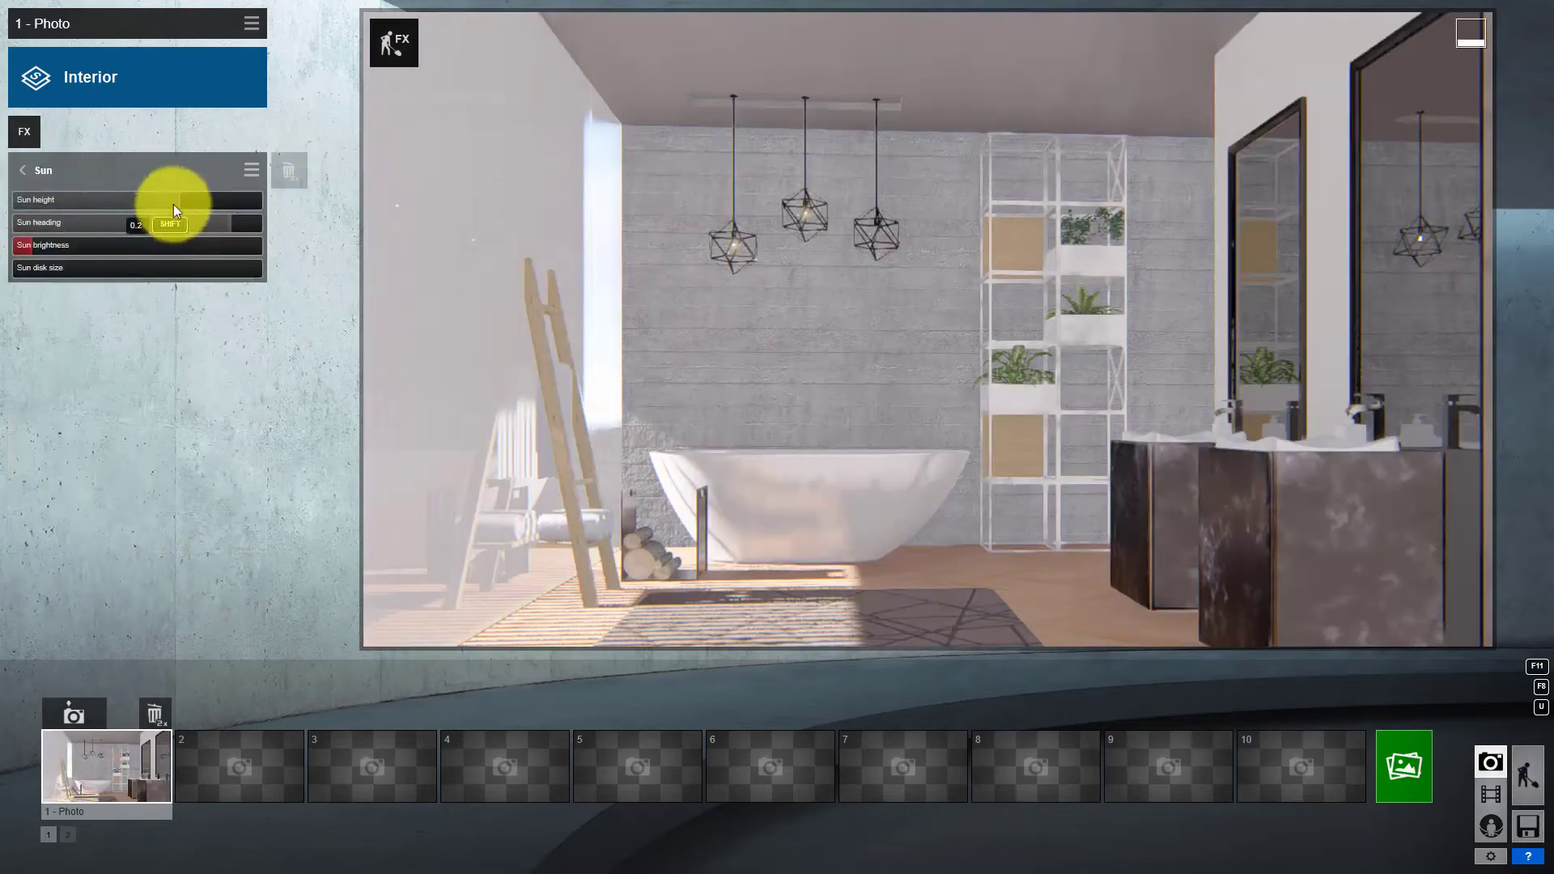
left_click_drag(181, 200, 186, 200, "shift")
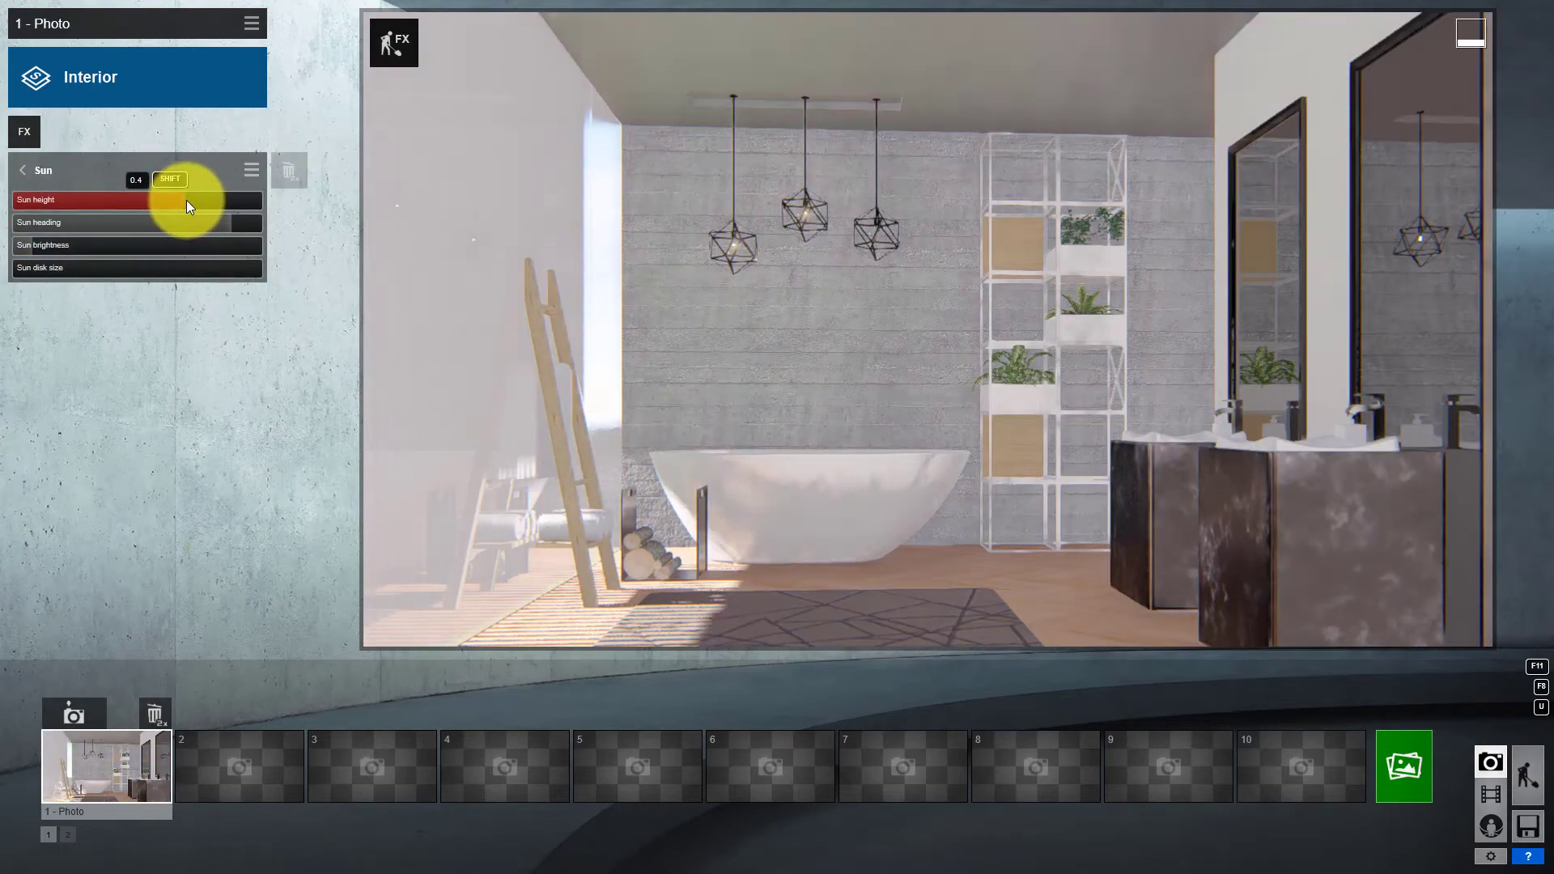
left_click(1405, 767)
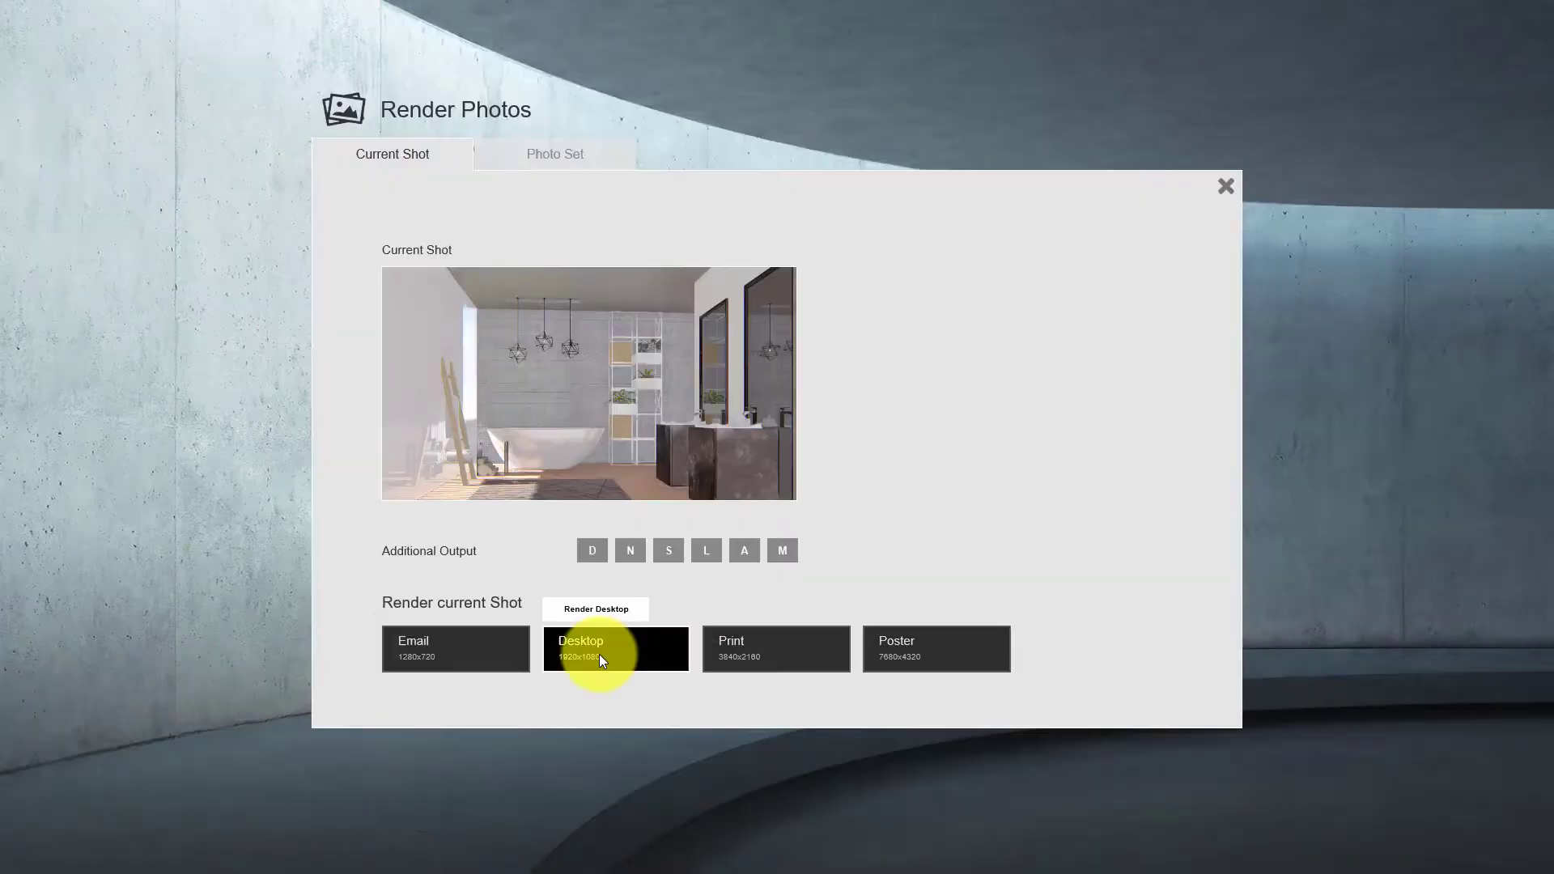
left_click(599, 654)
left_click(607, 452)
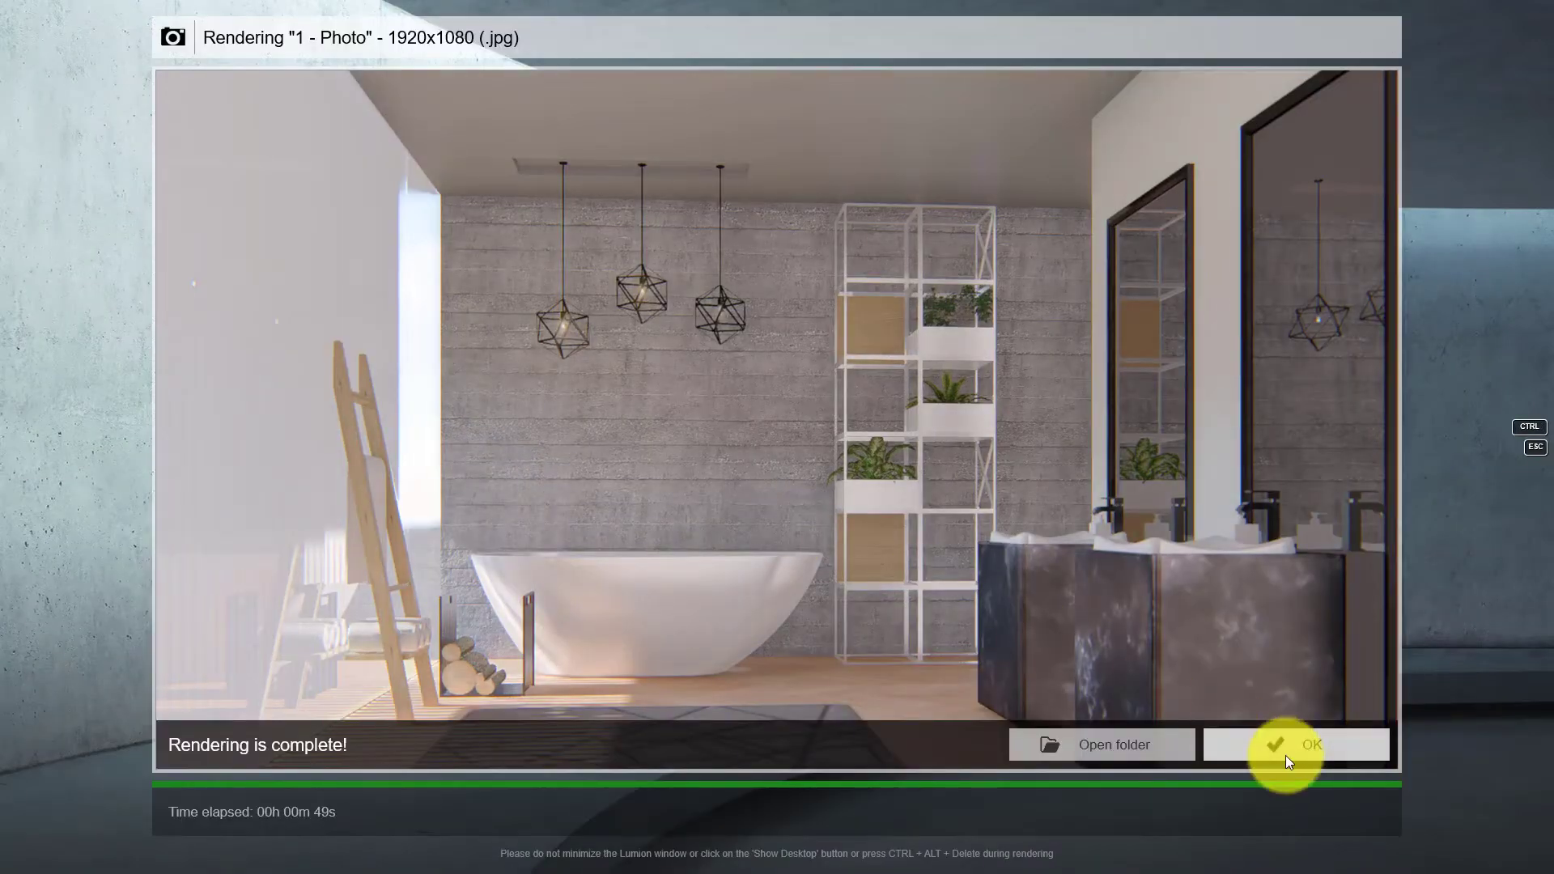
left_click(1285, 756)
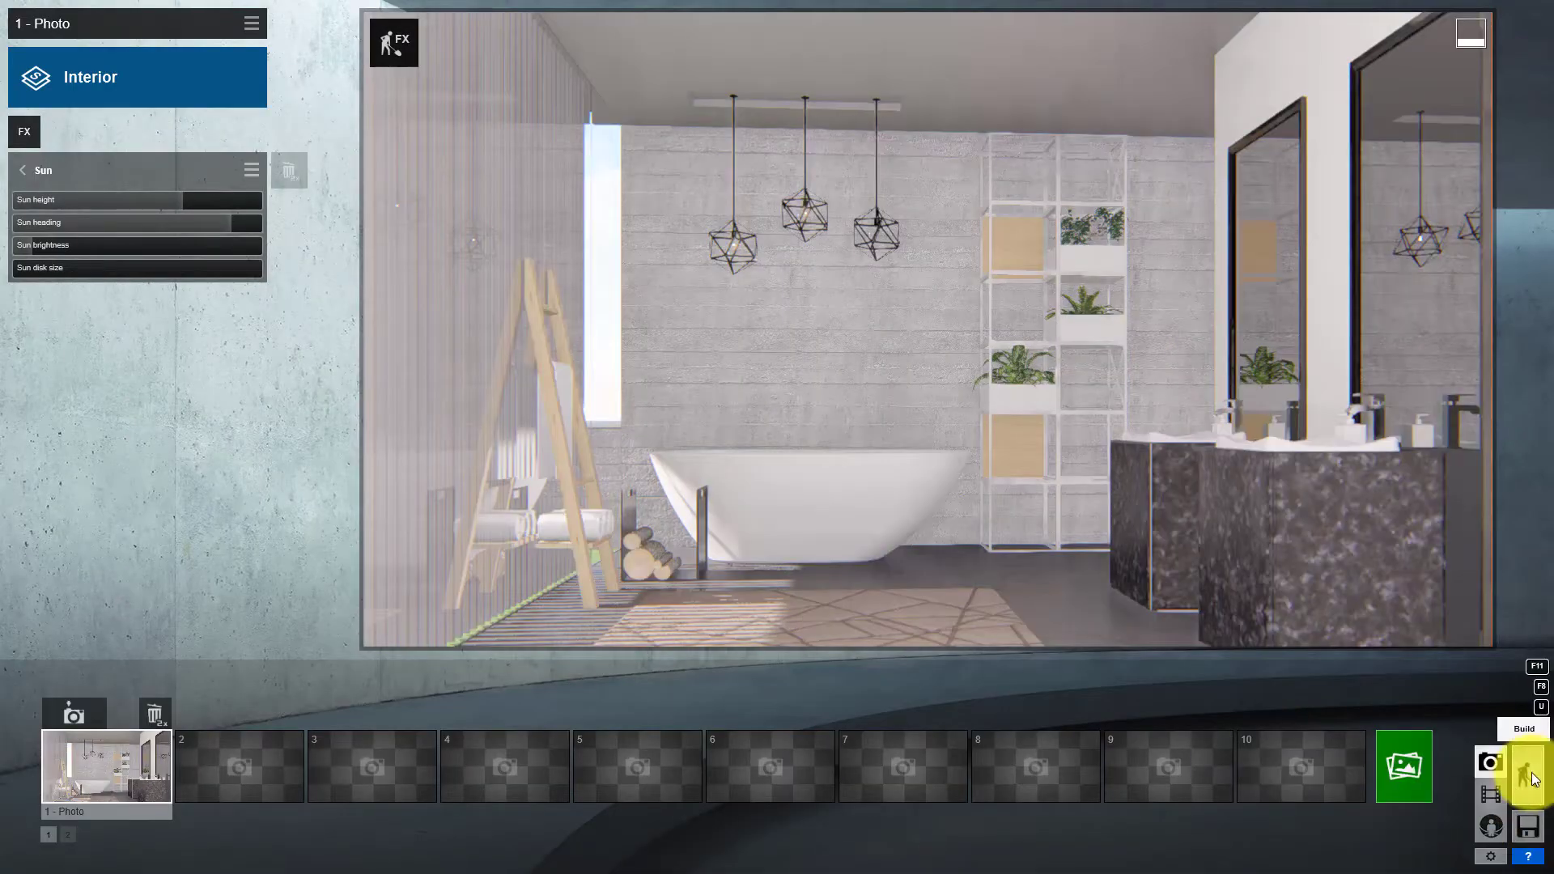
Step: Colorize the floor material blue in Build mode
left_click(1532, 779)
left_click(965, 725)
left_click_drag(34, 585, 130, 589)
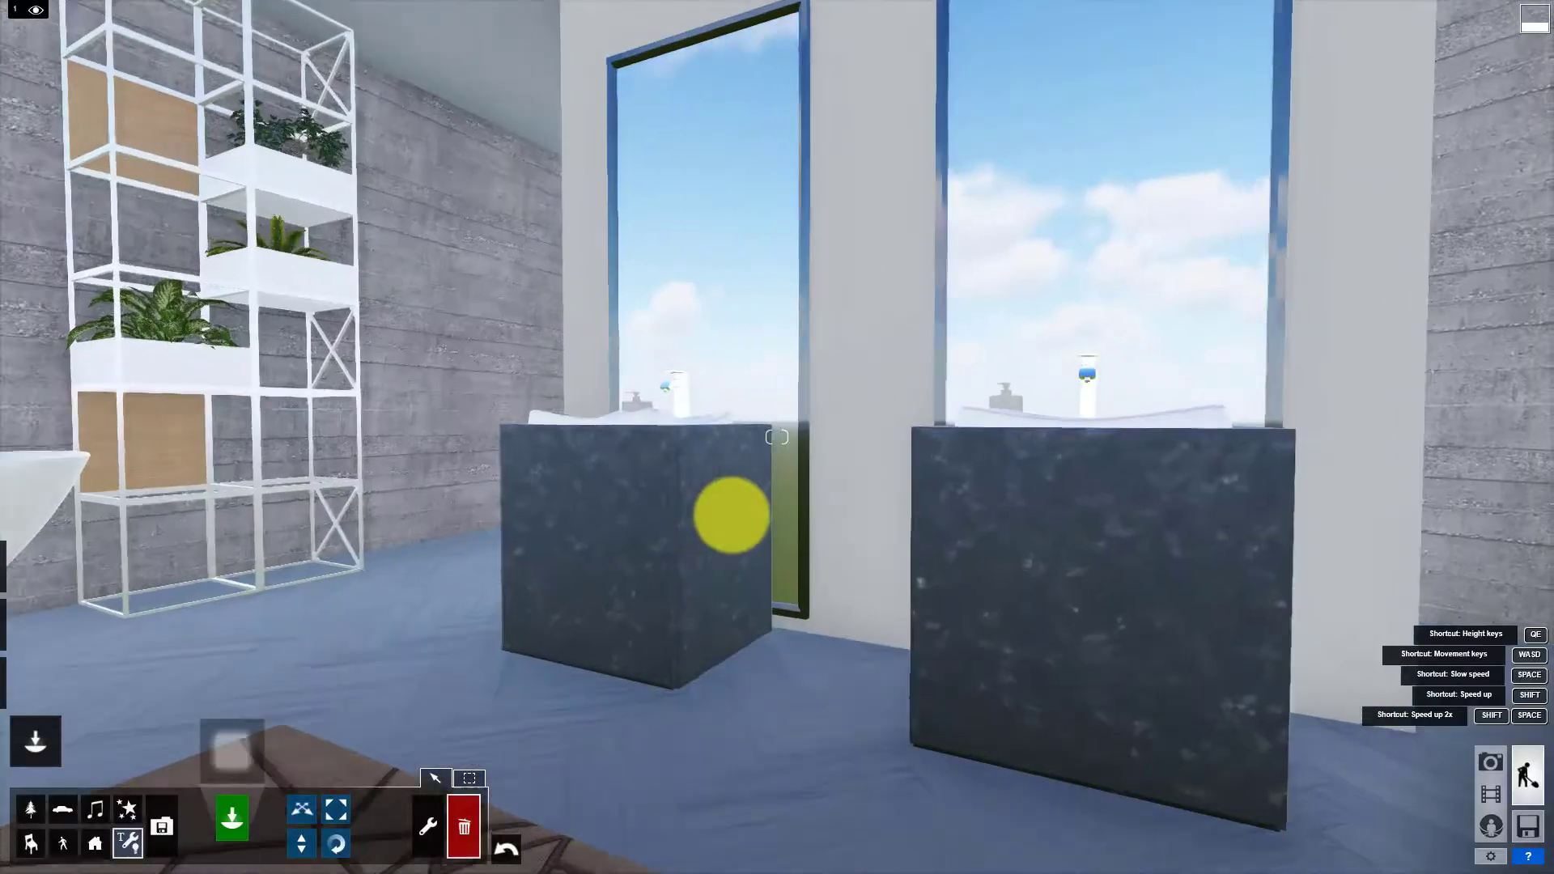
right_click_drag(732, 515, 392, 245)
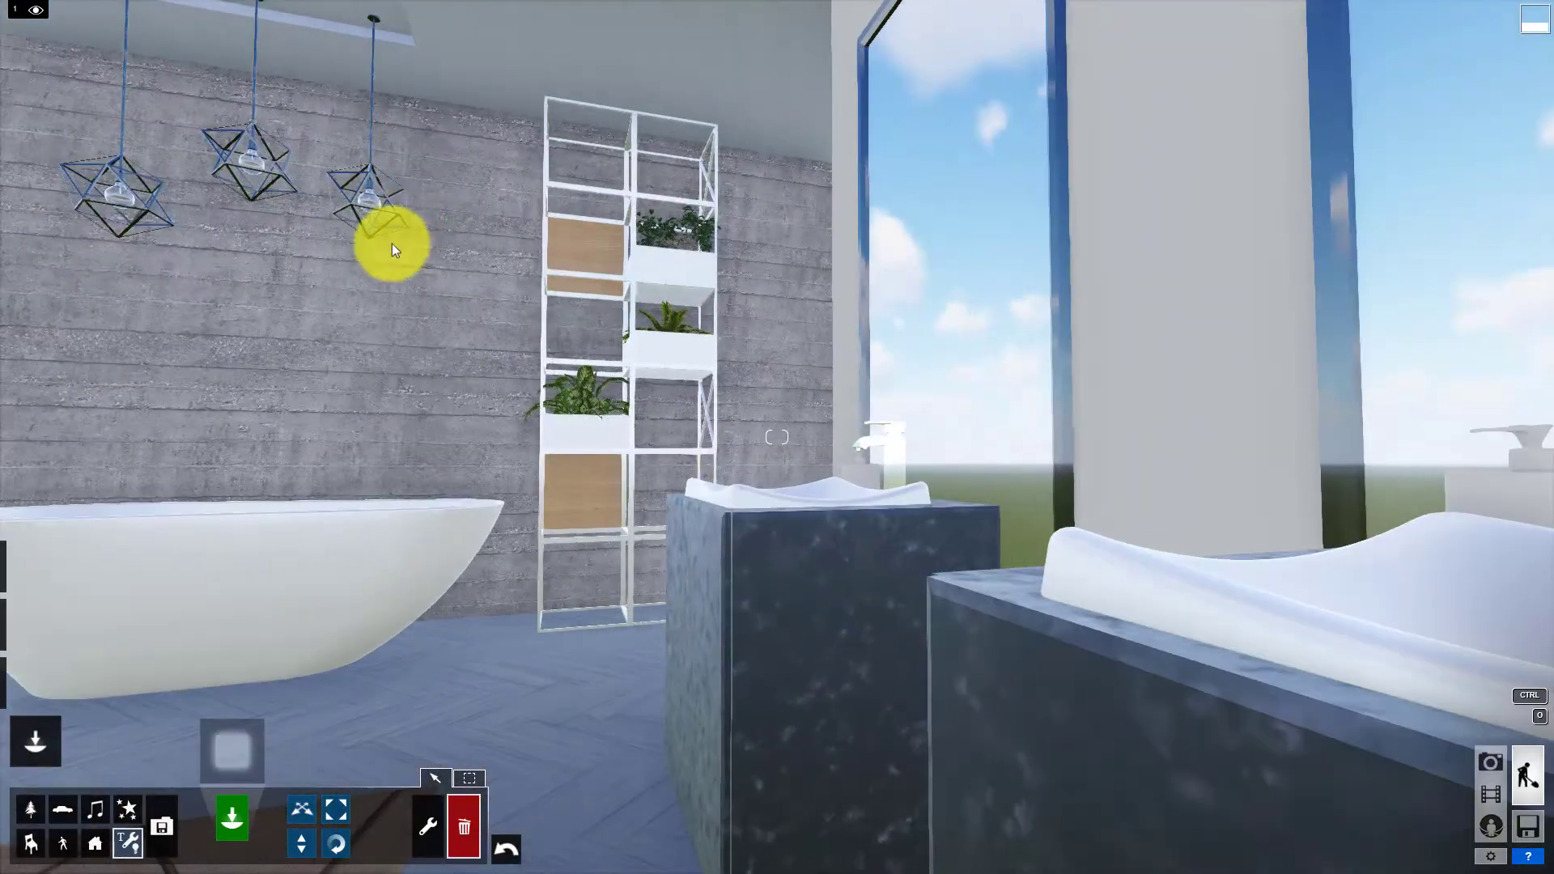
Step: Apply a dark indoor material to the two sink cabinets
left_click(343, 188)
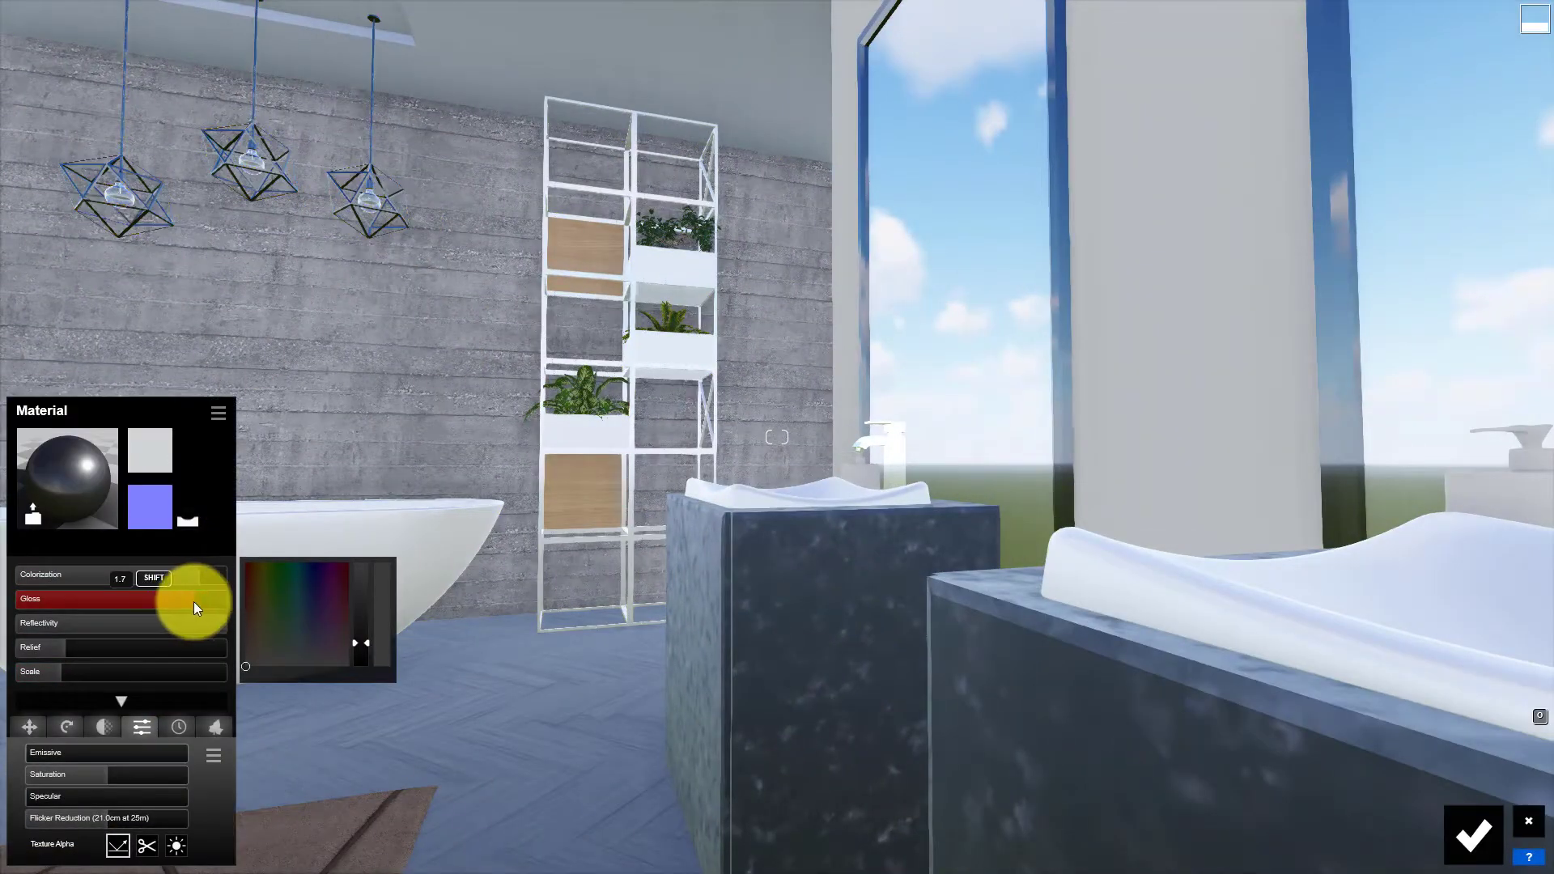
left_click(756, 652)
left_click(70, 468)
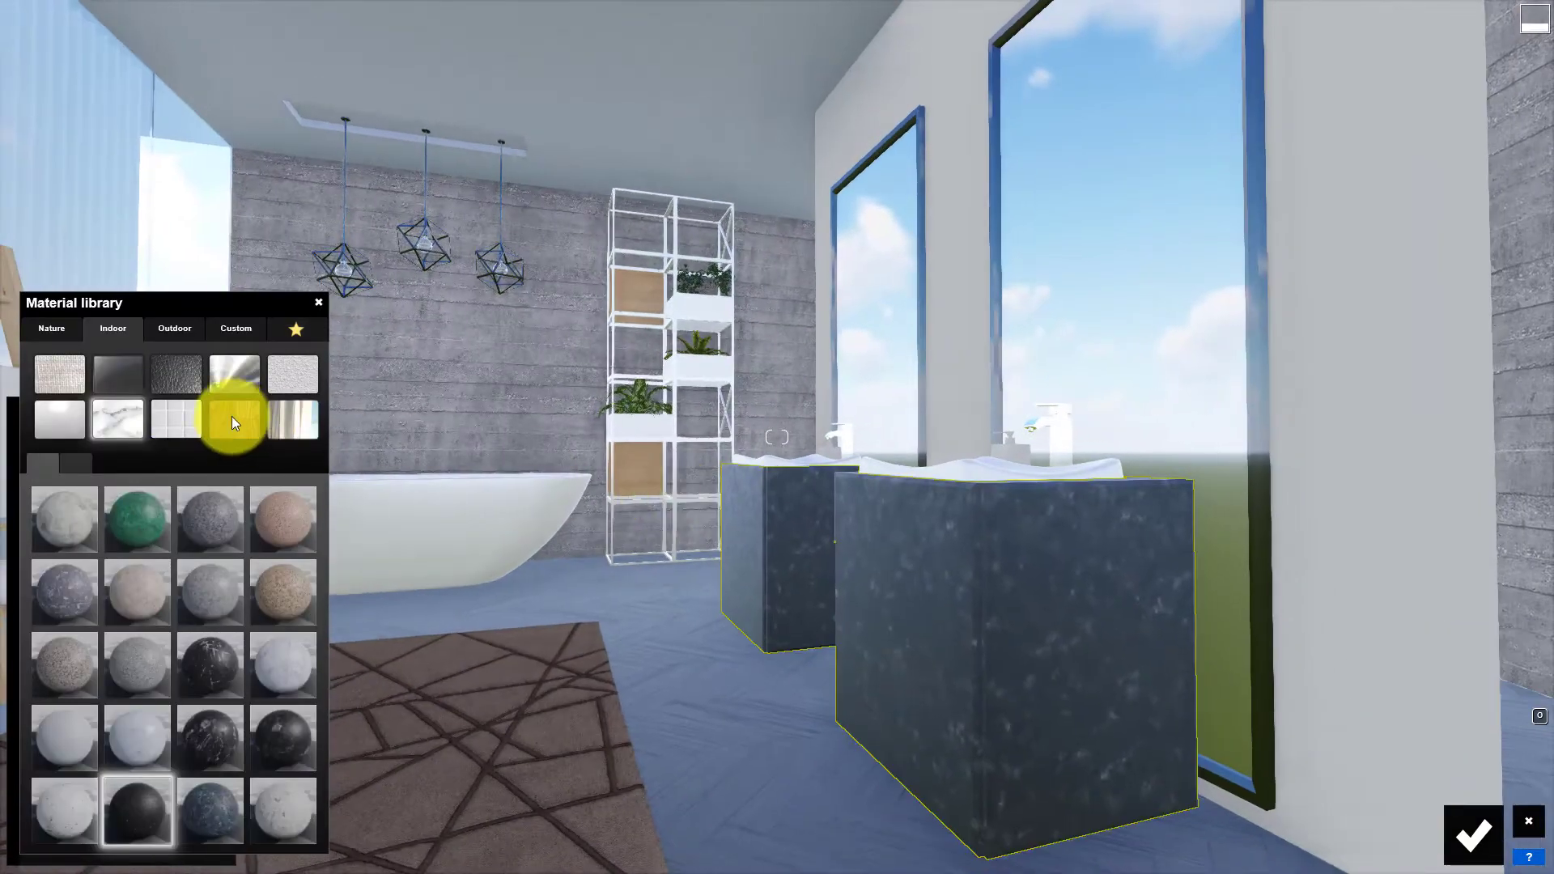
left_click(231, 416)
left_click(202, 586)
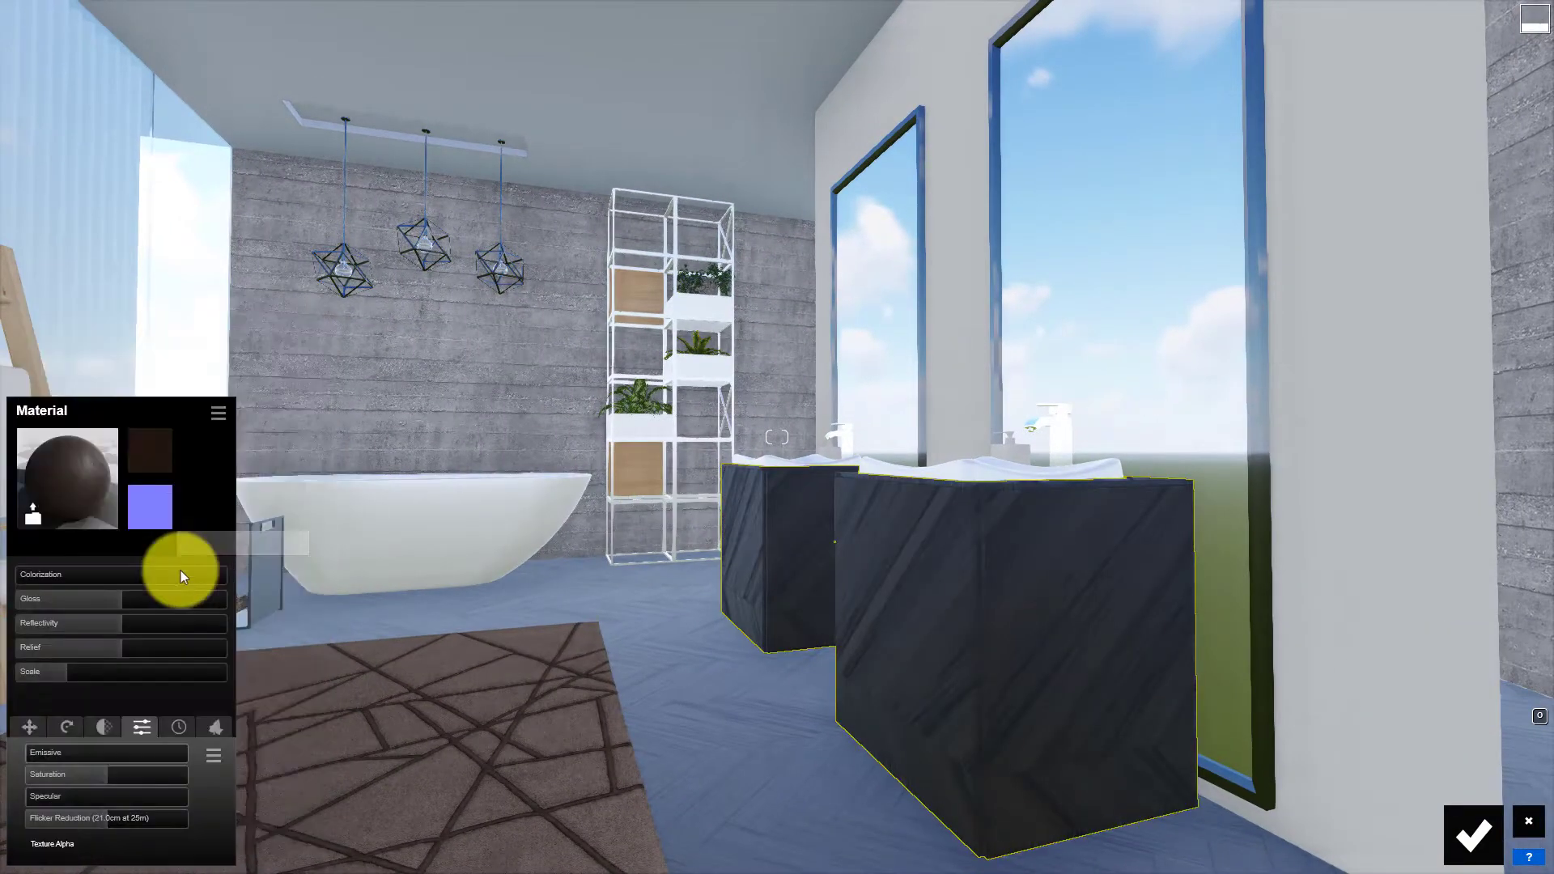
Step: Swap the sinks to a wood material with higher reflectivity and lower relief, then return to Photo mode
left_click(65, 510)
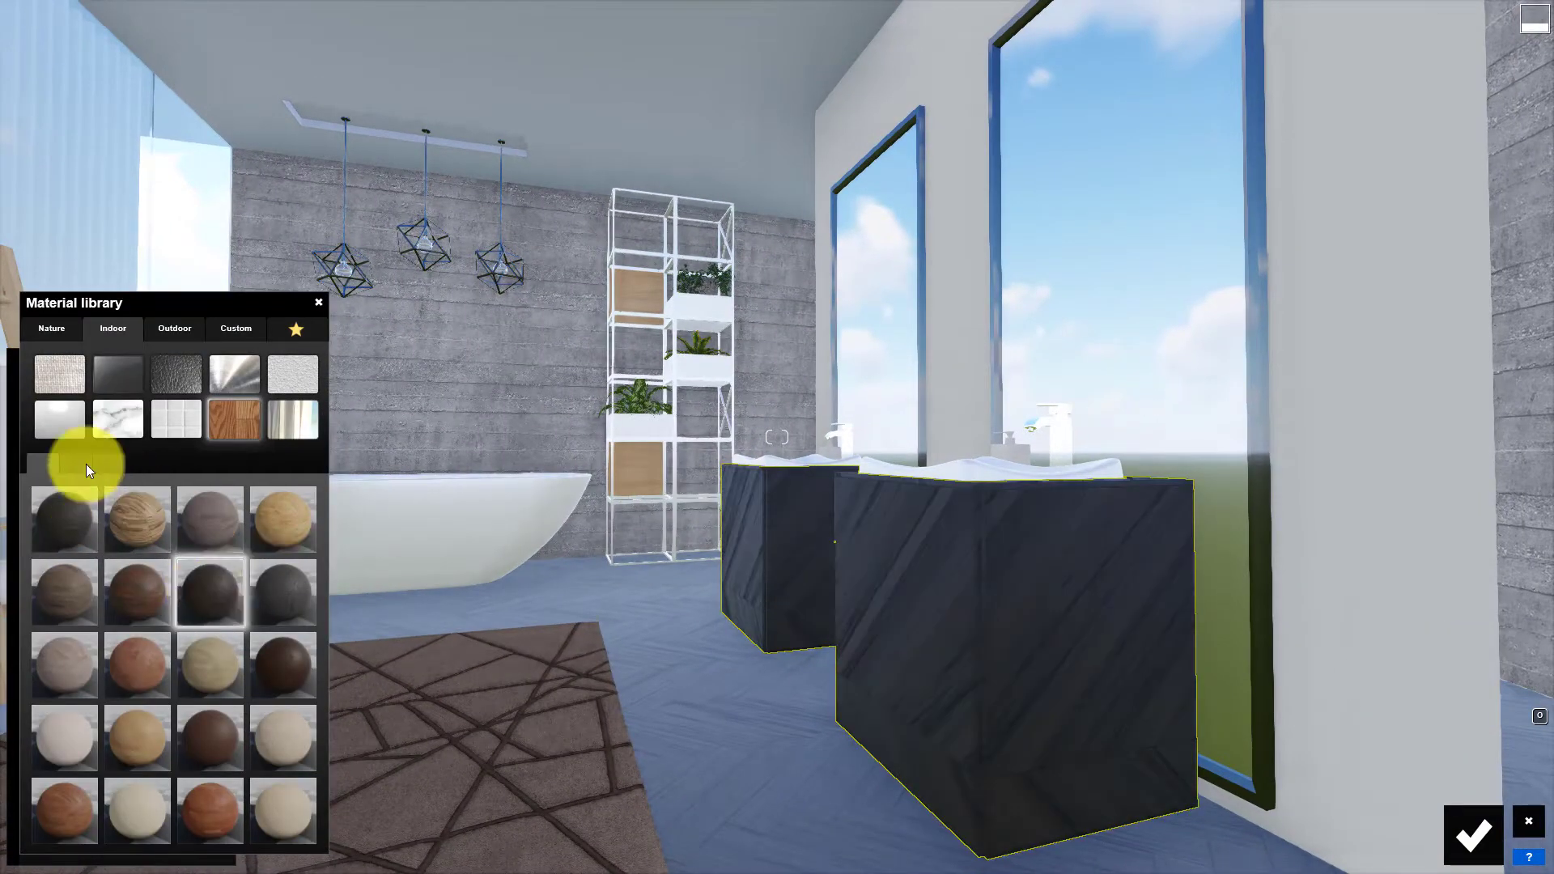
left_click(86, 463)
left_click(207, 813)
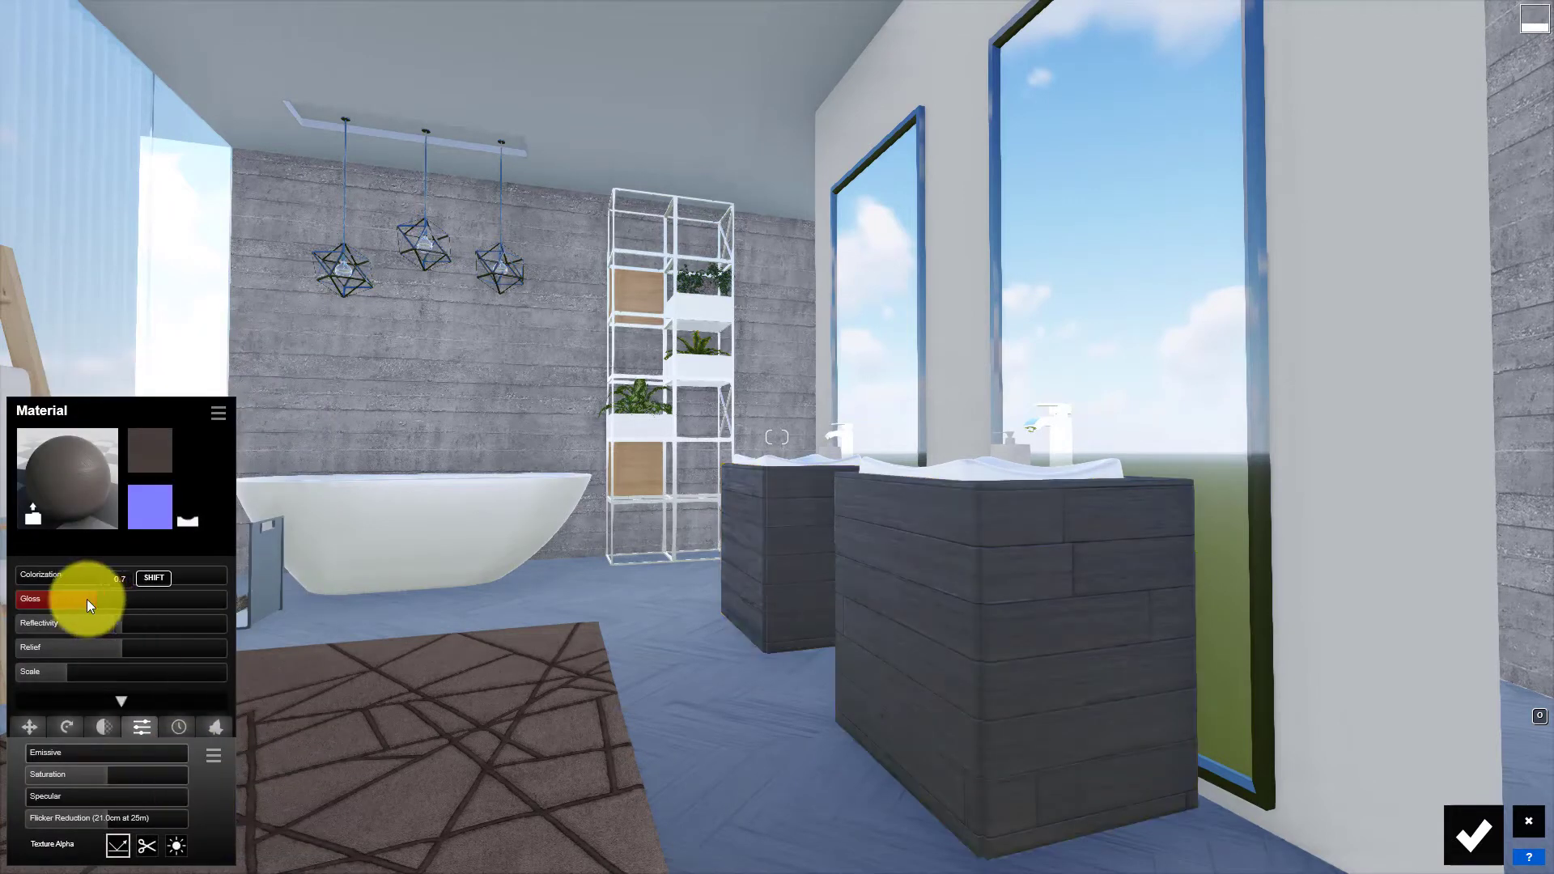
mouse_move(86, 623)
left_mouse_down()
mouse_move(191, 625)
mouse_move(80, 657)
left_mouse_up()
left_click(188, 522)
left_click_drag(86, 604, 139, 628)
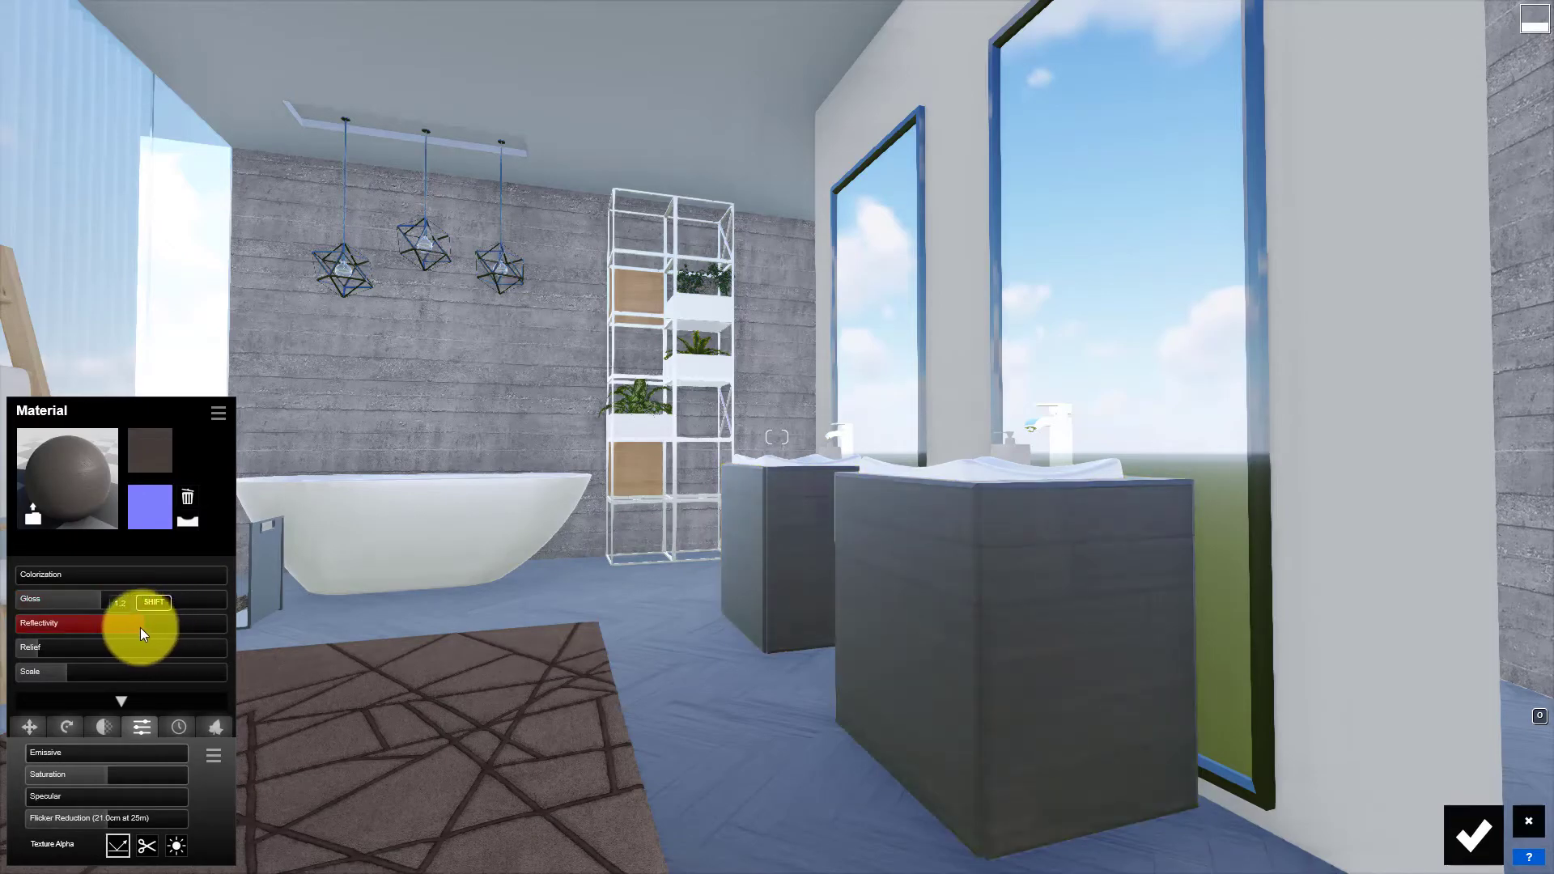
left_click(1474, 834)
left_click(1488, 757)
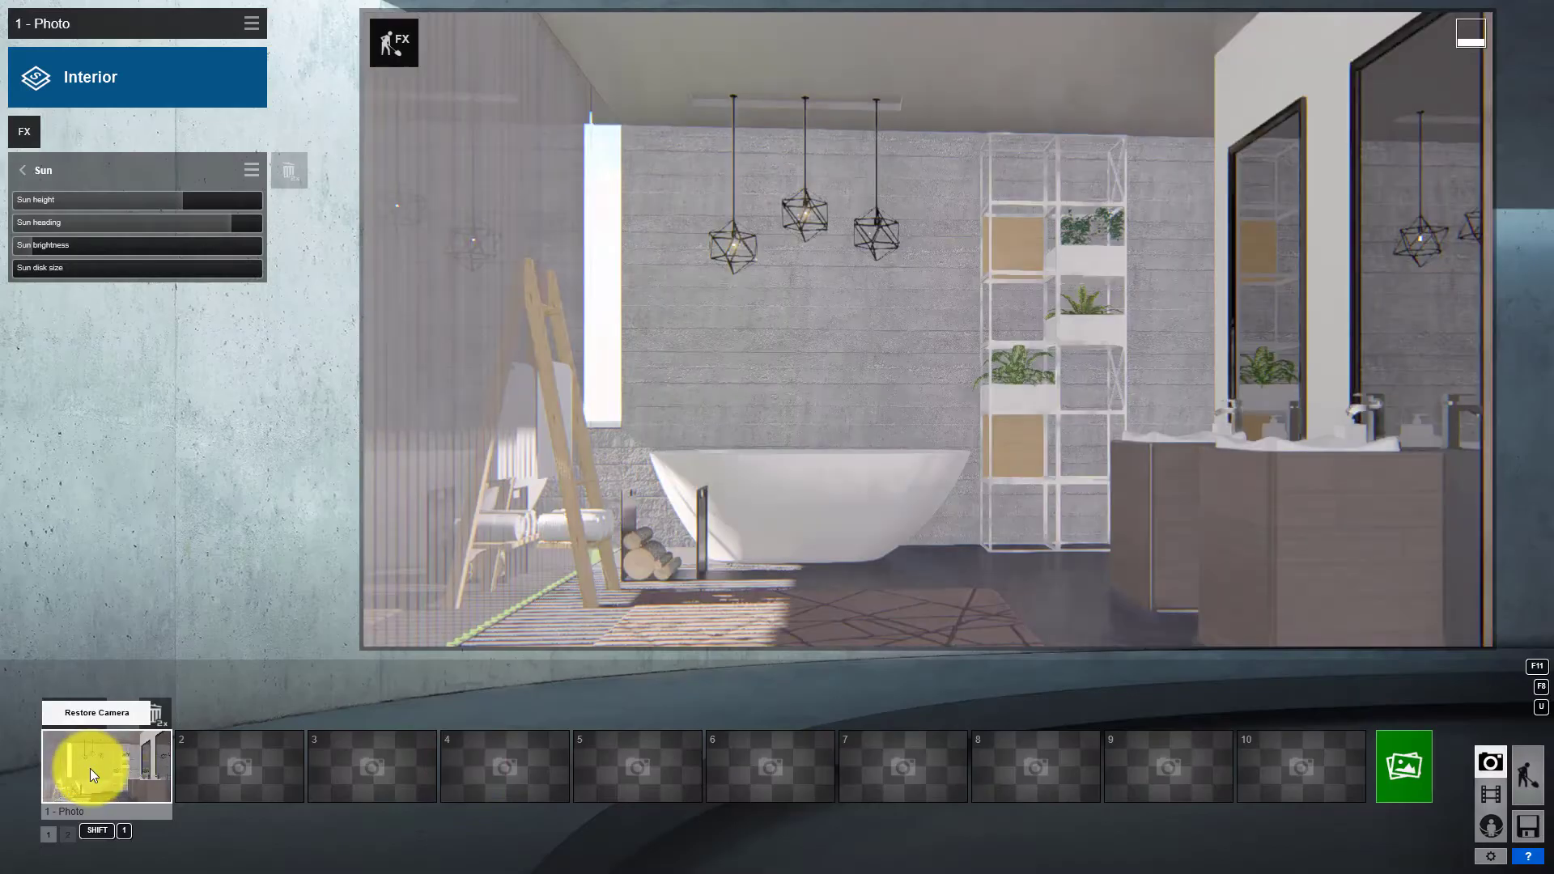
Step: Review the Sharpen and other effect settings on photo 1
left_click(25, 170)
left_click(60, 243)
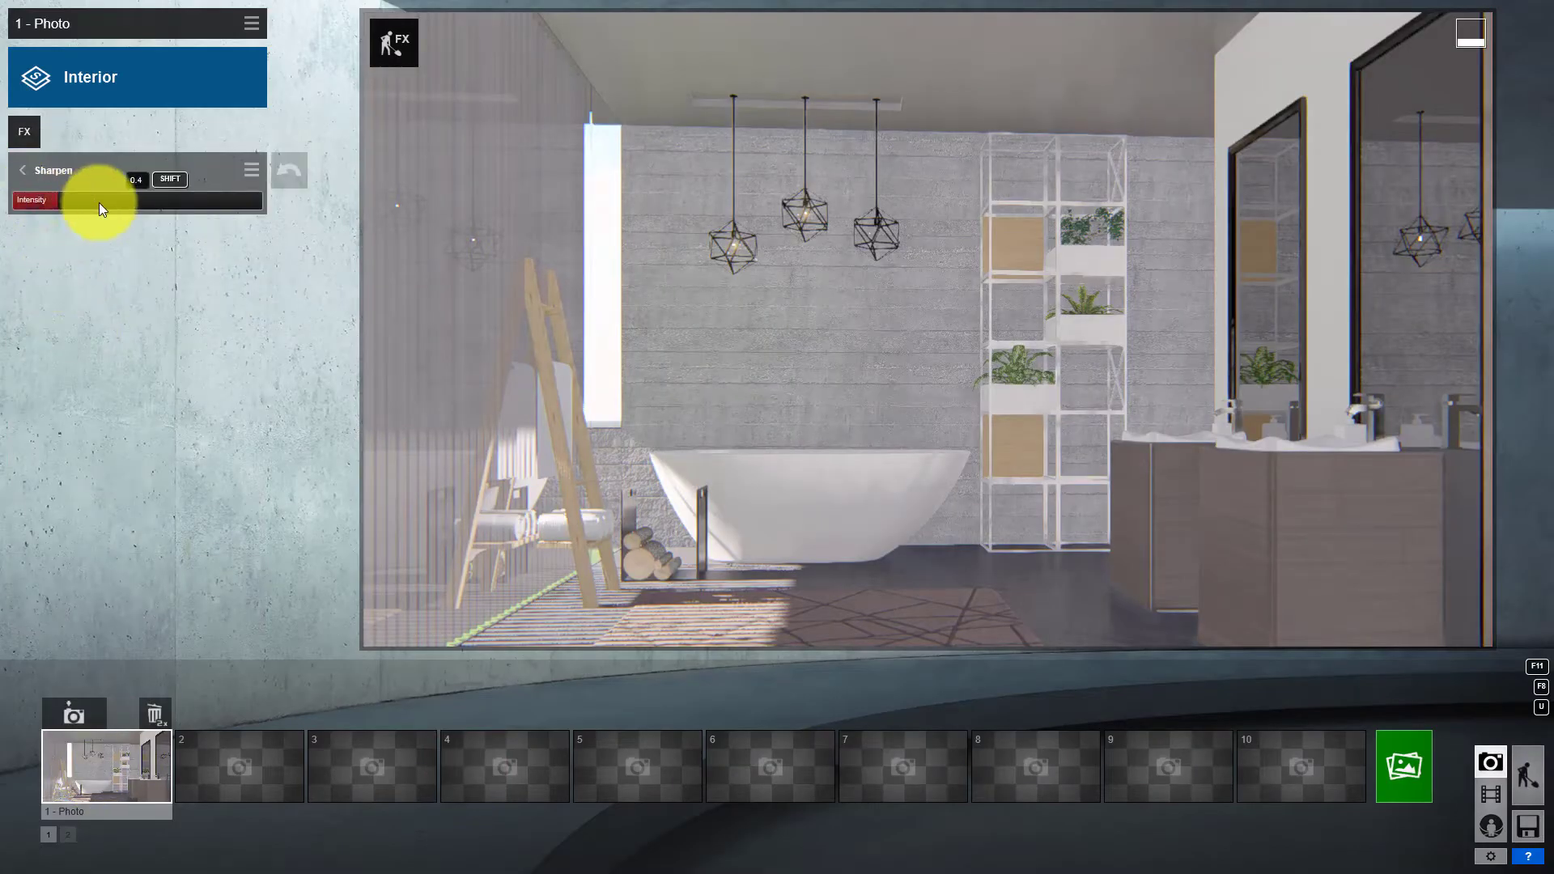
left_click(23, 170)
left_click(70, 212)
left_click(25, 170)
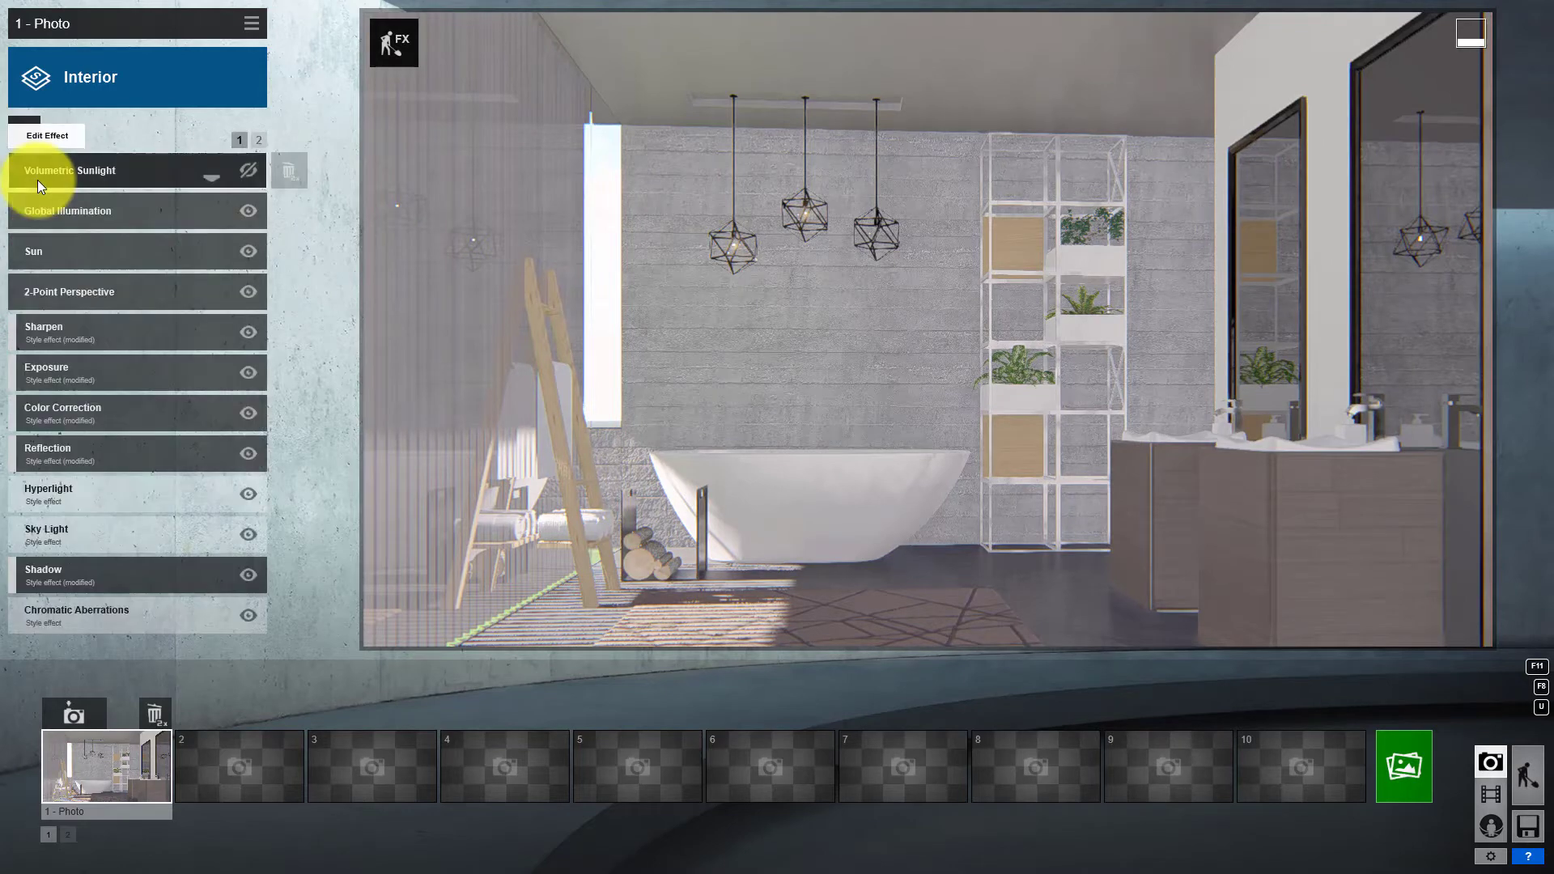
left_click(70, 329)
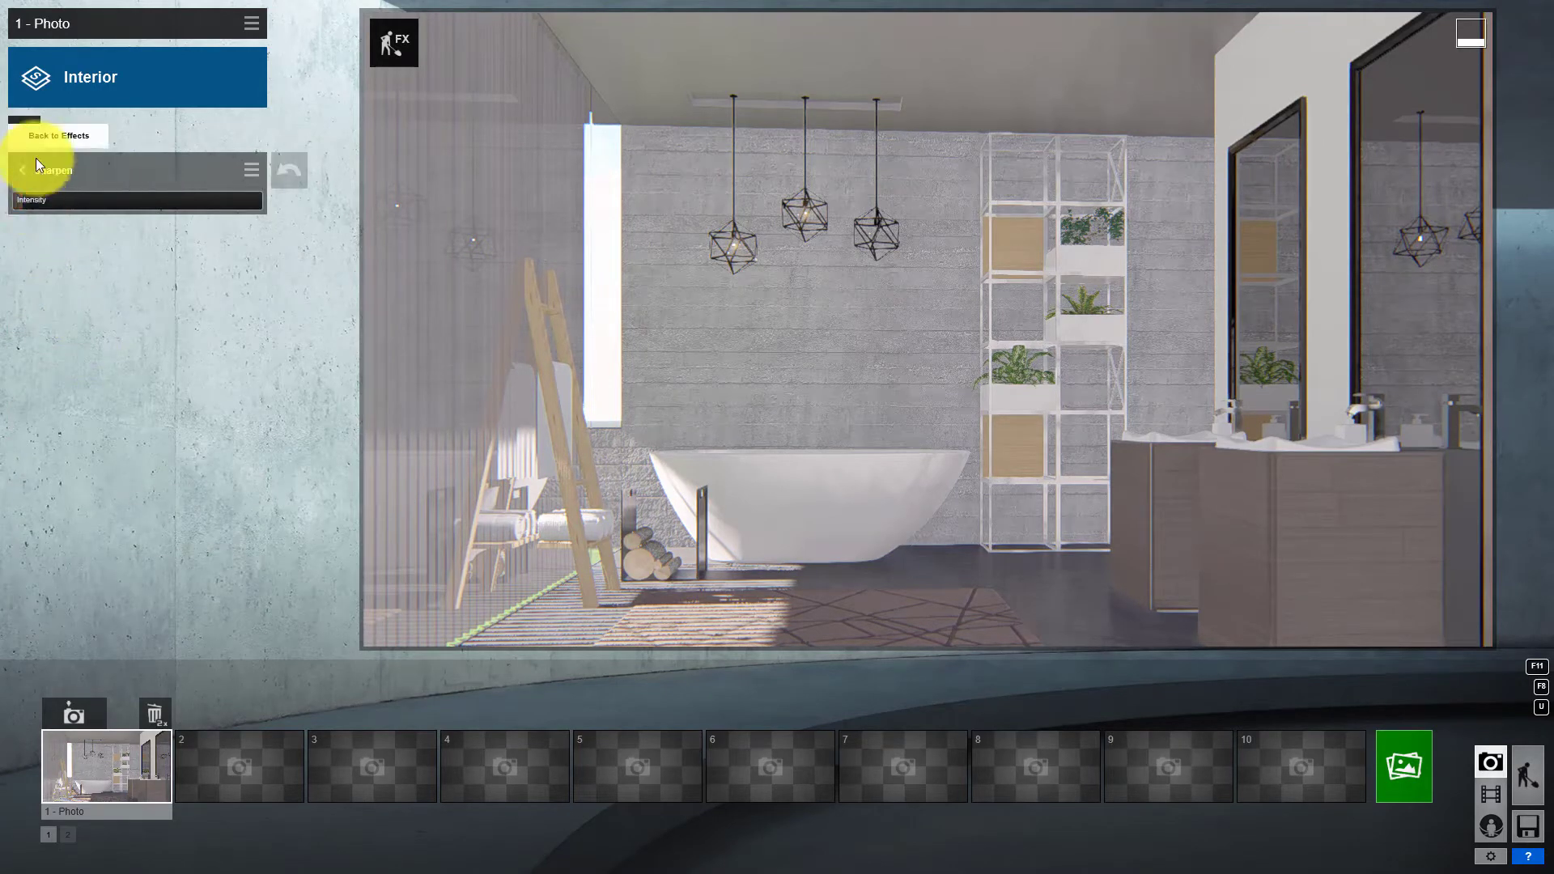
left_click(36, 160)
mouse_move(109, 250)
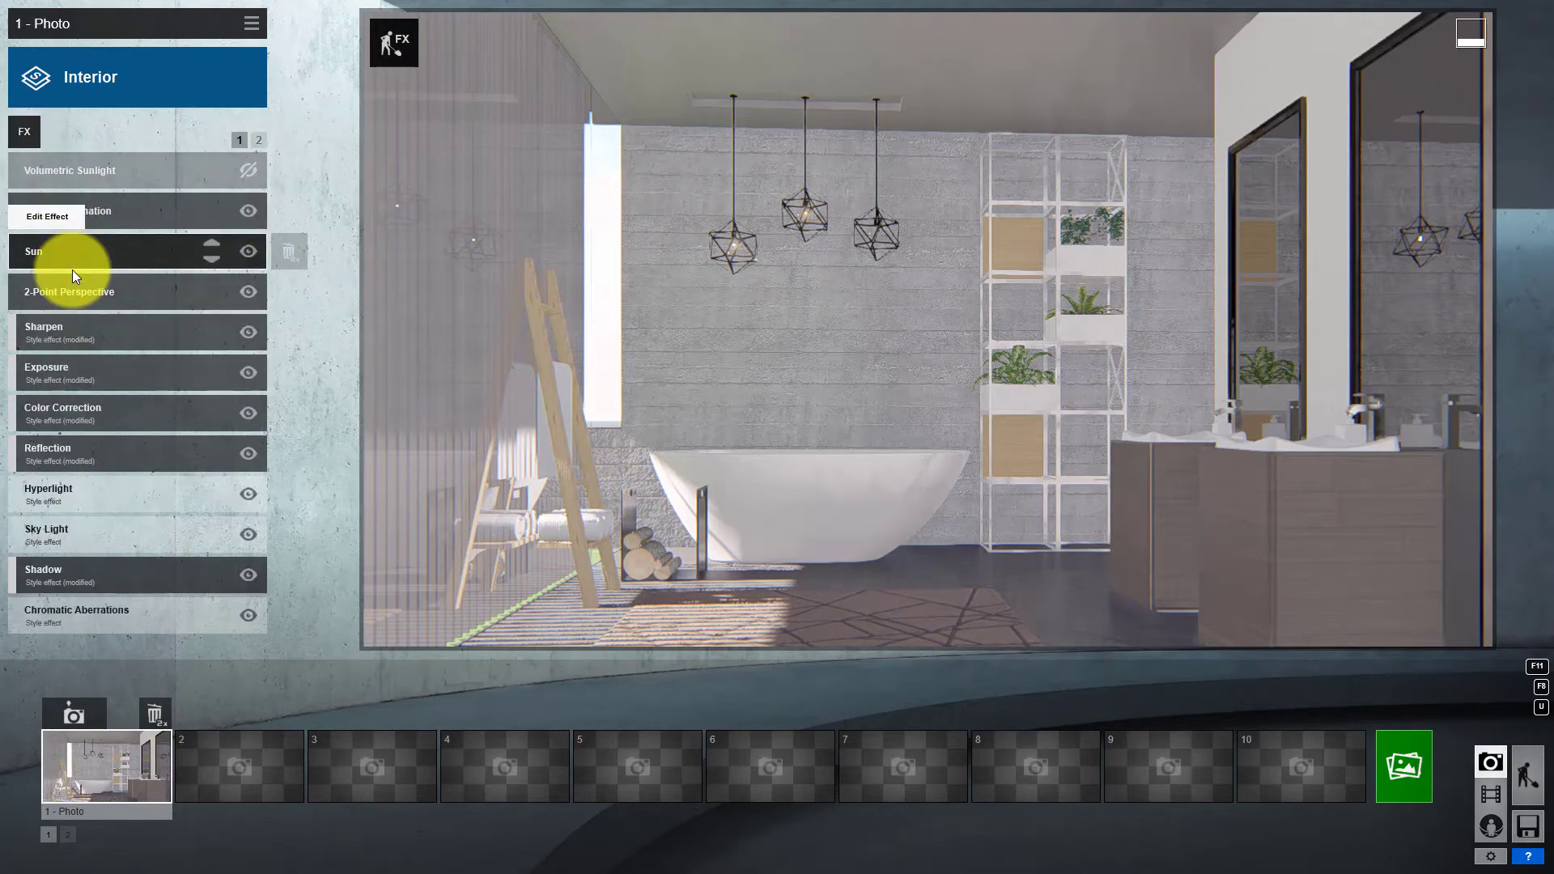
Step: Turn on Sky Light in both planar and projected reflections
left_click(123, 534)
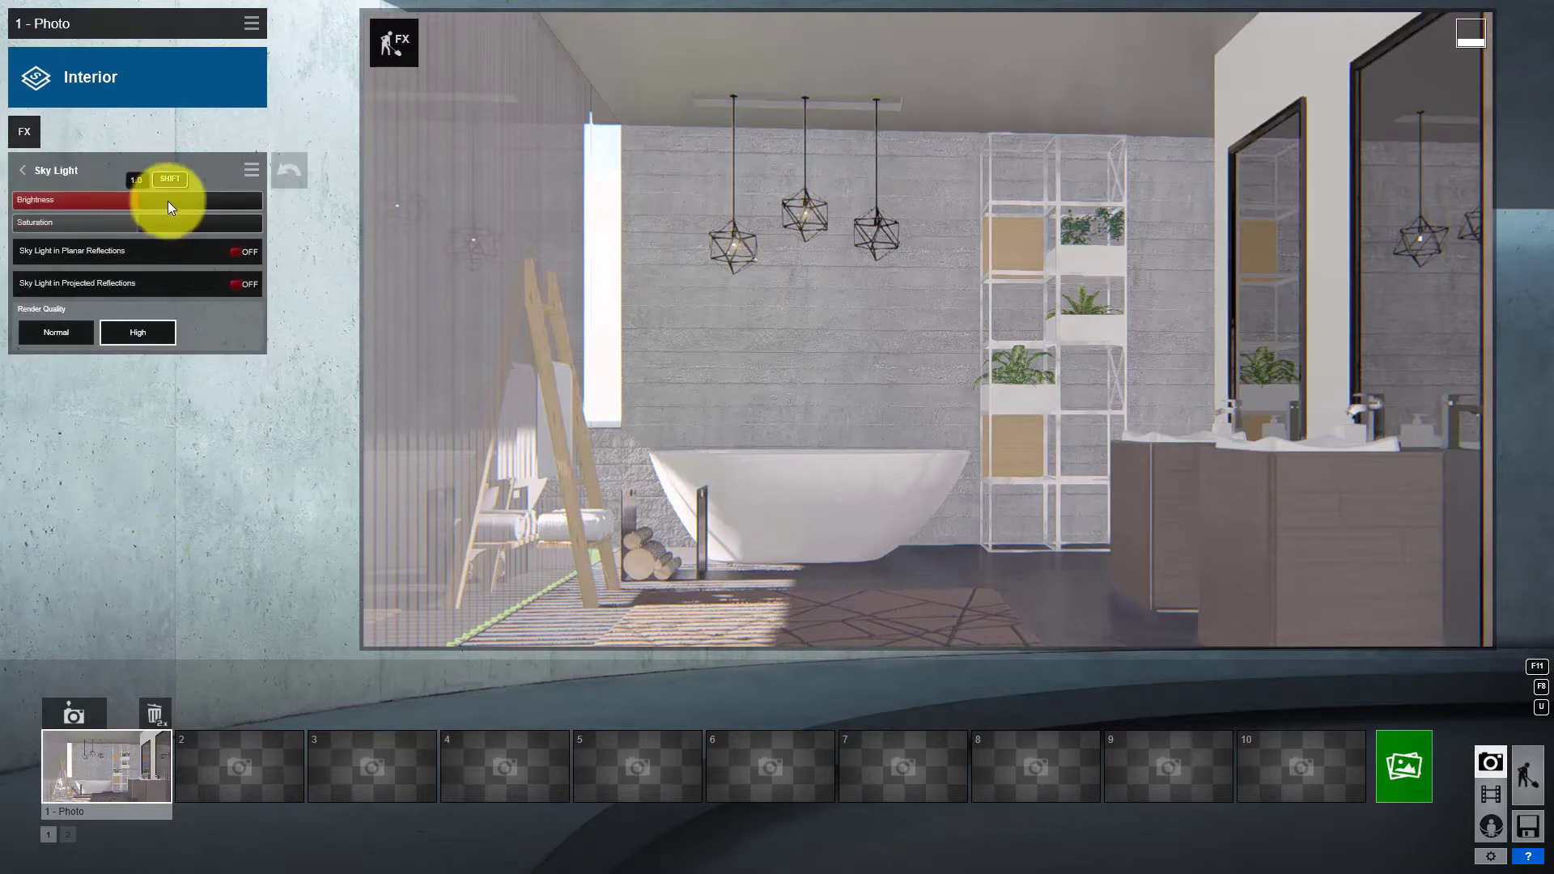
left_click(243, 252)
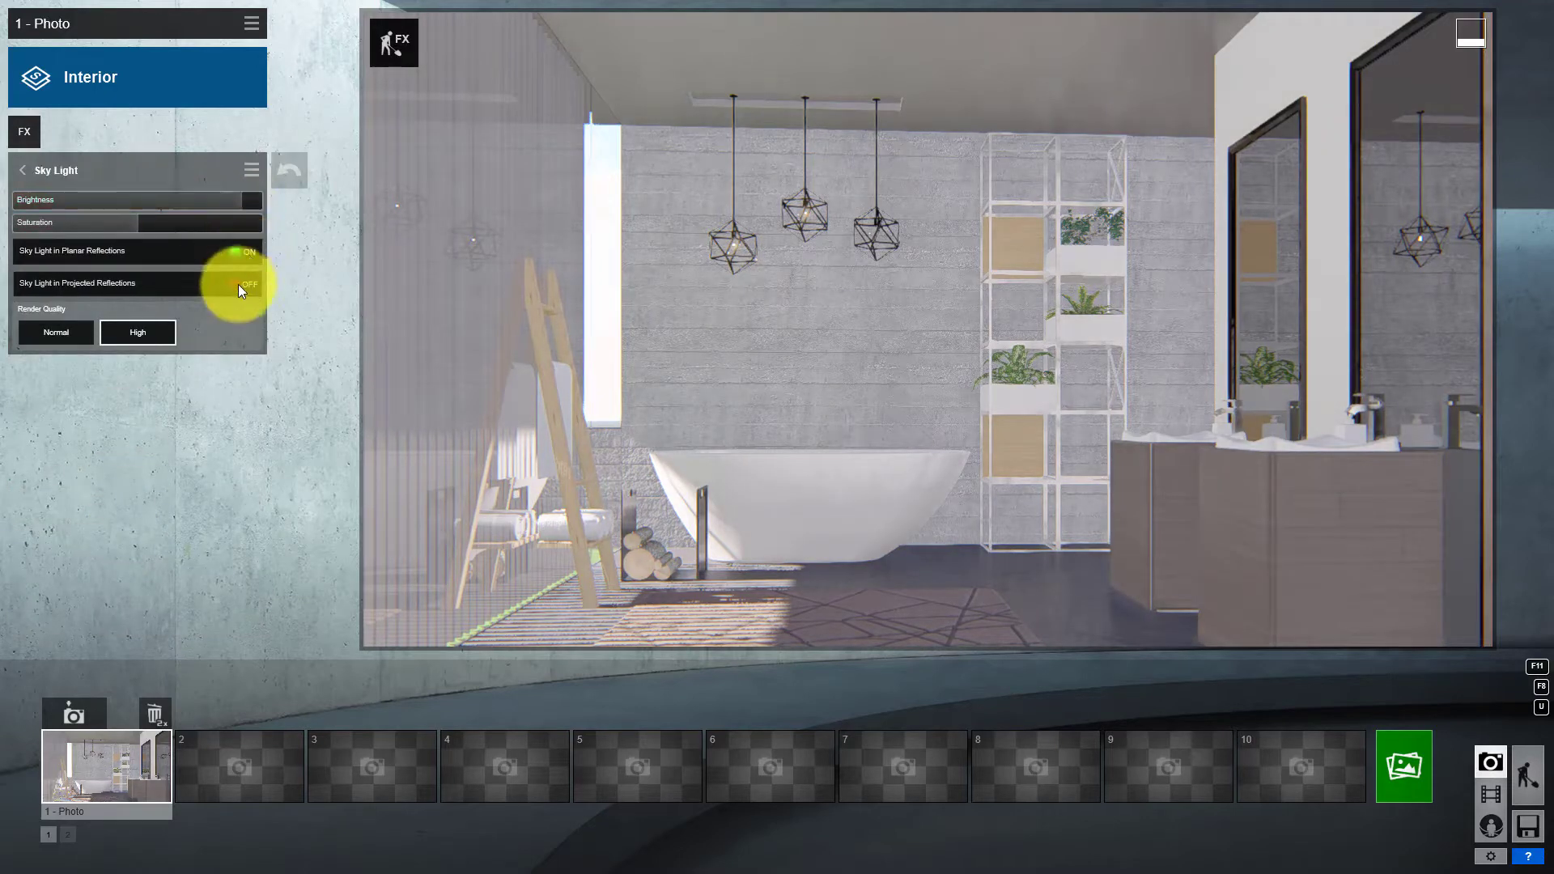
left_click(243, 284)
left_click(32, 170)
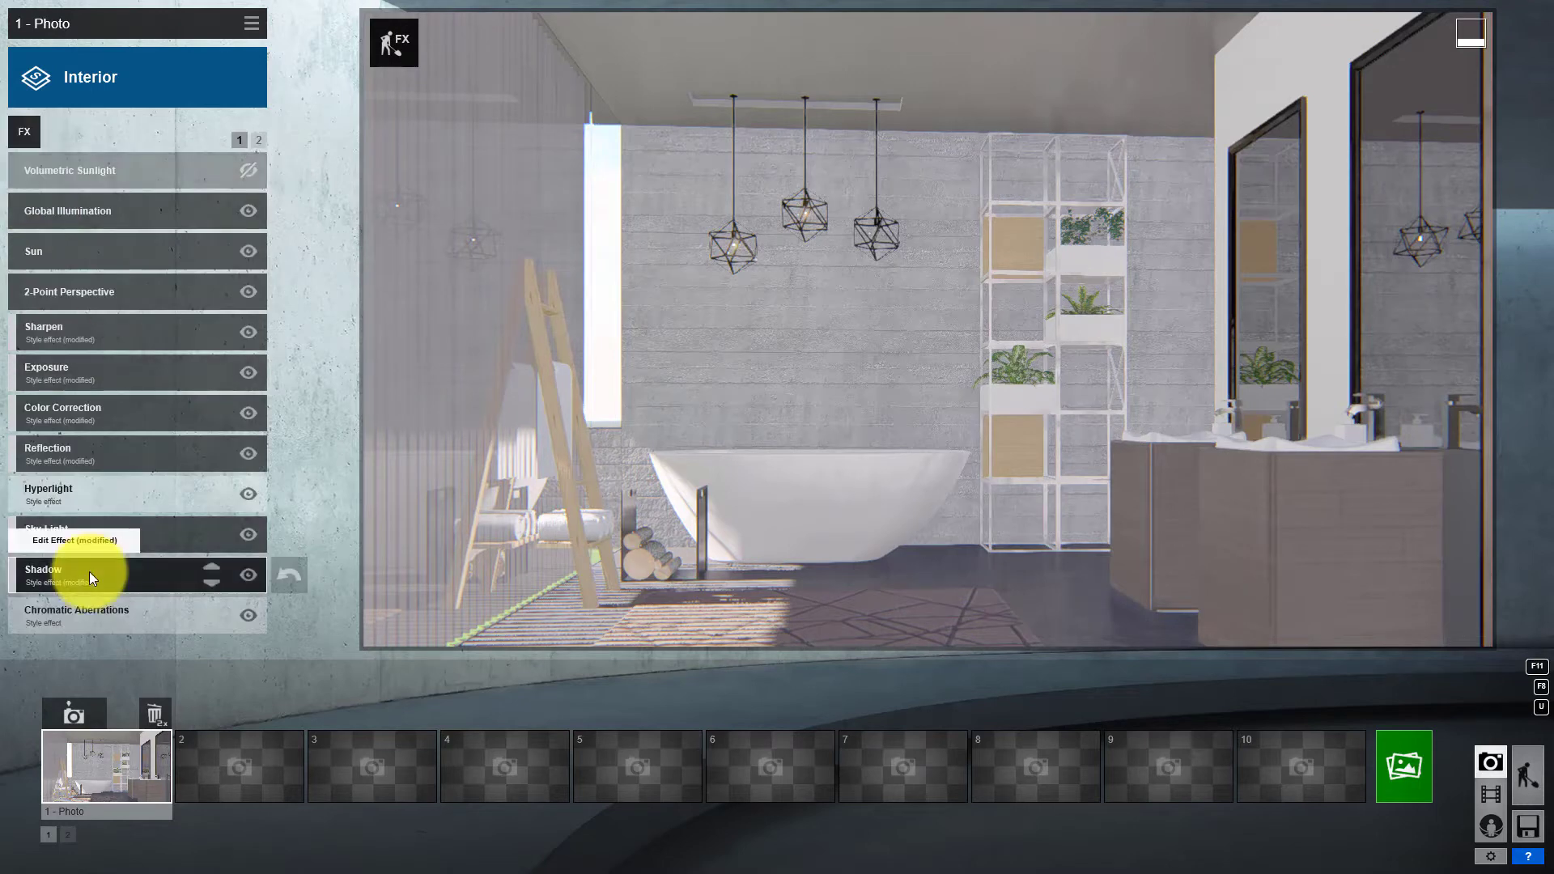
Step: Brighten the Shadow effect, check 2-Point Perspective, and close the finished render
left_click(89, 572)
left_click_drag(47, 246, 66, 246)
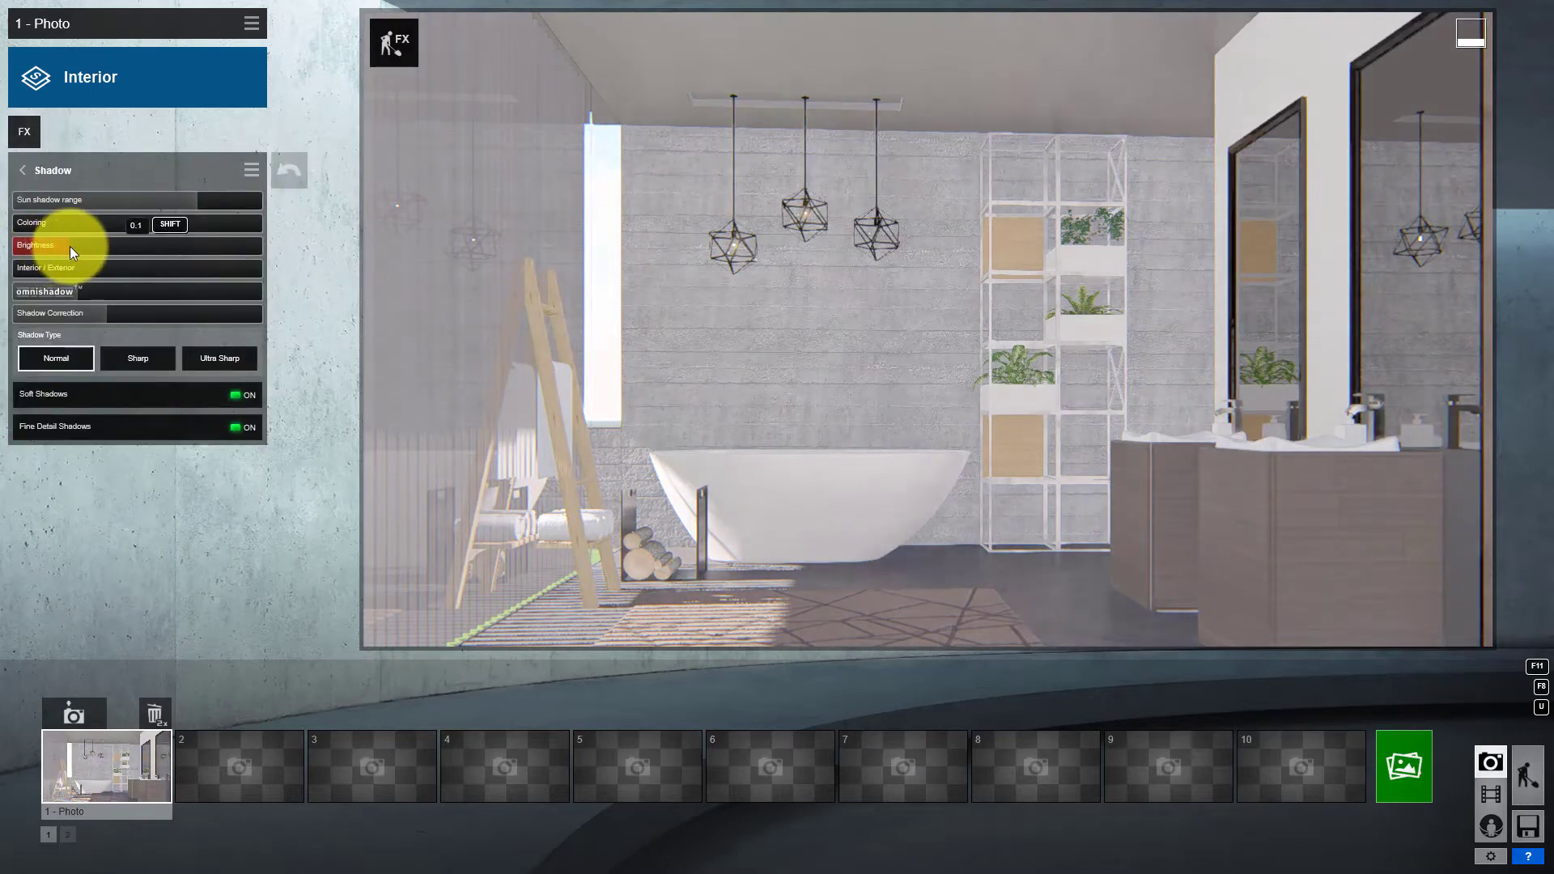
left_click(90, 169)
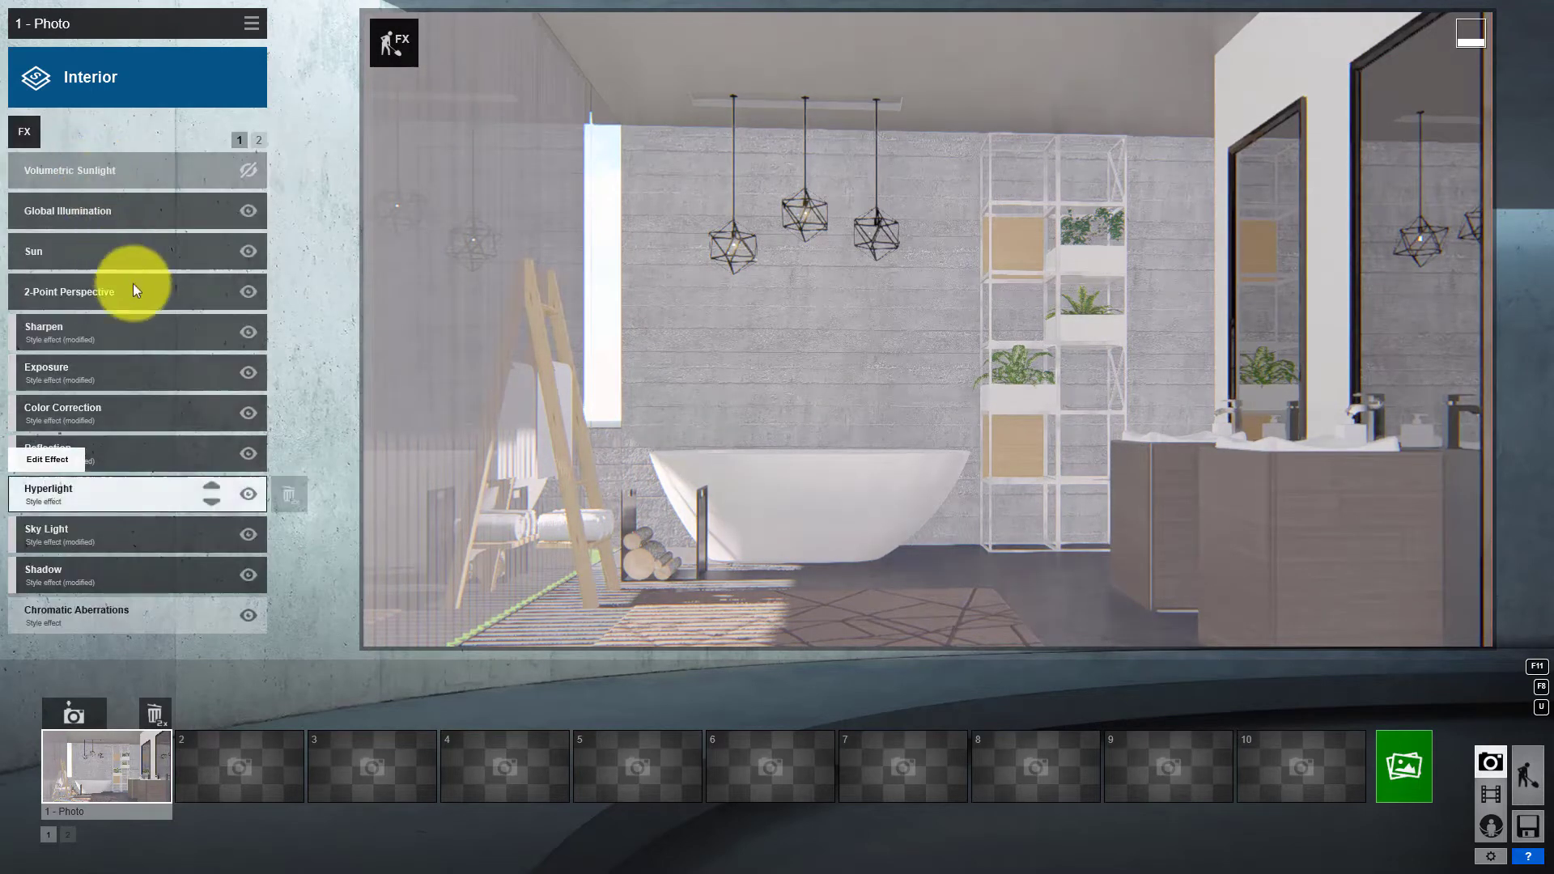
left_click(133, 285)
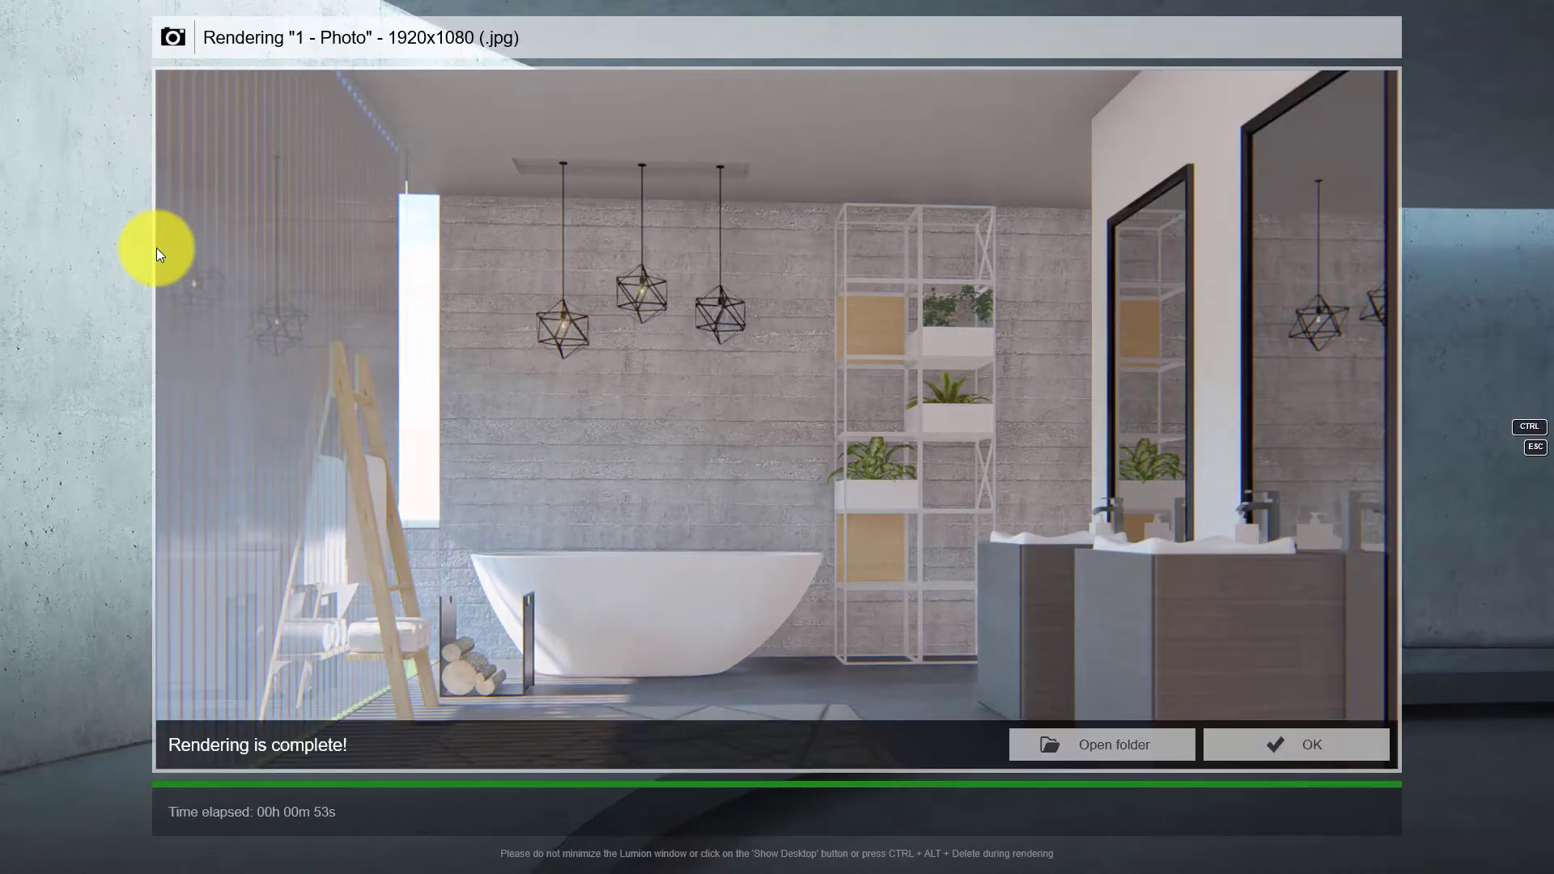
left_click(1317, 746)
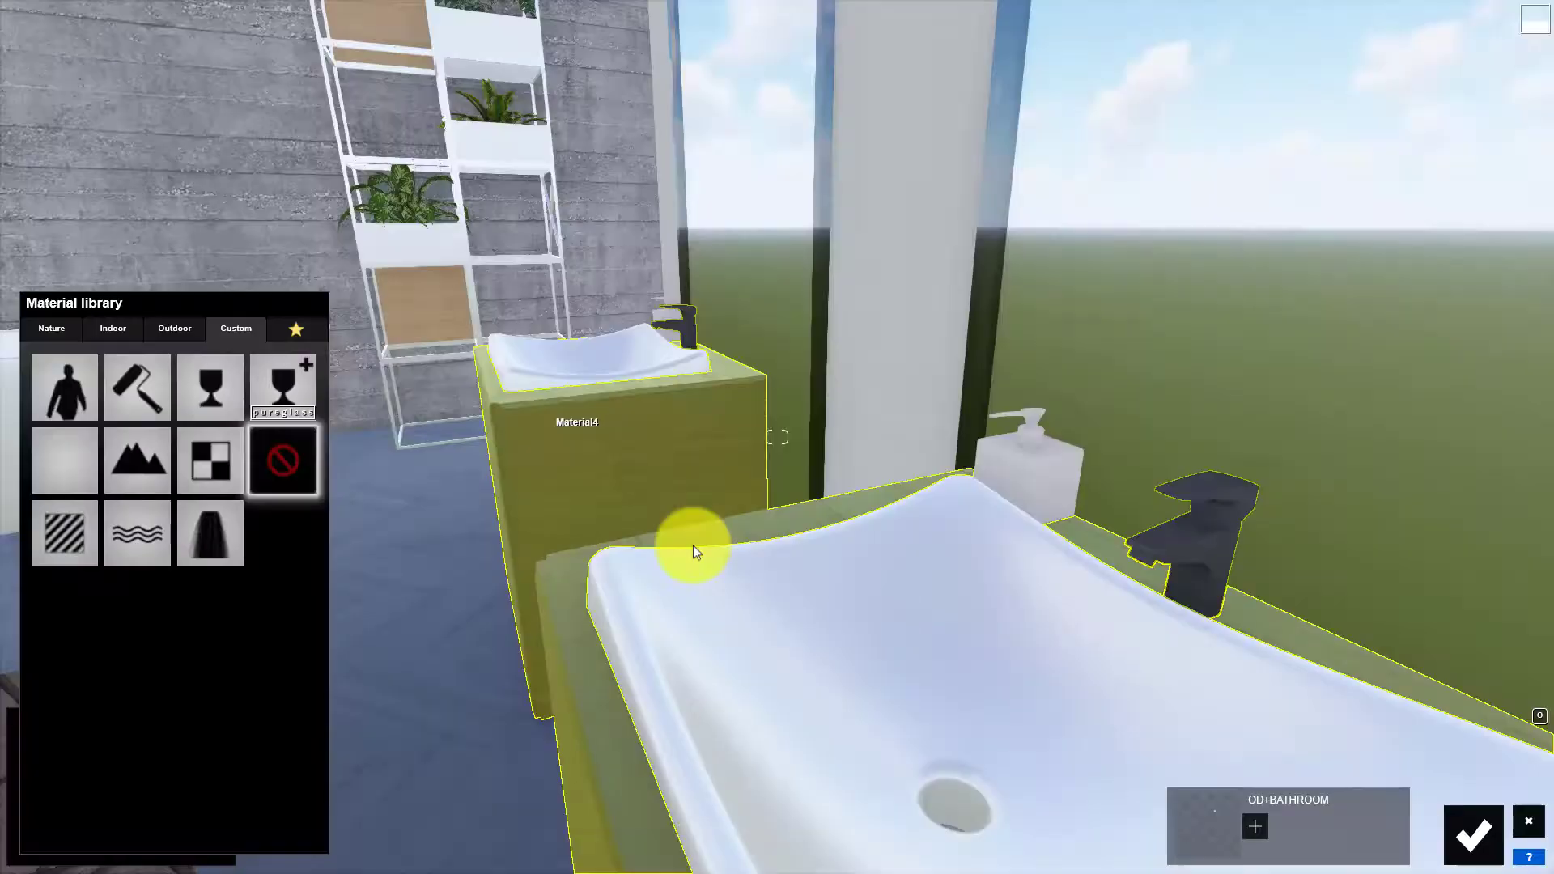
Step: Give the cabinet dark wood and the faucet a dark metal tinted pale yellow
left_click(693, 546)
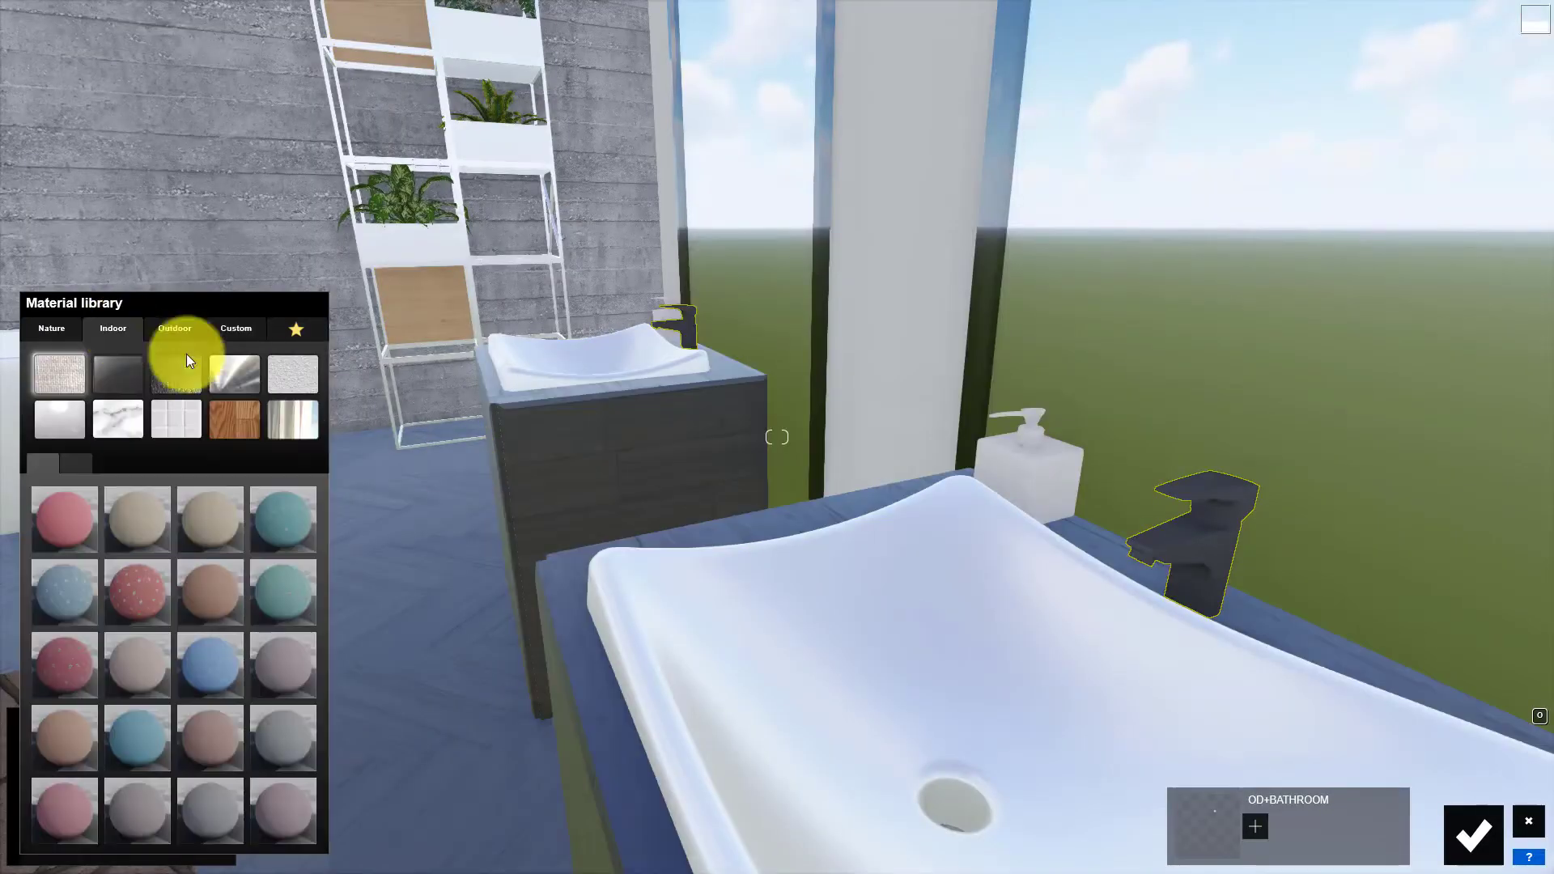
left_click(80, 525)
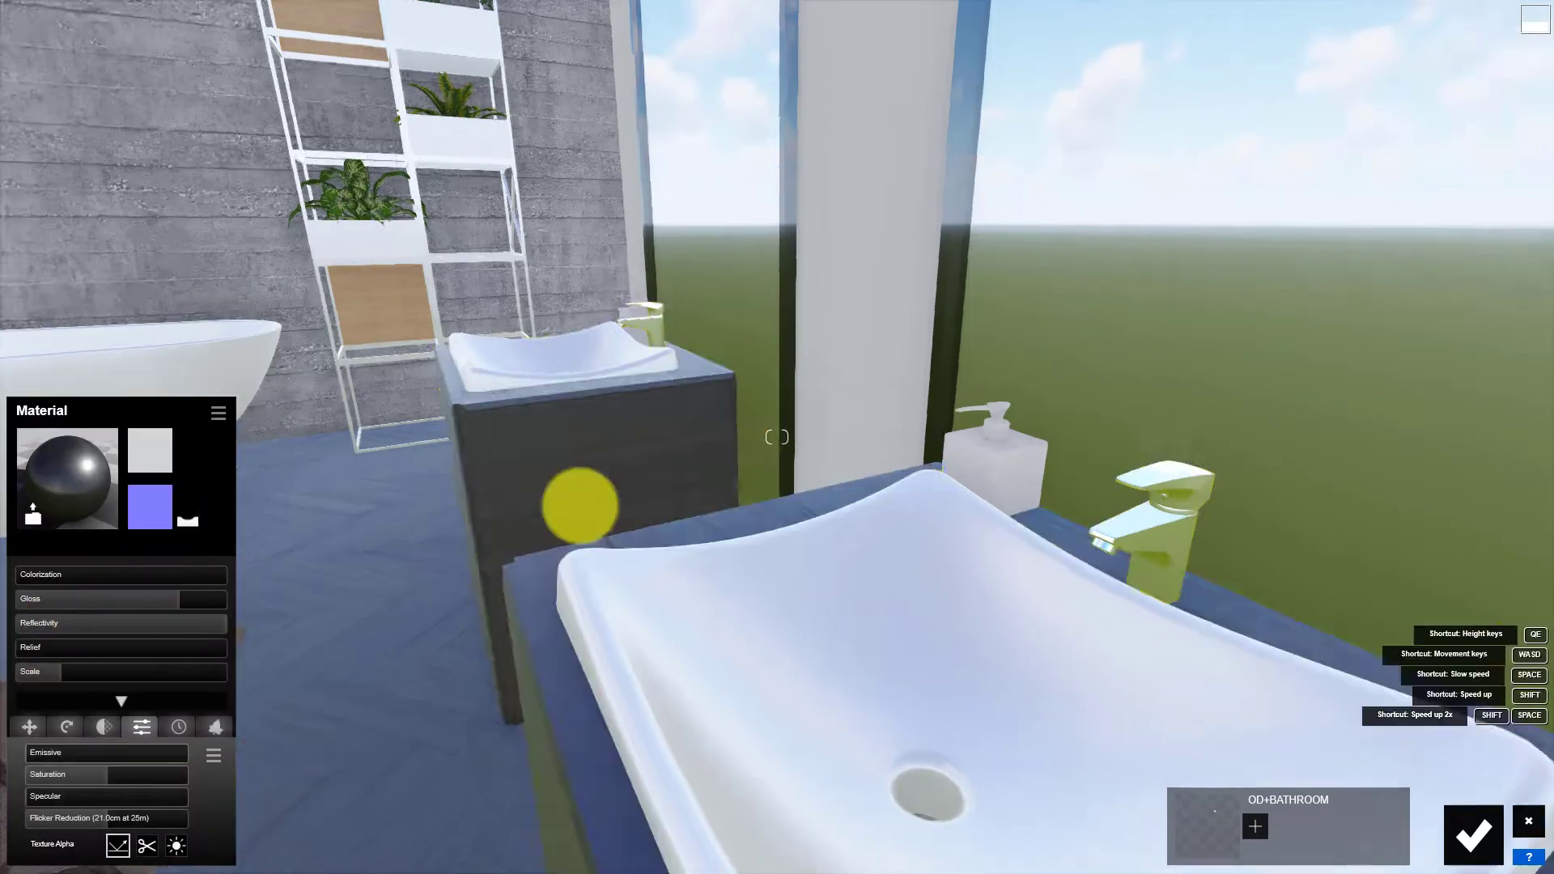
right_click_drag(555, 502, 756, 462)
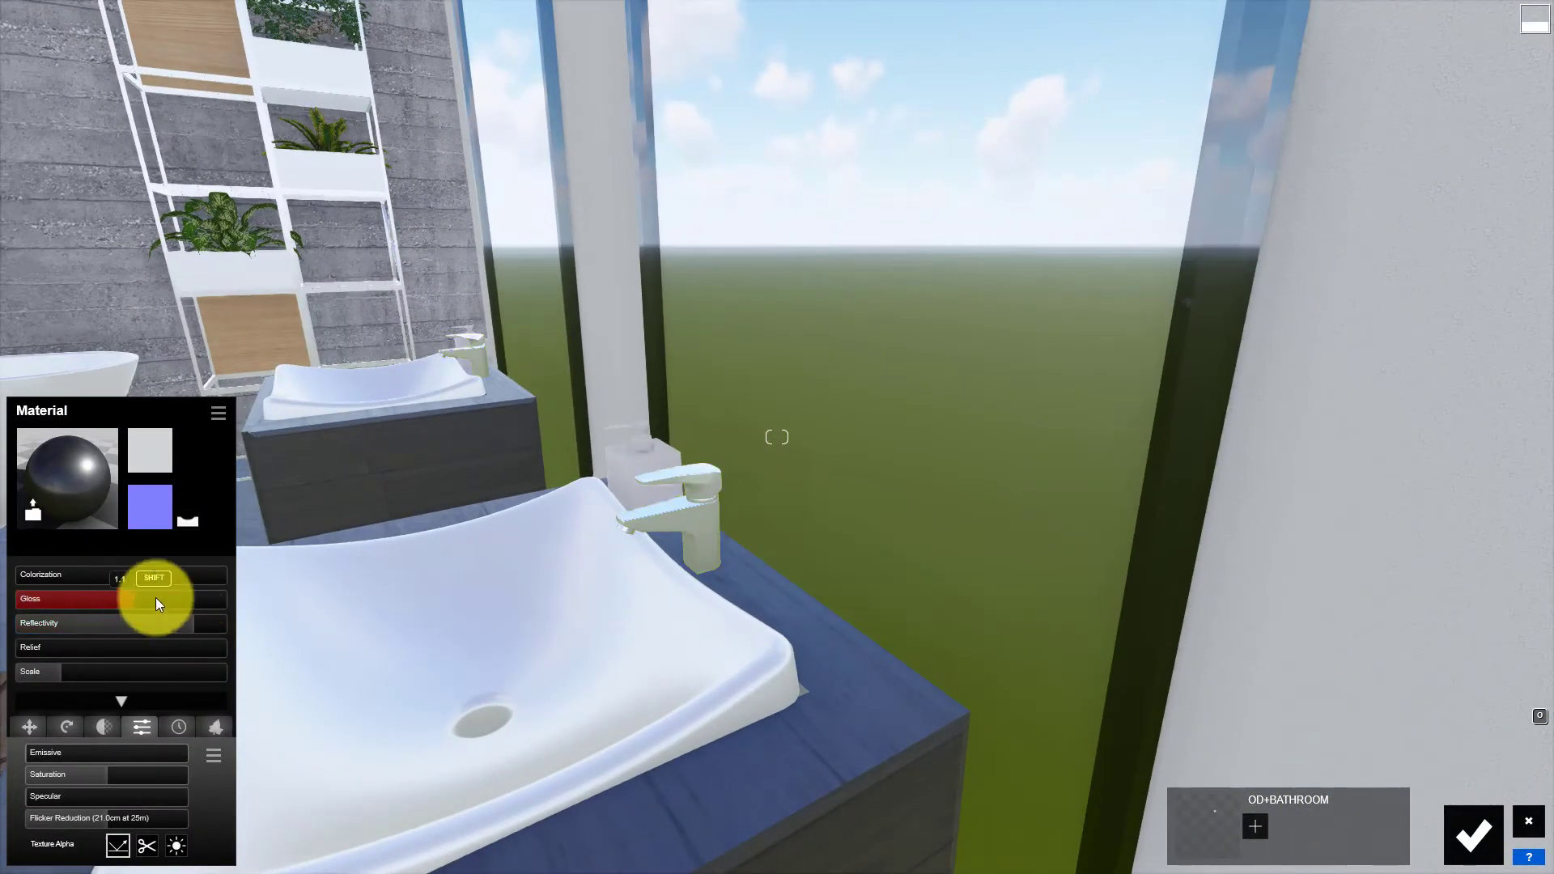
left_click(66, 522)
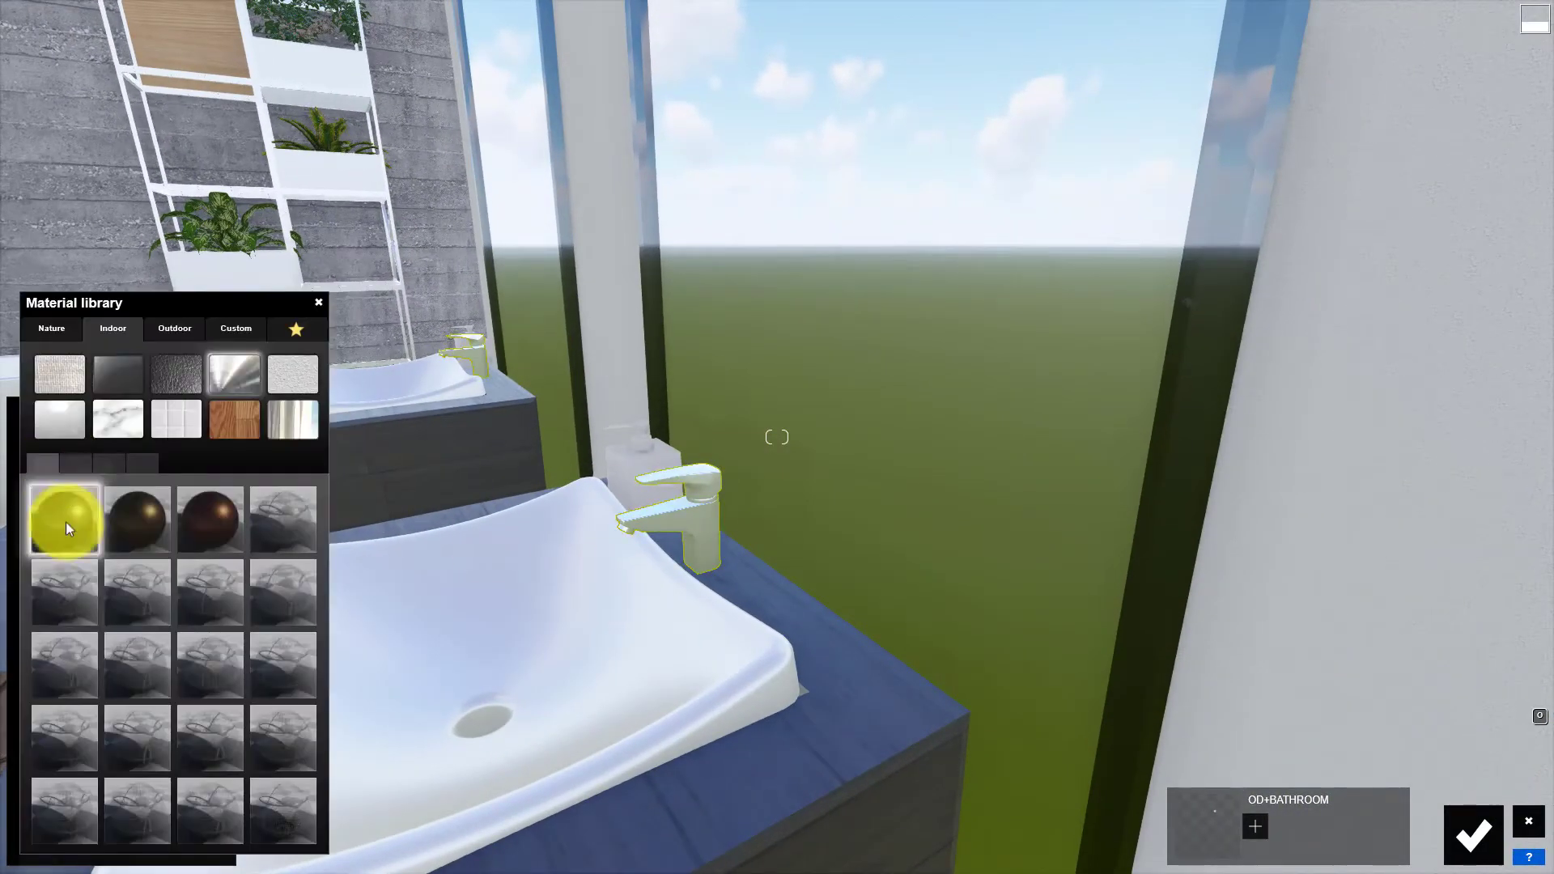
left_click(217, 793)
left_click_drag(36, 577, 173, 576)
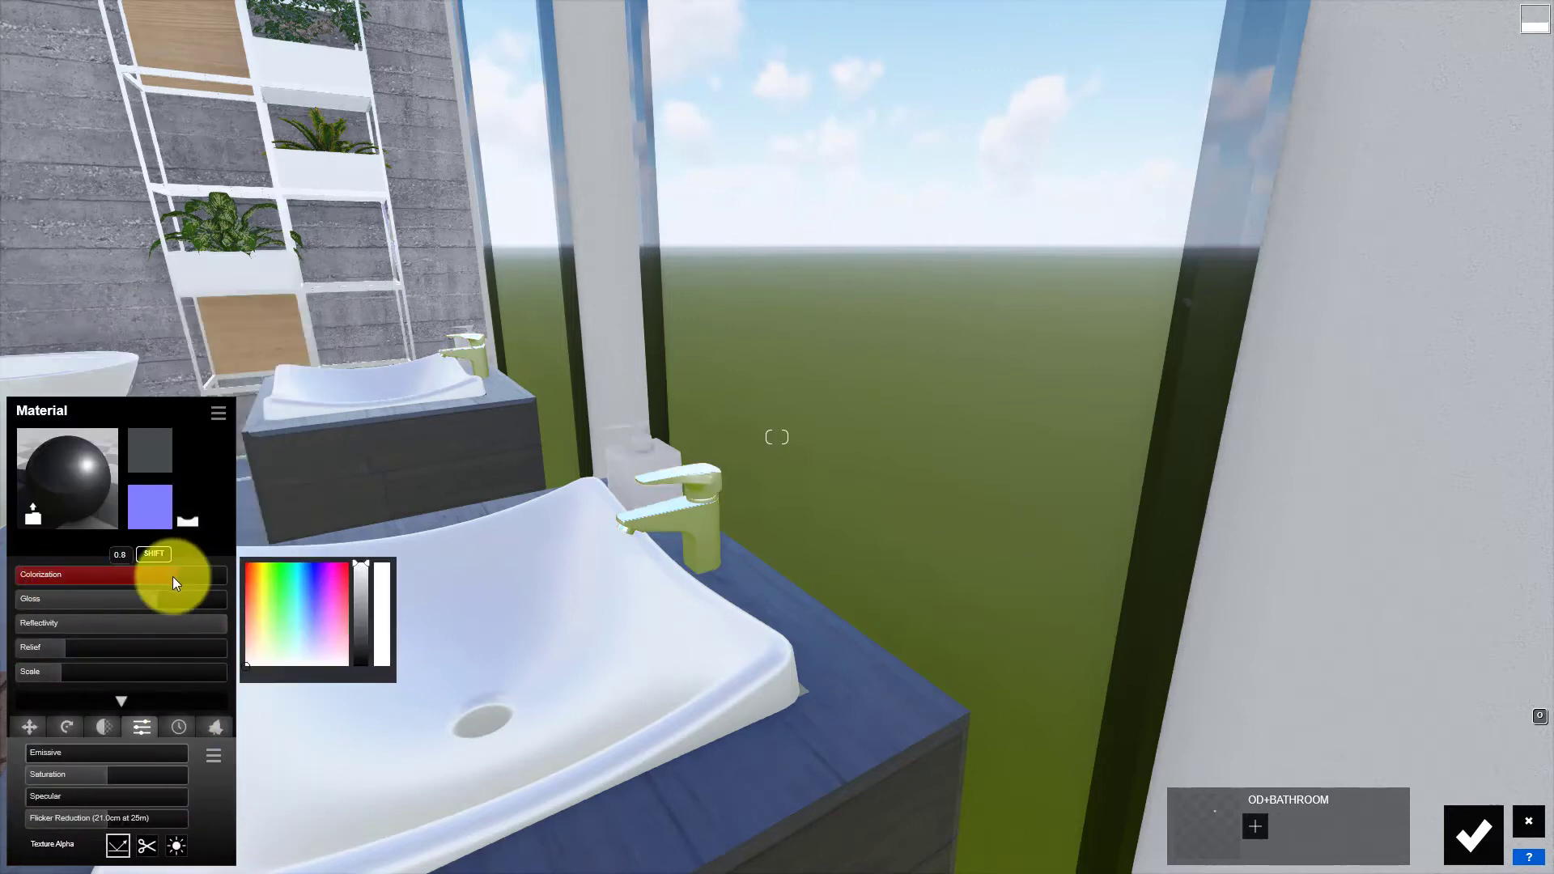
left_click(1473, 835)
Step: Return to the Photo 1 camera view and confirm the floor material
left_click(1497, 756)
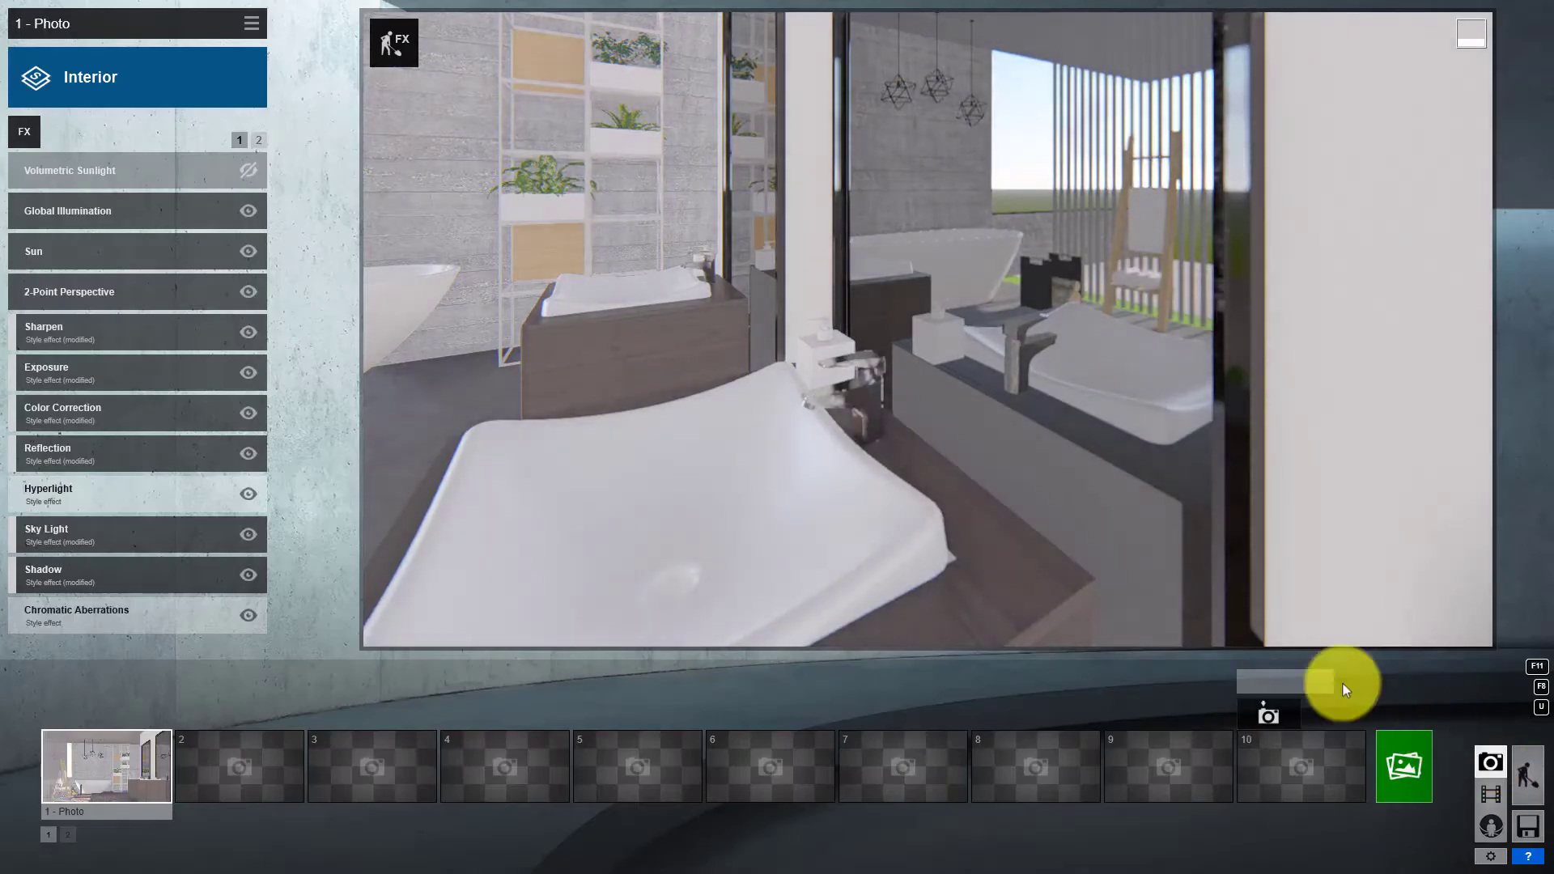
left_click(128, 754)
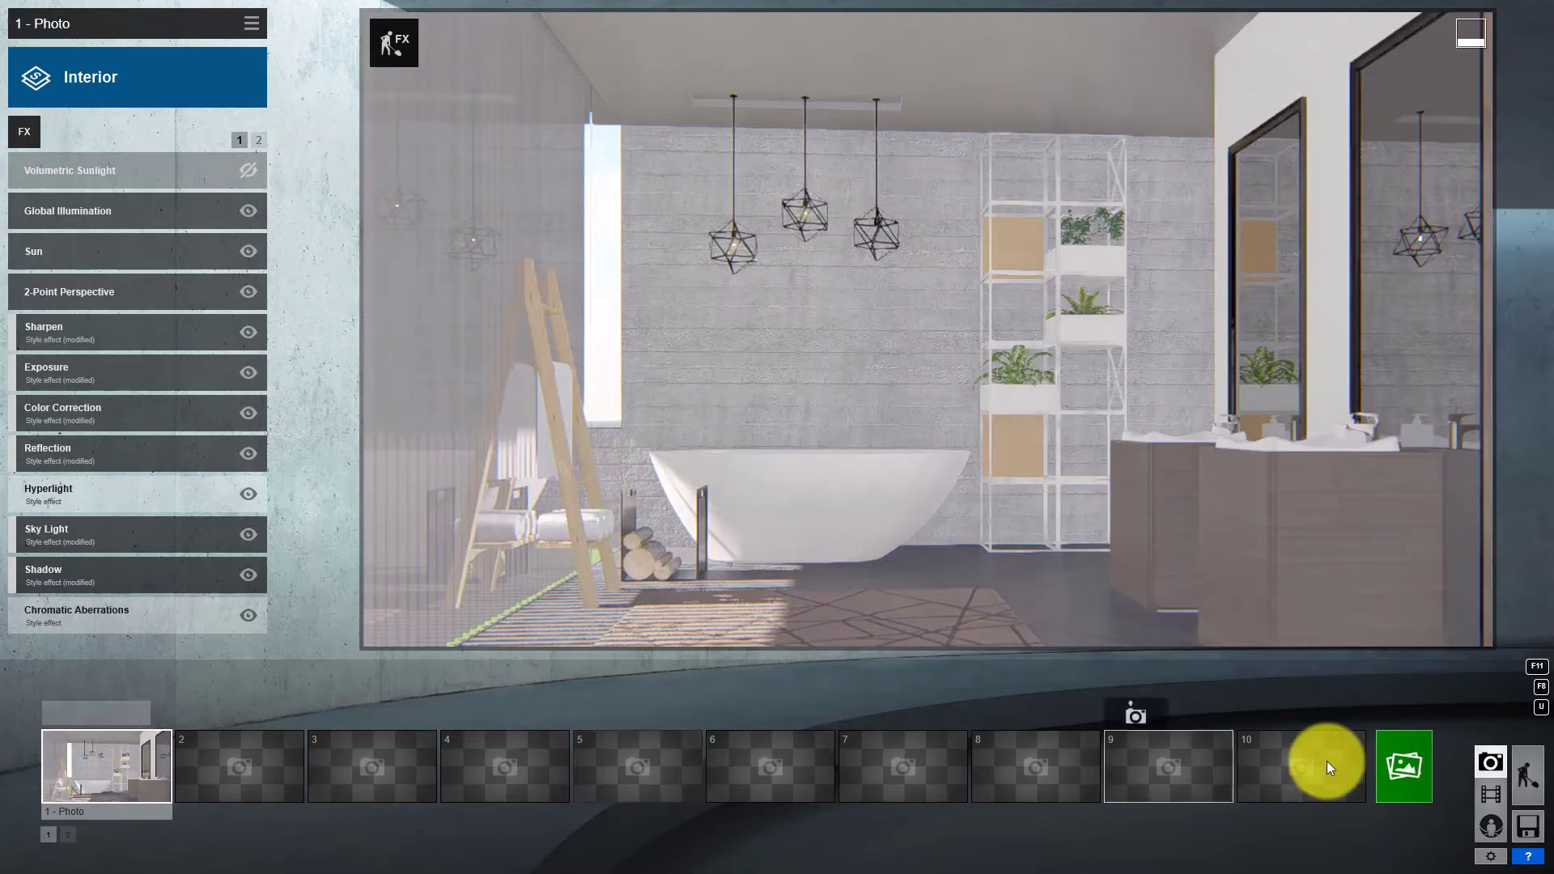
left_click(1402, 773)
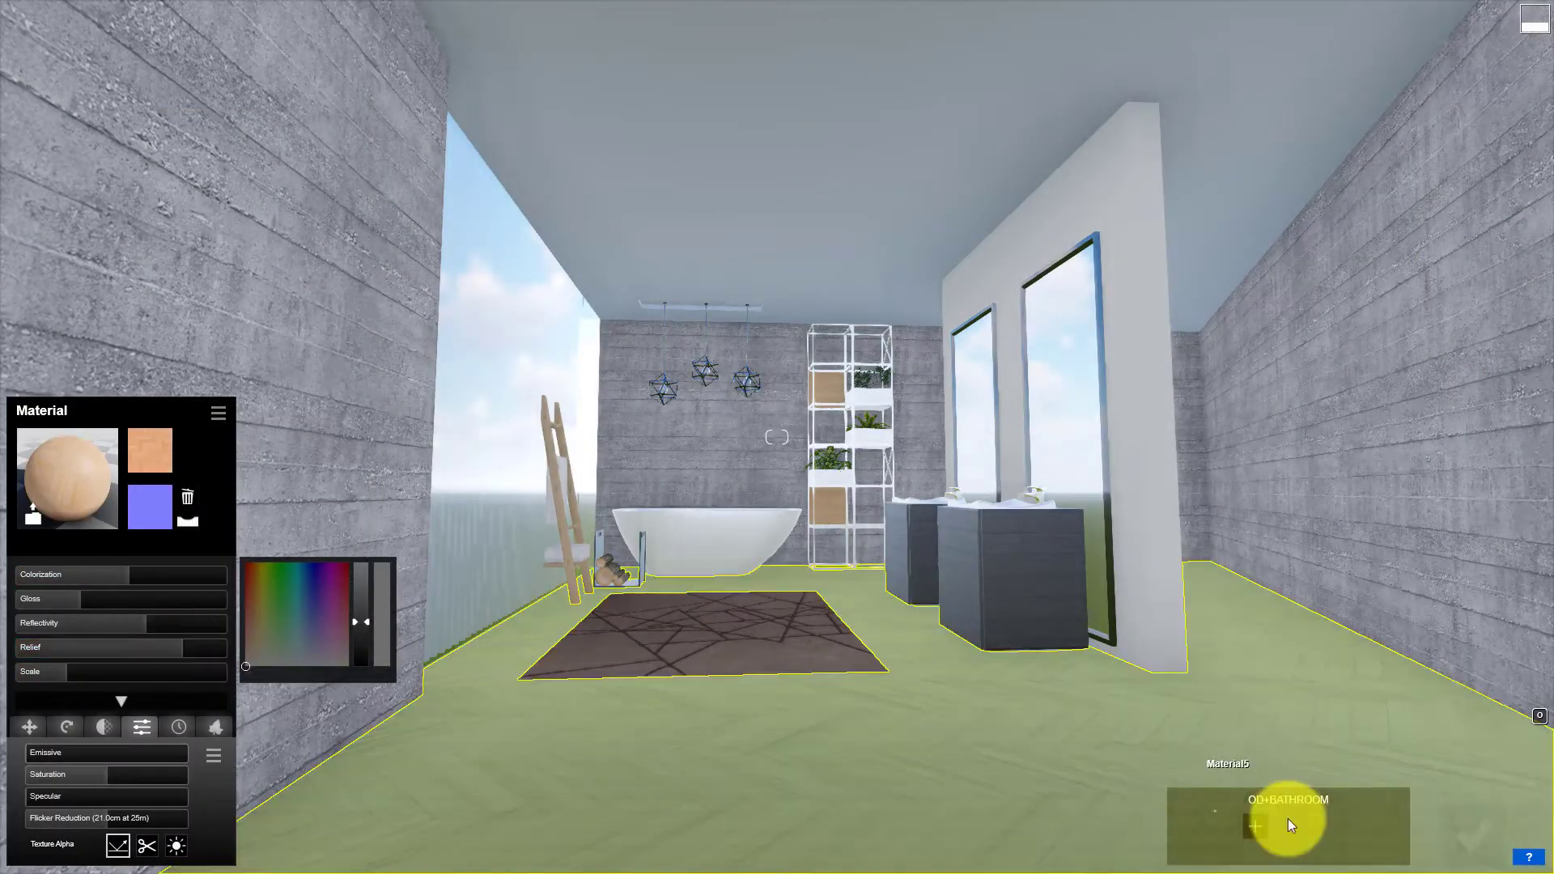
left_click(1473, 833)
Step: Place the first light from Lights and Utilities in the bathroom
left_click(34, 741)
left_click(125, 847)
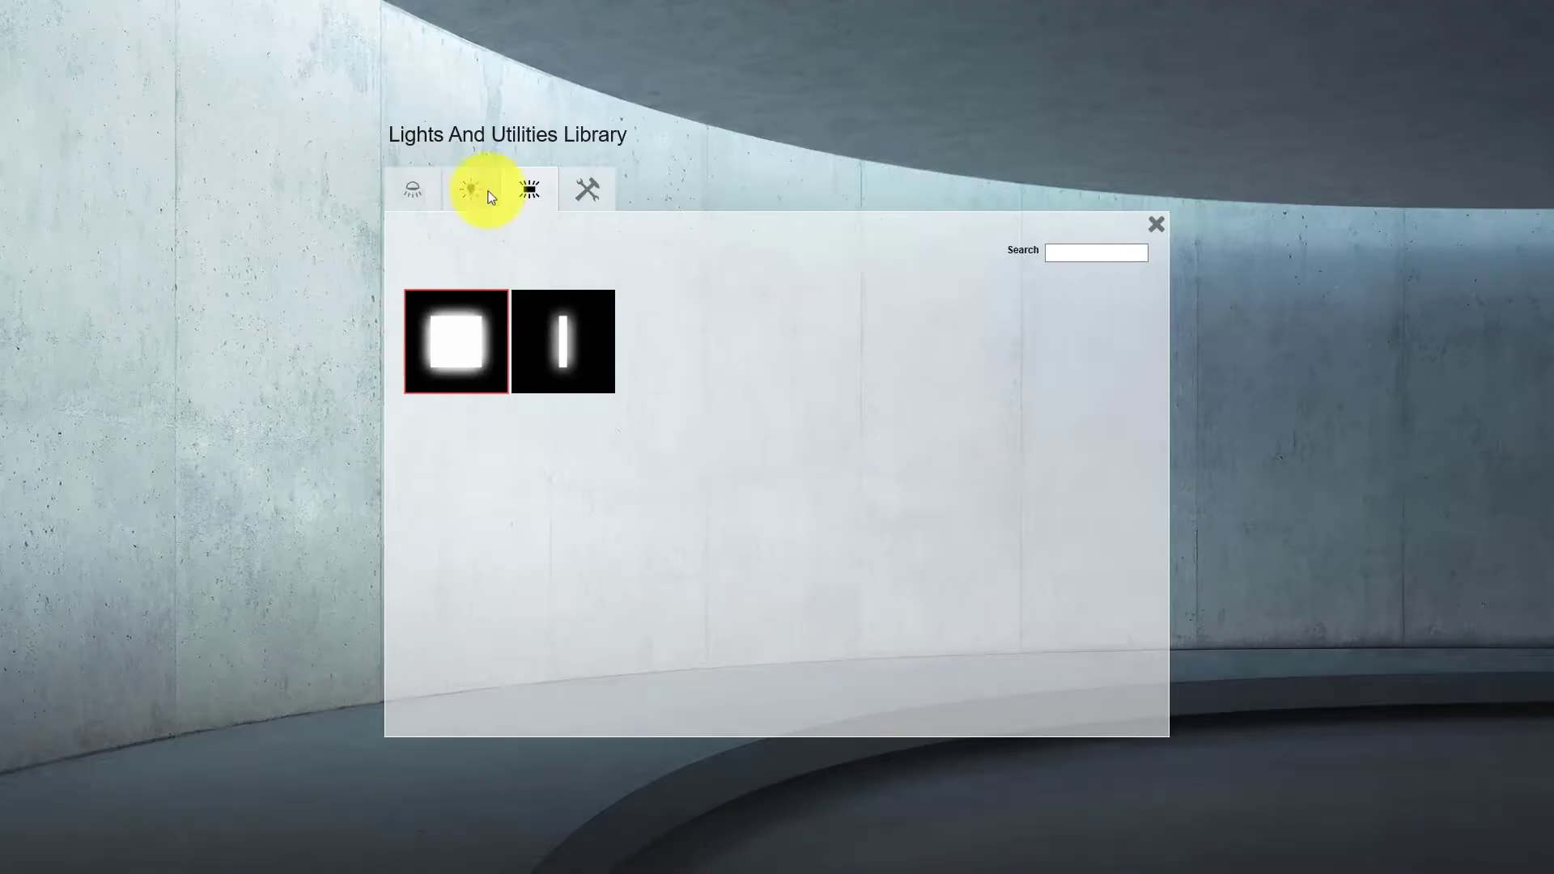
left_click(474, 190)
left_click(454, 340)
left_click(848, 357)
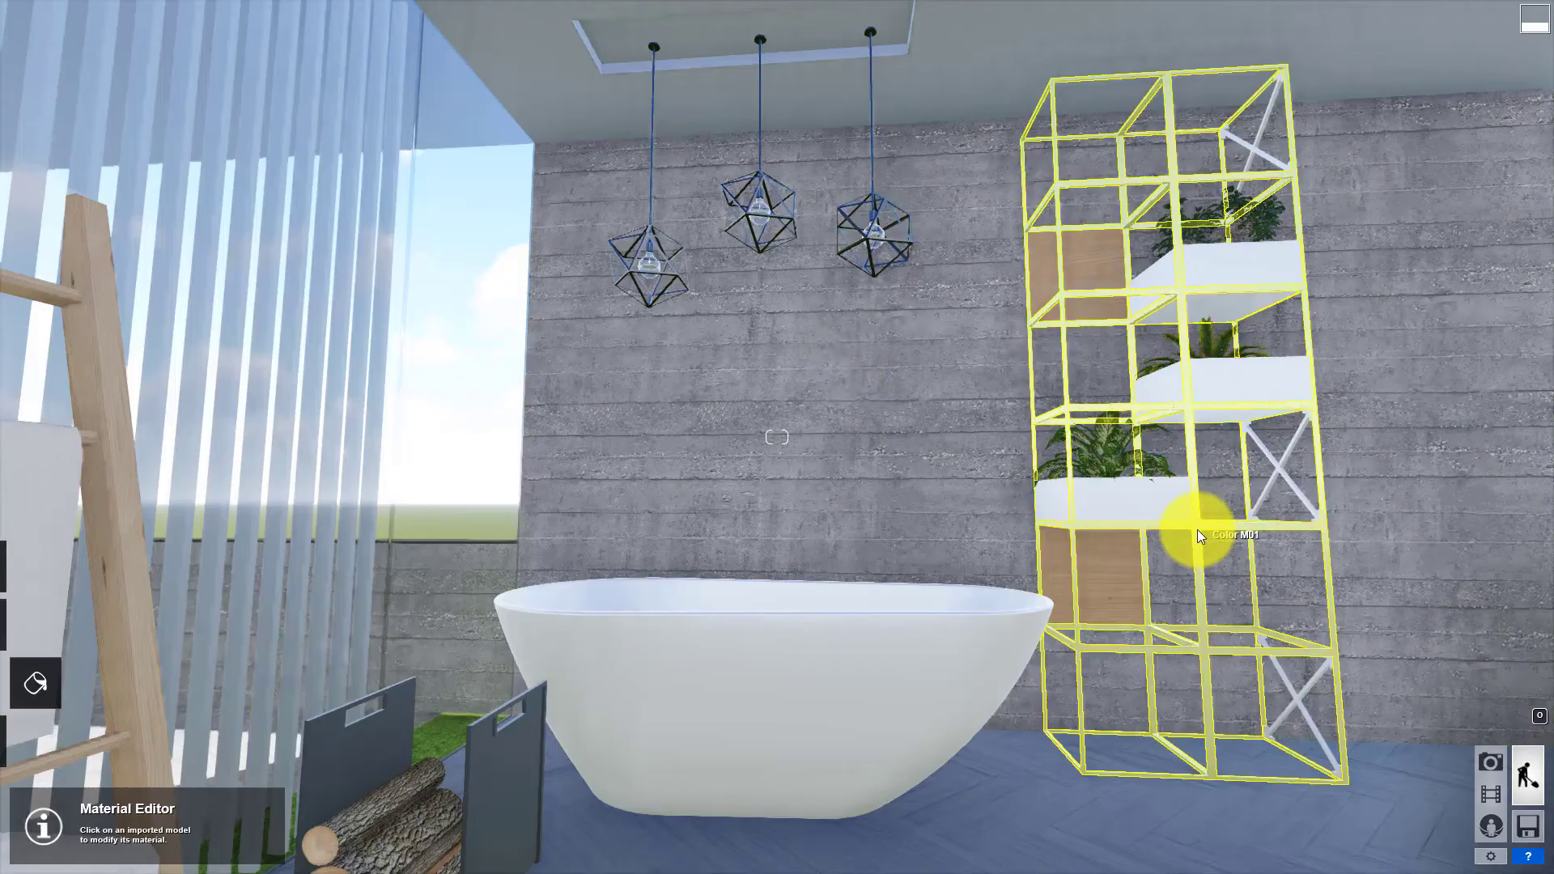
Step: Give the shelving unit a dark metal material
left_click(1197, 521)
left_click(65, 528)
left_click(216, 818)
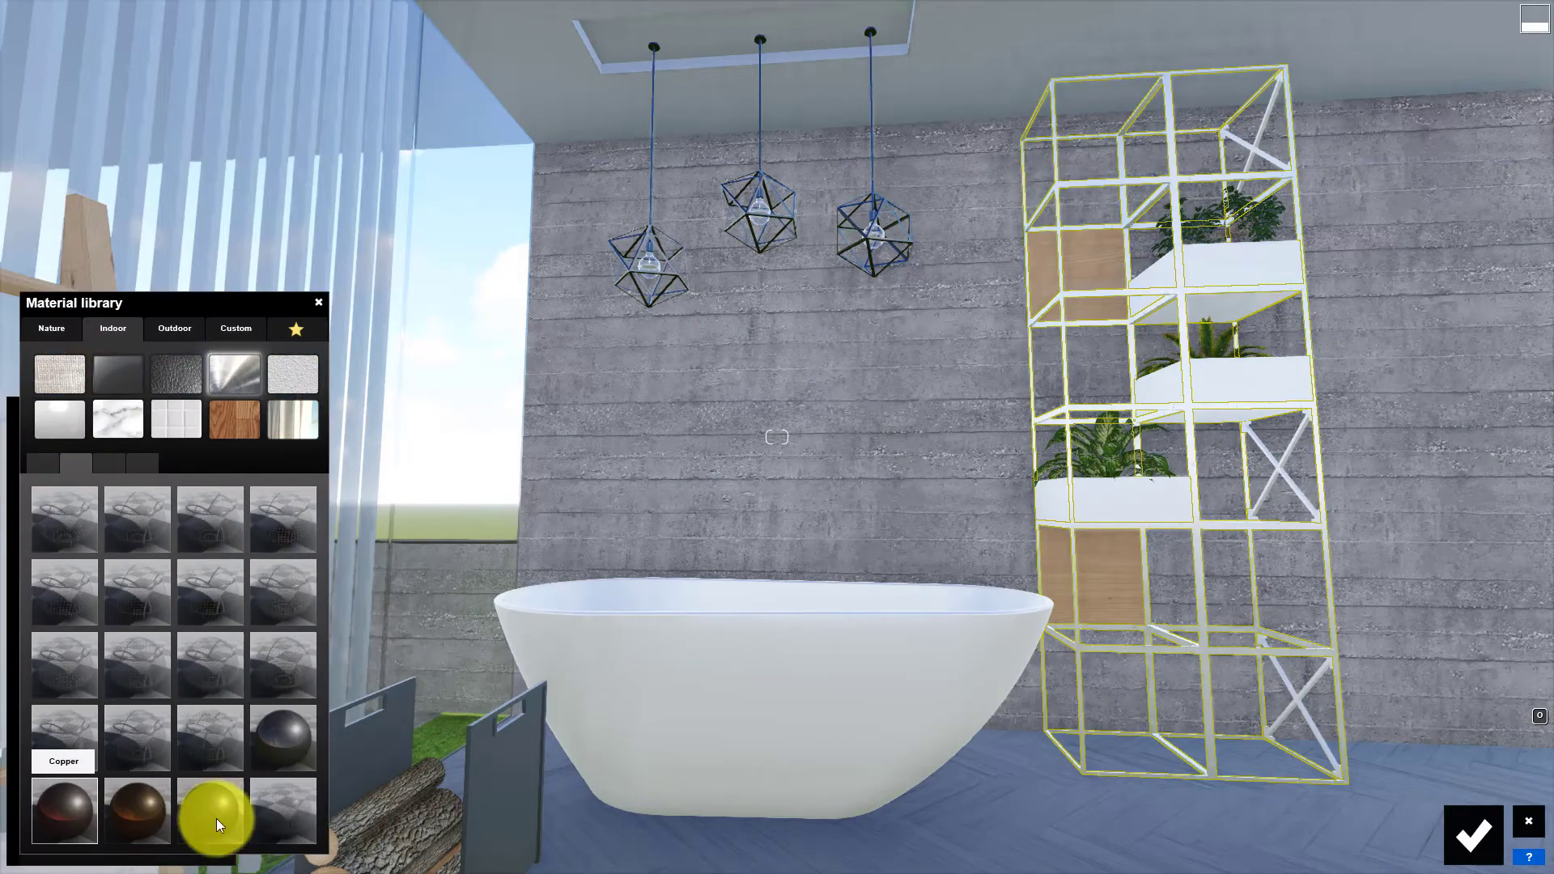
left_click(1474, 835)
Step: In Photo 1, lower contrast and brightness in the Color Correction effect
left_click(1490, 765)
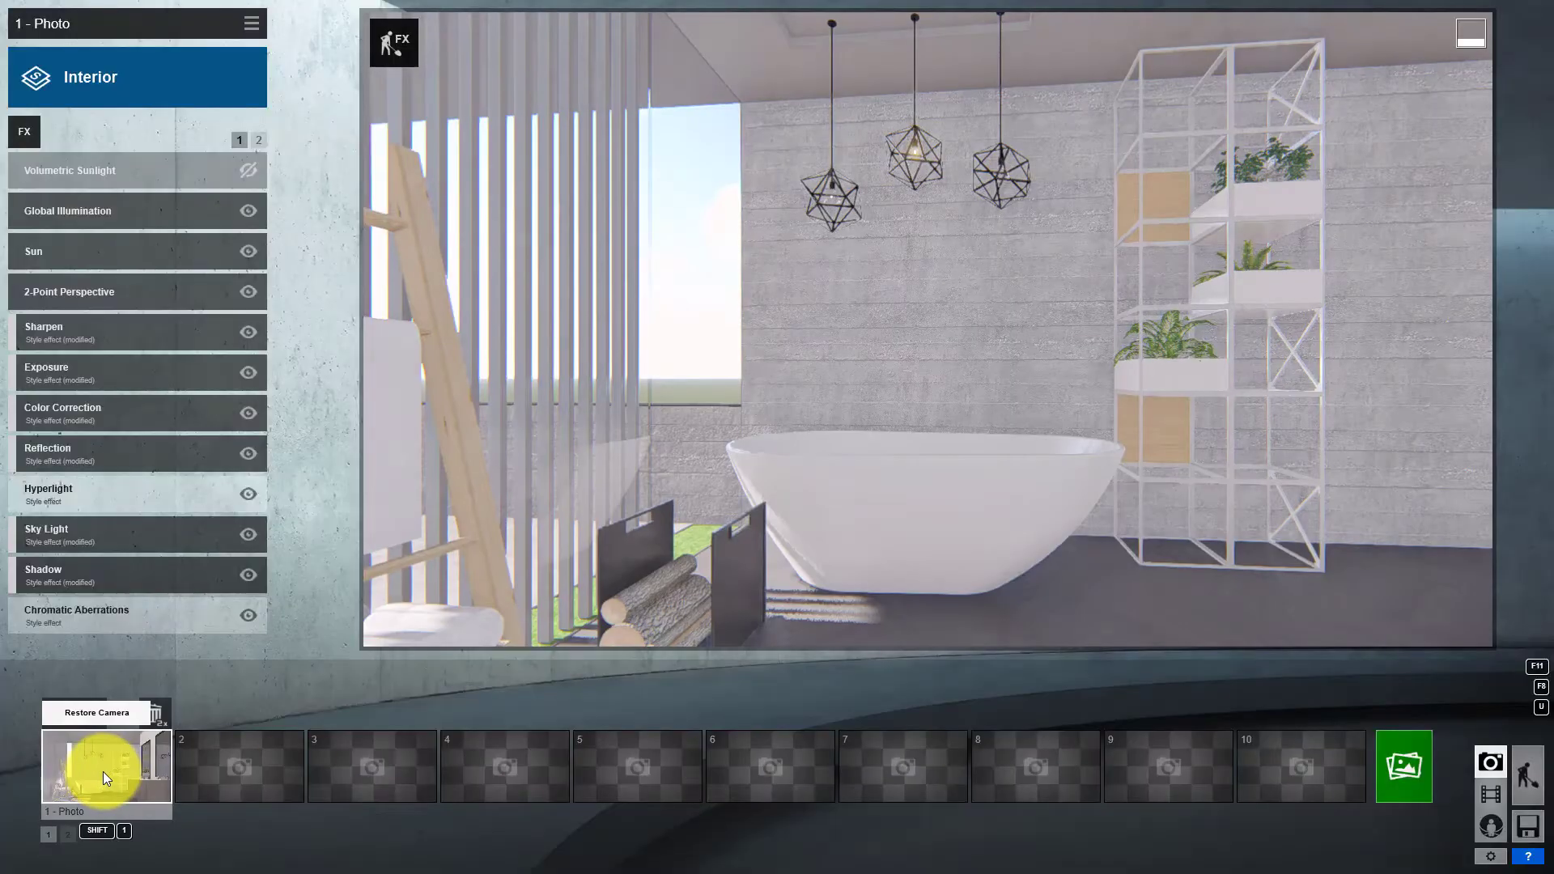
left_click(104, 768)
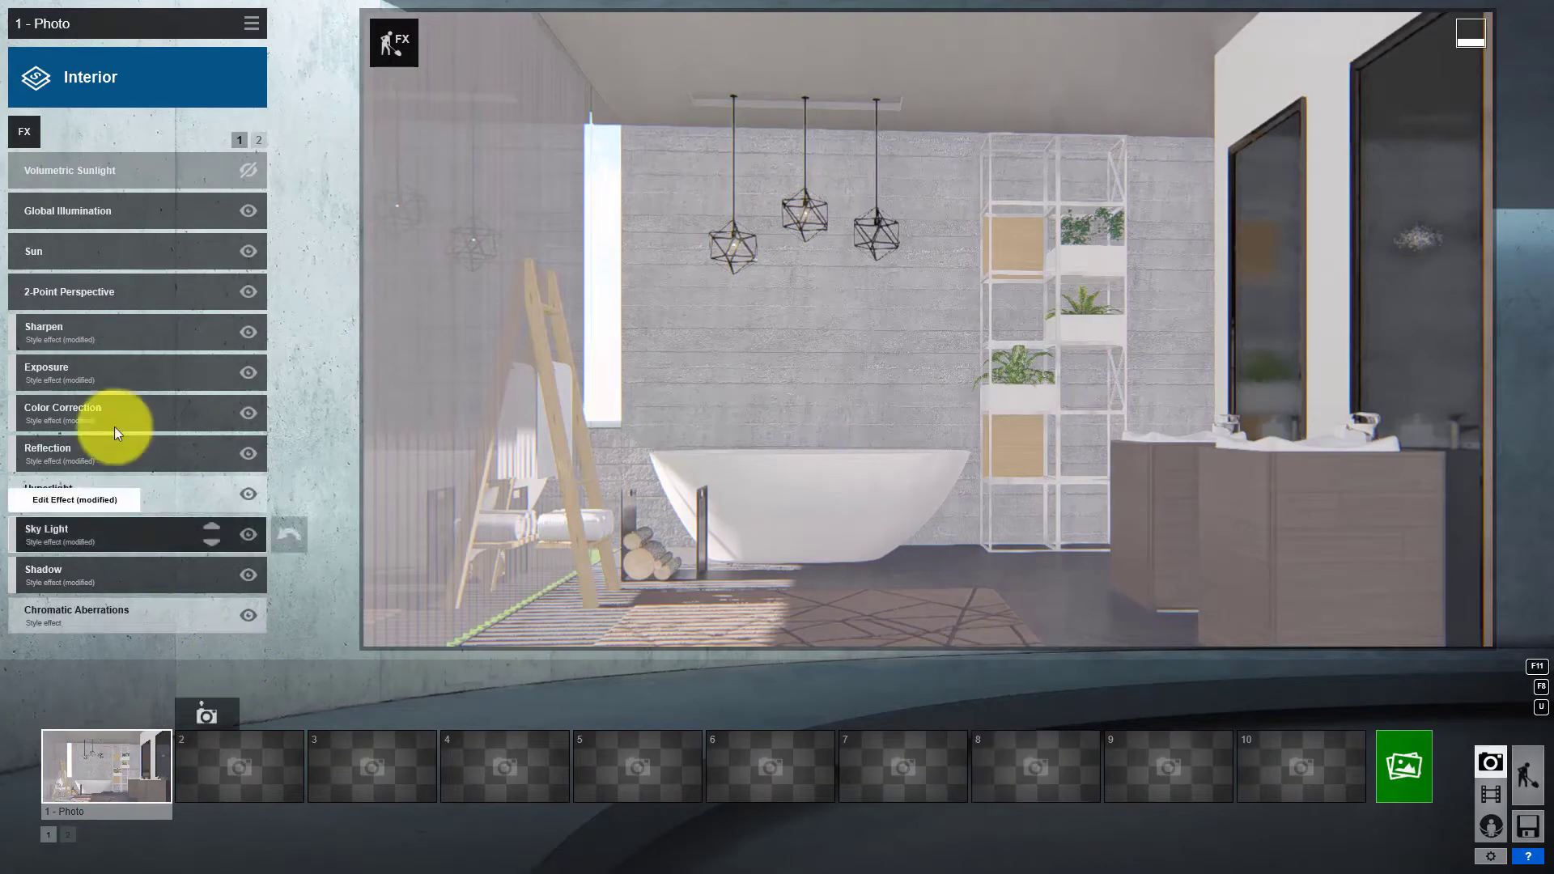
left_click(107, 373)
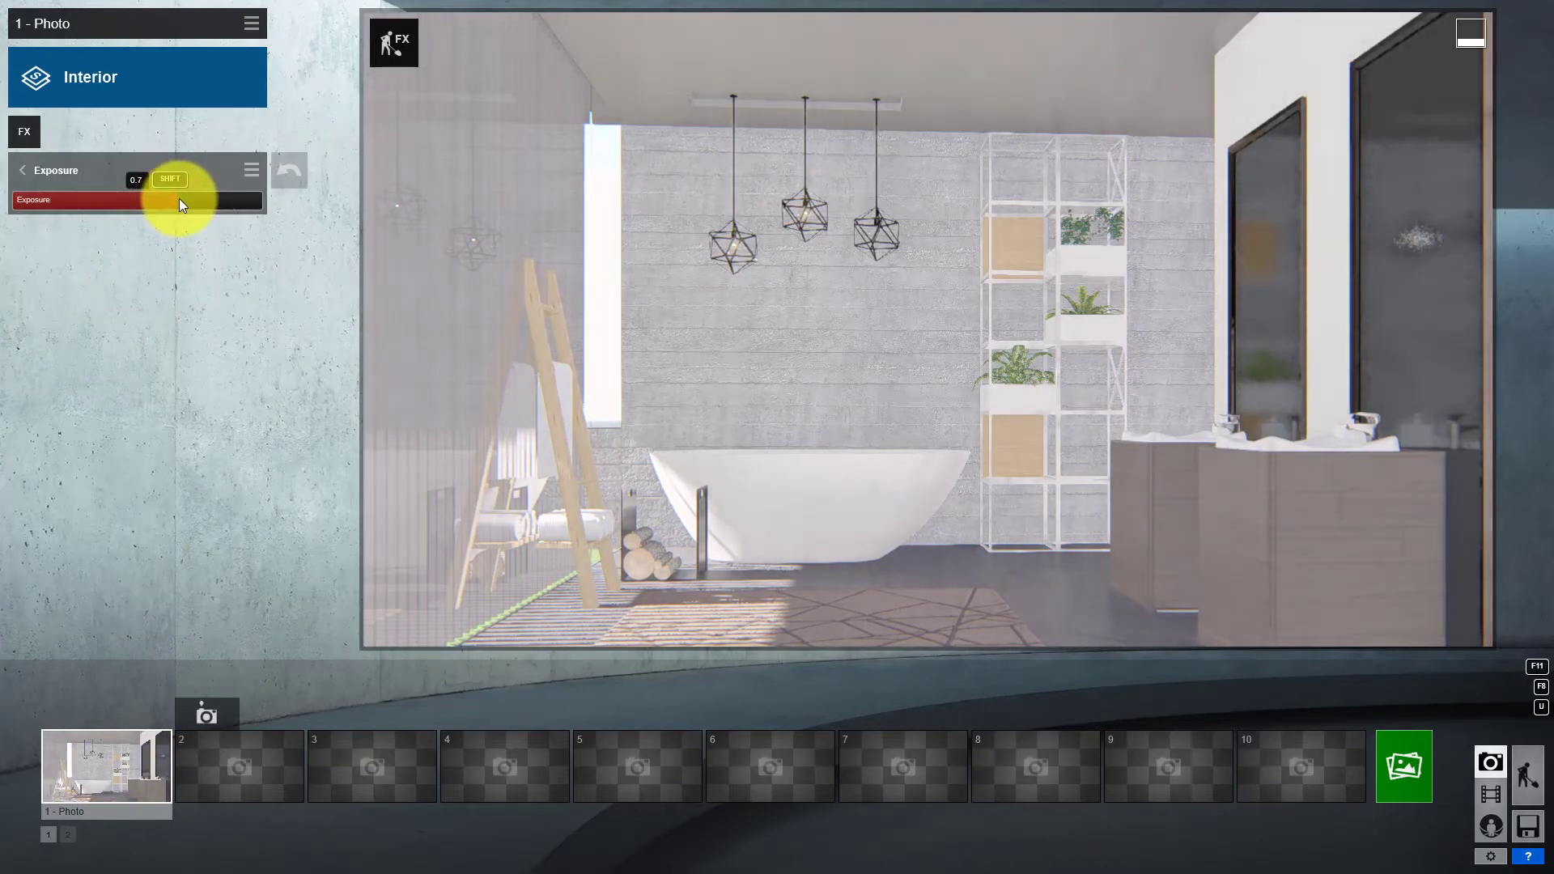
left_click(28, 171)
left_click(76, 405)
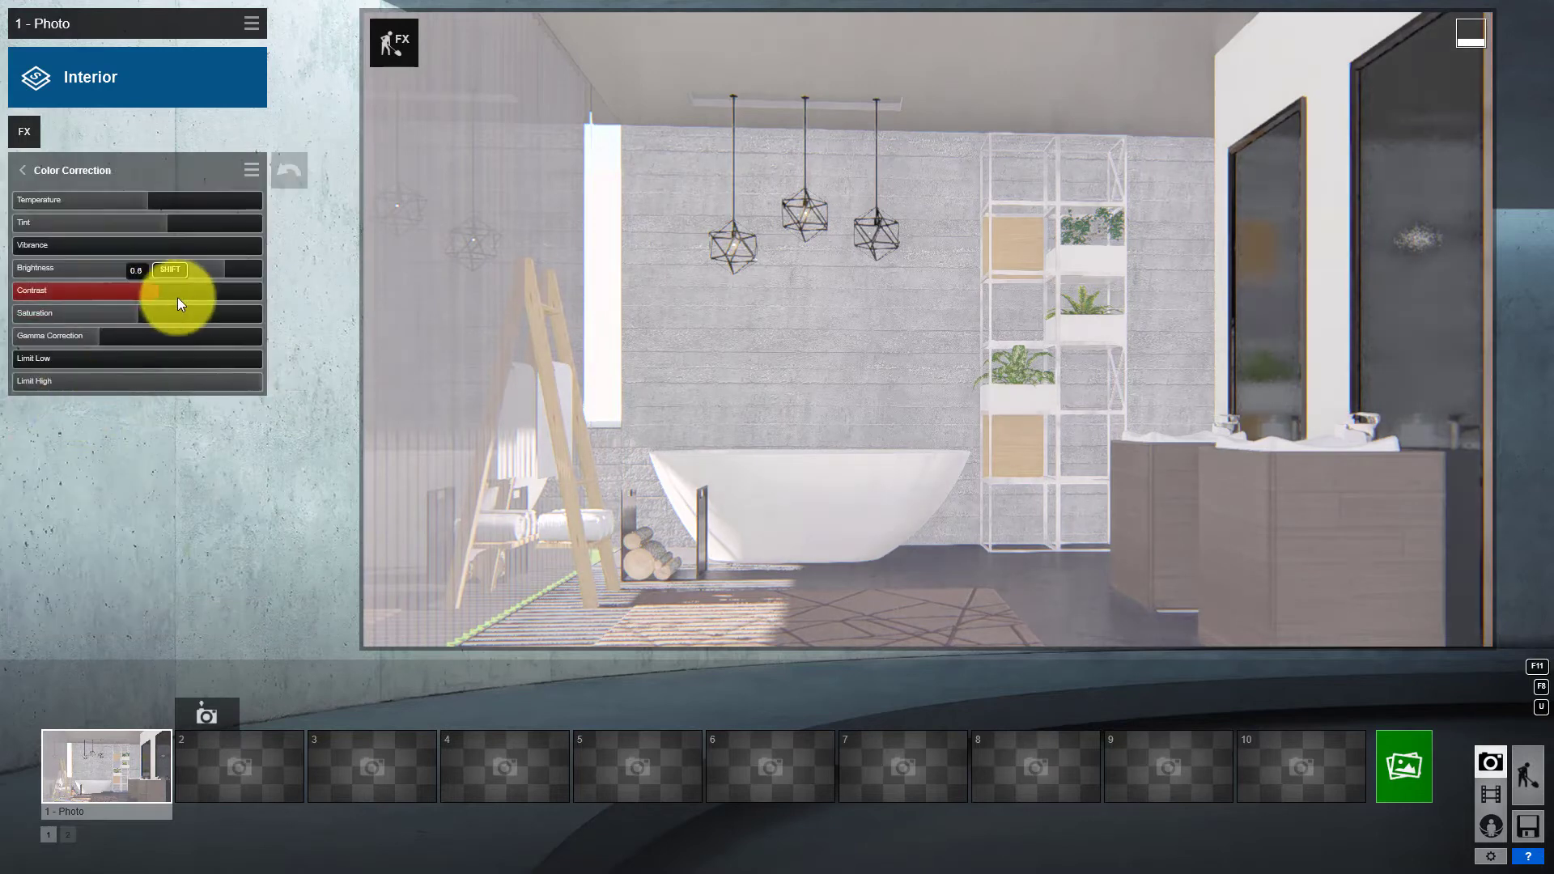
left_click_drag(204, 304, 150, 293)
left_click(198, 270)
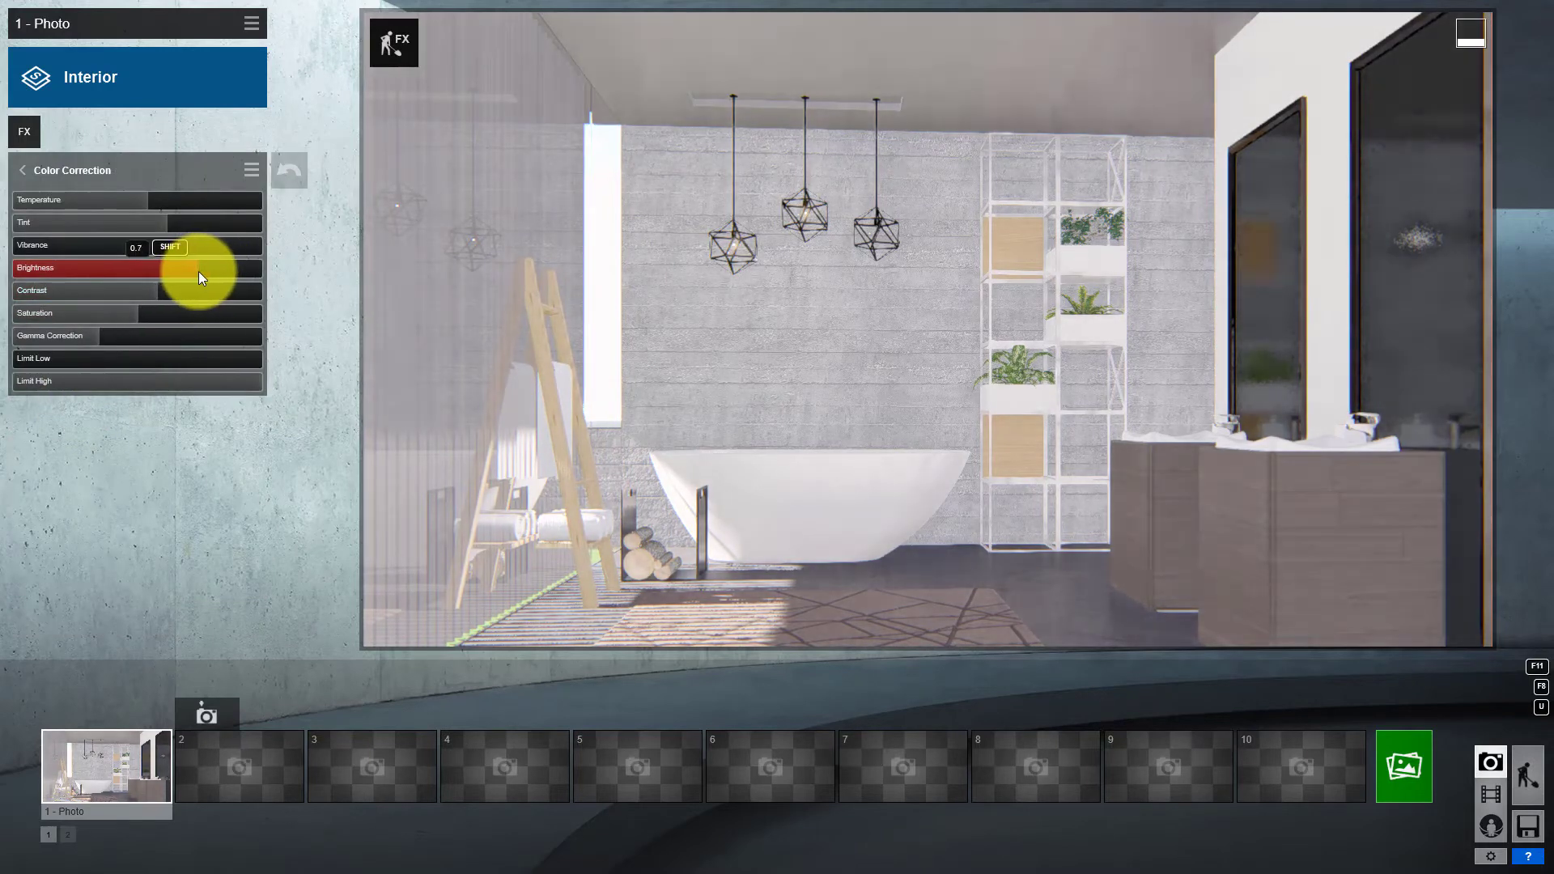
Step: Apply the Chrome material to the mirror in Build mode
left_click(1523, 773)
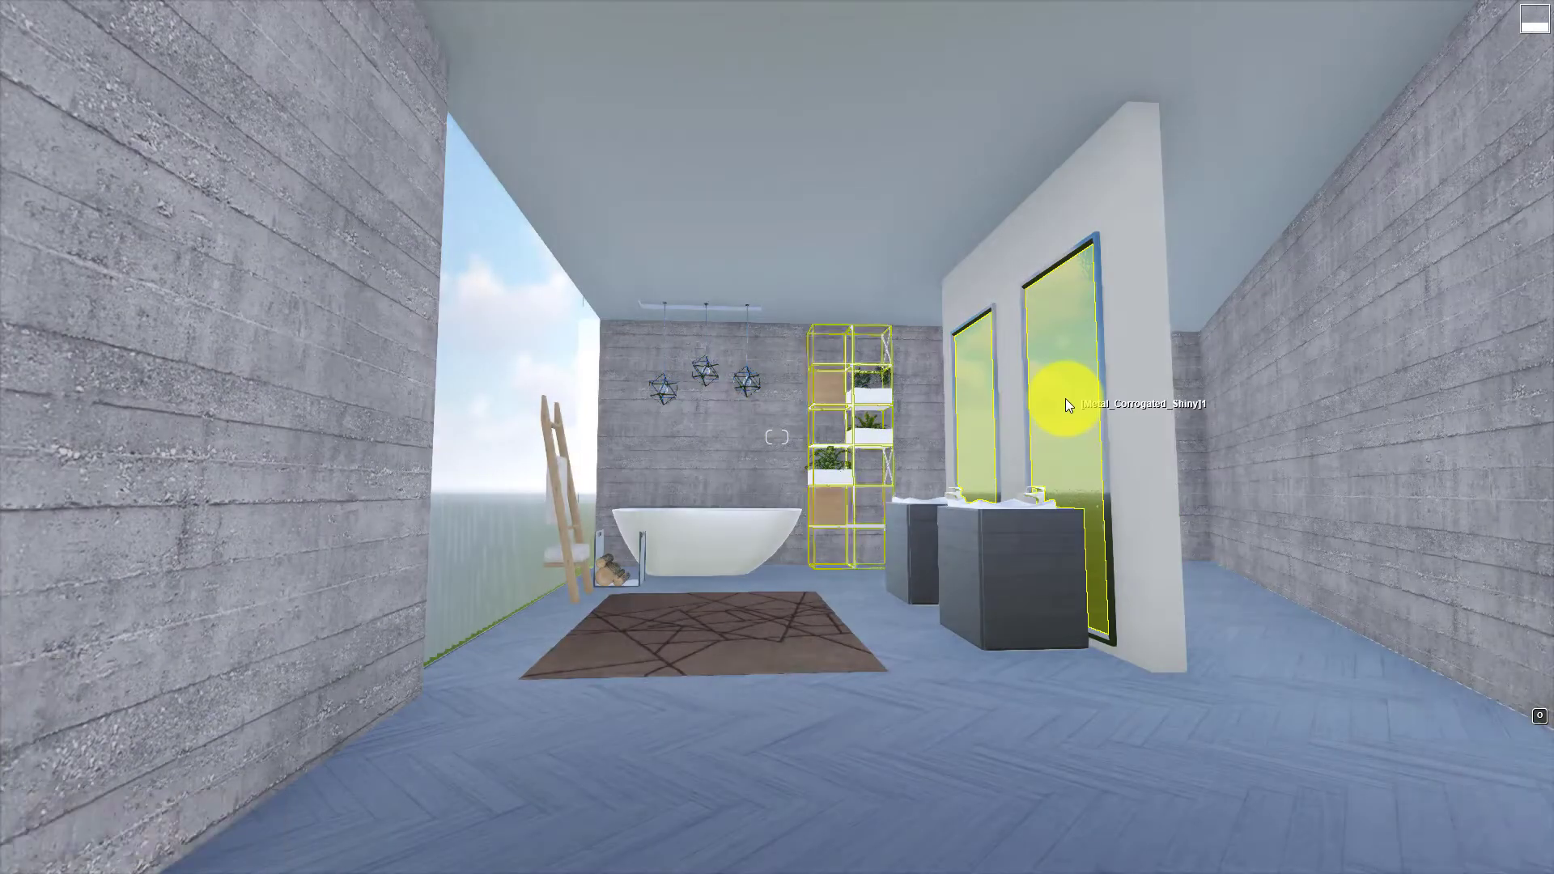
left_click(1065, 399)
left_click(65, 473)
left_click(269, 744)
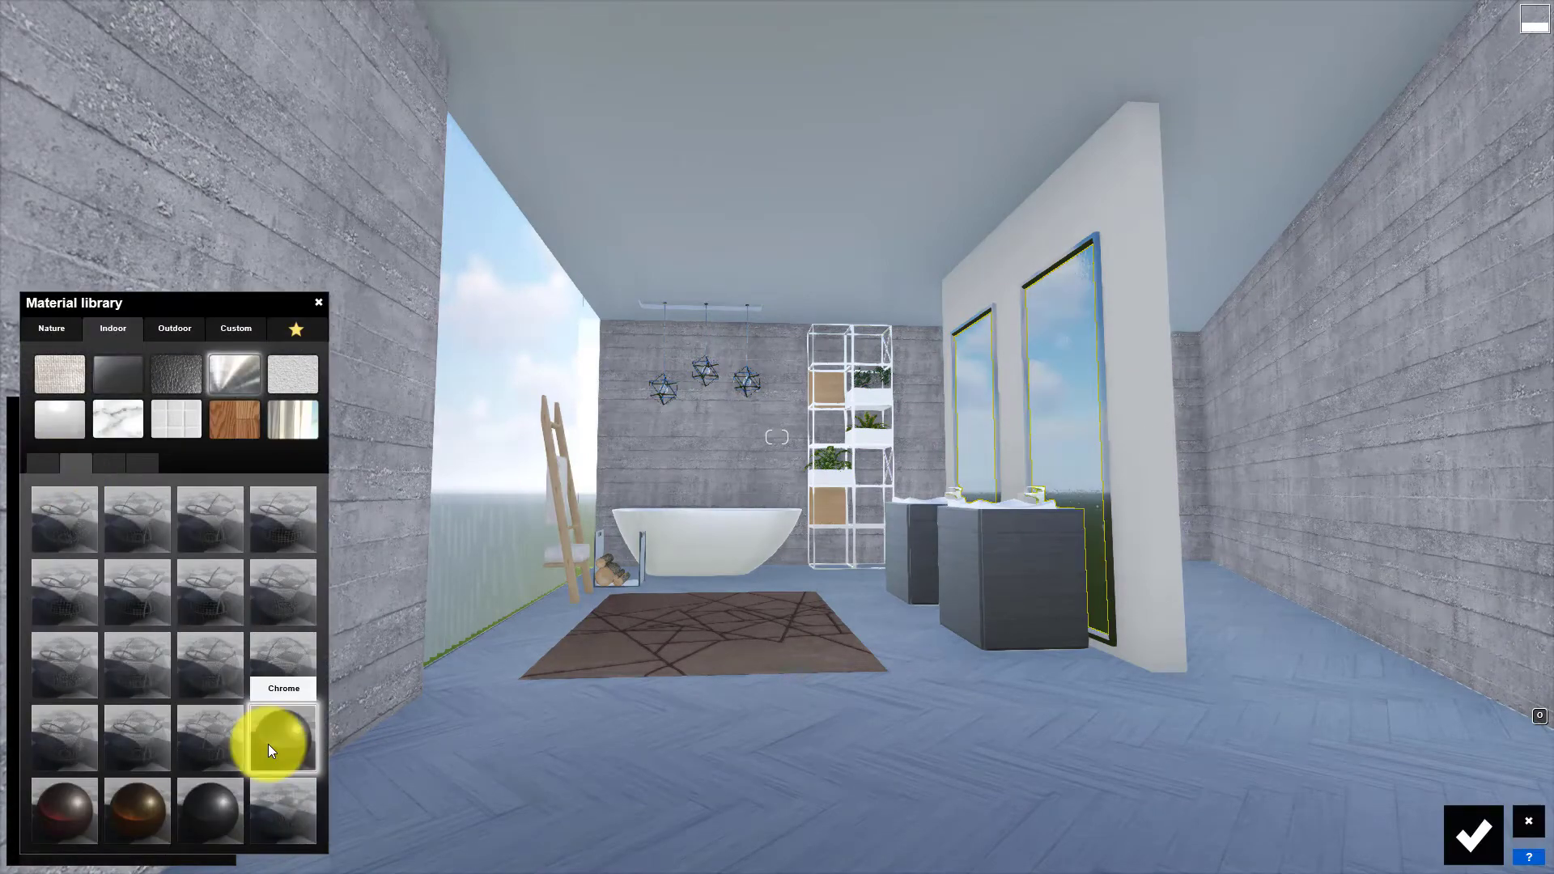
left_click(1471, 834)
Step: Render Photo 1 at desktop size, overwriting the previous render file
left_click(1491, 761)
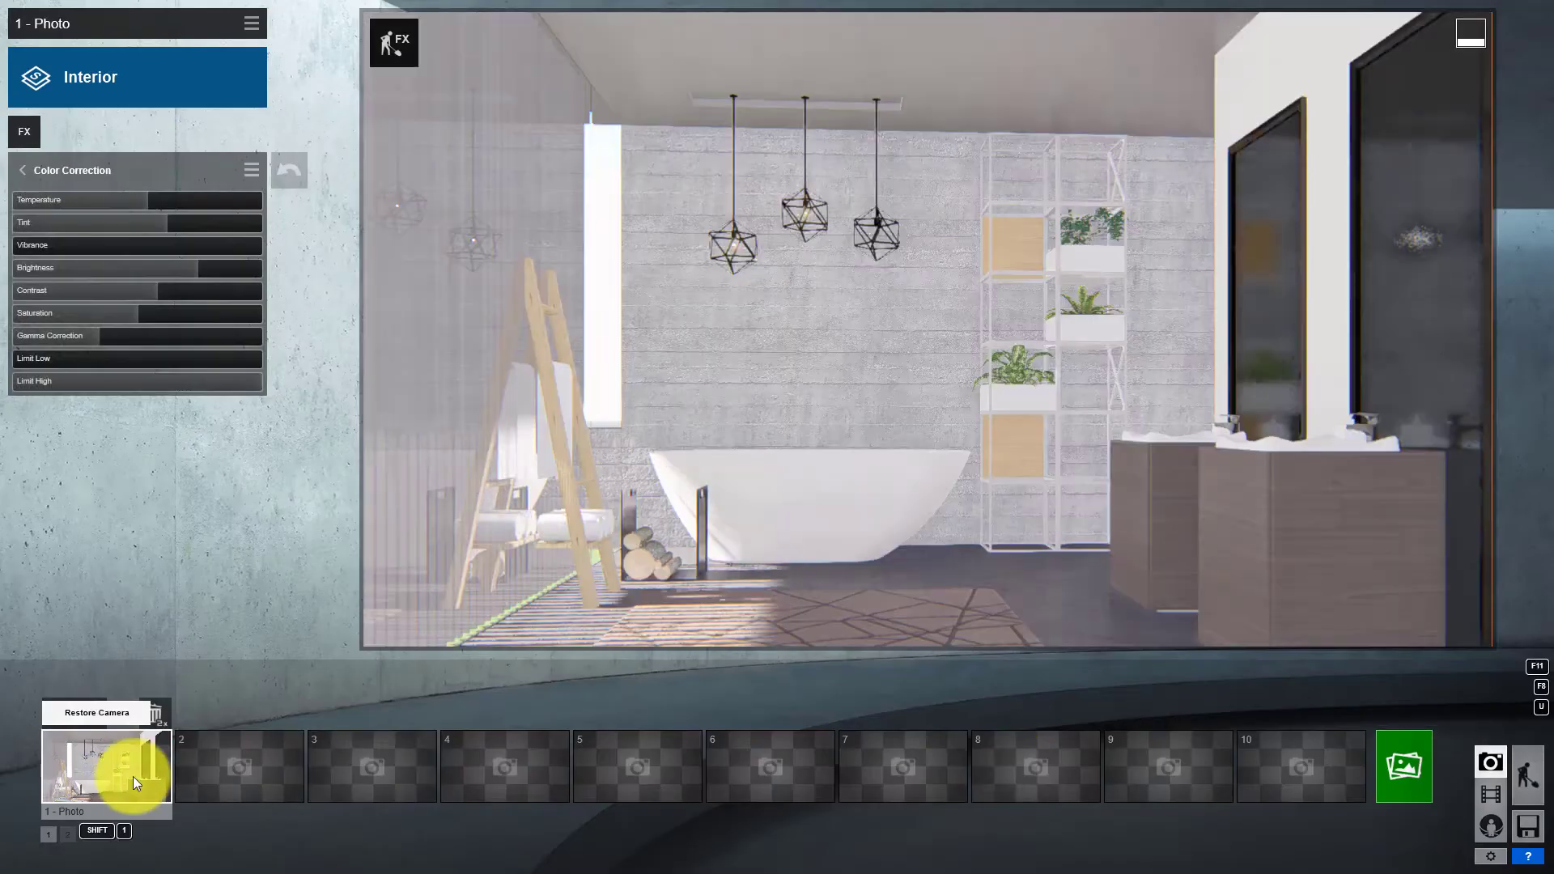
left_click(619, 670)
left_click(796, 534)
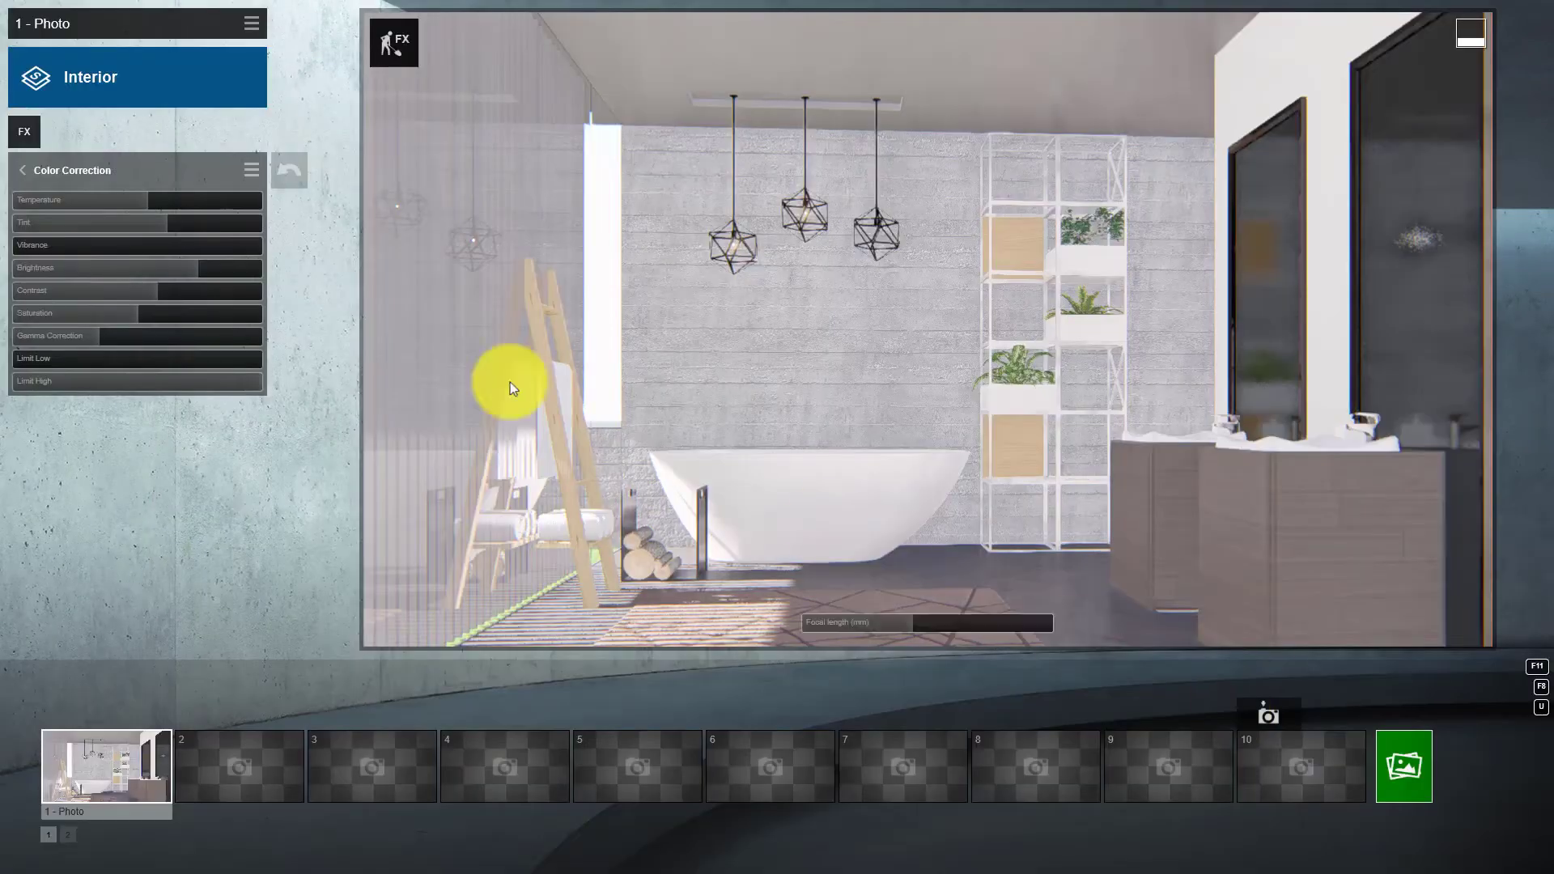
left_click(198, 166)
Step: Check the Reflection effect settings and rotate the camera to reframe the bathroom
left_click(62, 462)
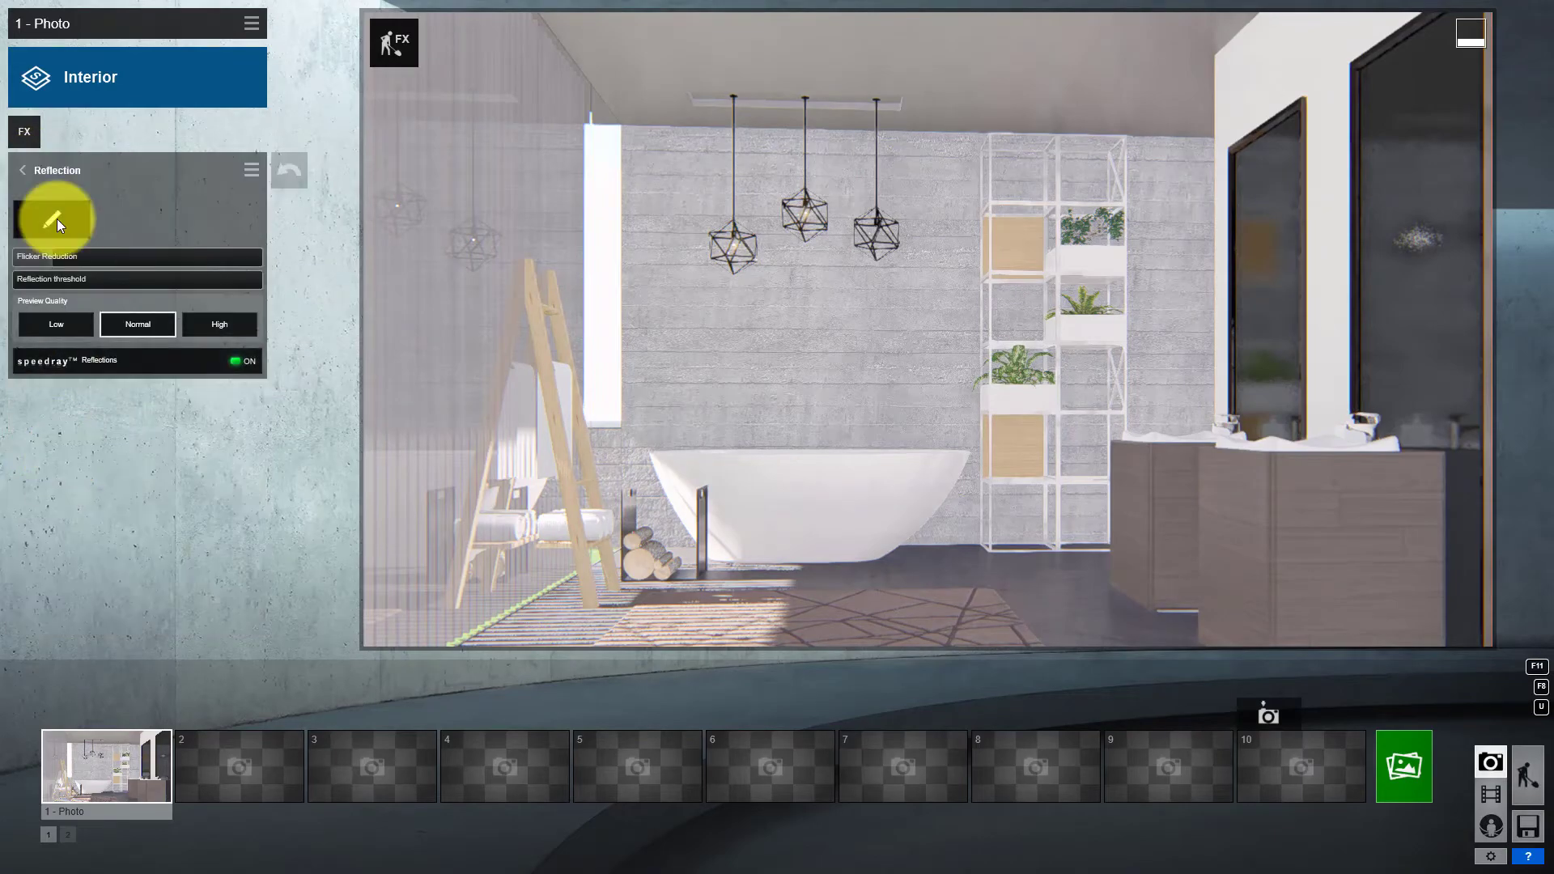
left_click(52, 218)
left_click(502, 835)
left_click(227, 317)
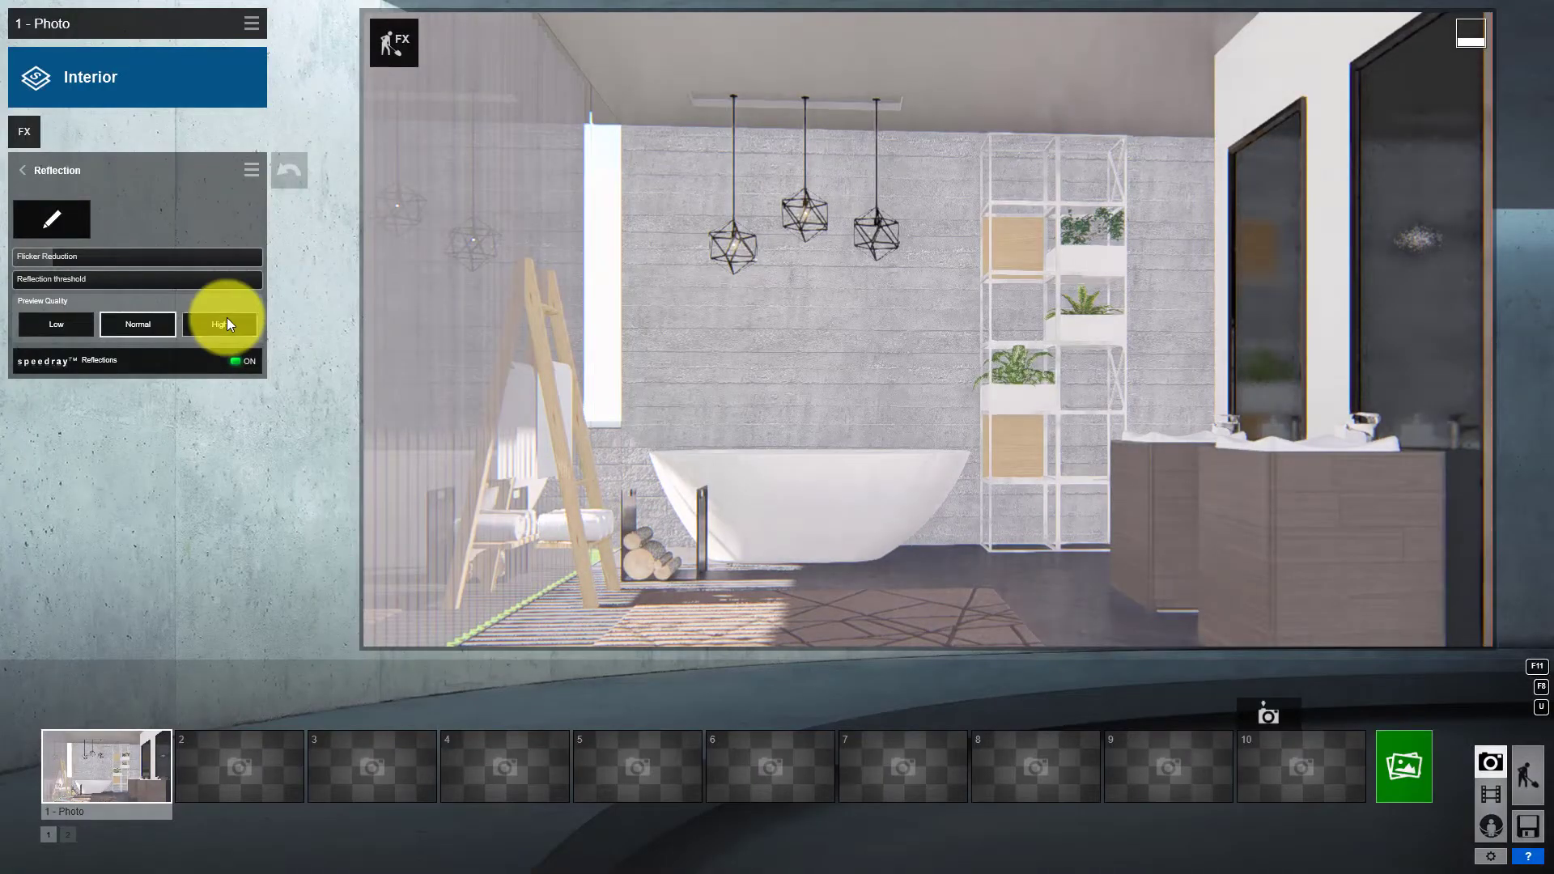
left_click(109, 327)
right_click_drag(722, 521, 825, 547)
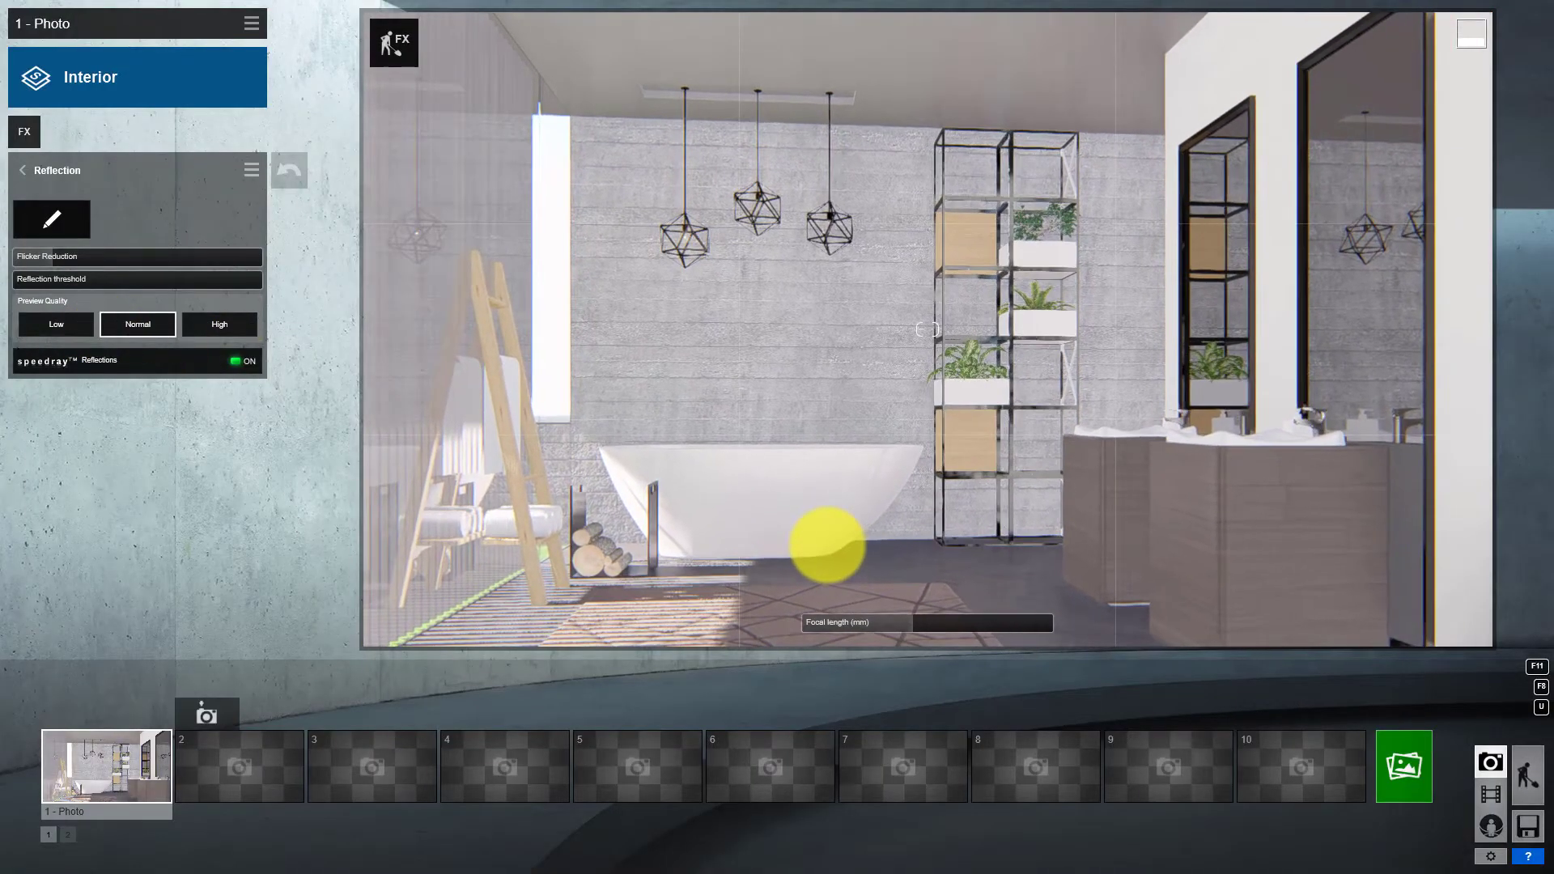
Step: Update Photo 1 with the new view, disable Global Illumination, and re-render
left_click(71, 712)
left_click(35, 172)
left_click(249, 210)
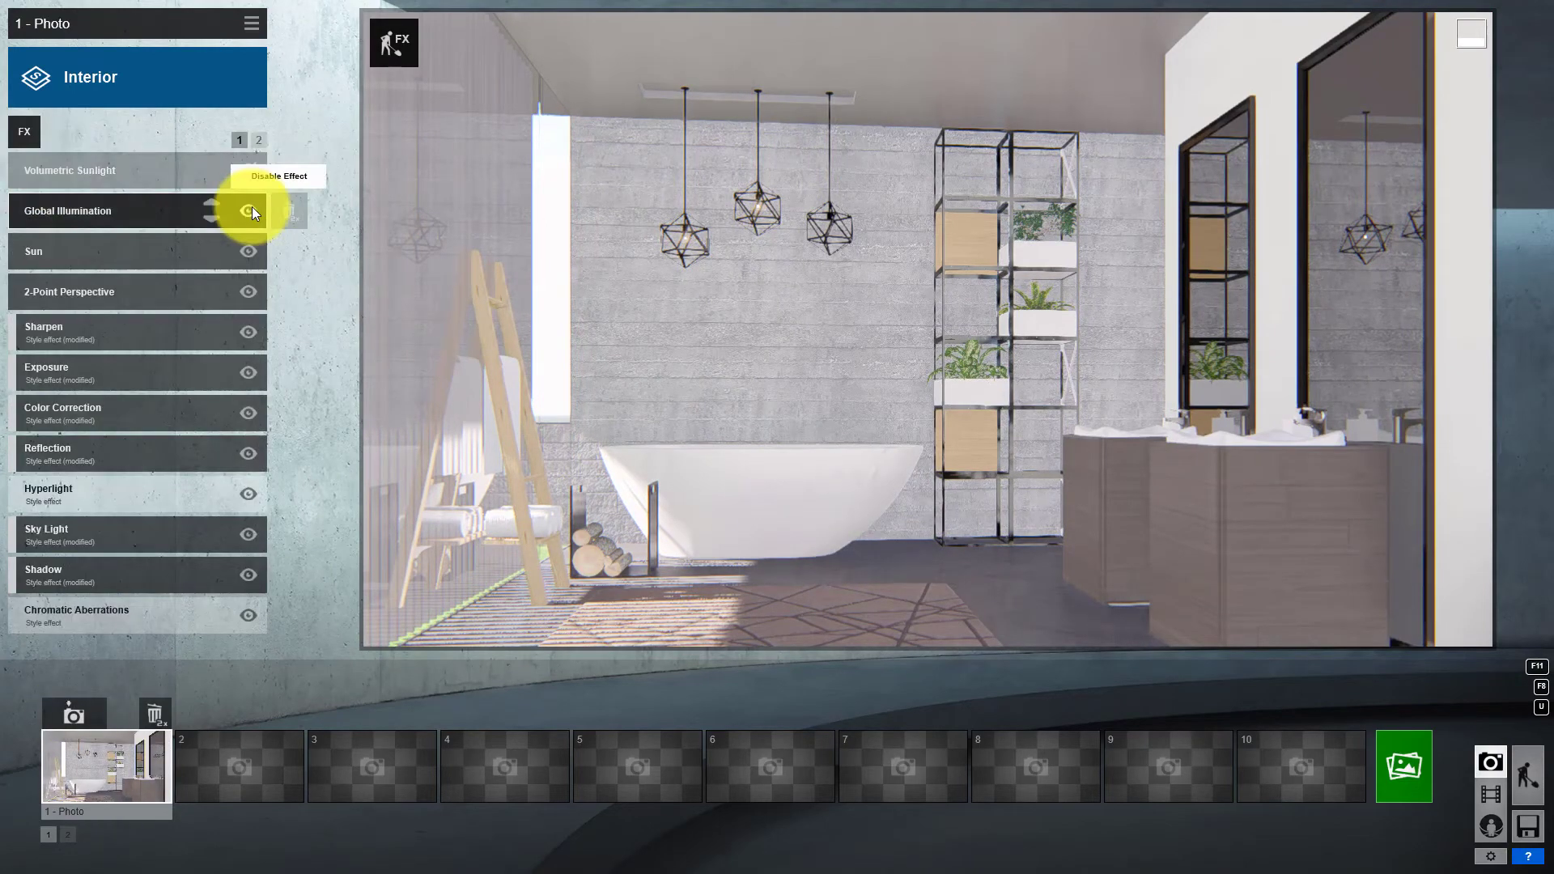
left_click(1404, 767)
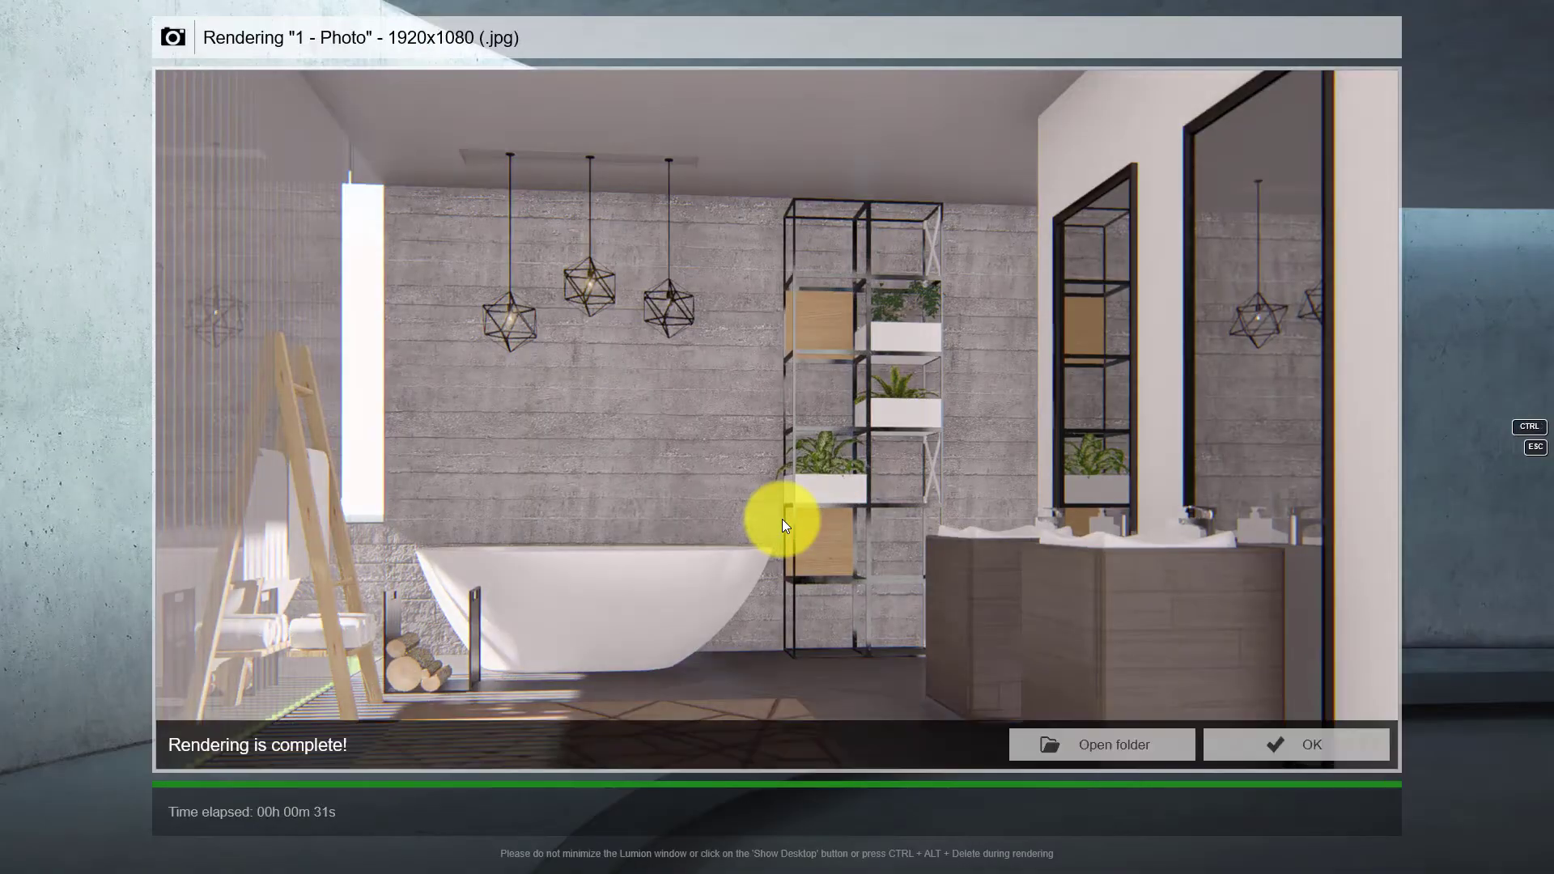
Step: Adjust the Sky Light effect, setting its brightness to 0.2
left_click(1279, 741)
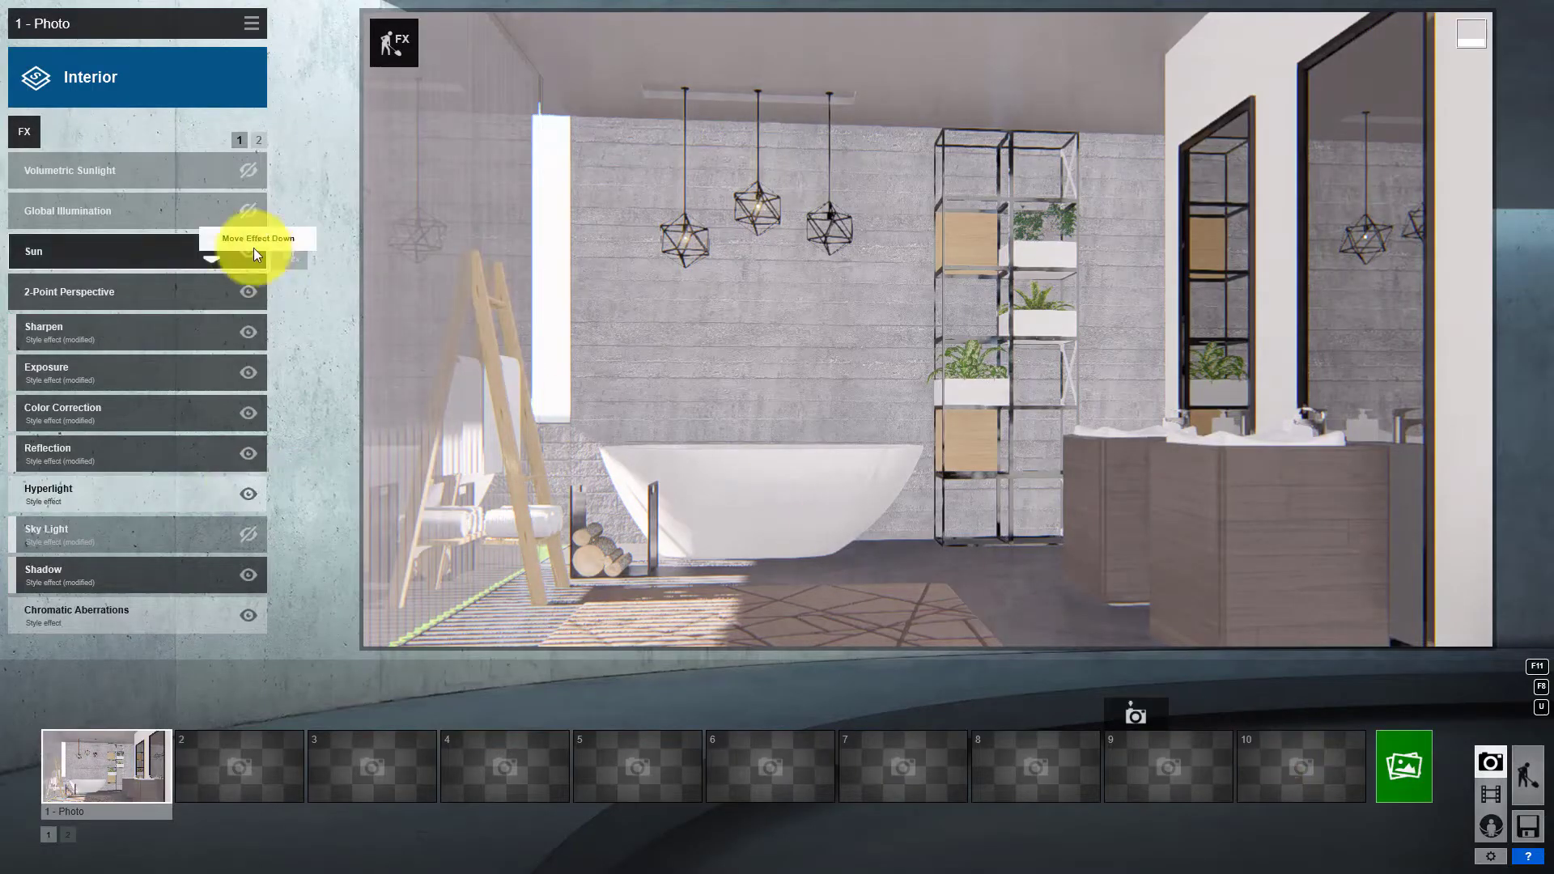
left_click(247, 536)
left_click(242, 532)
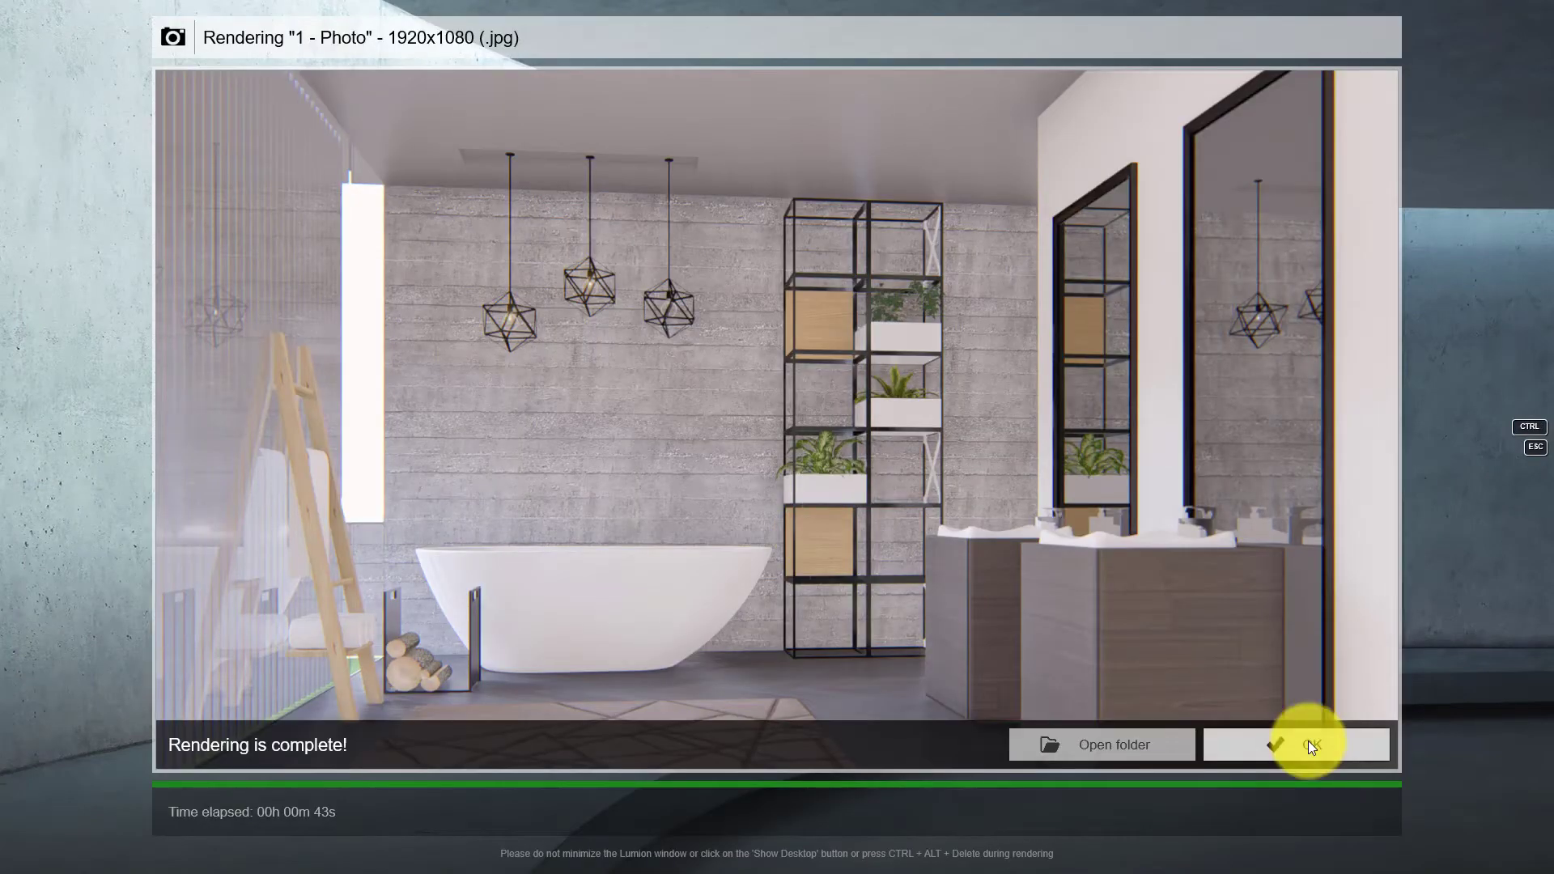
left_click(1311, 745)
left_click(36, 173)
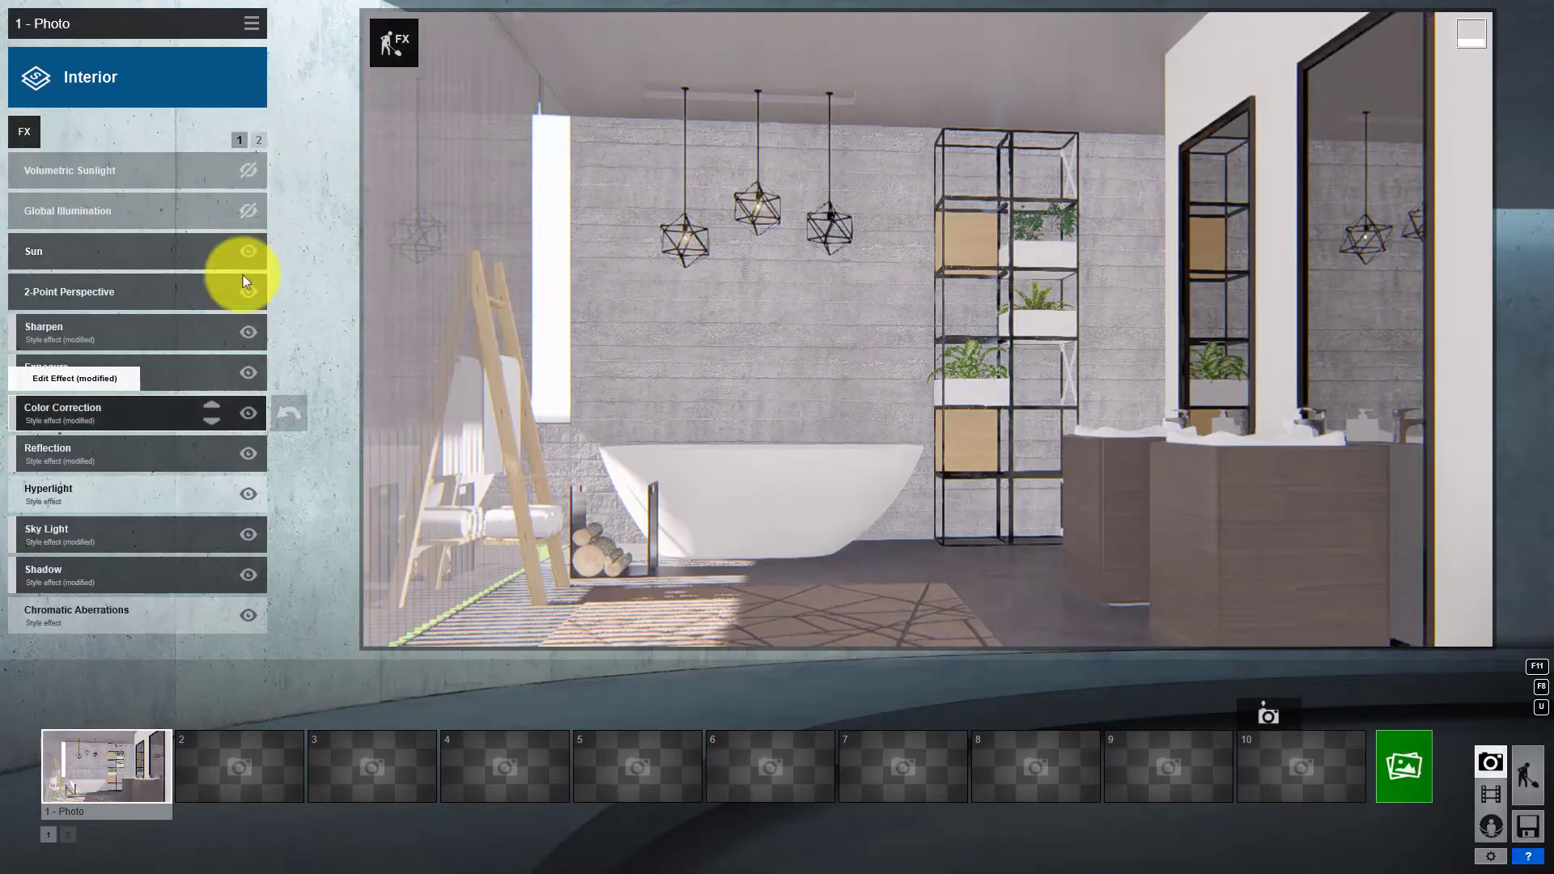
left_click(132, 530)
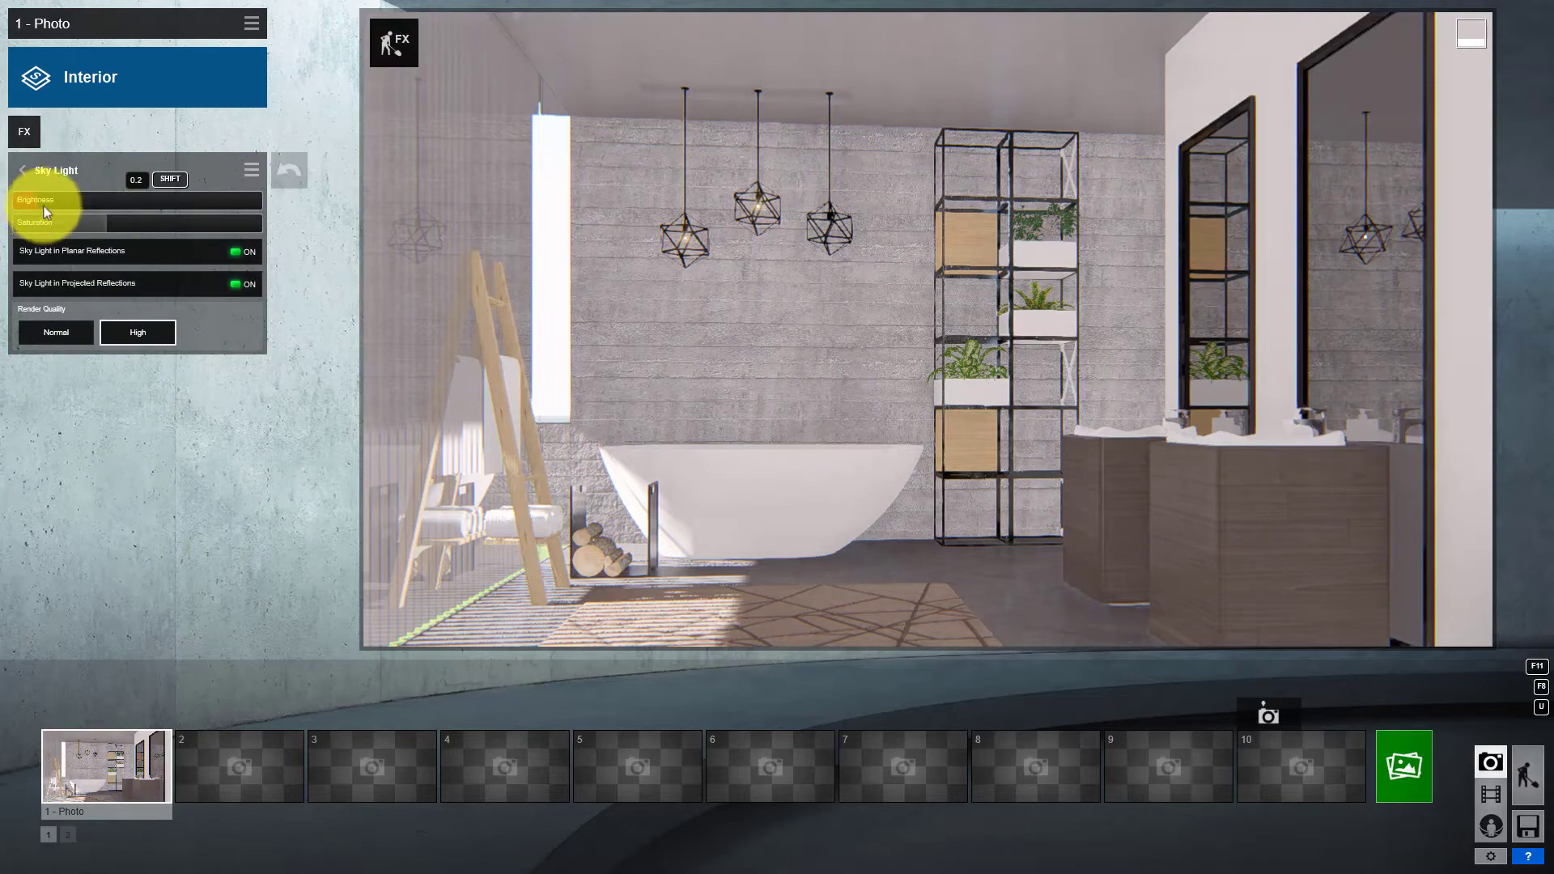
Step: Re-render Photo 1 at 1920x1080 under the same file name, overwriting the old render
left_click(1405, 766)
left_click(616, 651)
double_click(361, 167)
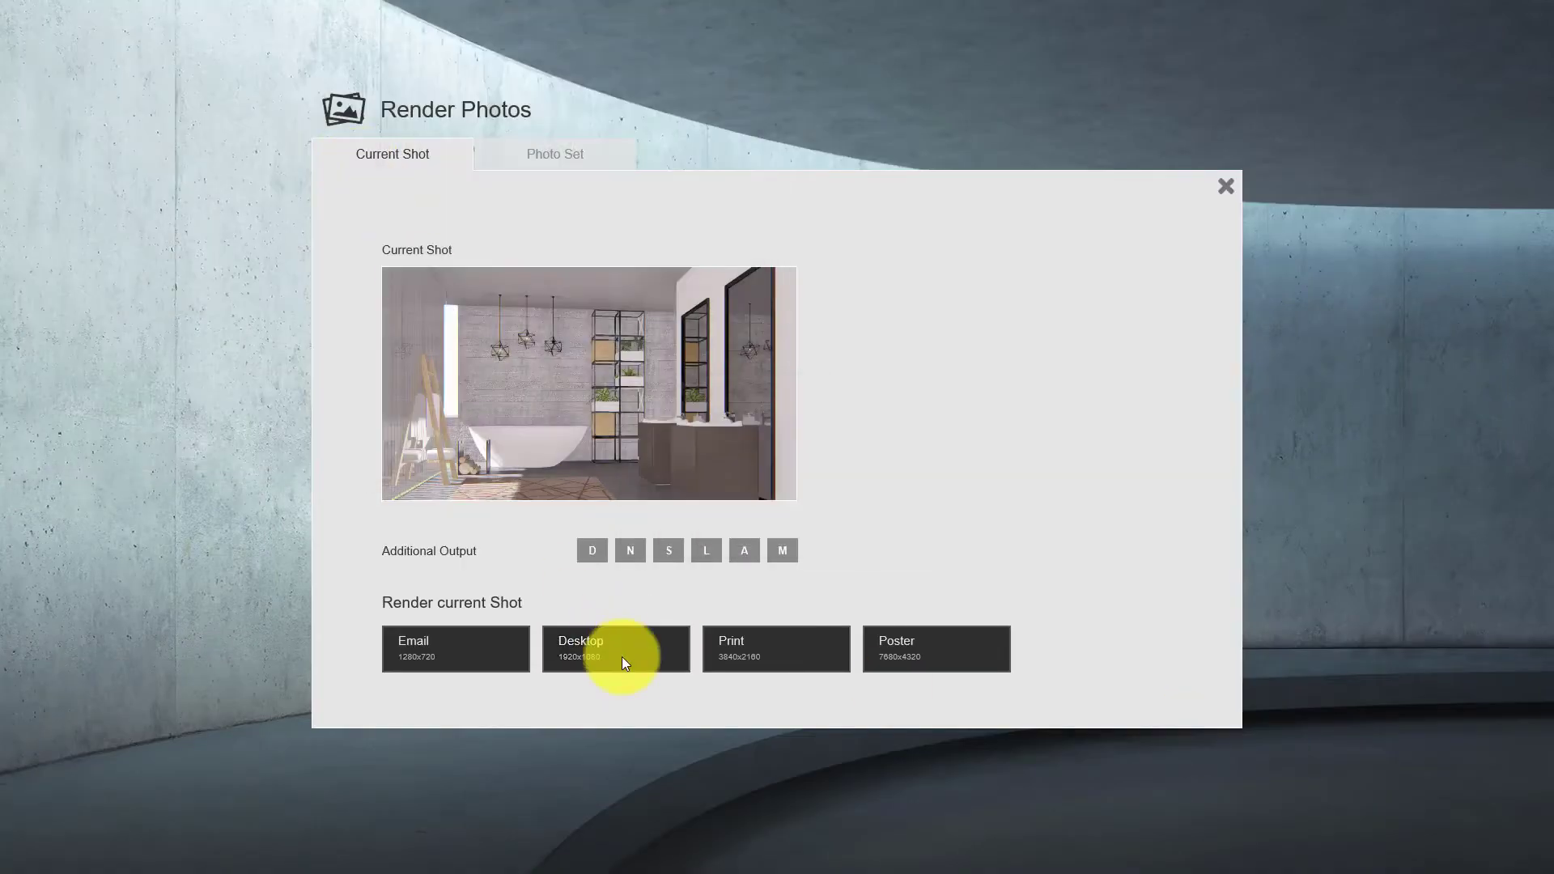
left_click(793, 526)
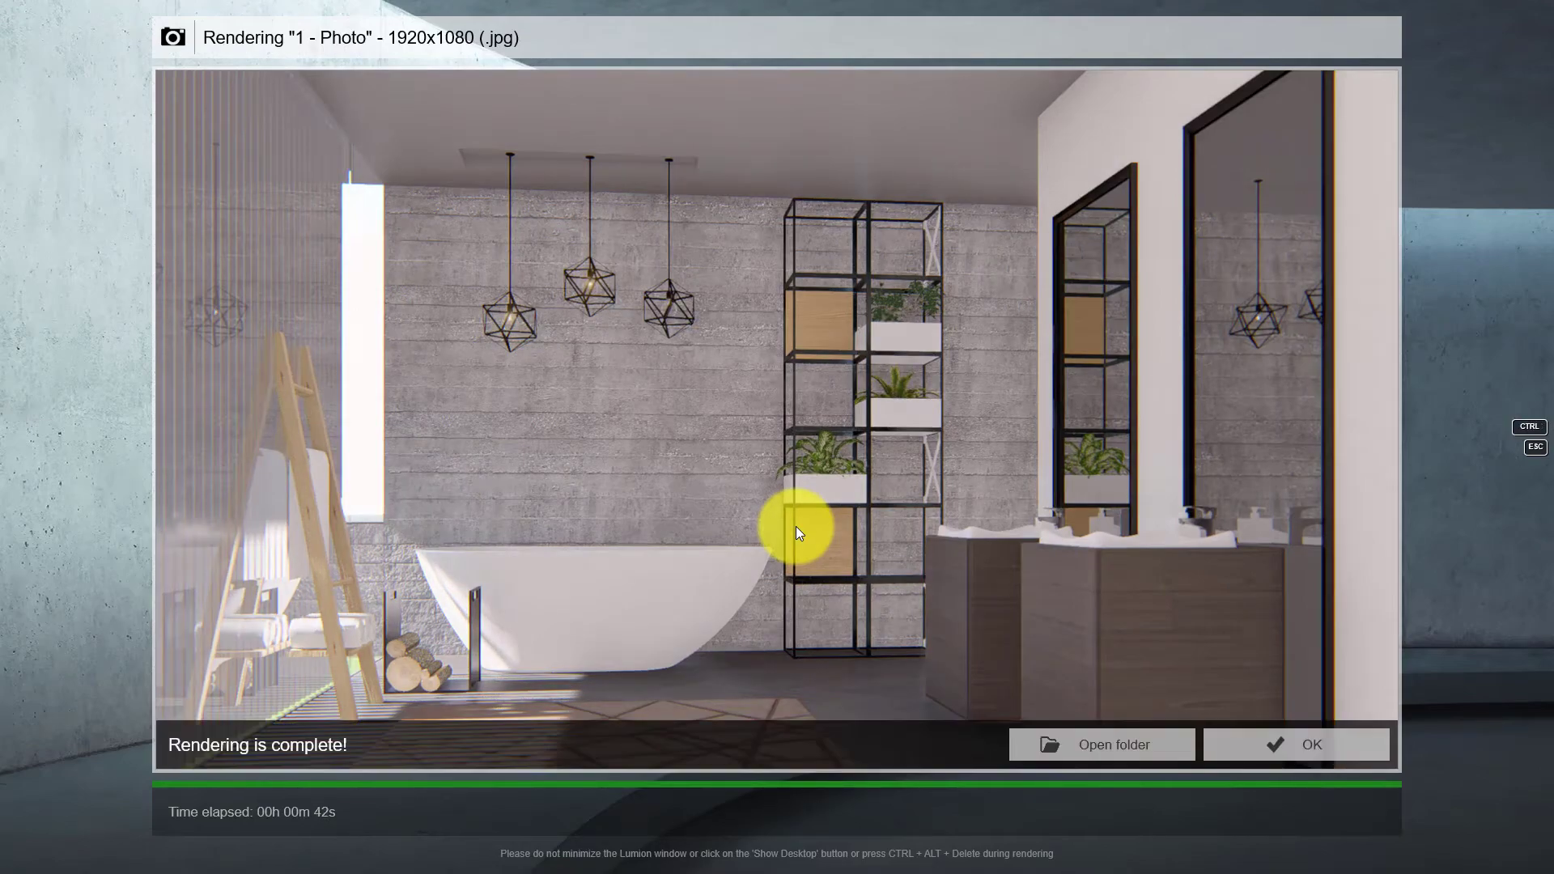
left_click(1331, 753)
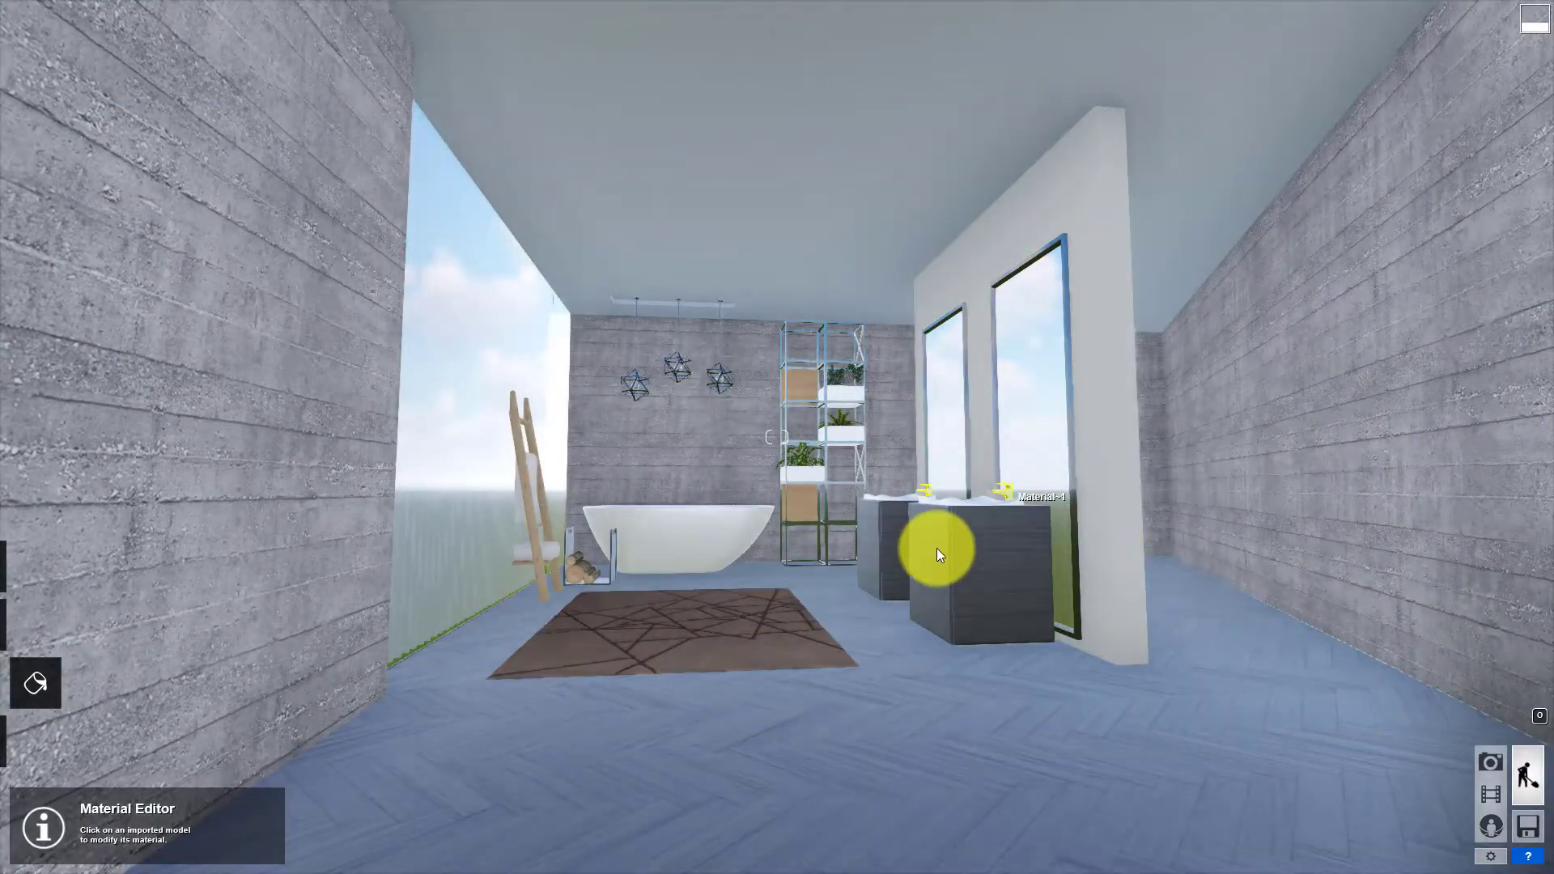
Step: Raise the cabinet and shelving gloss, with shelving reflectivity at 1.8
left_click(936, 547)
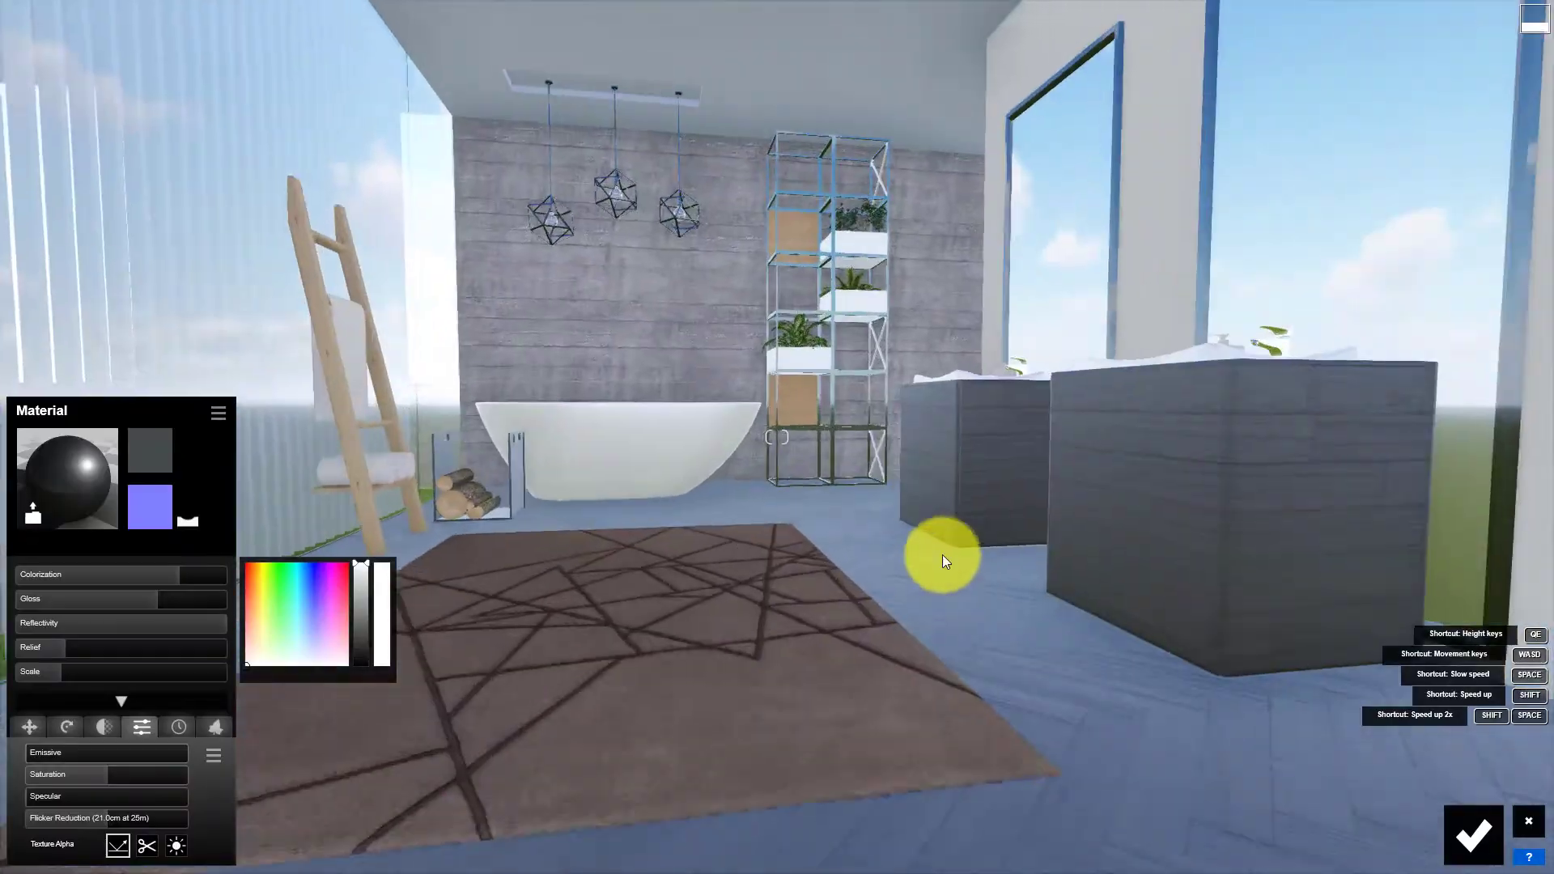
mouse_move(158, 599)
left_mouse_down()
mouse_move(110, 601)
mouse_move(189, 624)
left_mouse_up()
key("w")
left_click(100, 601)
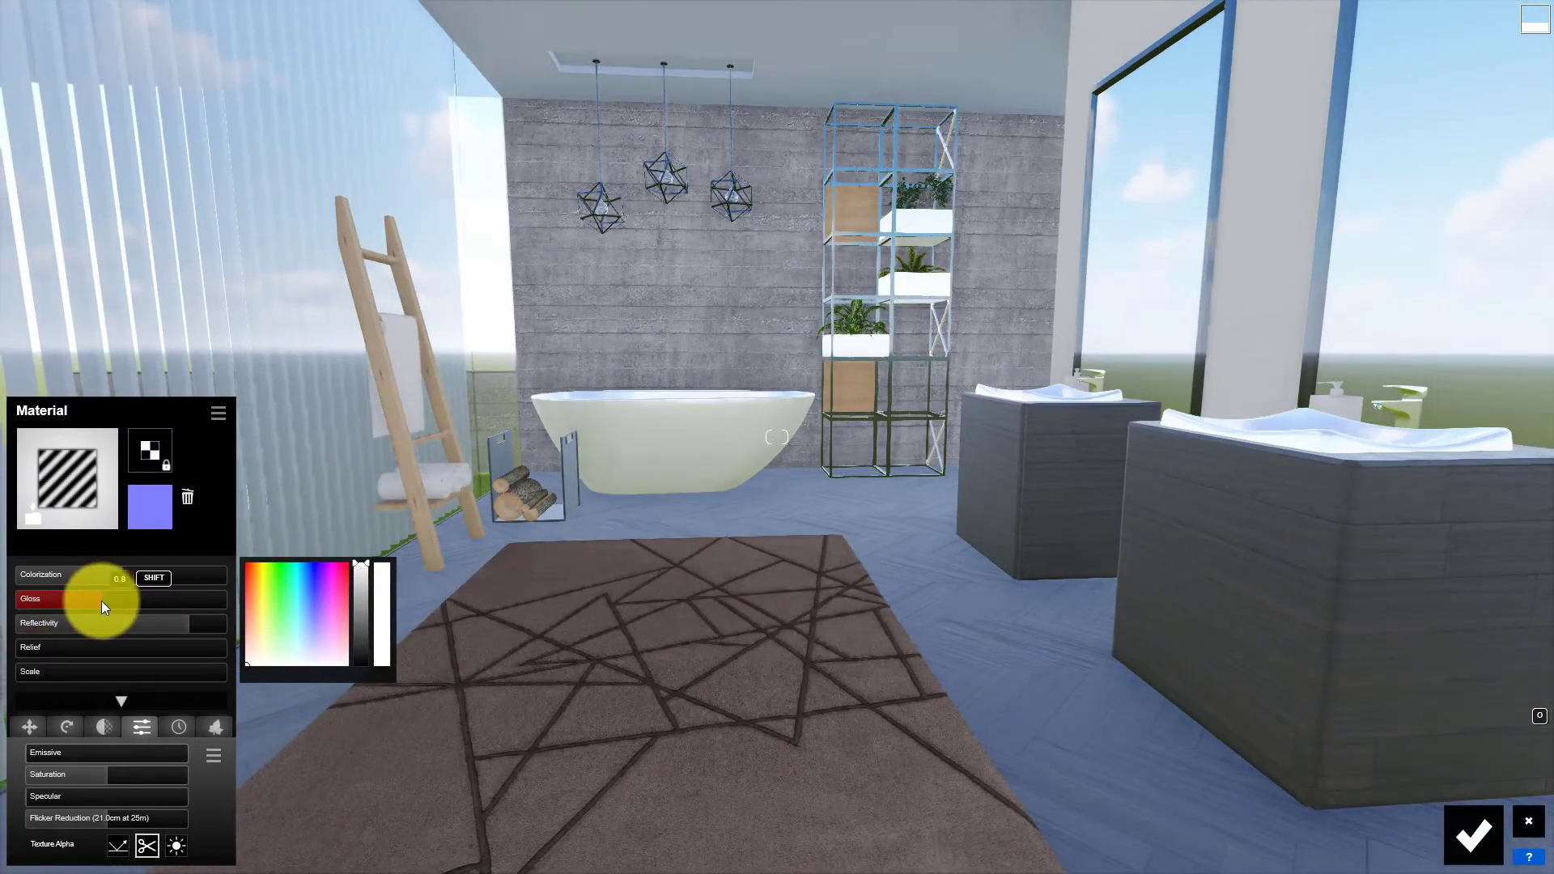
left_click(888, 417)
left_click(122, 586)
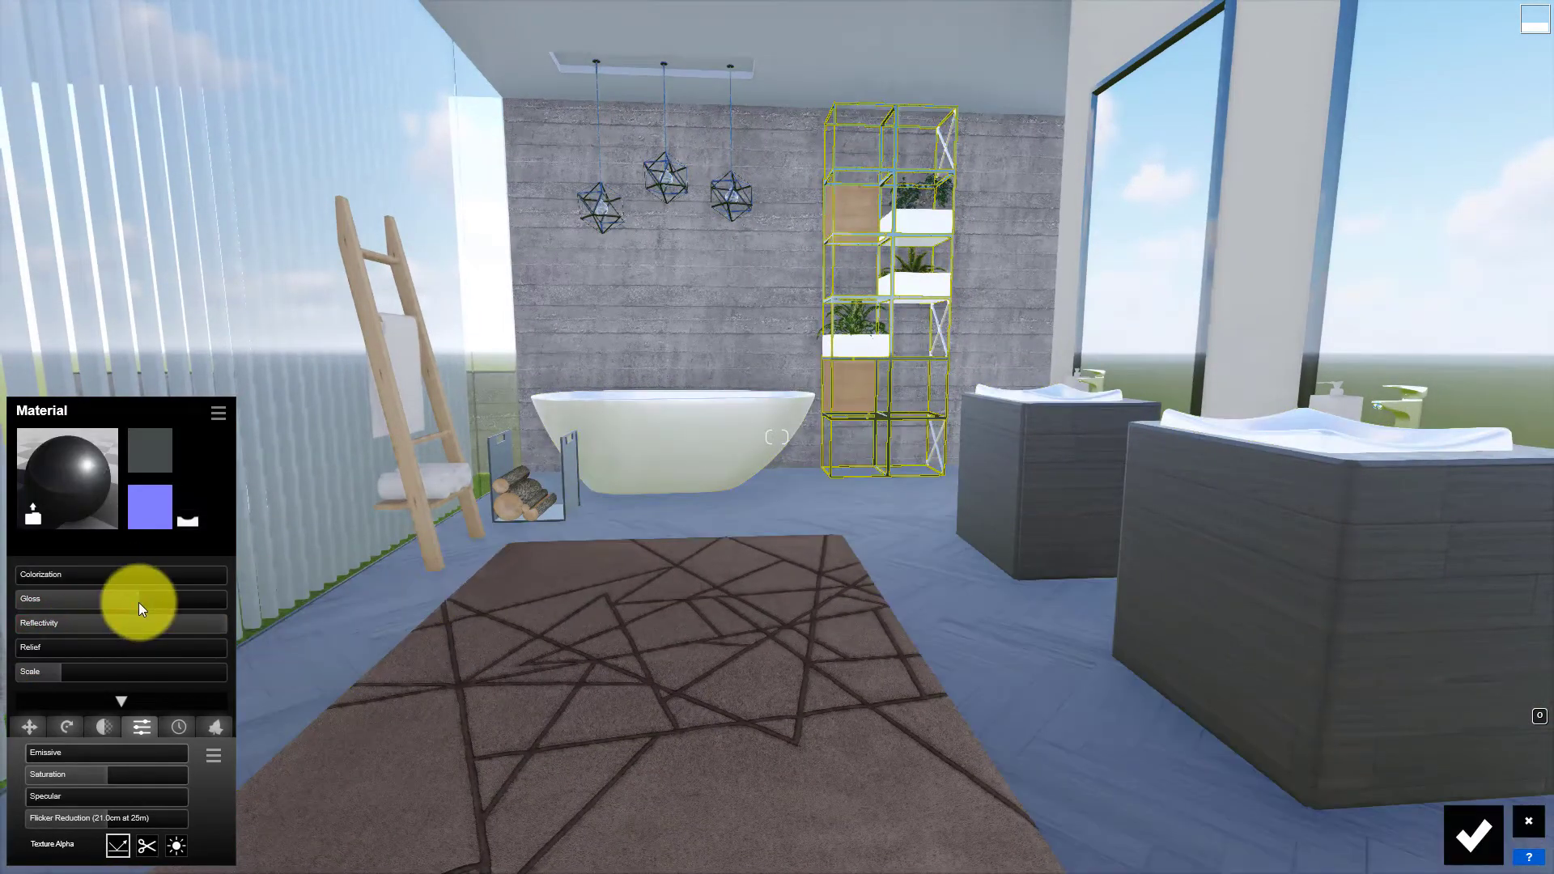
left_click(119, 601)
left_click_drag(122, 623, 207, 624)
left_click(1461, 829)
Step: Add a colour correction photo effect and apply indoor Chrome to the mirror frames
left_click(1489, 767)
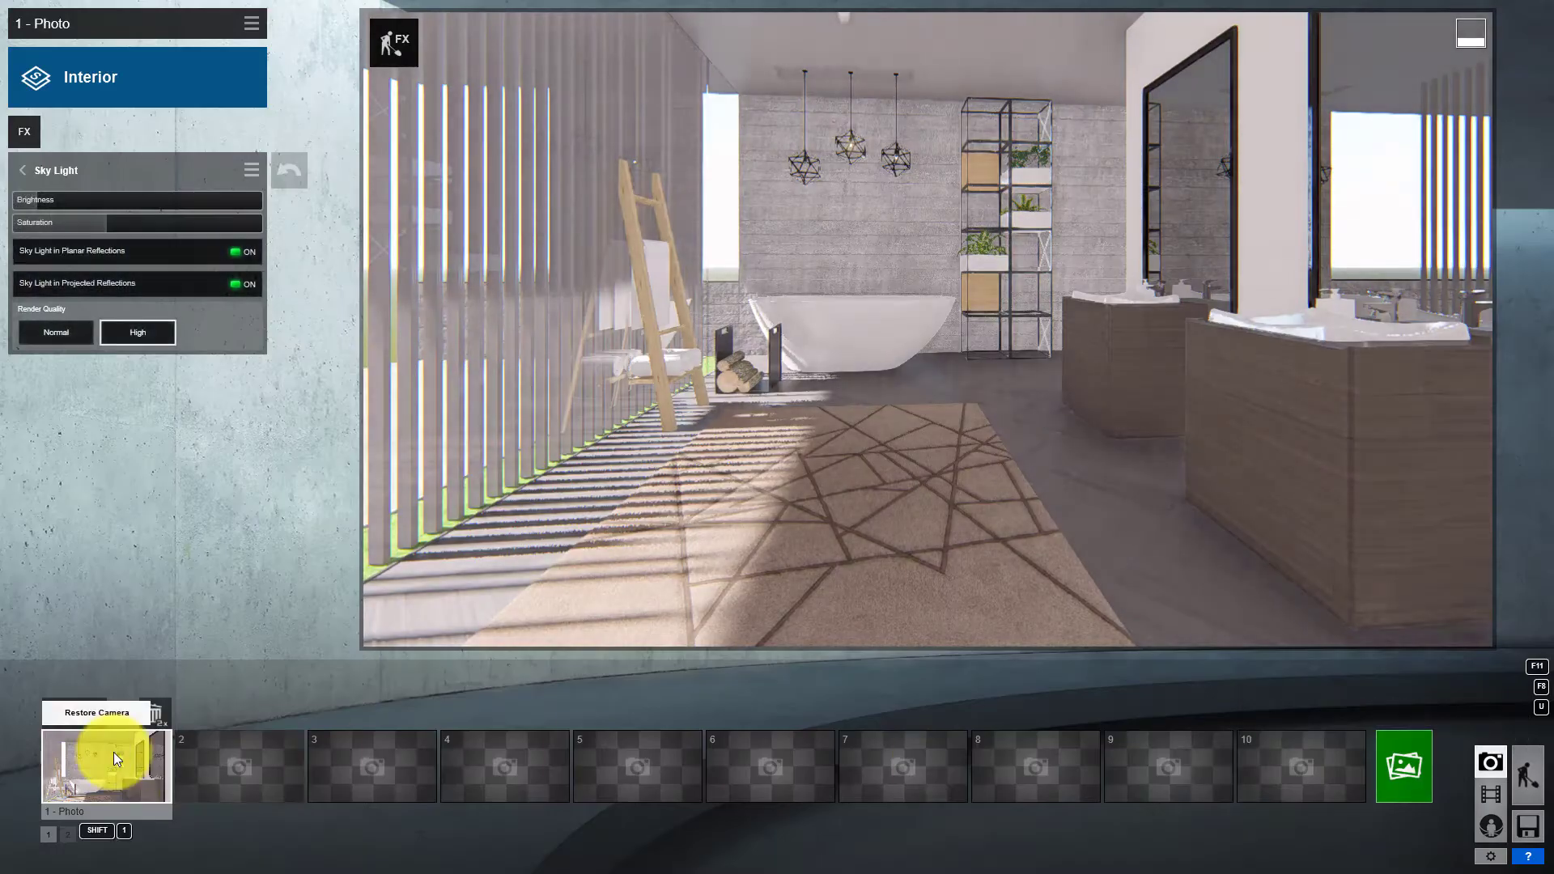
left_click(27, 176)
left_click(84, 415)
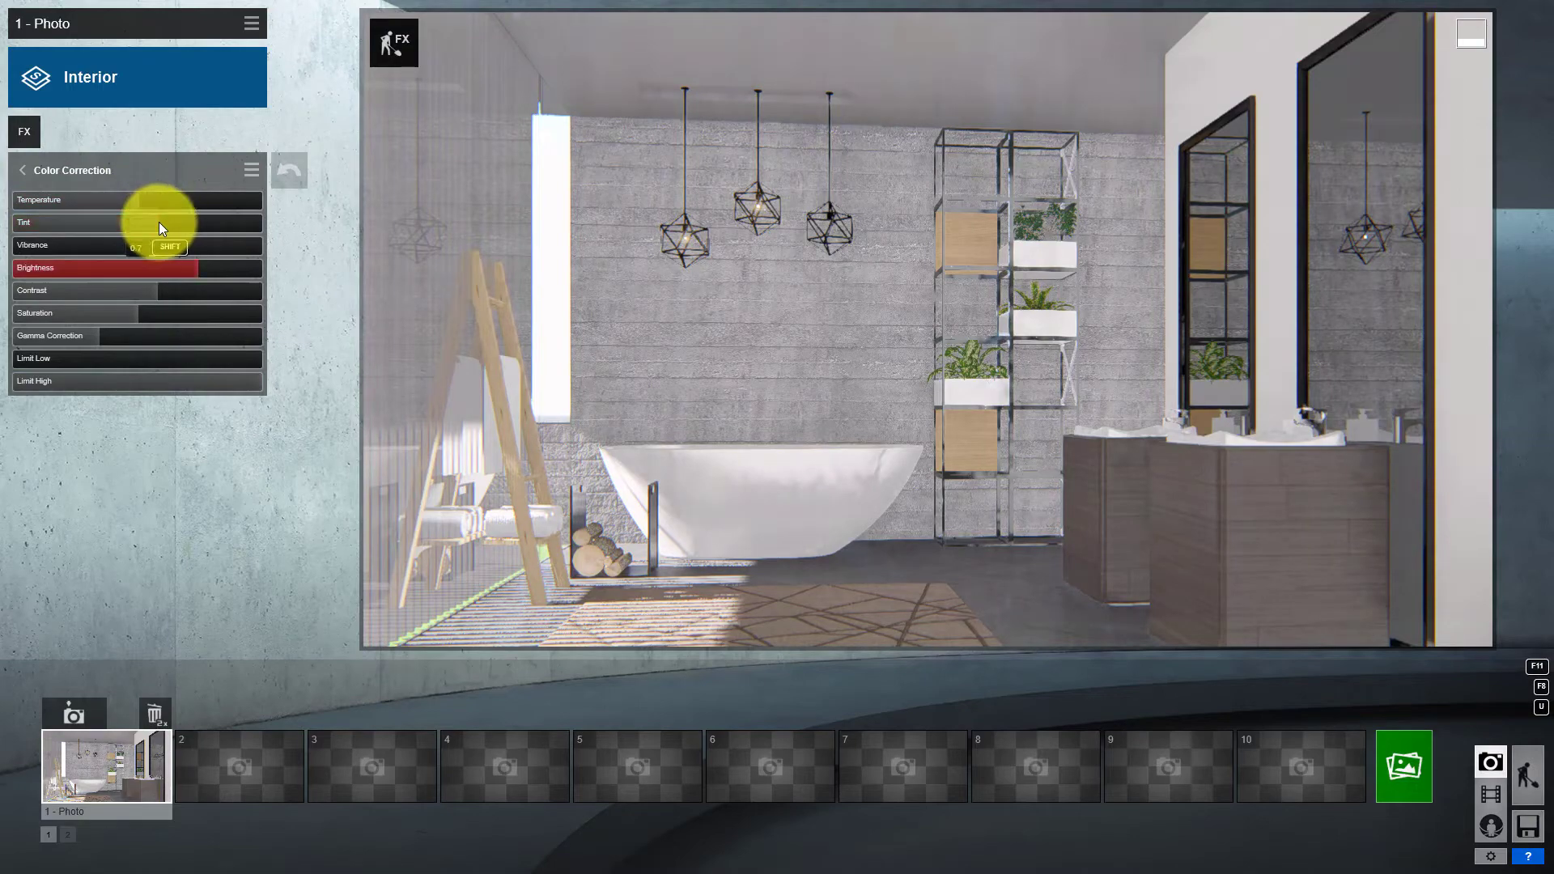
left_click(51, 171)
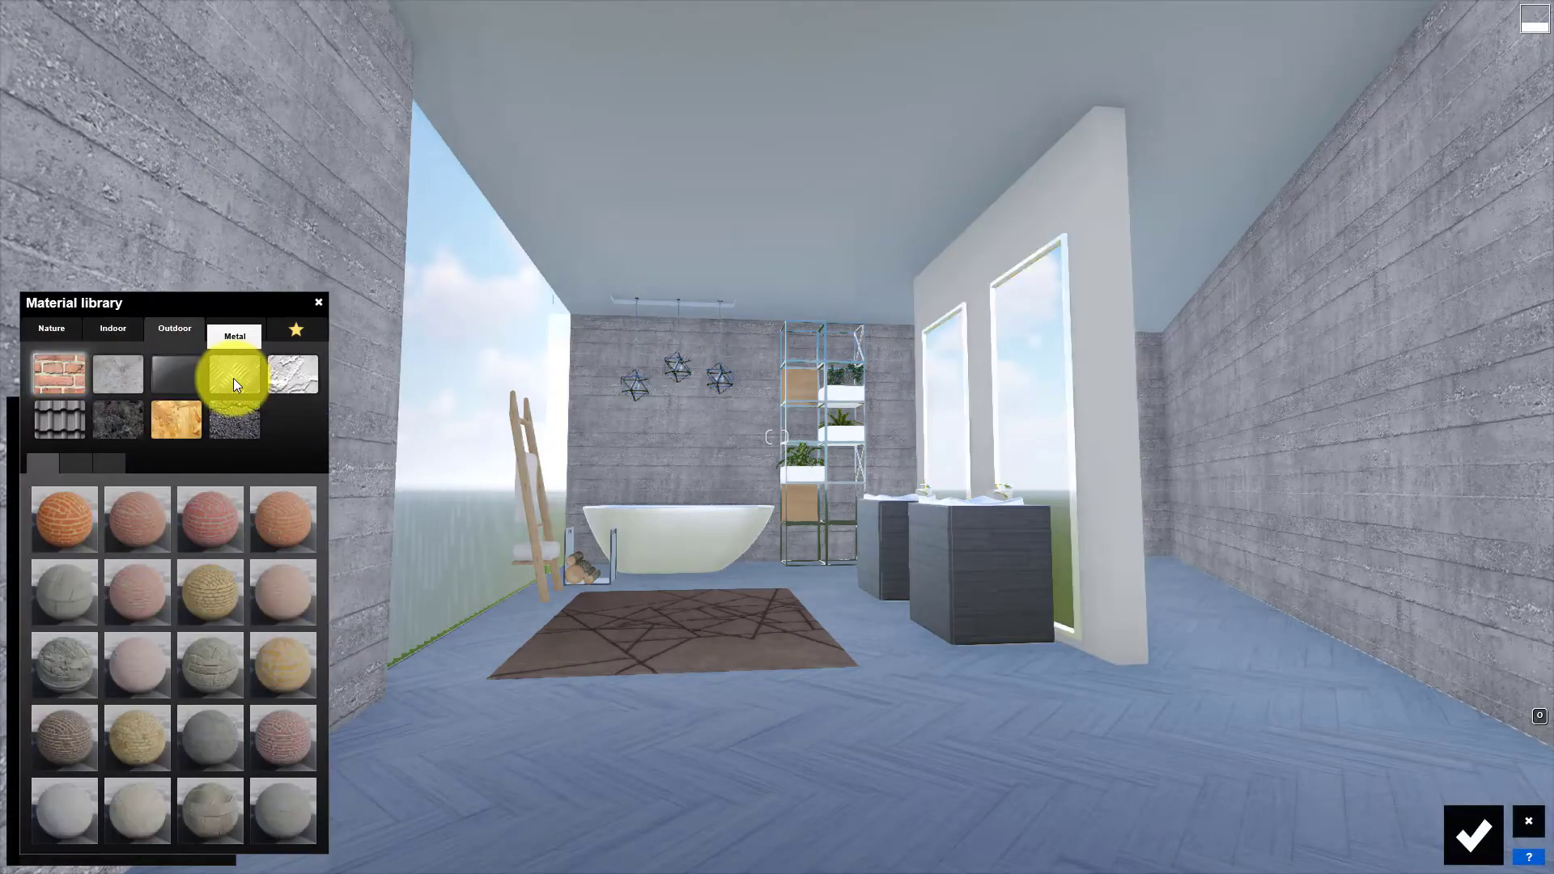
left_click(87, 463)
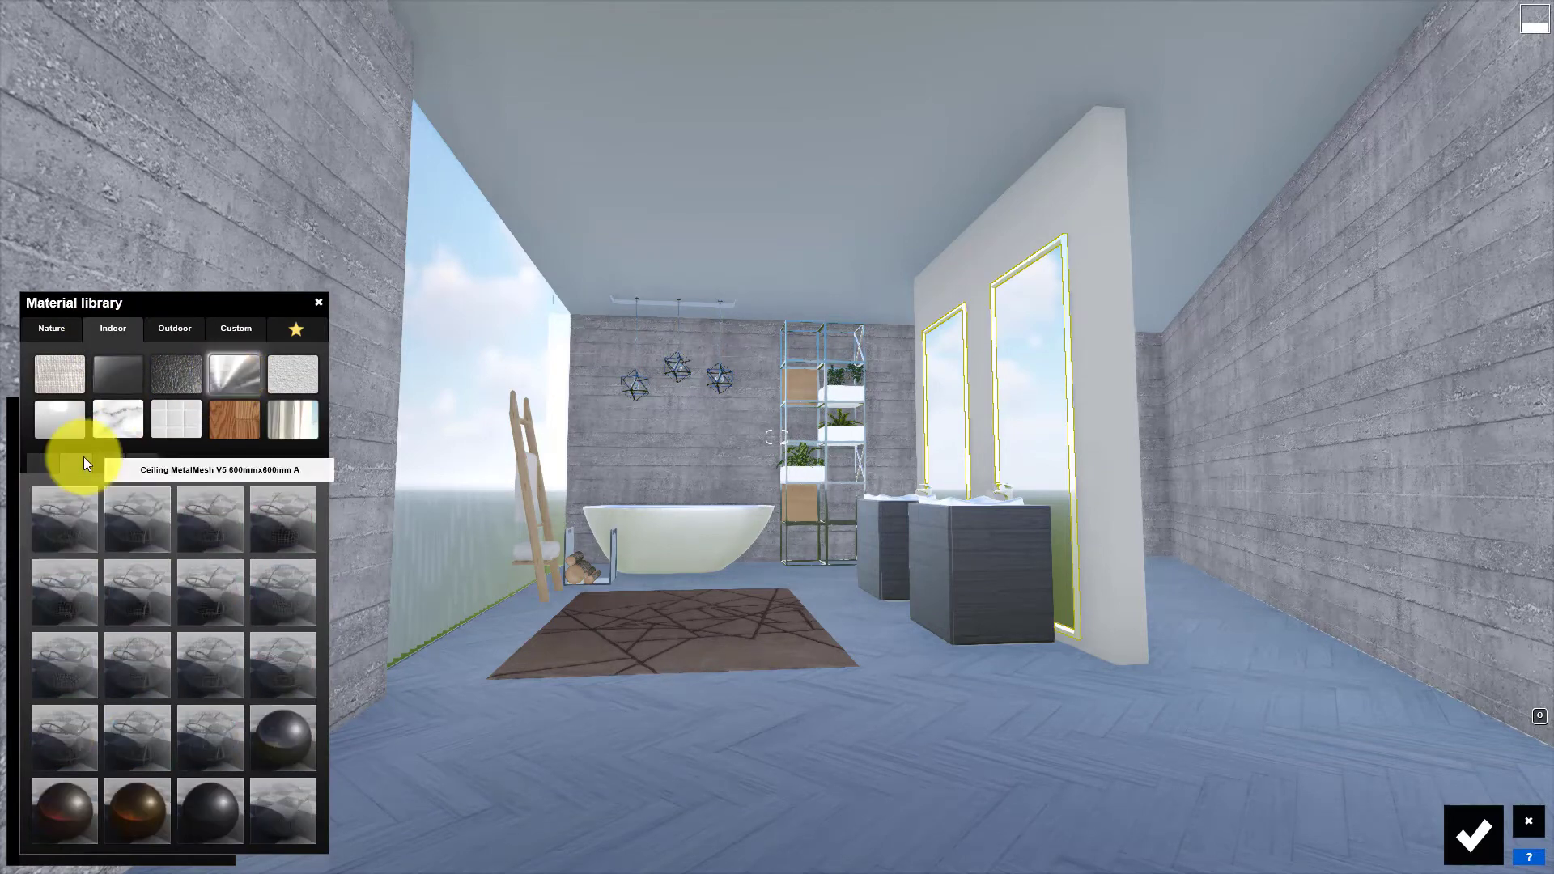
left_click(285, 736)
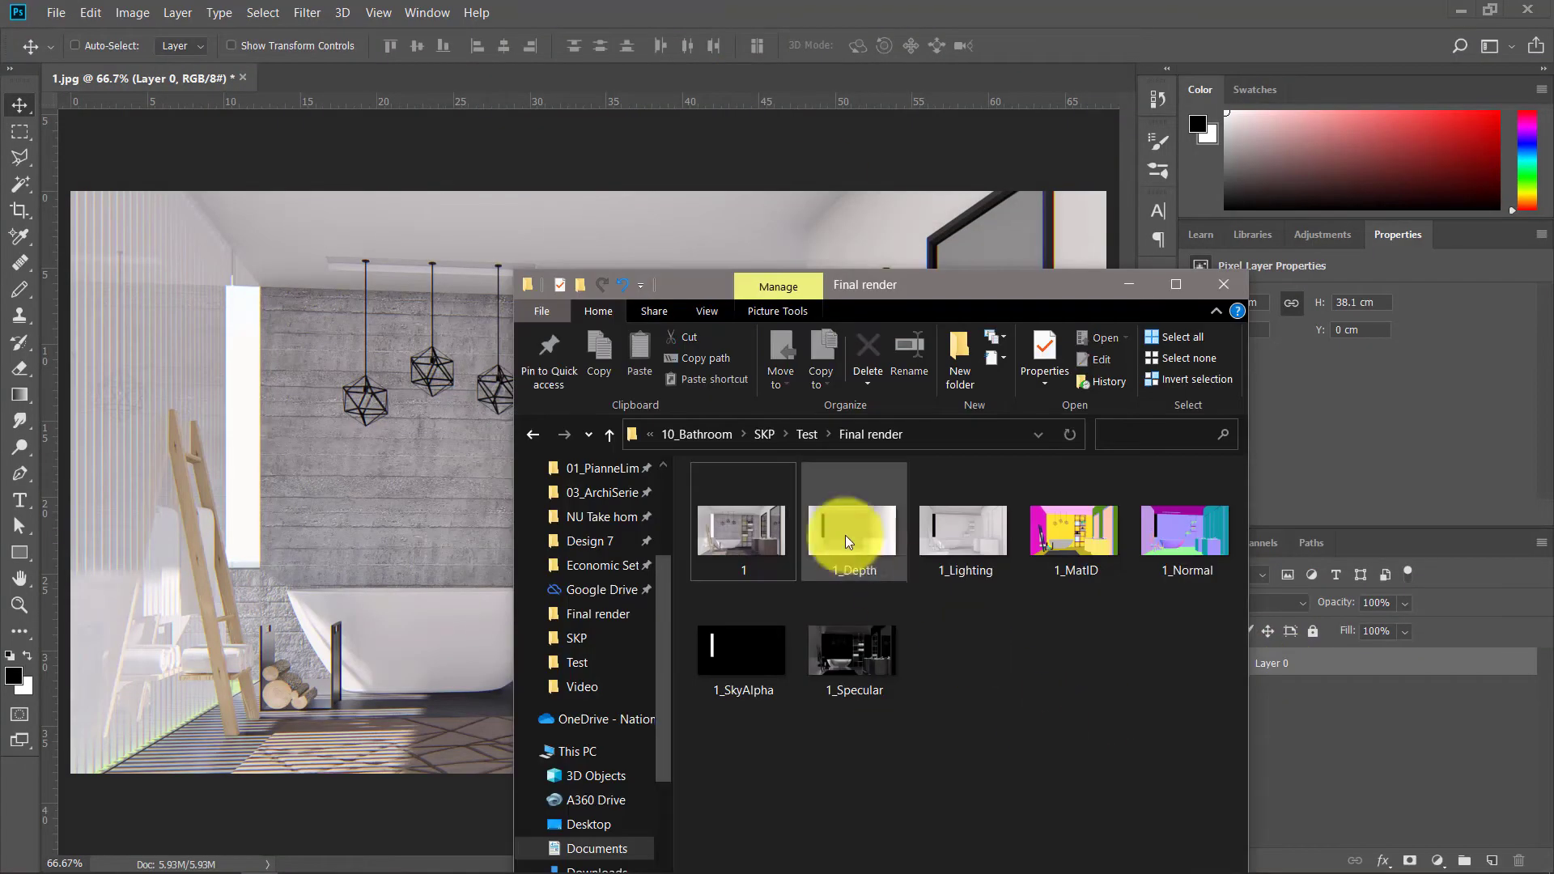
Step: Open the 1_Depth, 1_Lighting and 1_Specular passes in Photoshop
left_click(963, 530, "ctrl")
left_click(850, 647, "ctrl")
left_click_drag(850, 648, 450, 35)
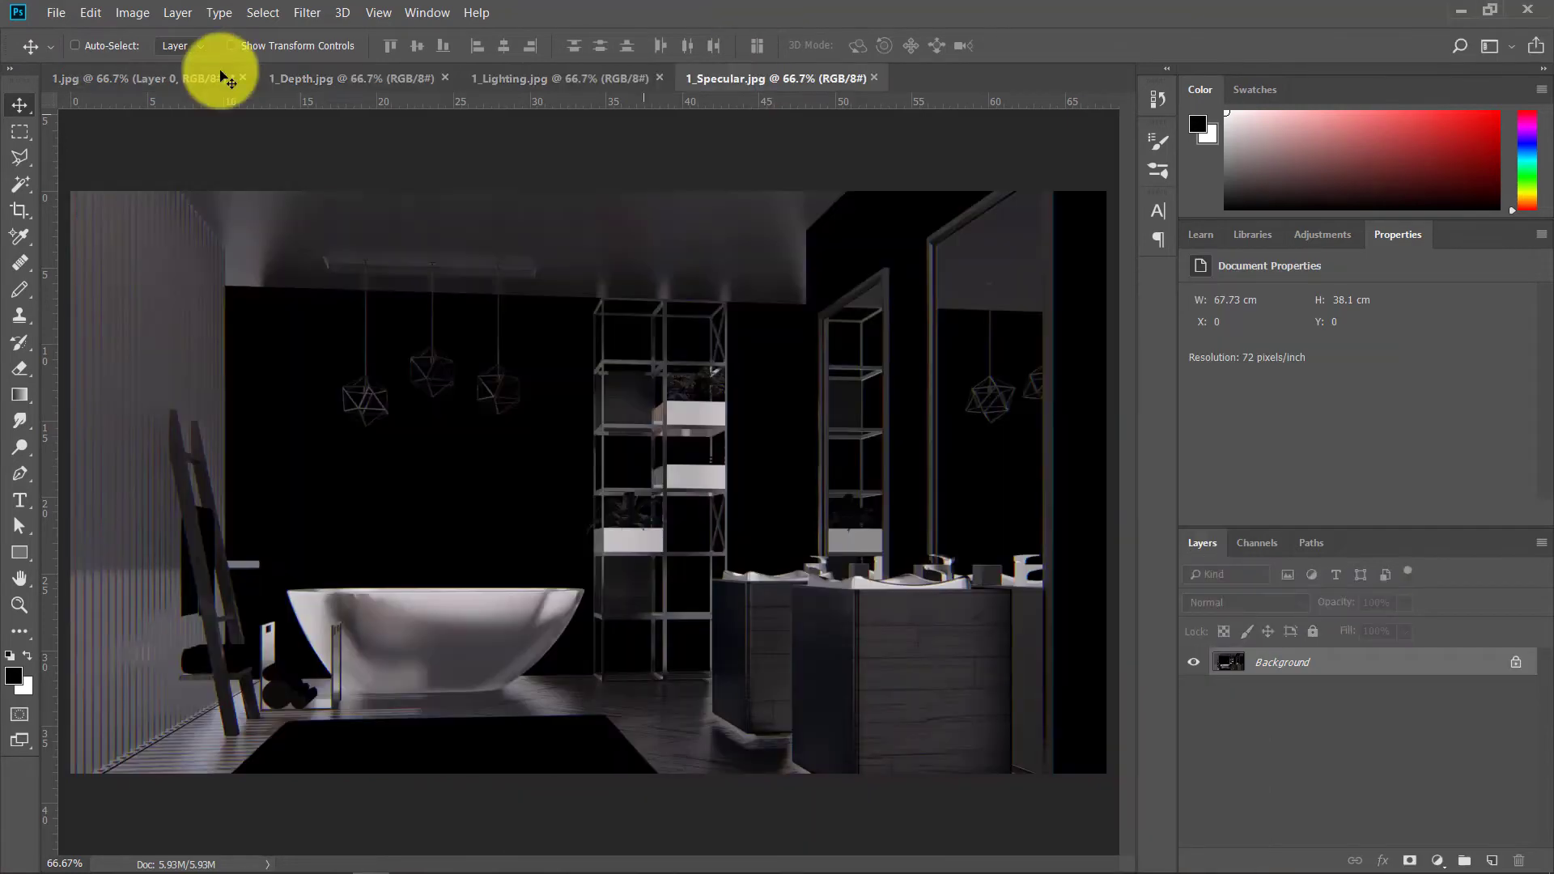
left_click(340, 78)
left_click(506, 78)
left_click(818, 315)
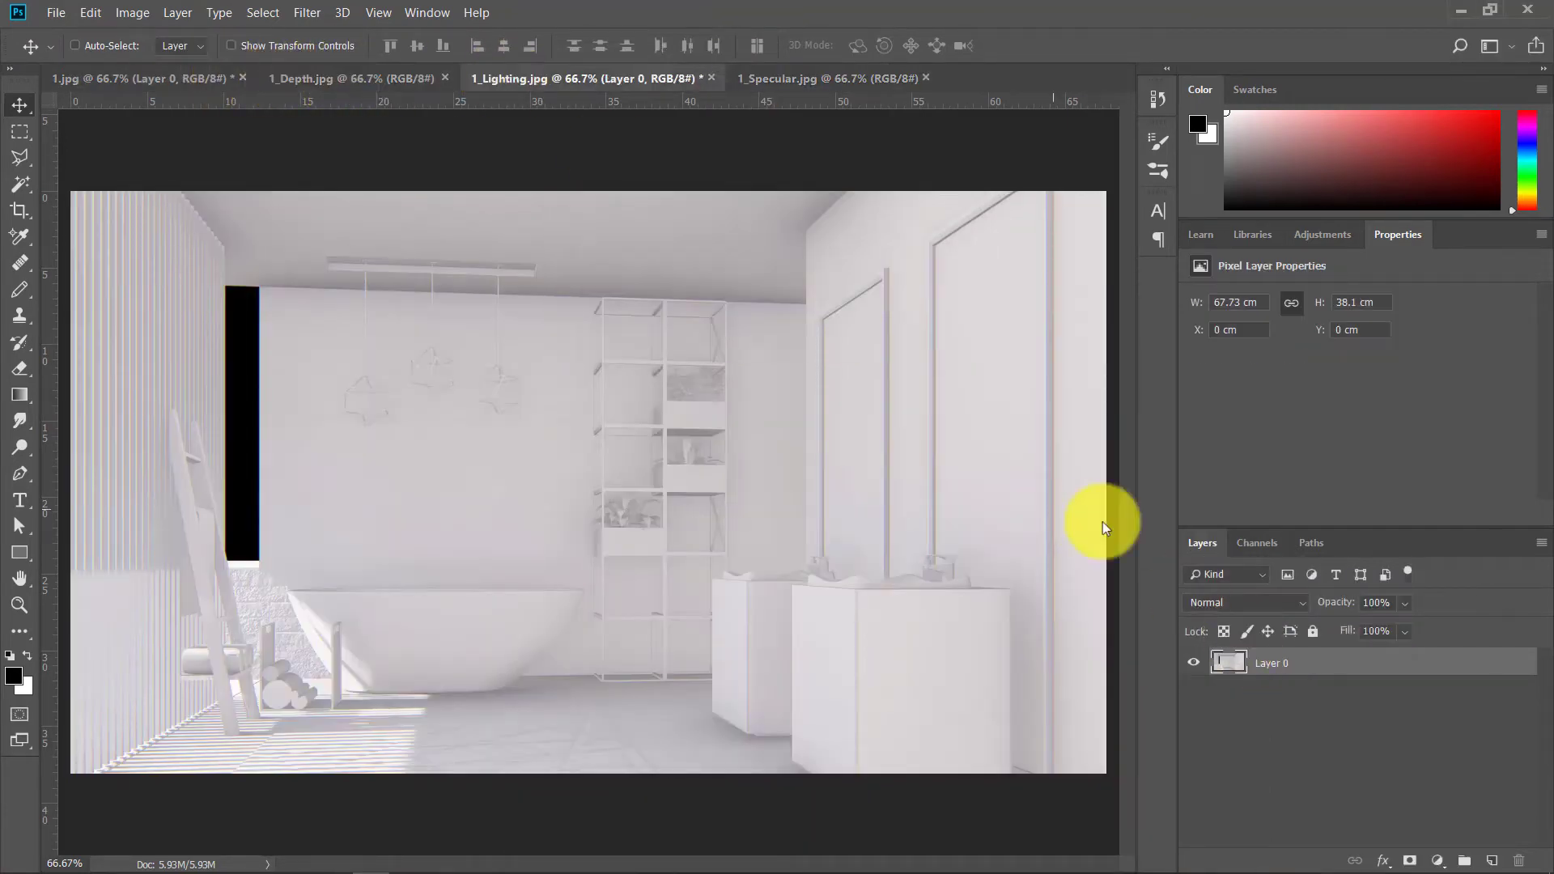
Step: Move the 1_Lighting pass into 1.jpg as Layer 1 and close its file unsaved
left_click_drag(583, 77, 850, 189)
left_click(137, 77)
left_click_drag(930, 493, 312, 412)
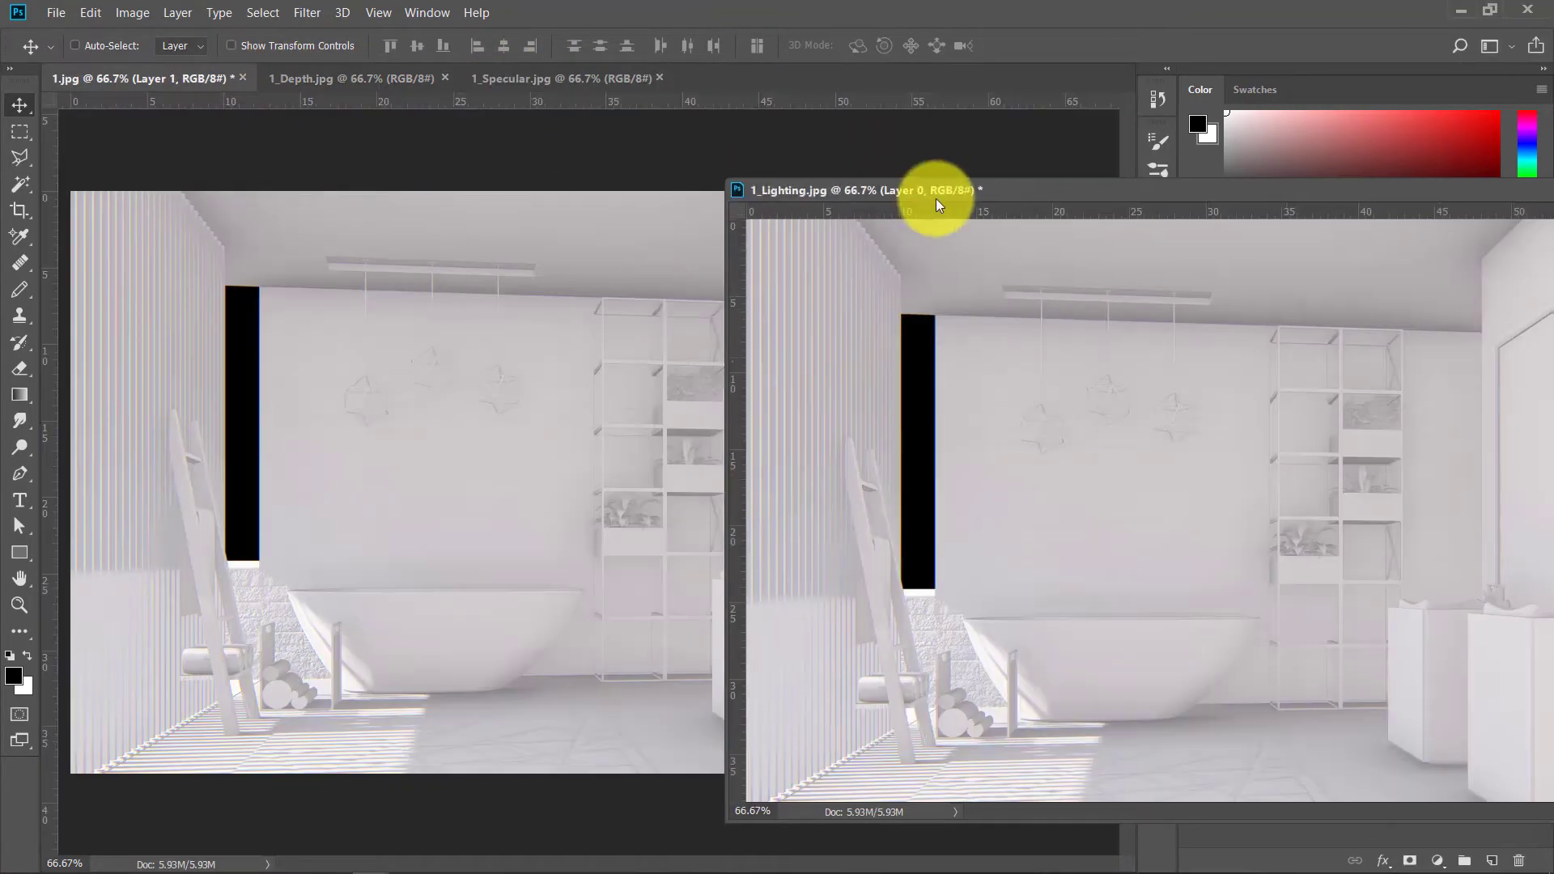
key("ctrl+w")
left_click(810, 347)
Step: Set Layer 1 to Soft Light blending at full opacity
left_click(1246, 602)
left_click(1265, 353)
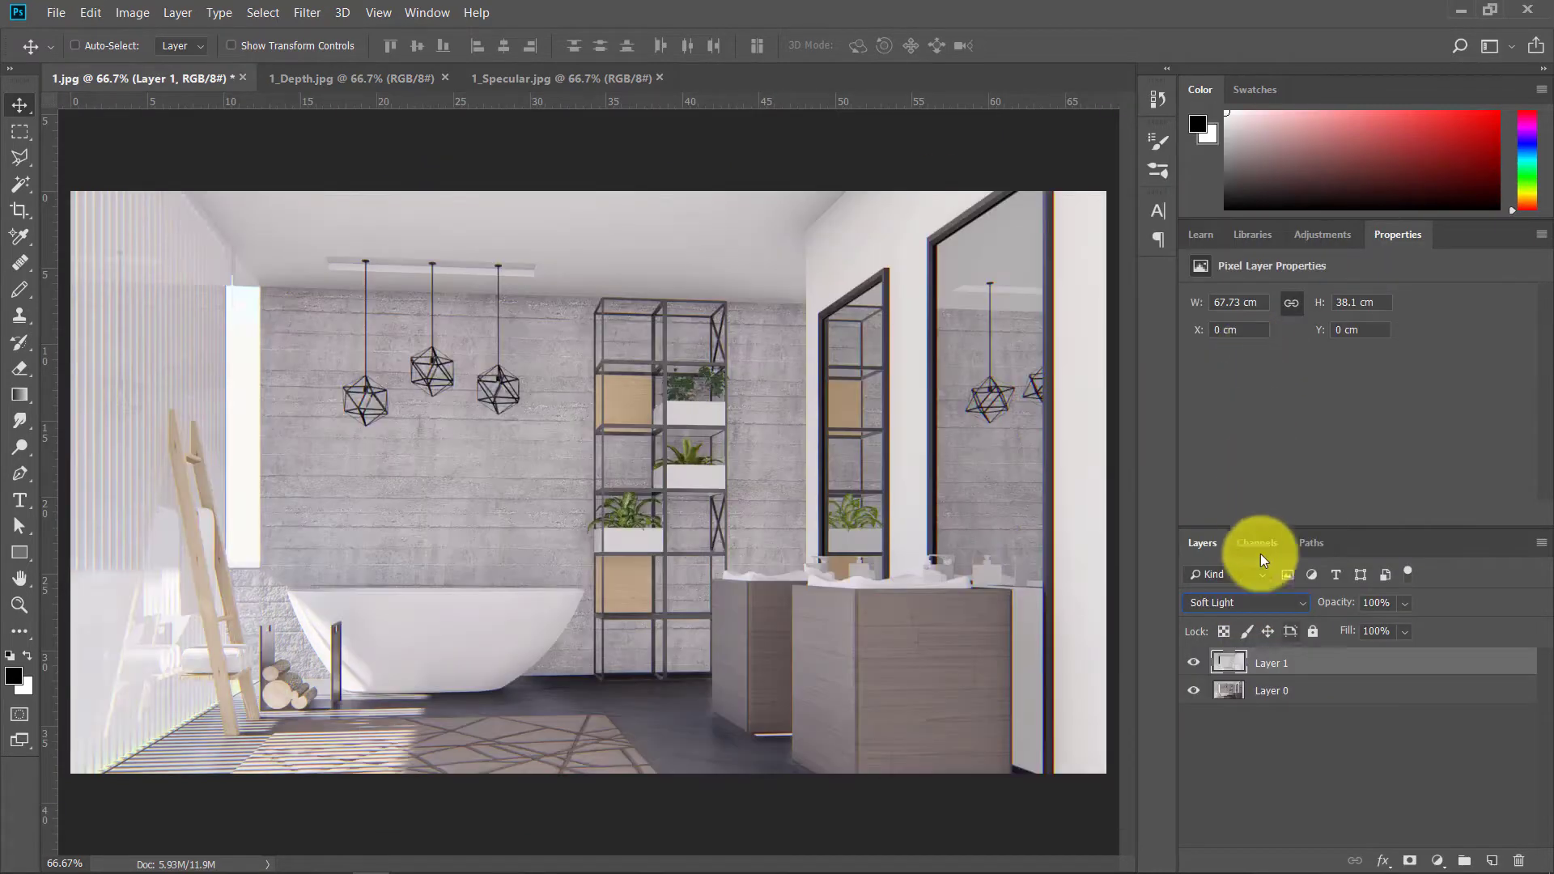
left_click(1261, 603)
left_click(1216, 275)
mouse_move(1336, 602)
left_mouse_down()
mouse_move(1289, 605)
mouse_move(1341, 606)
left_mouse_up()
left_click(1289, 604)
left_click(1255, 357)
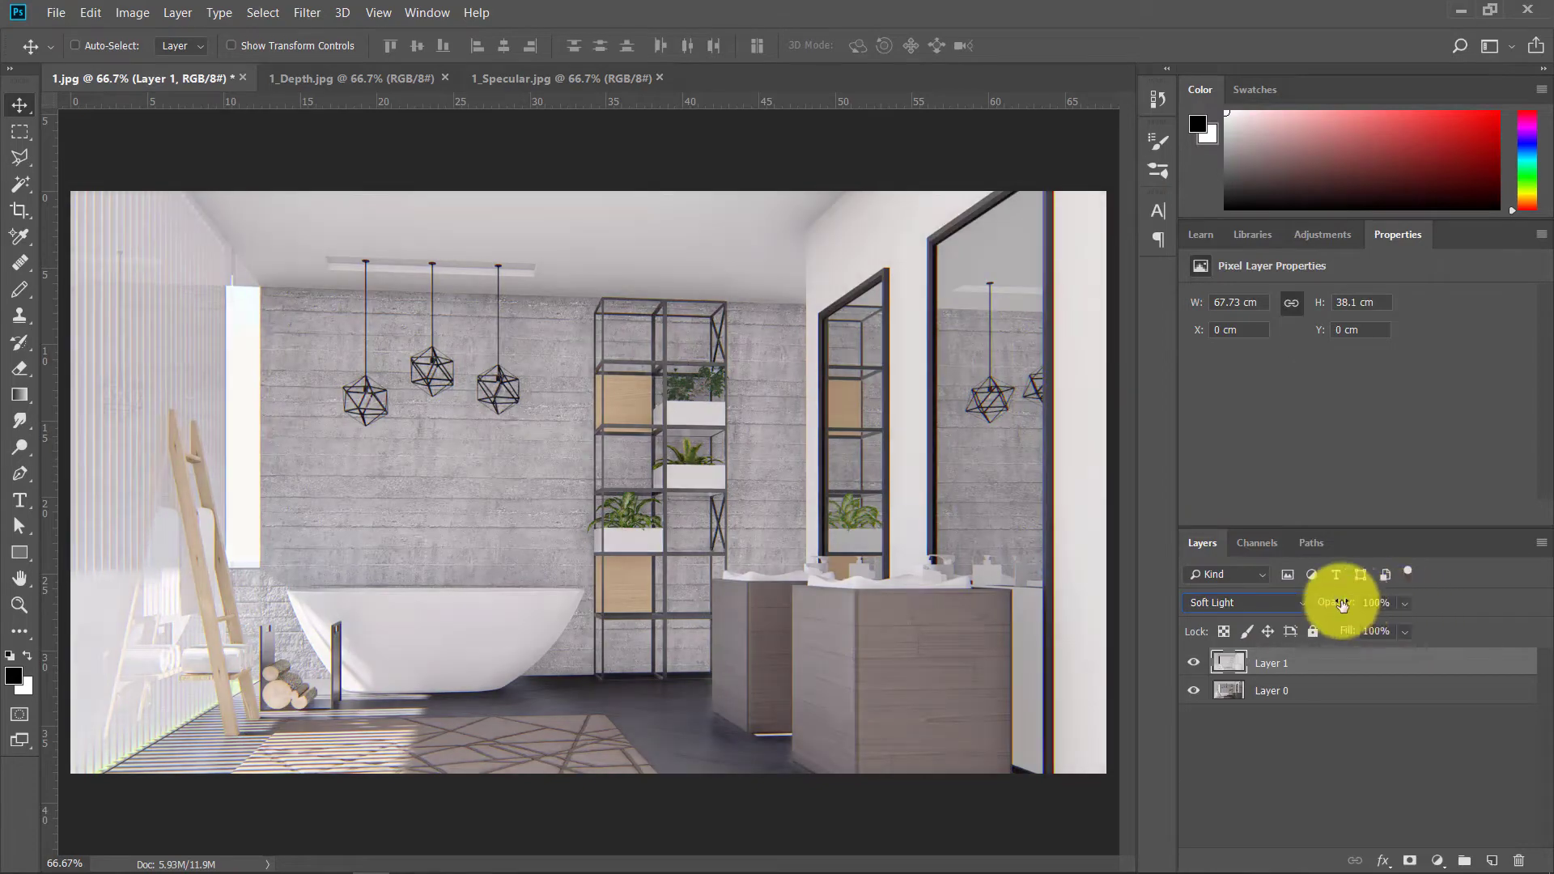
Step: Bring the depth and specular passes into 1.jpg as Layers 2 and 3
left_click_drag(561, 78, 867, 156)
left_click_drag(313, 77, 996, 242)
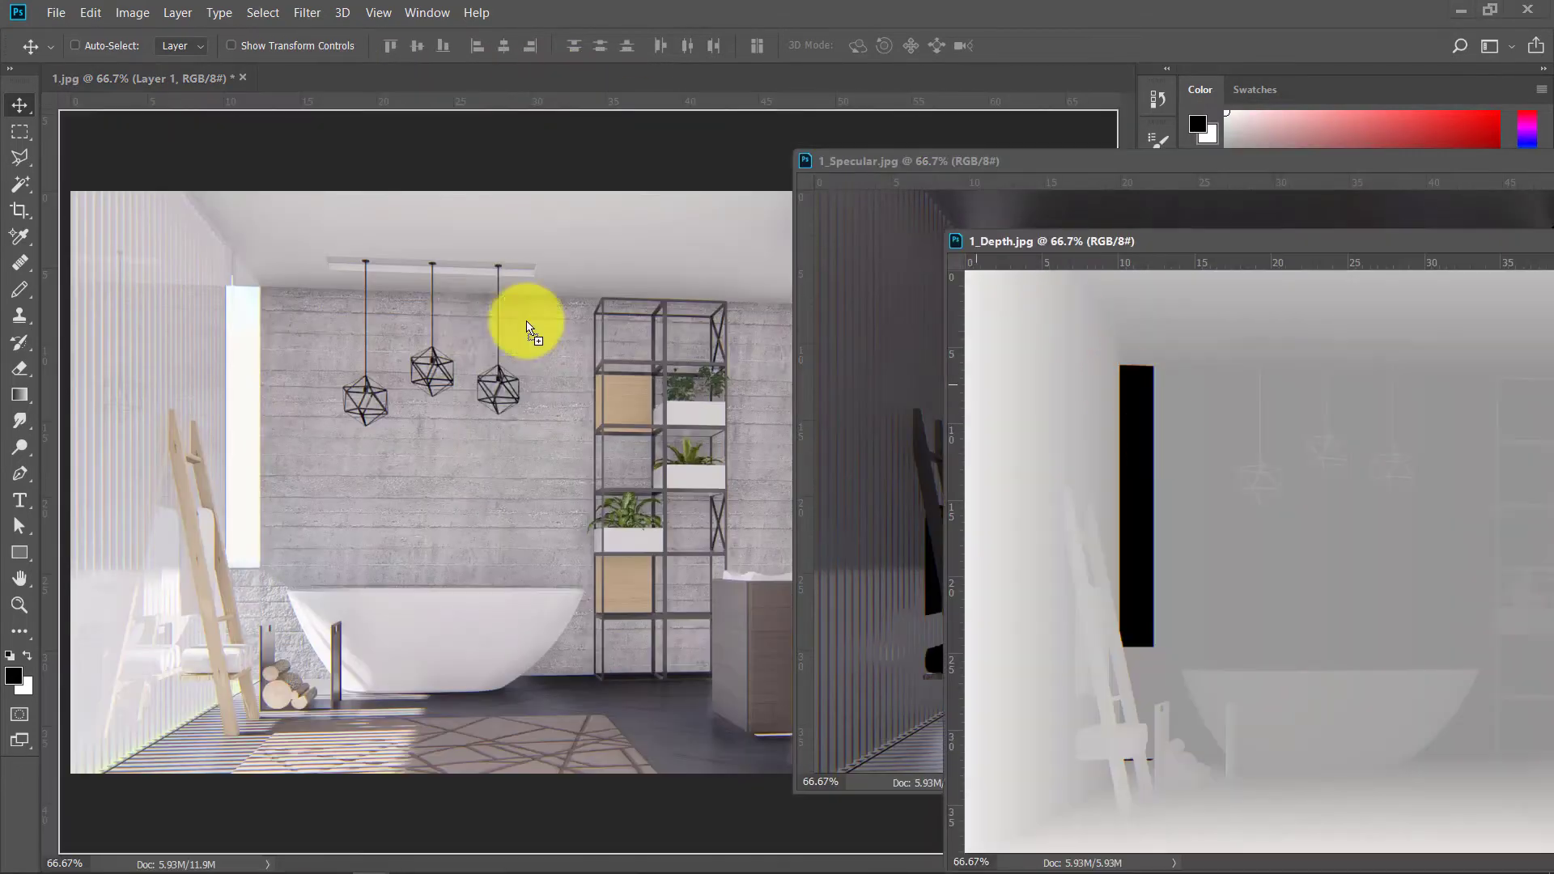
left_click_drag(526, 328, 711, 208)
mouse_move(1079, 163)
left_mouse_down()
mouse_move(319, 295)
mouse_move(804, 162)
left_mouse_up()
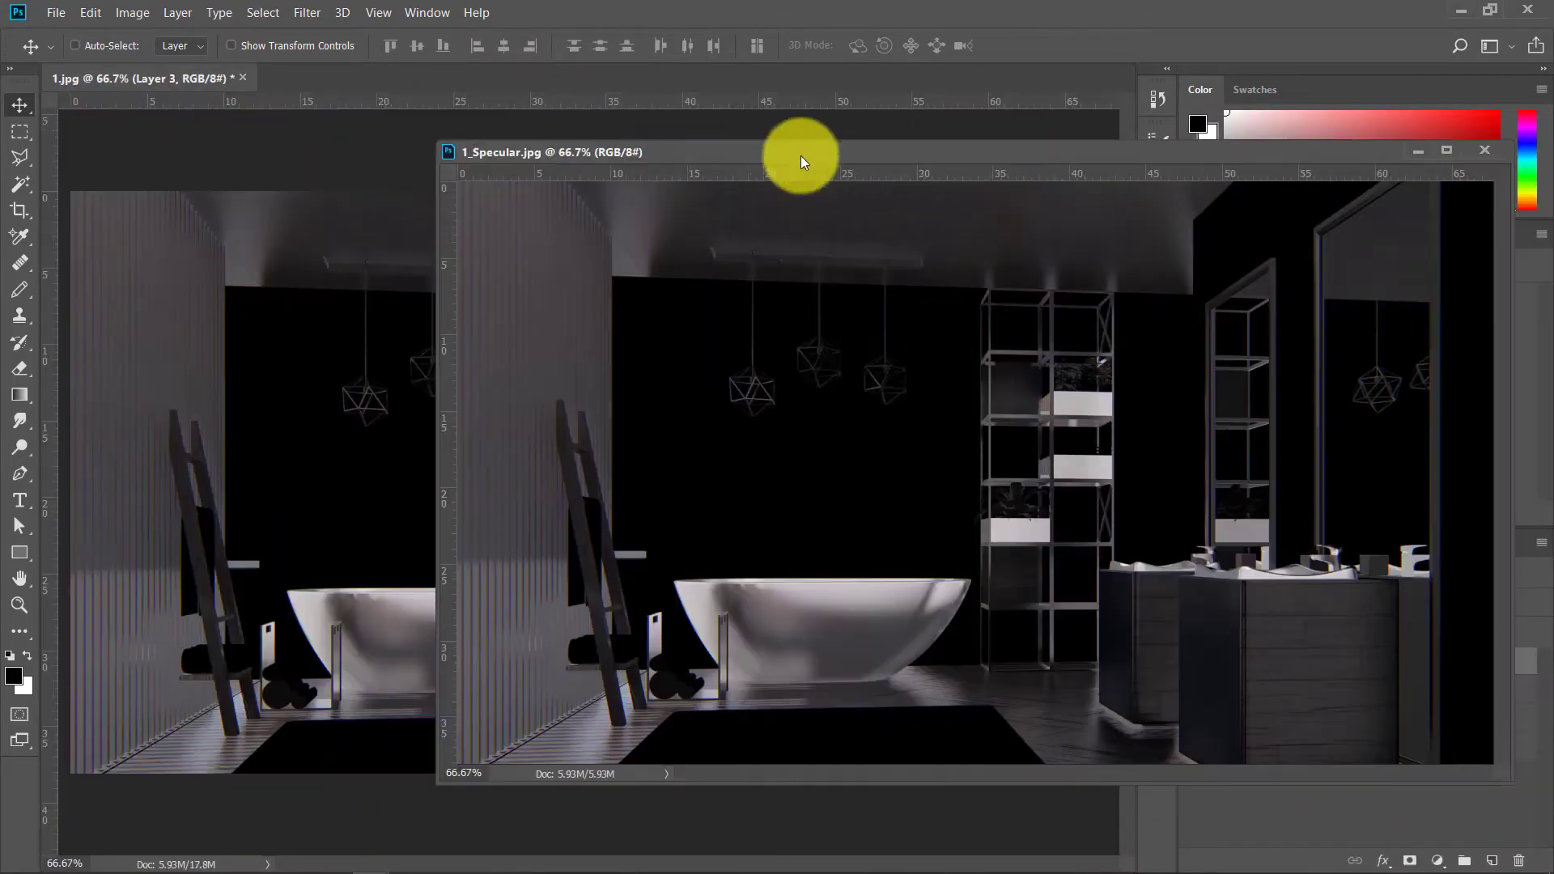
key("ctrl+w")
Step: Blend Layer 2 (depth) with Soft Light and Layer 3 (specular) with Screen
left_click(1246, 602)
left_click(1226, 172)
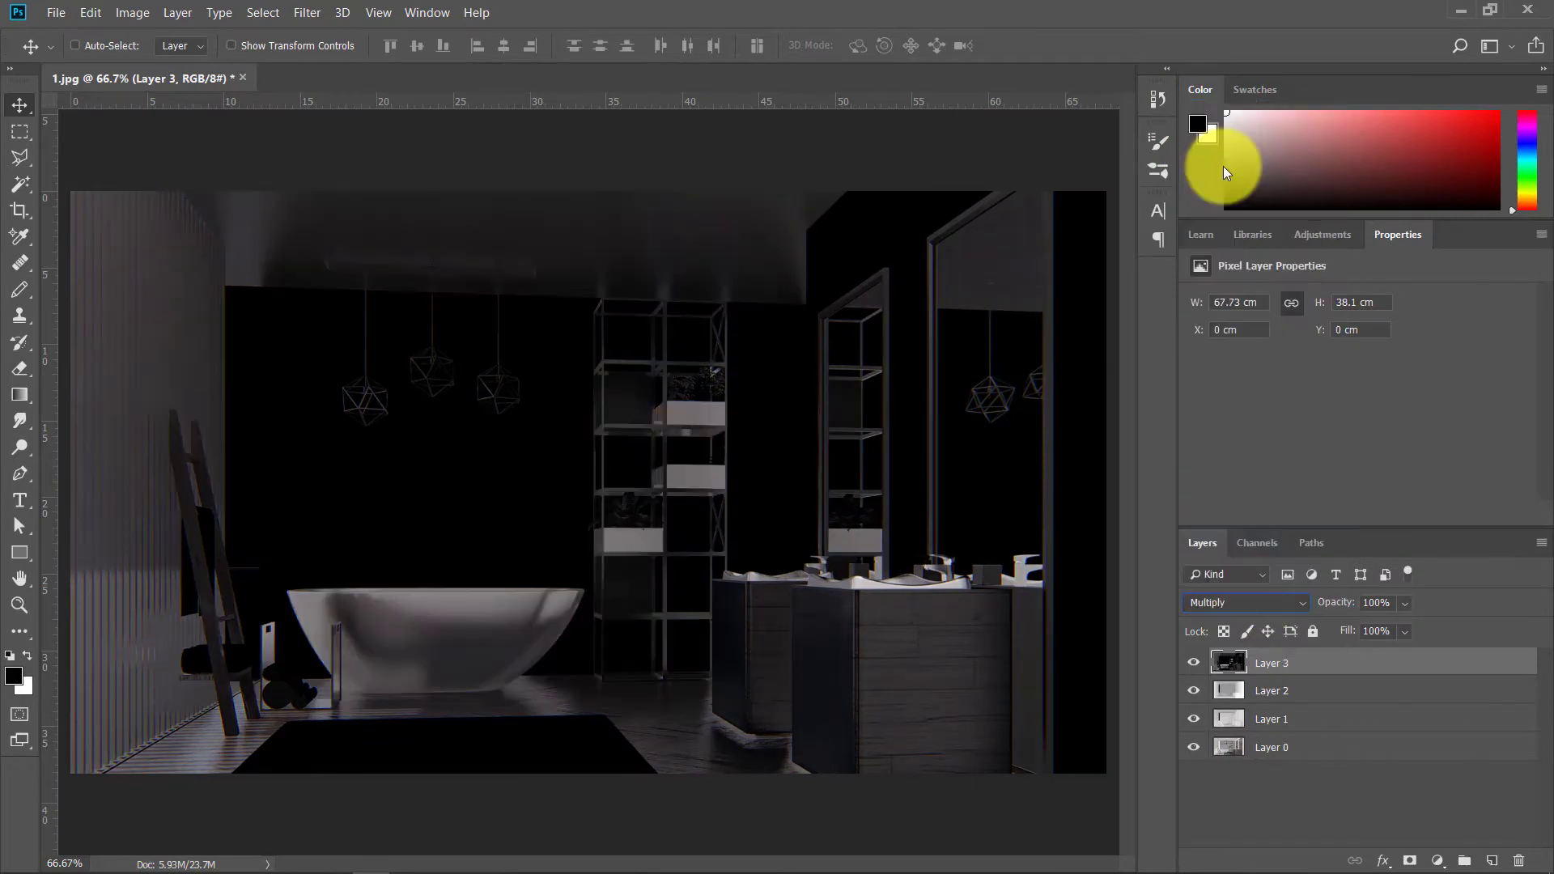
left_click(1272, 690)
left_click(1246, 602)
left_click(1253, 350)
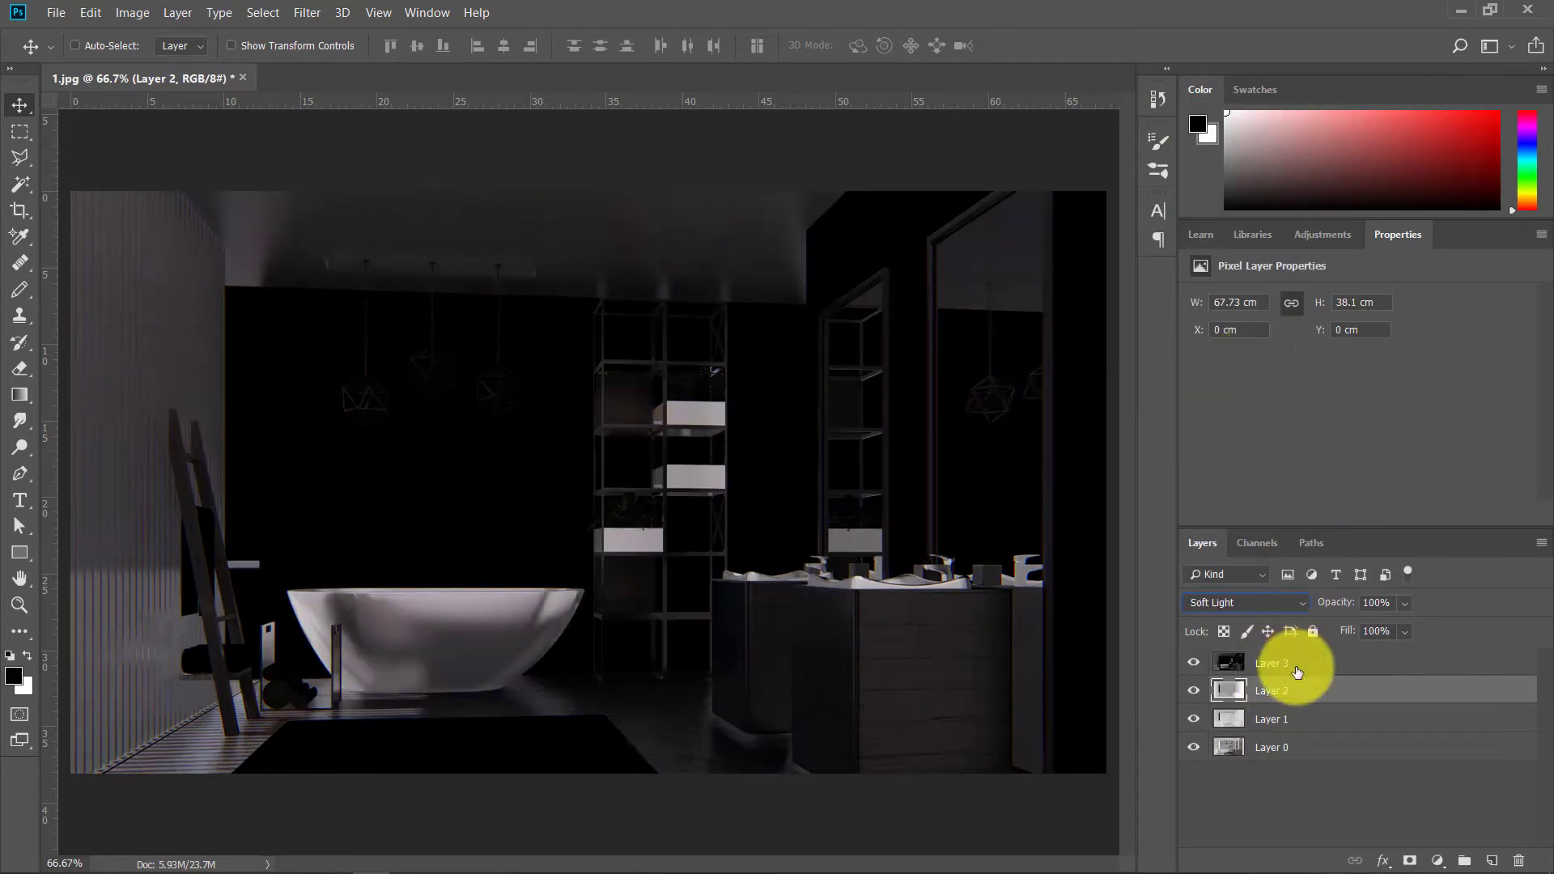
left_click(1298, 672)
left_click(1290, 603)
left_click(1193, 270)
Step: Test blend modes on Layer 2, settling on Soft Light at 35% opacity
left_click(1290, 692)
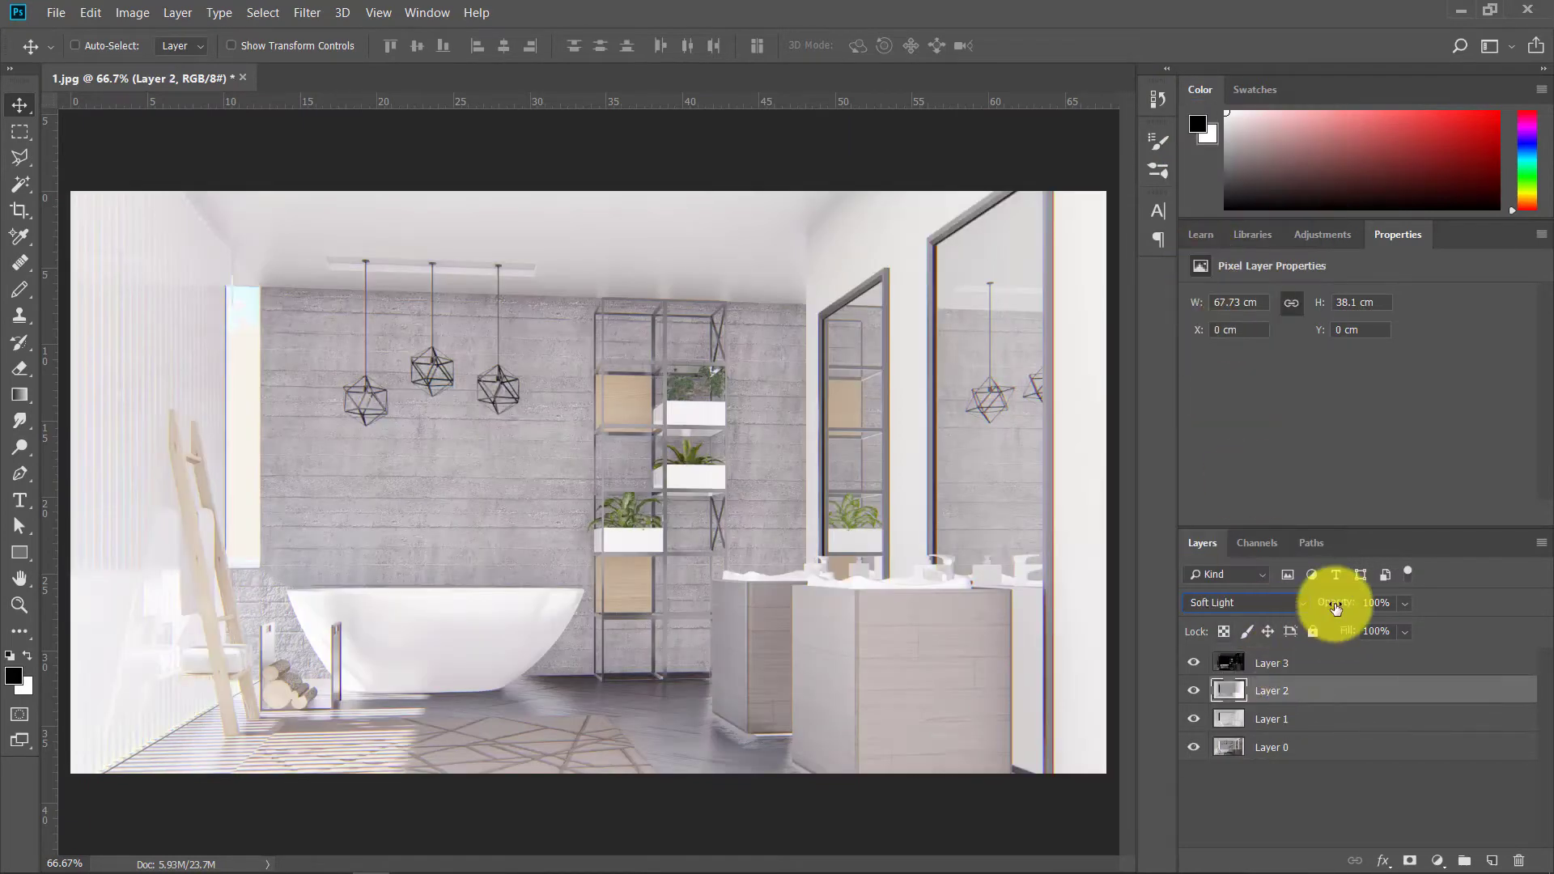
left_click_drag(1336, 609, 1344, 604)
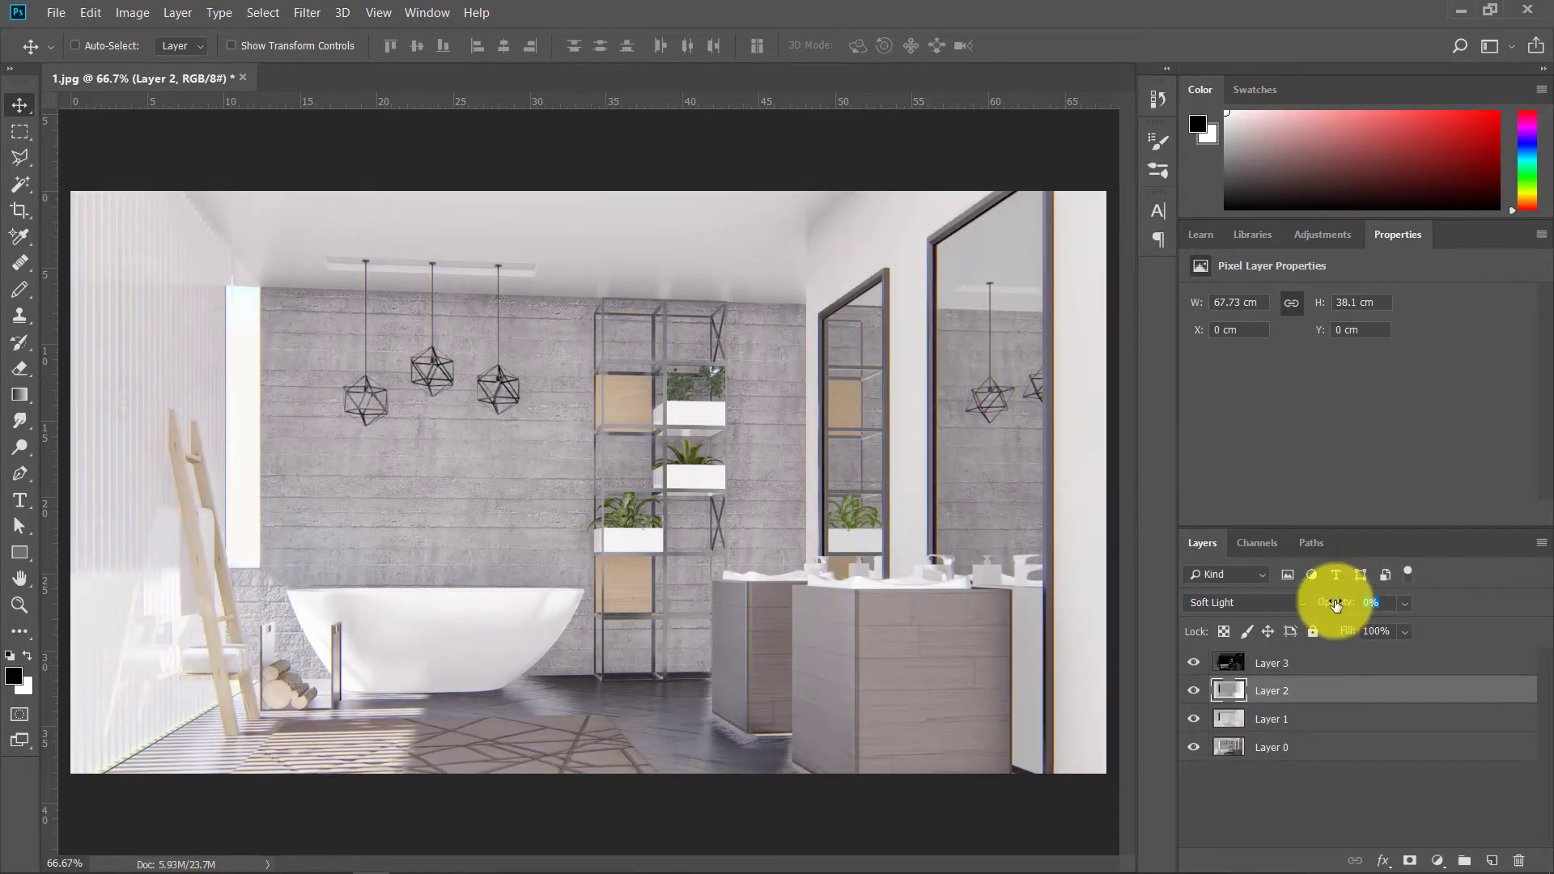
left_click(1287, 603)
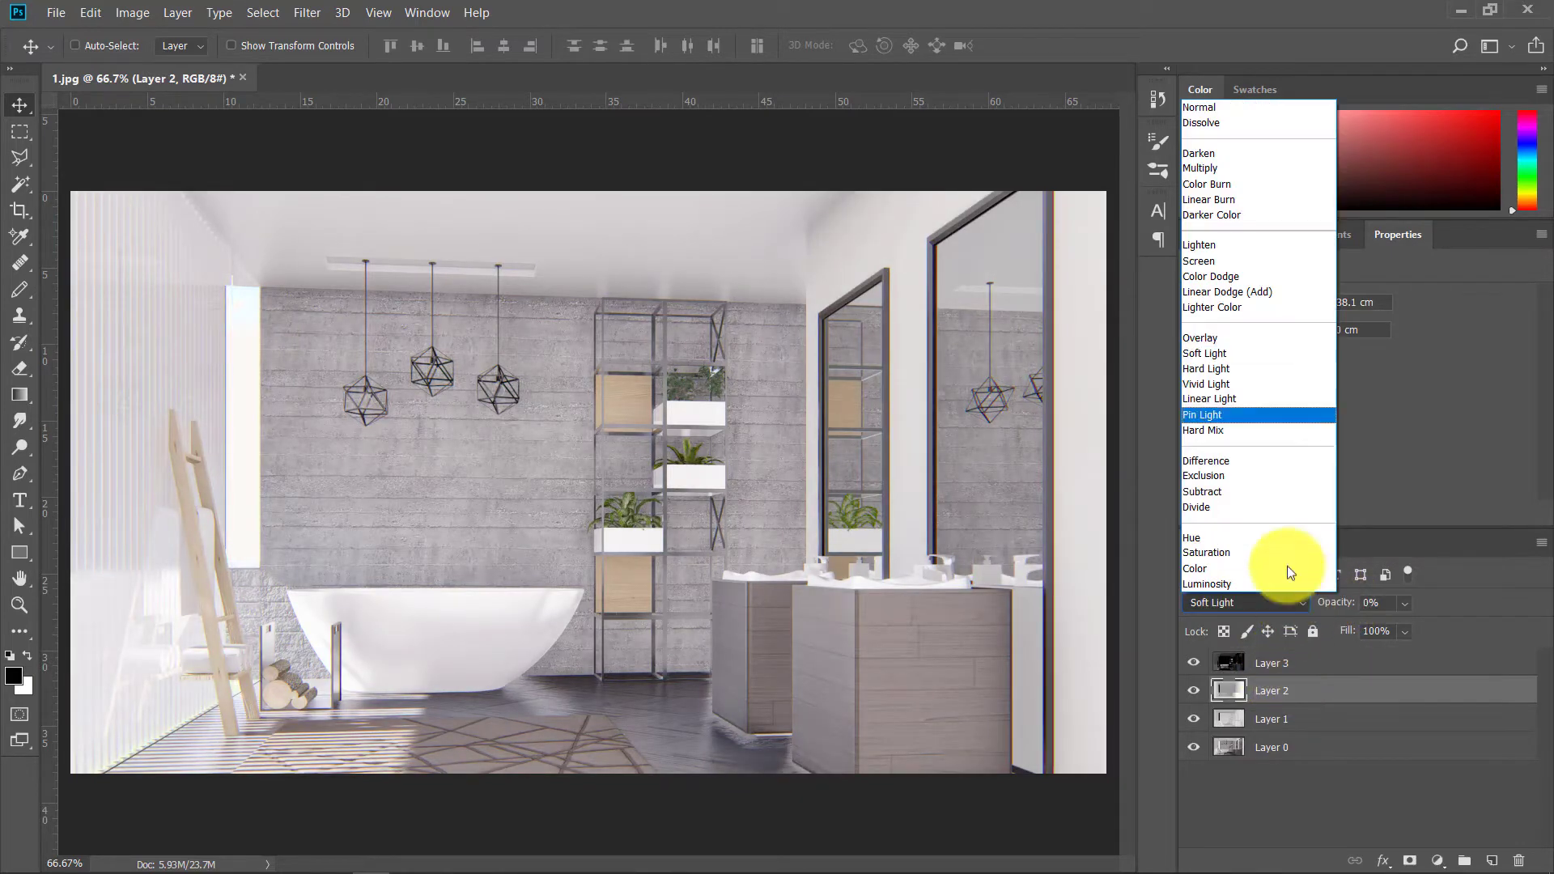
left_click(1249, 354)
left_click(1275, 603)
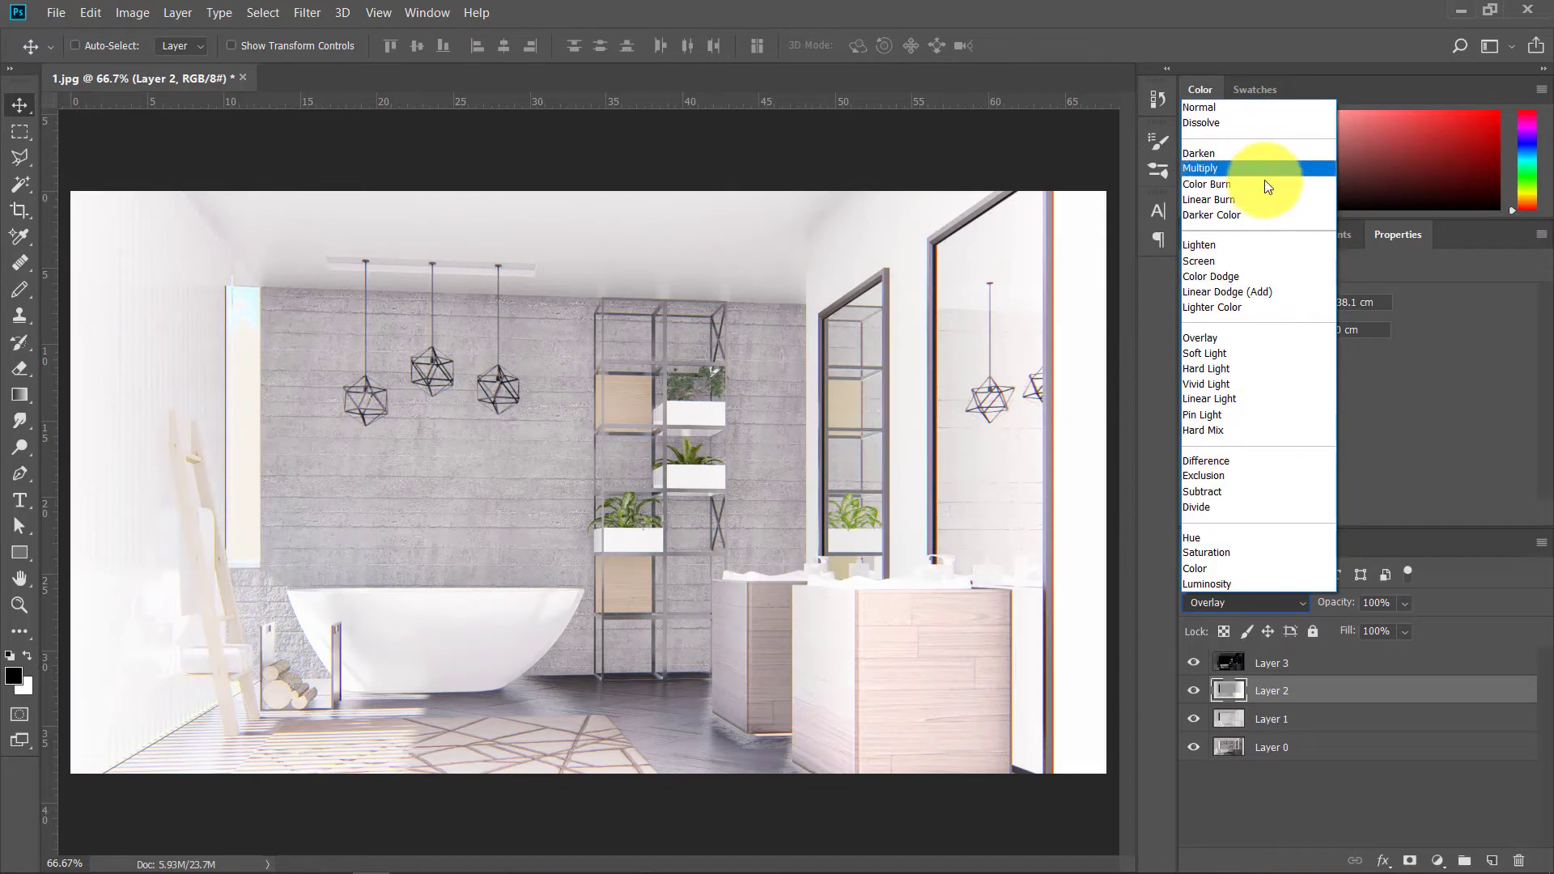
left_click(1253, 261)
left_click(1276, 608)
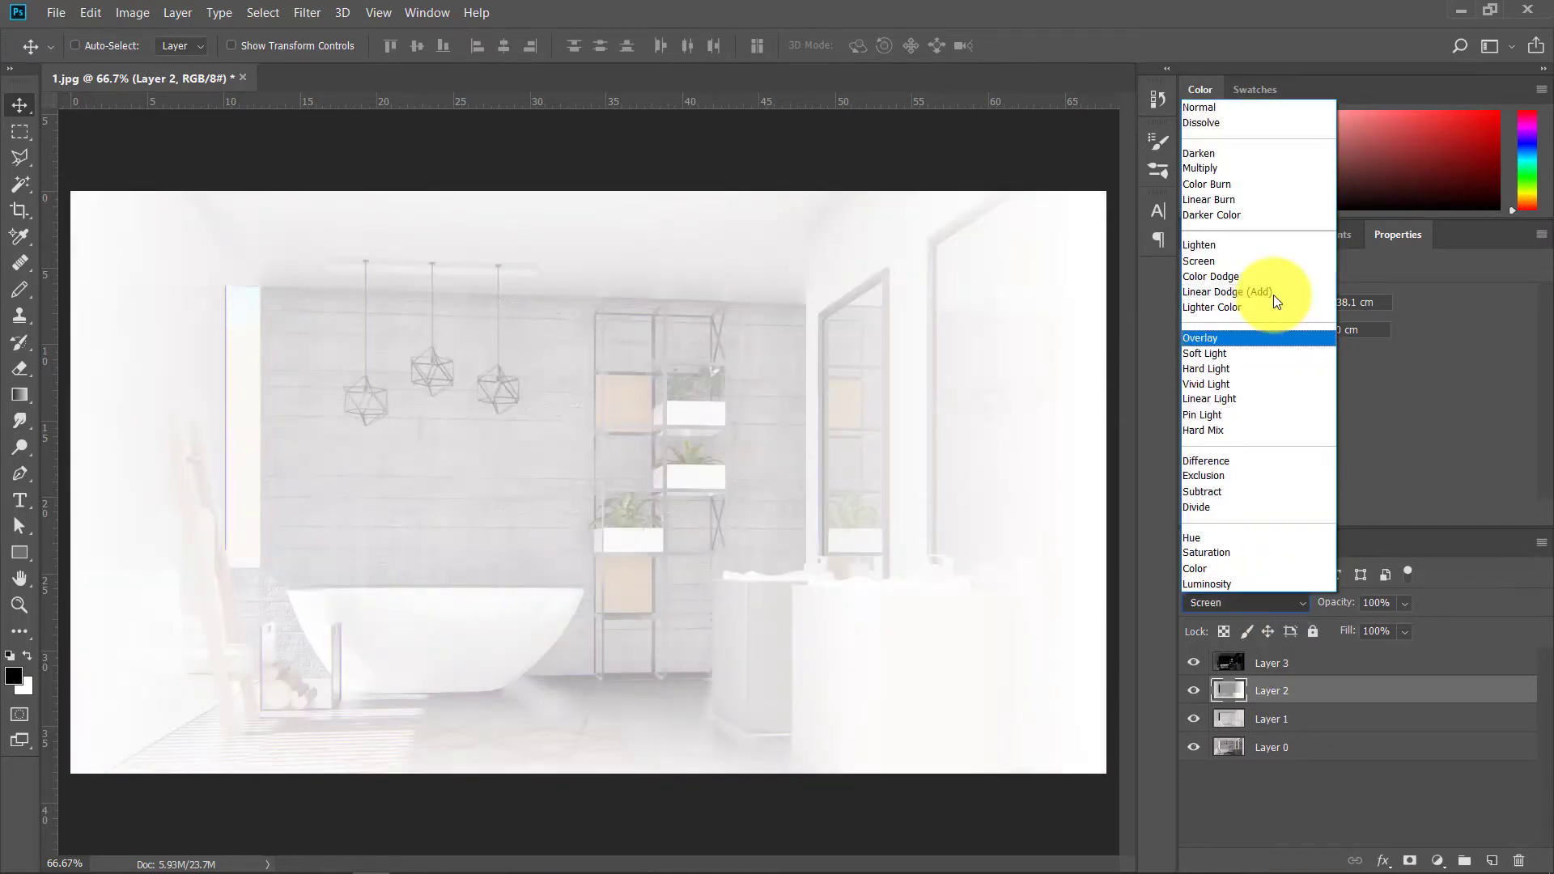
left_click(1263, 351)
left_click_drag(1337, 598, 1312, 611)
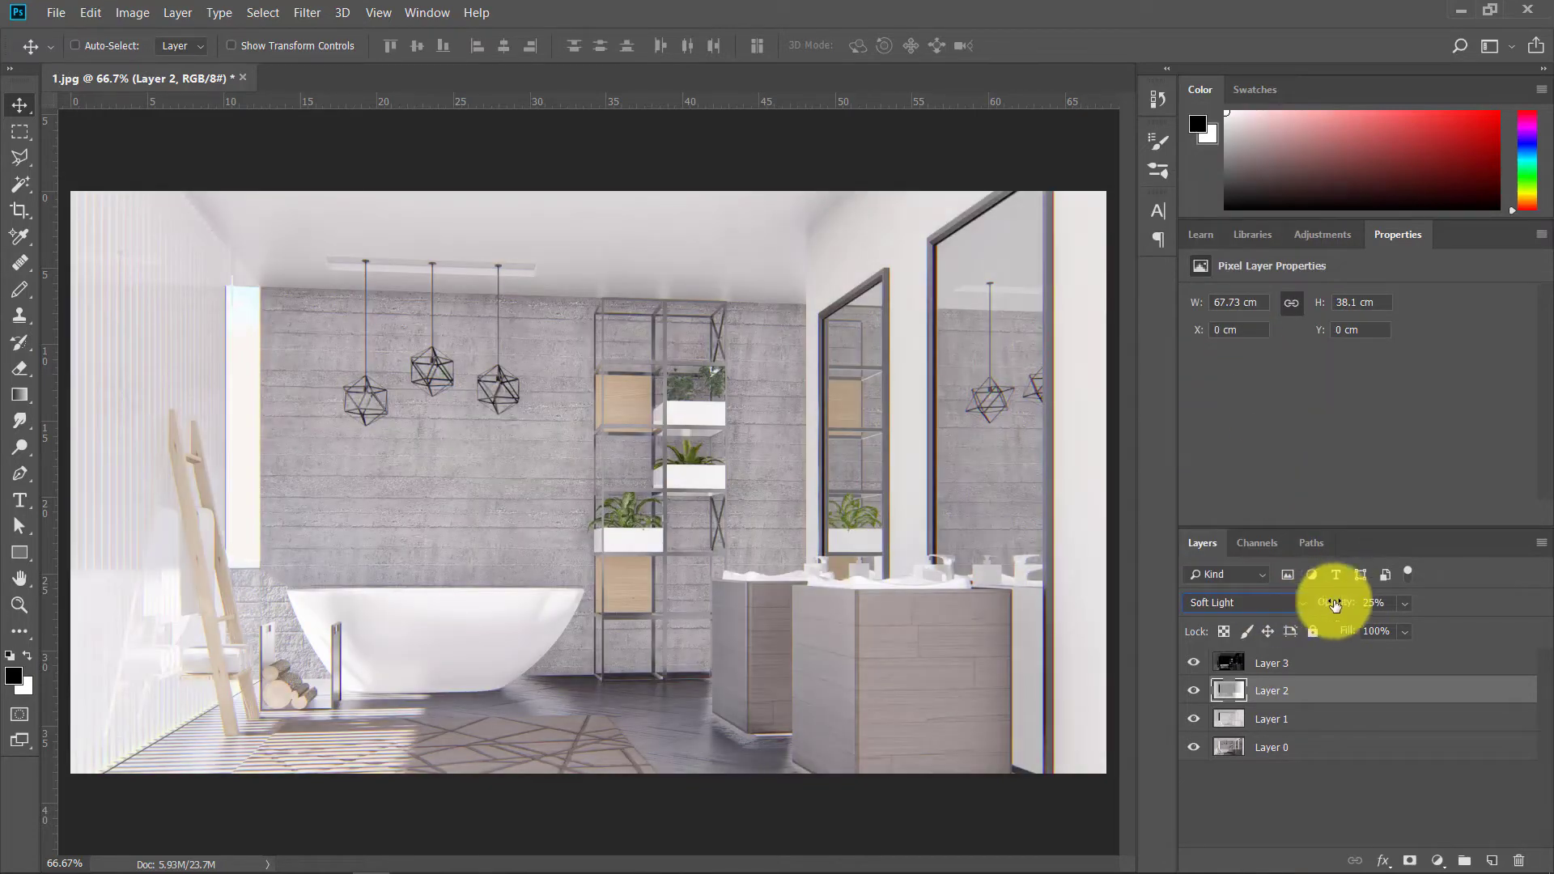
Step: Lower Layer 2's opacity further and select Layer 3 to adjust its opacity
key("alt+bracketright")
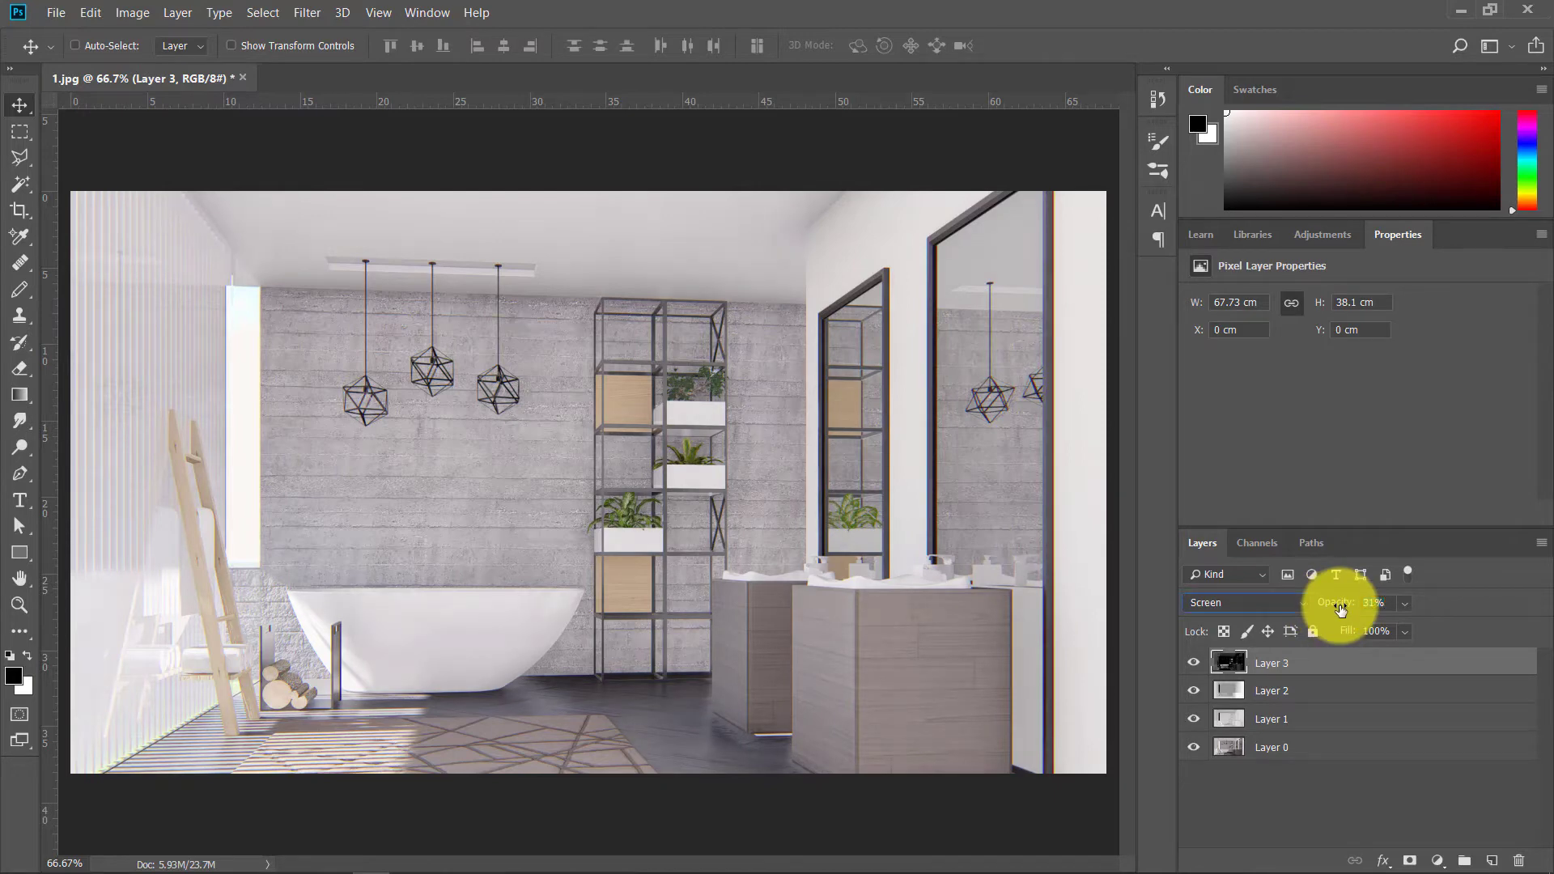
left_click(1325, 692)
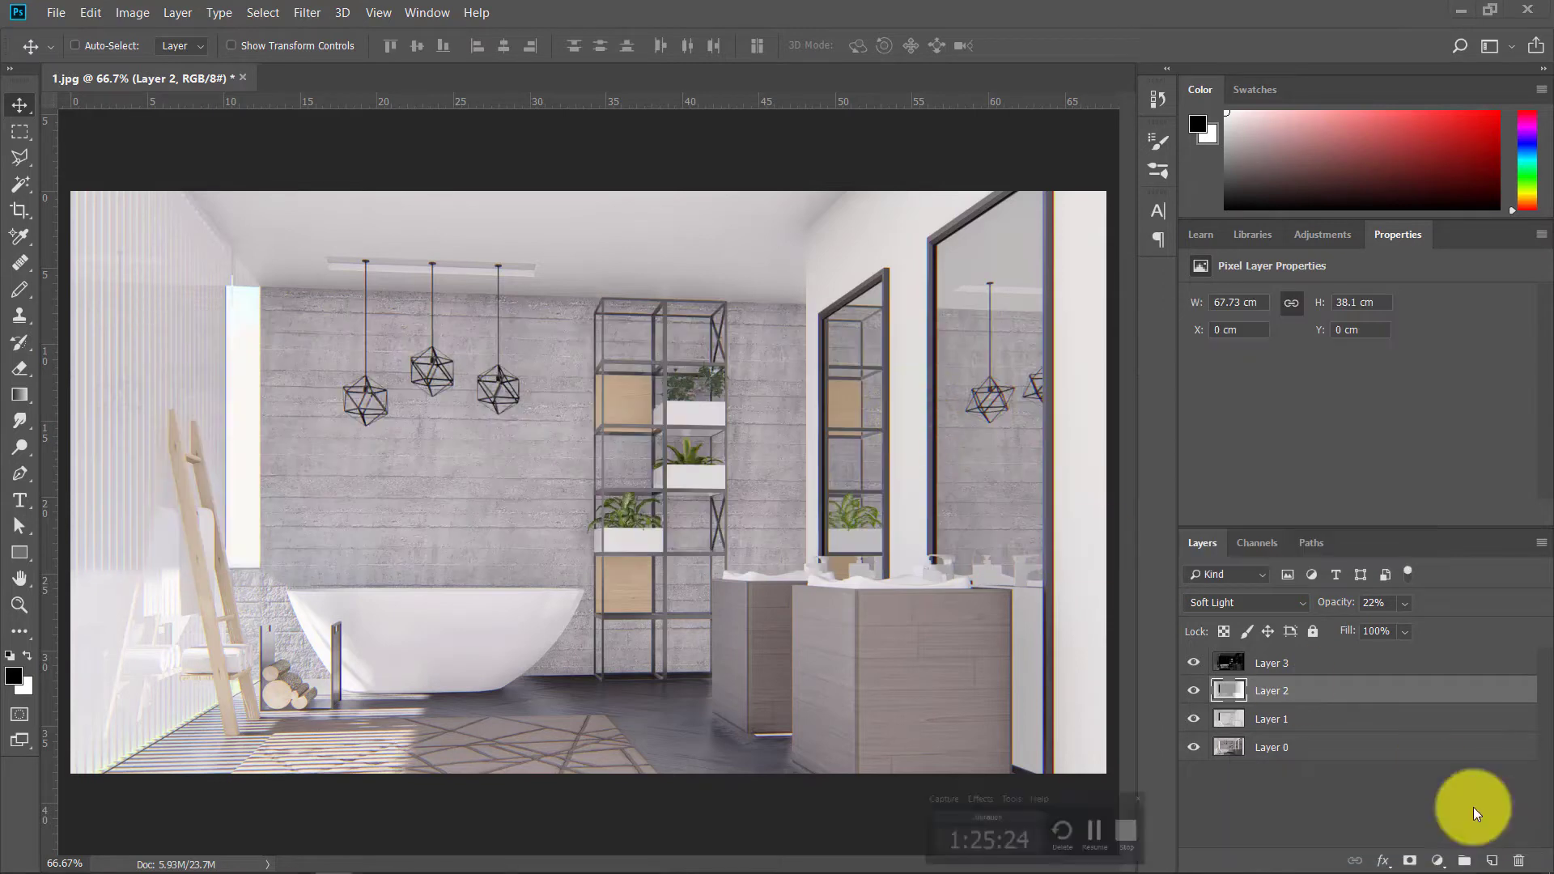
mouse_move(1333, 607)
left_mouse_down()
mouse_move(1310, 609)
mouse_move(1334, 608)
left_mouse_up()
left_click(1313, 669)
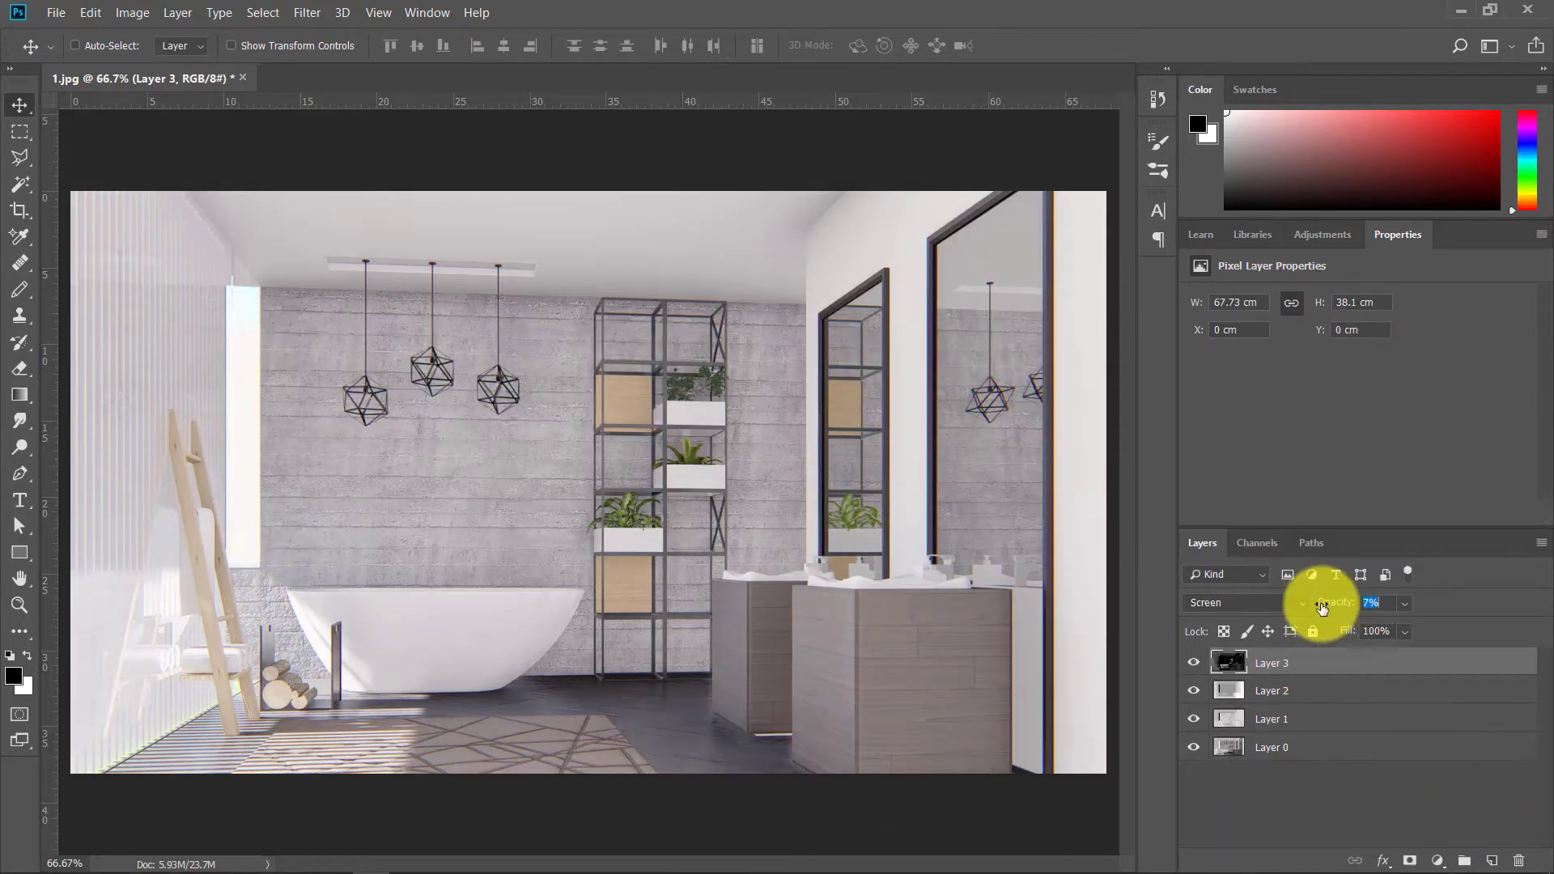
left_click(132, 13)
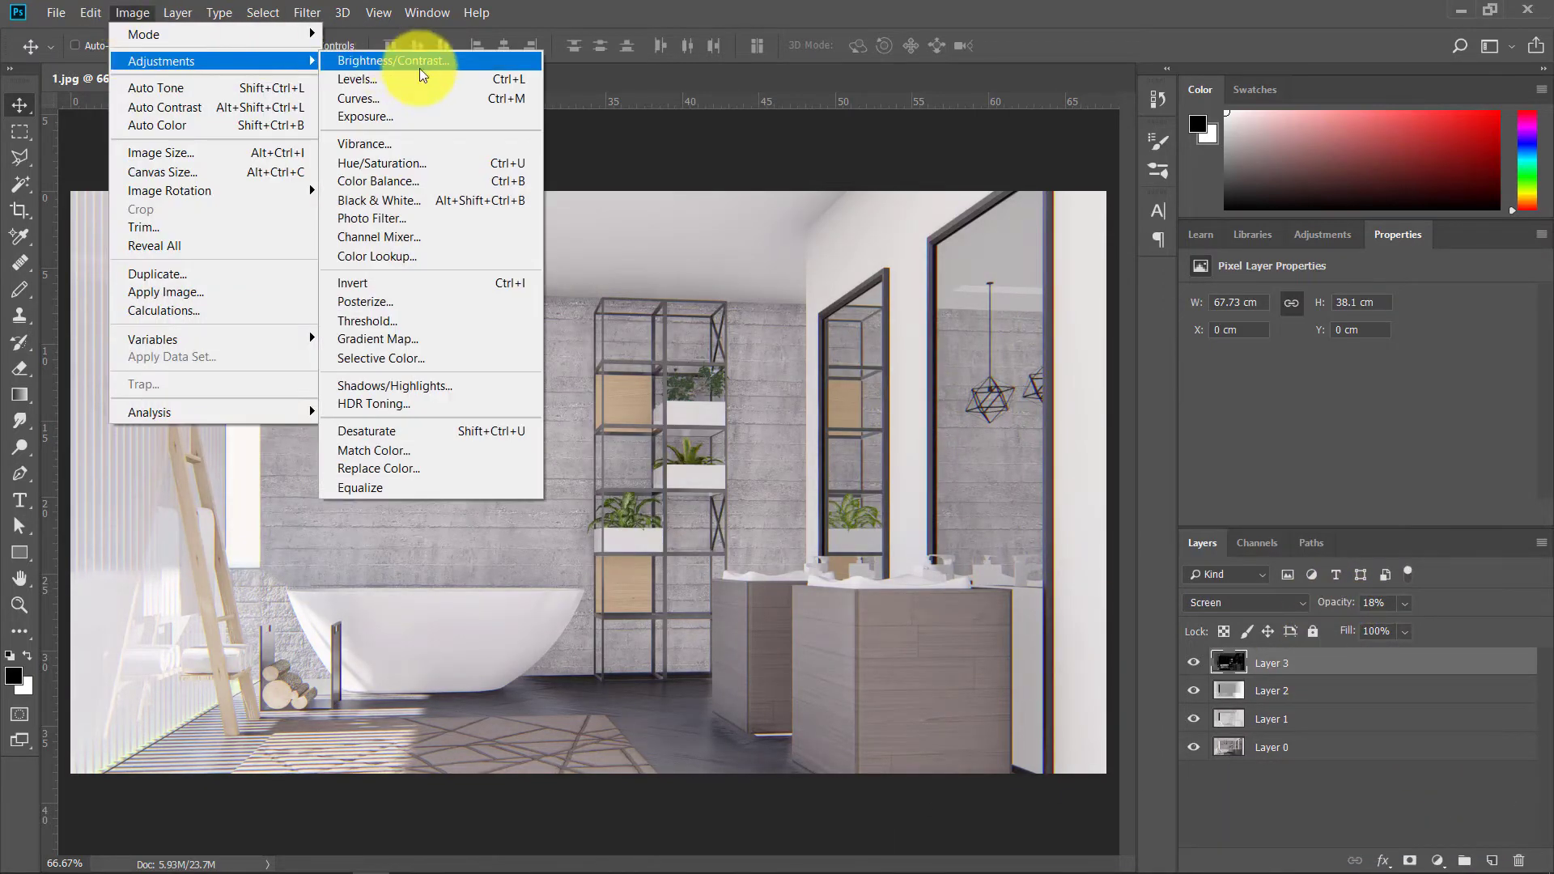
Step: Add a Brightness/Contrast layer clipped to Layer 3, raising brightness and contrast to 51
left_click(380, 61)
left_click_drag(1256, 326, 1391, 351)
left_click(1414, 346)
key("v")
left_click(1437, 860)
left_click(1449, 583)
left_click(1249, 675, "alt")
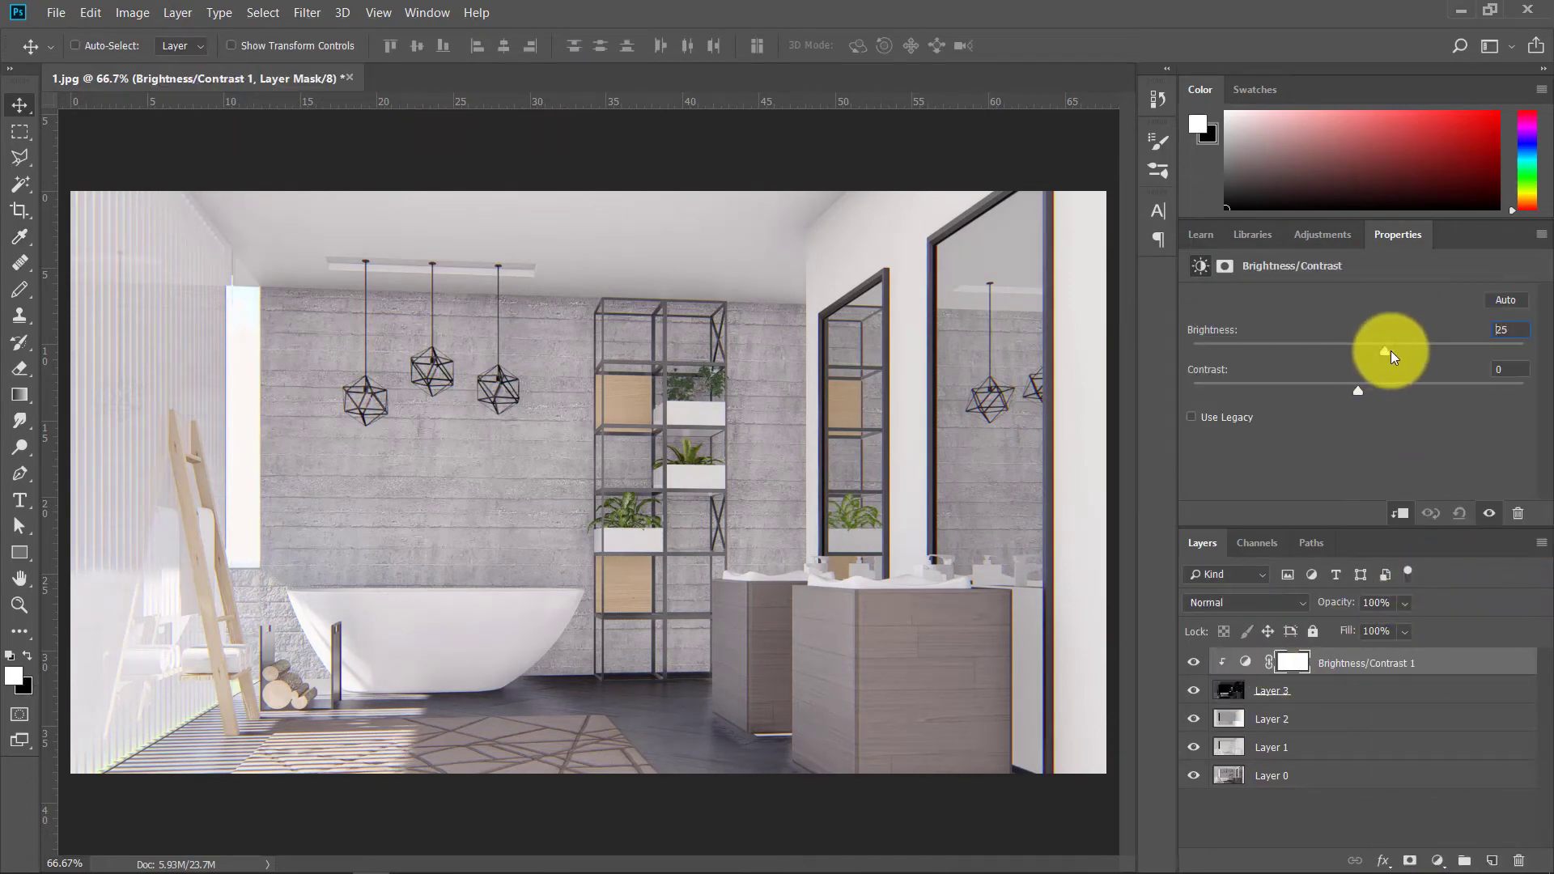
left_click_drag(1441, 397, 1442, 397)
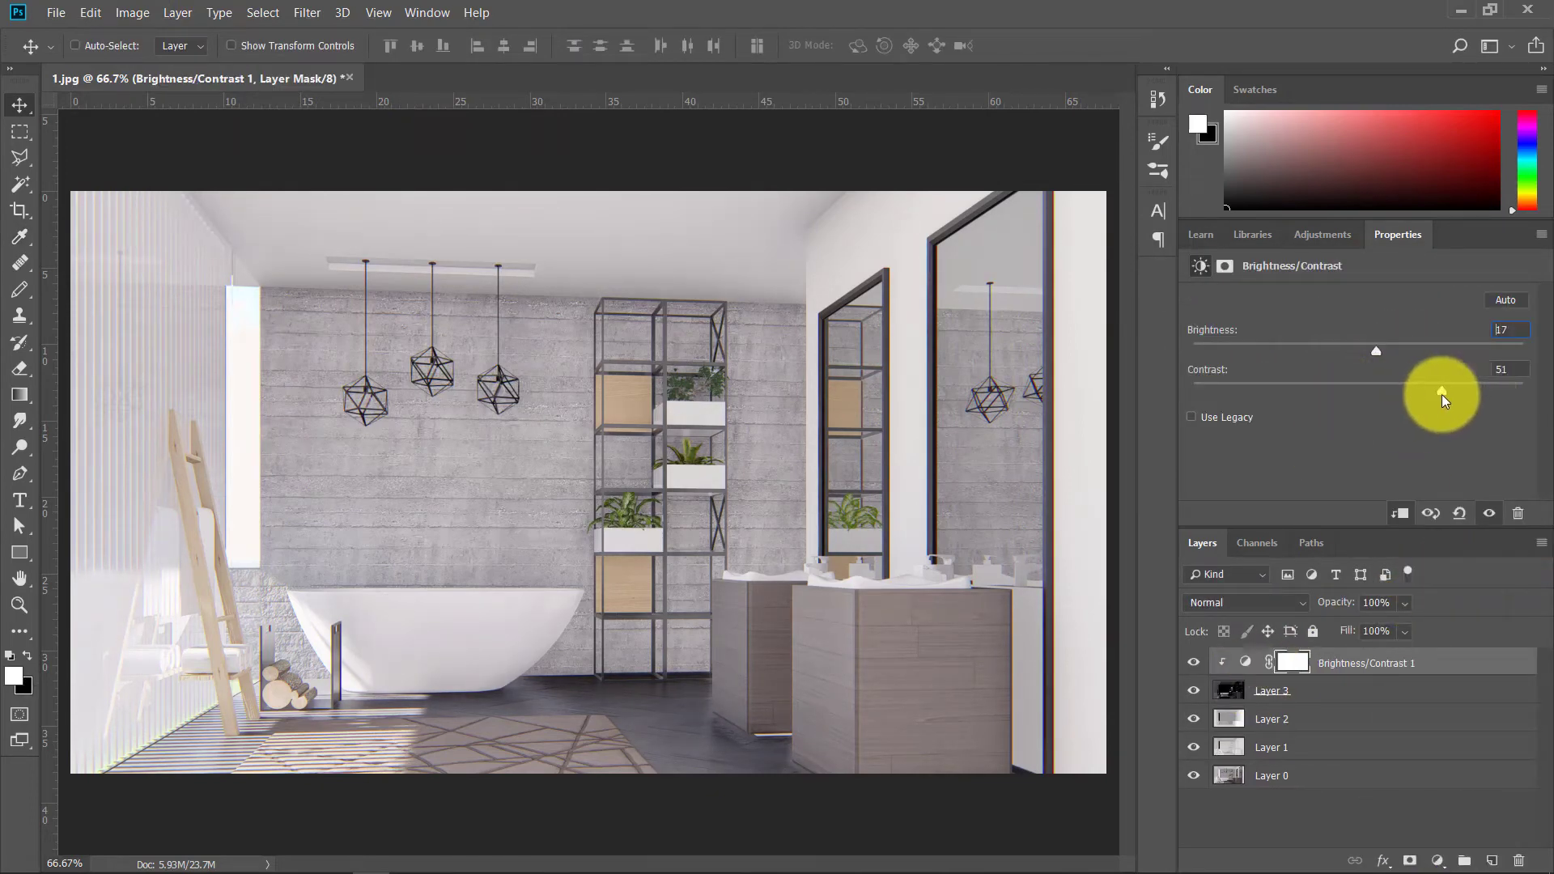
Step: Add a second Brightness/Contrast adjustment that lowers brightness to darken the image
left_click(1404, 672)
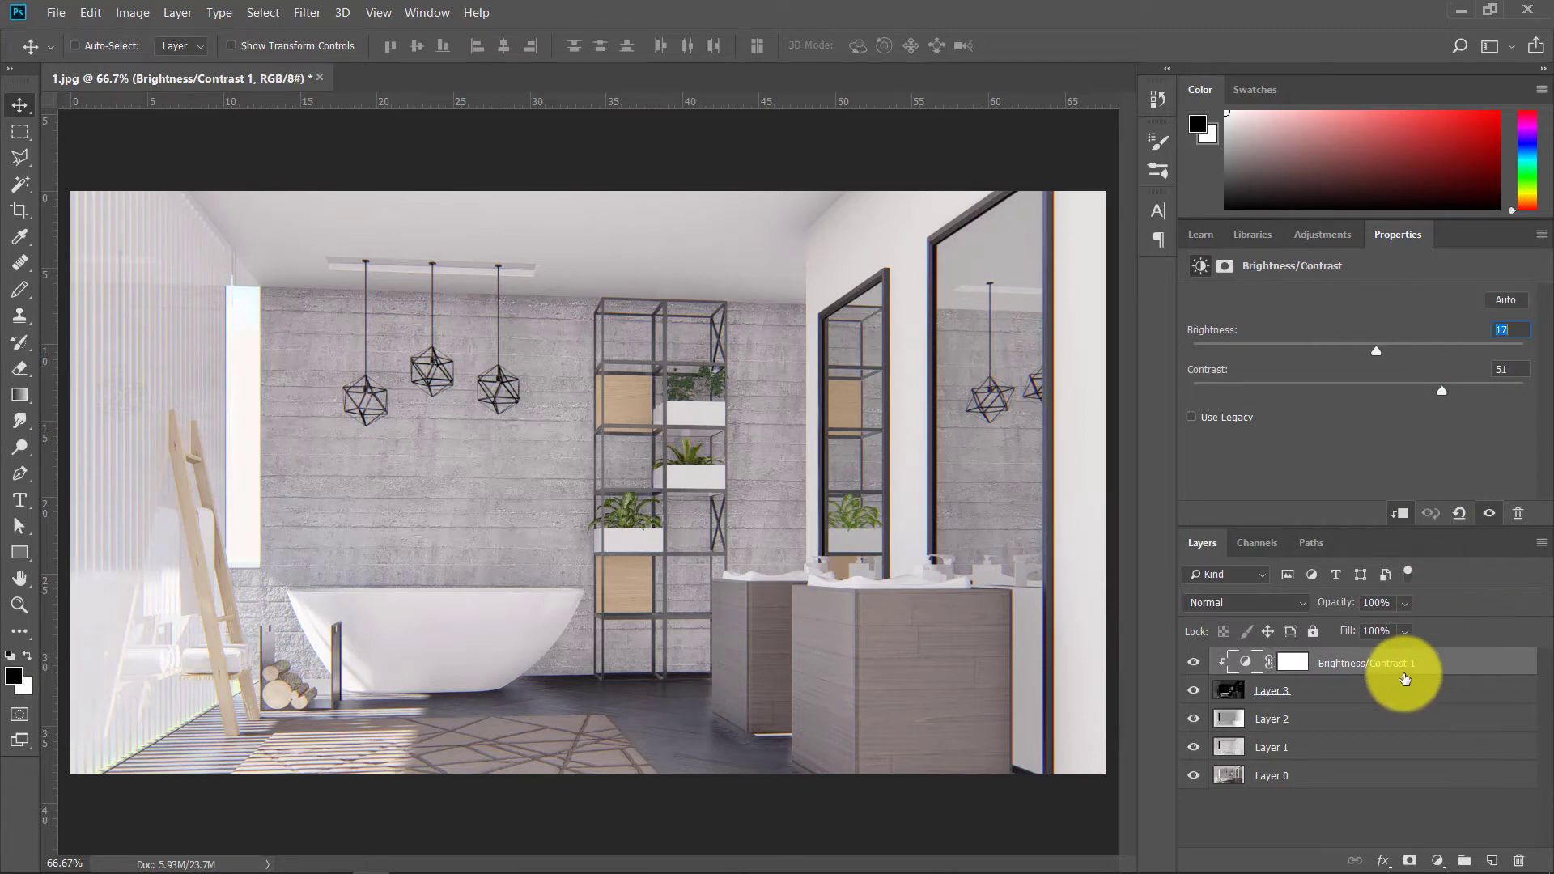
left_click(1438, 860)
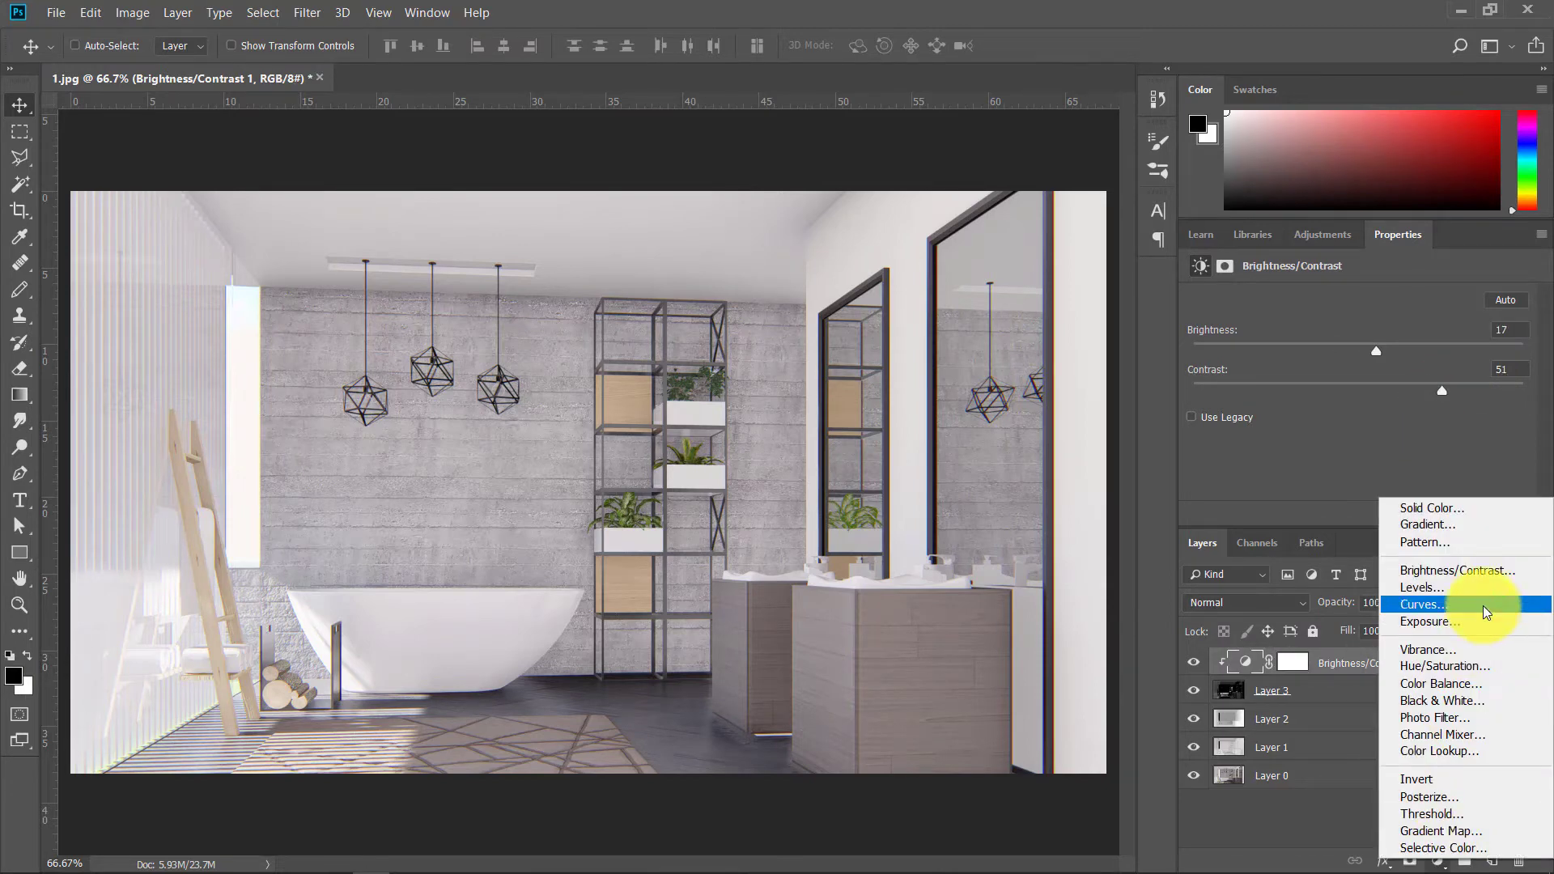
left_click(1457, 572)
mouse_move(1359, 351)
left_mouse_down()
mouse_move(1337, 353)
mouse_move(1400, 390)
mouse_move(1354, 350)
left_mouse_up()
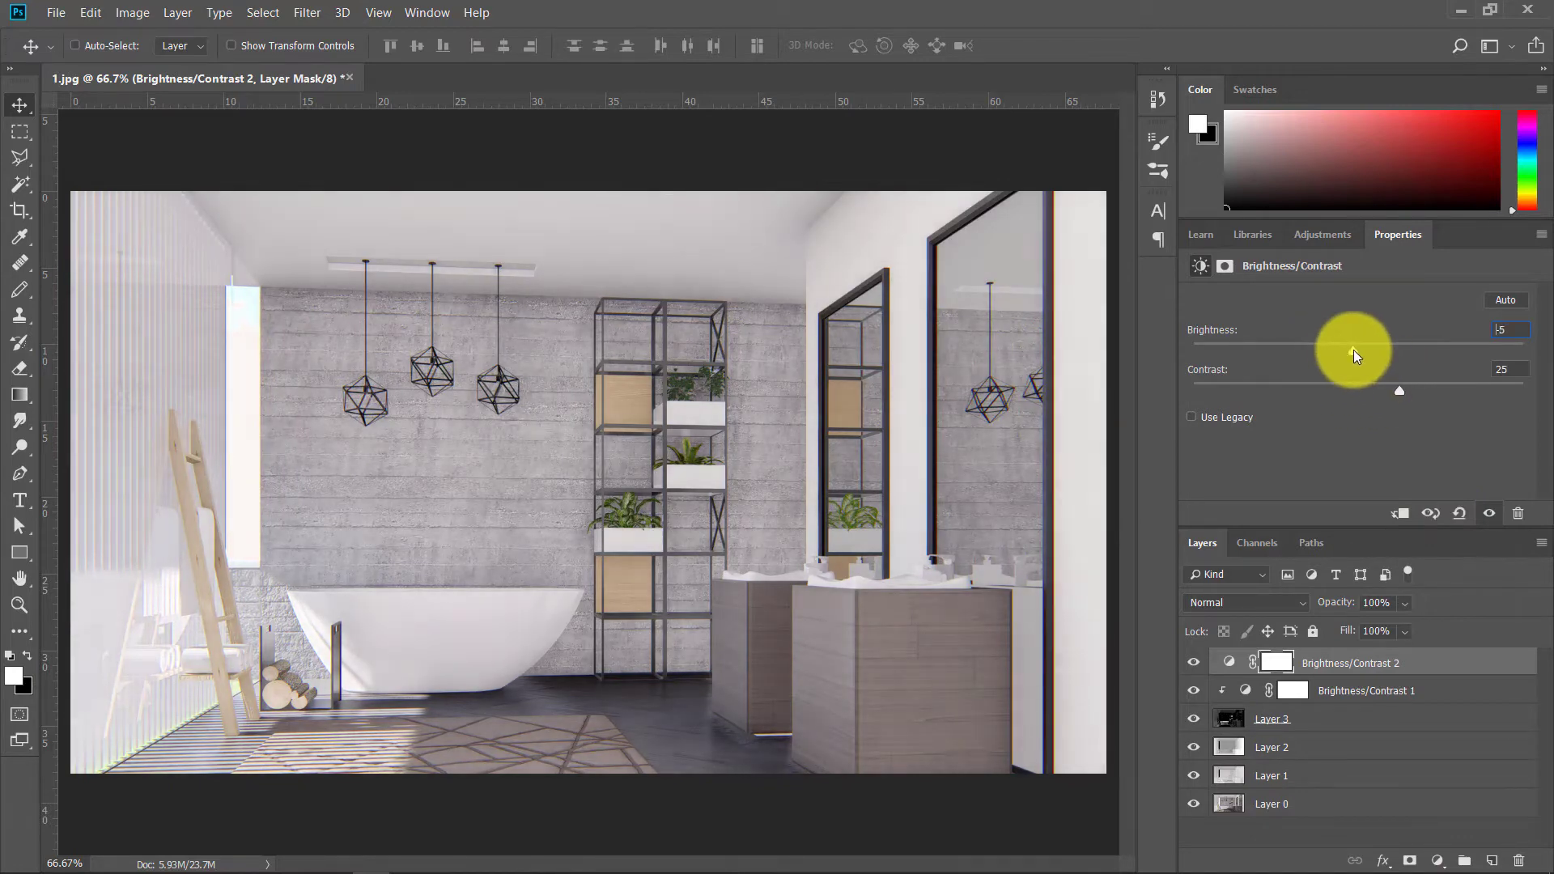
Step: Add Curves 1 shaped into a contrast S-curve, then a Levels layer above it
left_click(1438, 861)
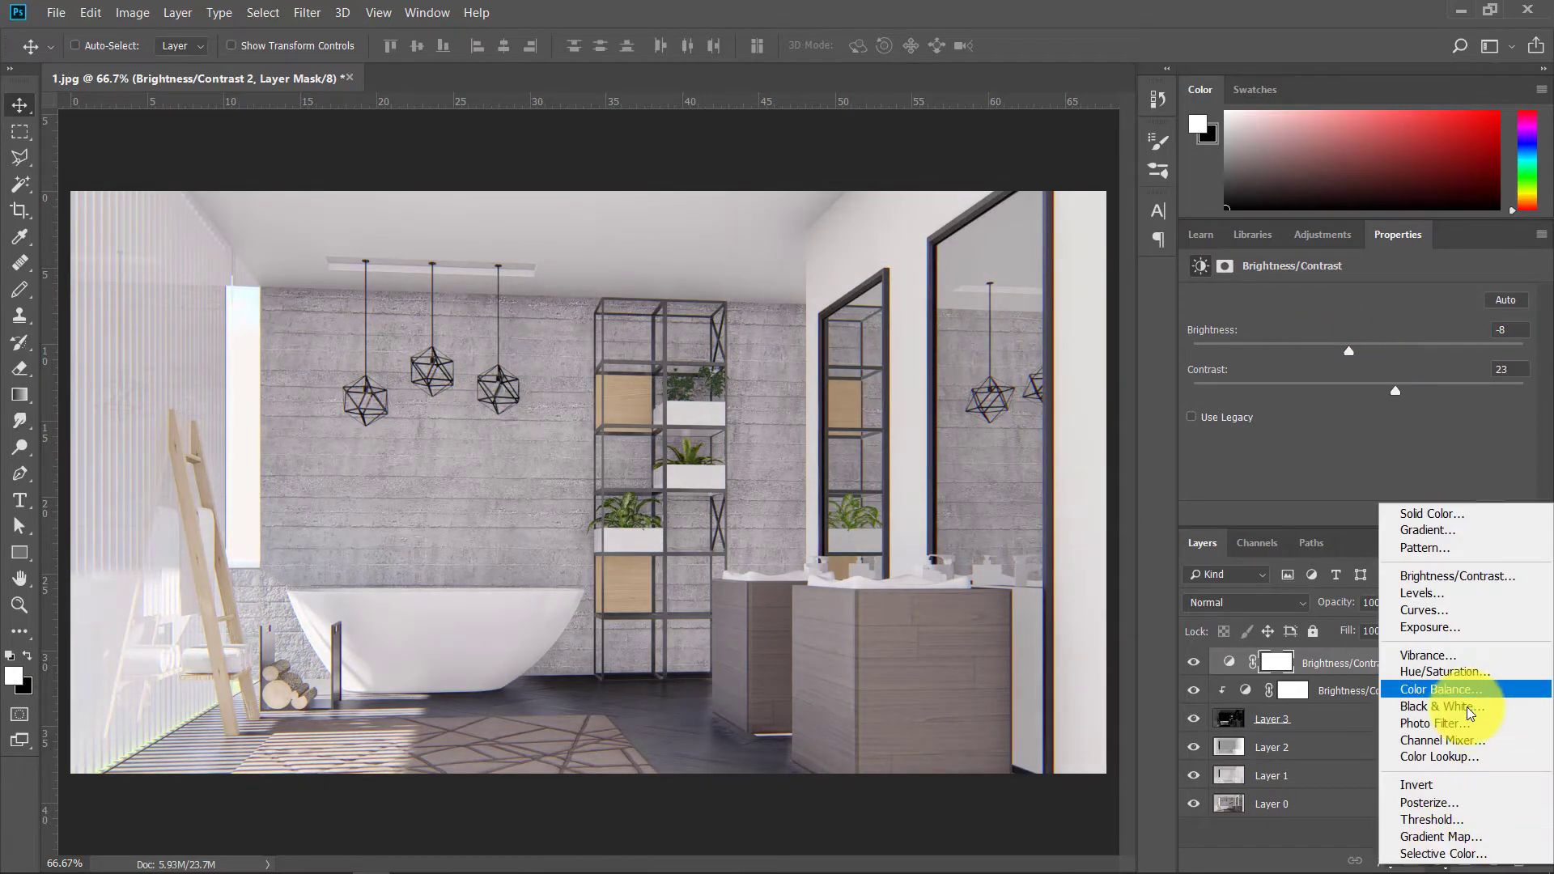
left_click(1425, 610)
left_click(1438, 325)
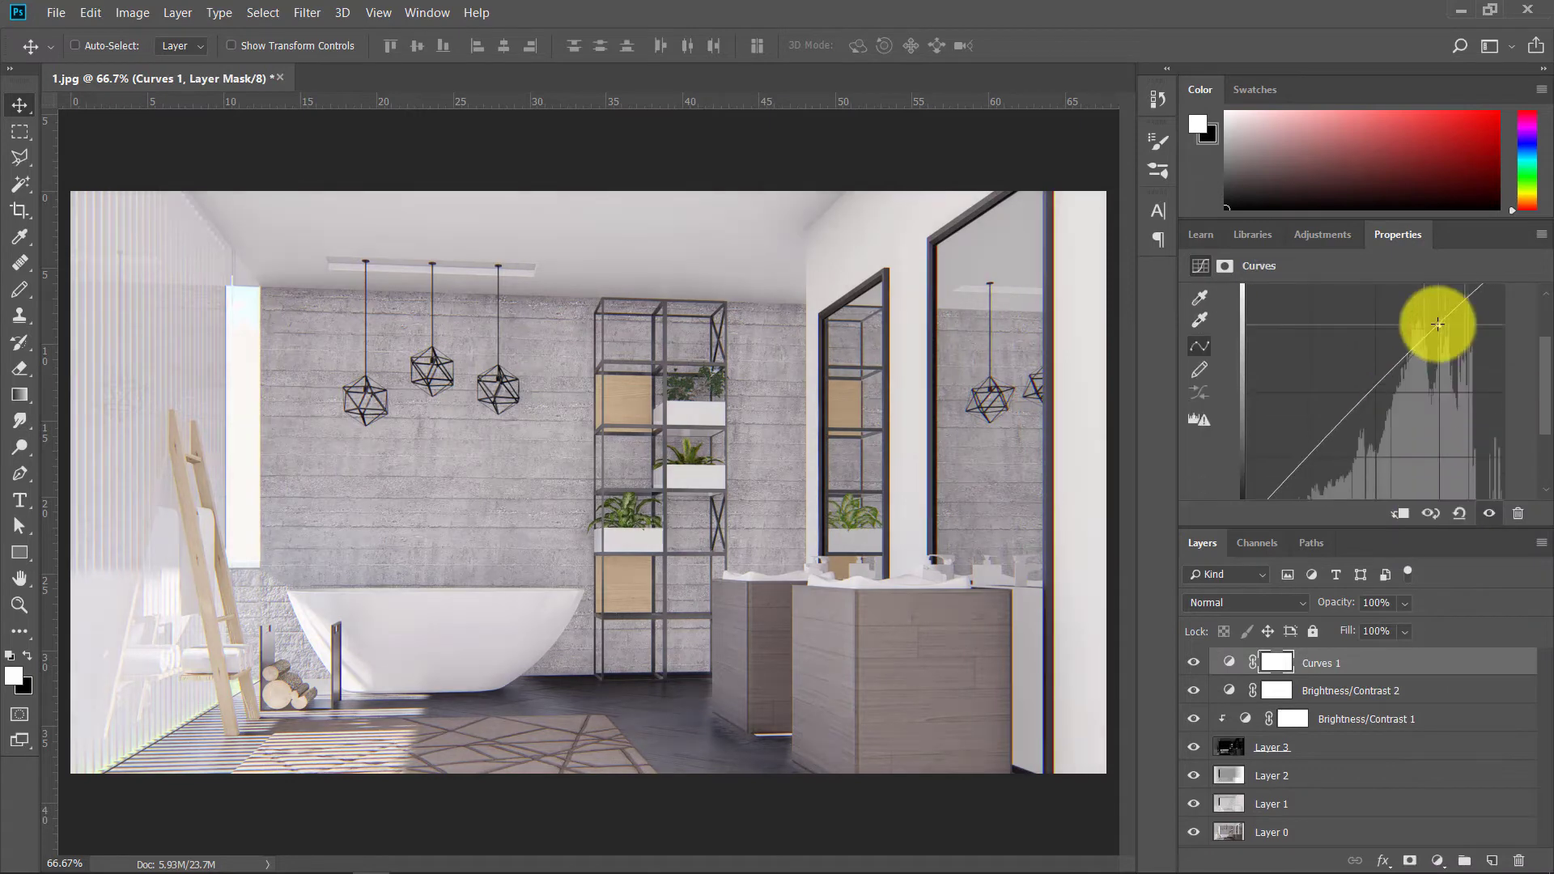
left_click_drag(1437, 325, 1442, 333)
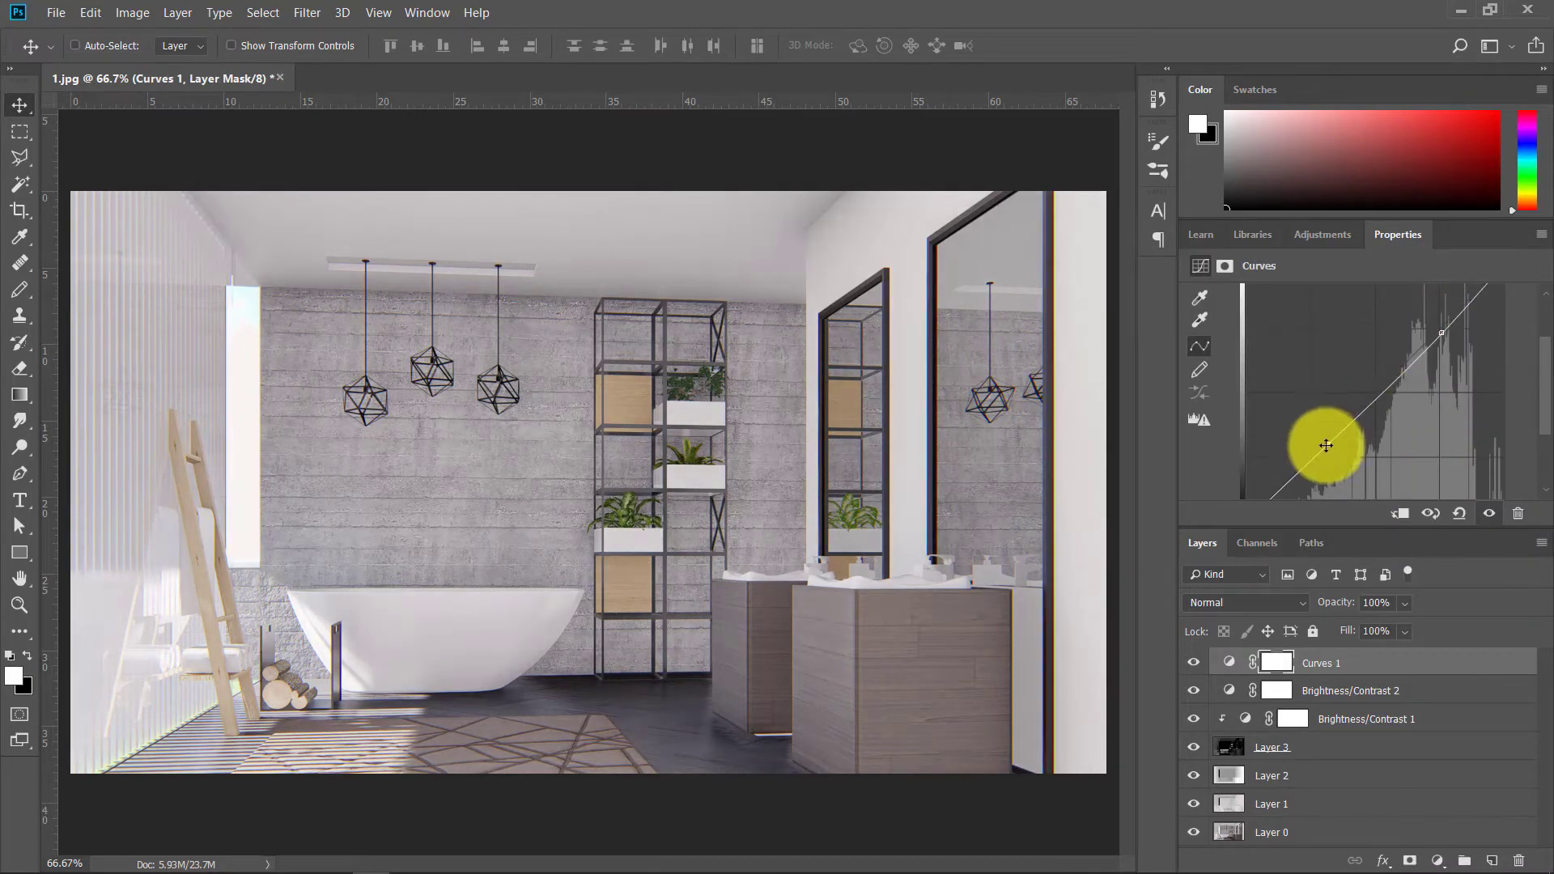
left_click_drag(1330, 444, 1332, 454)
left_click_drag(1442, 333, 1431, 323)
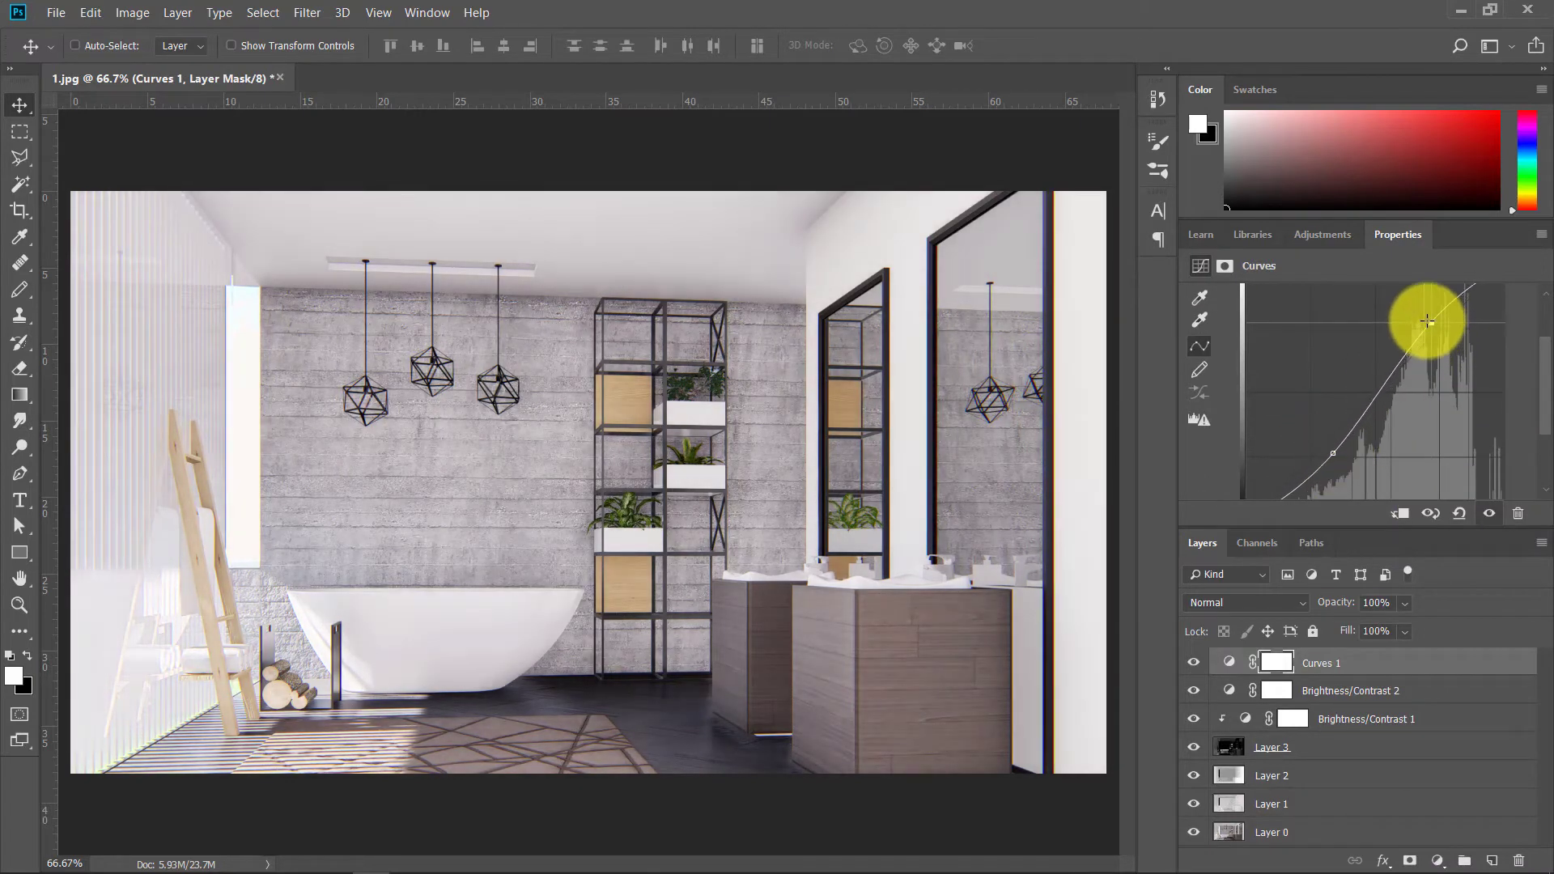
left_click_drag(1328, 451, 1328, 456)
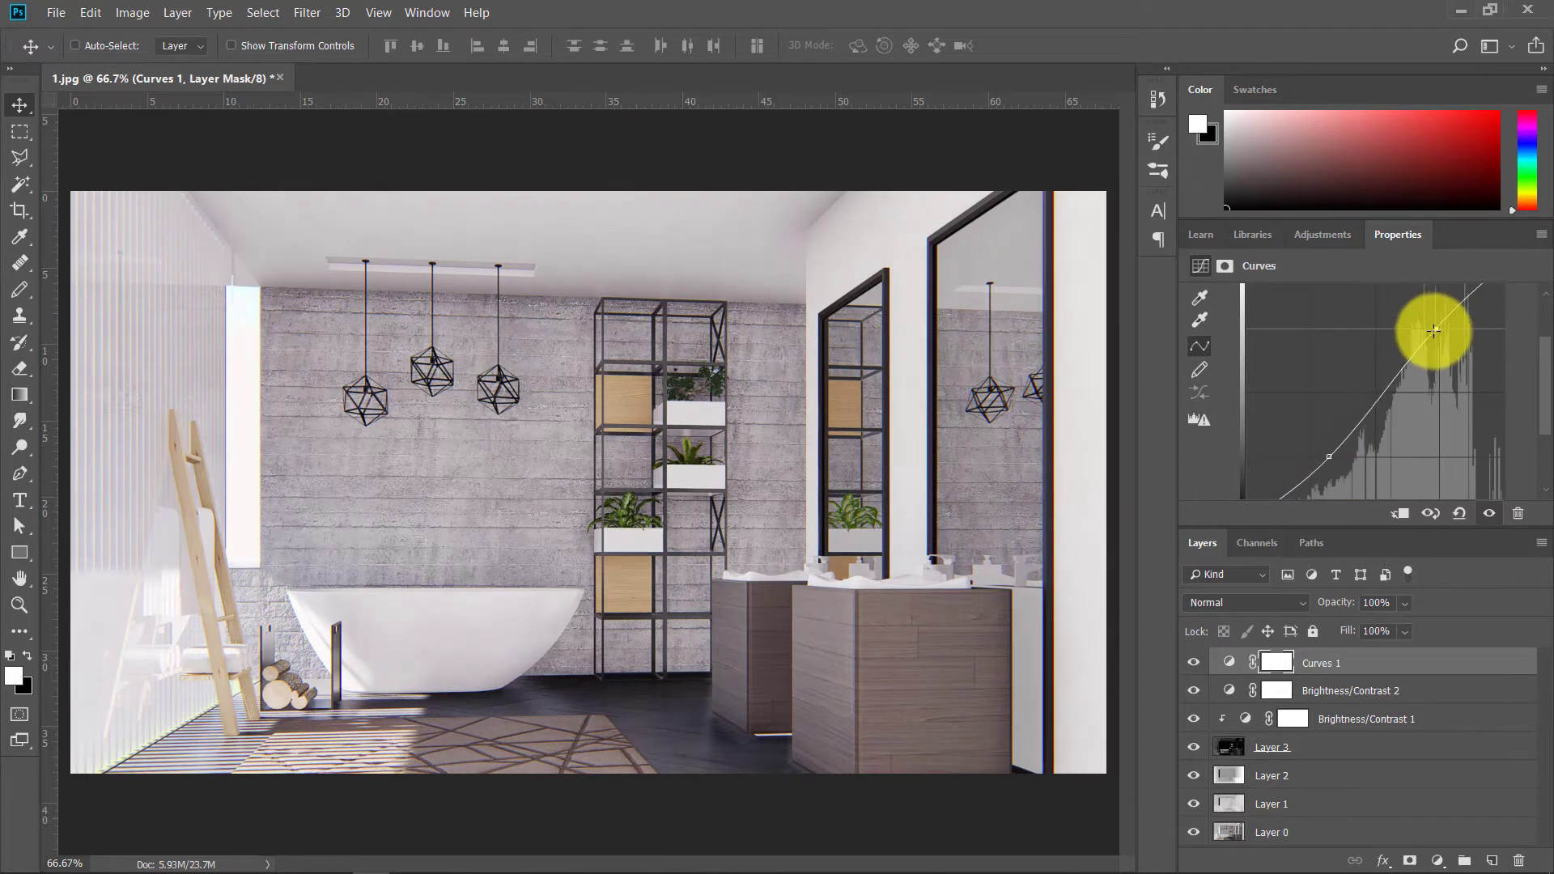
left_click_drag(1431, 323, 1415, 346)
left_click(1325, 457)
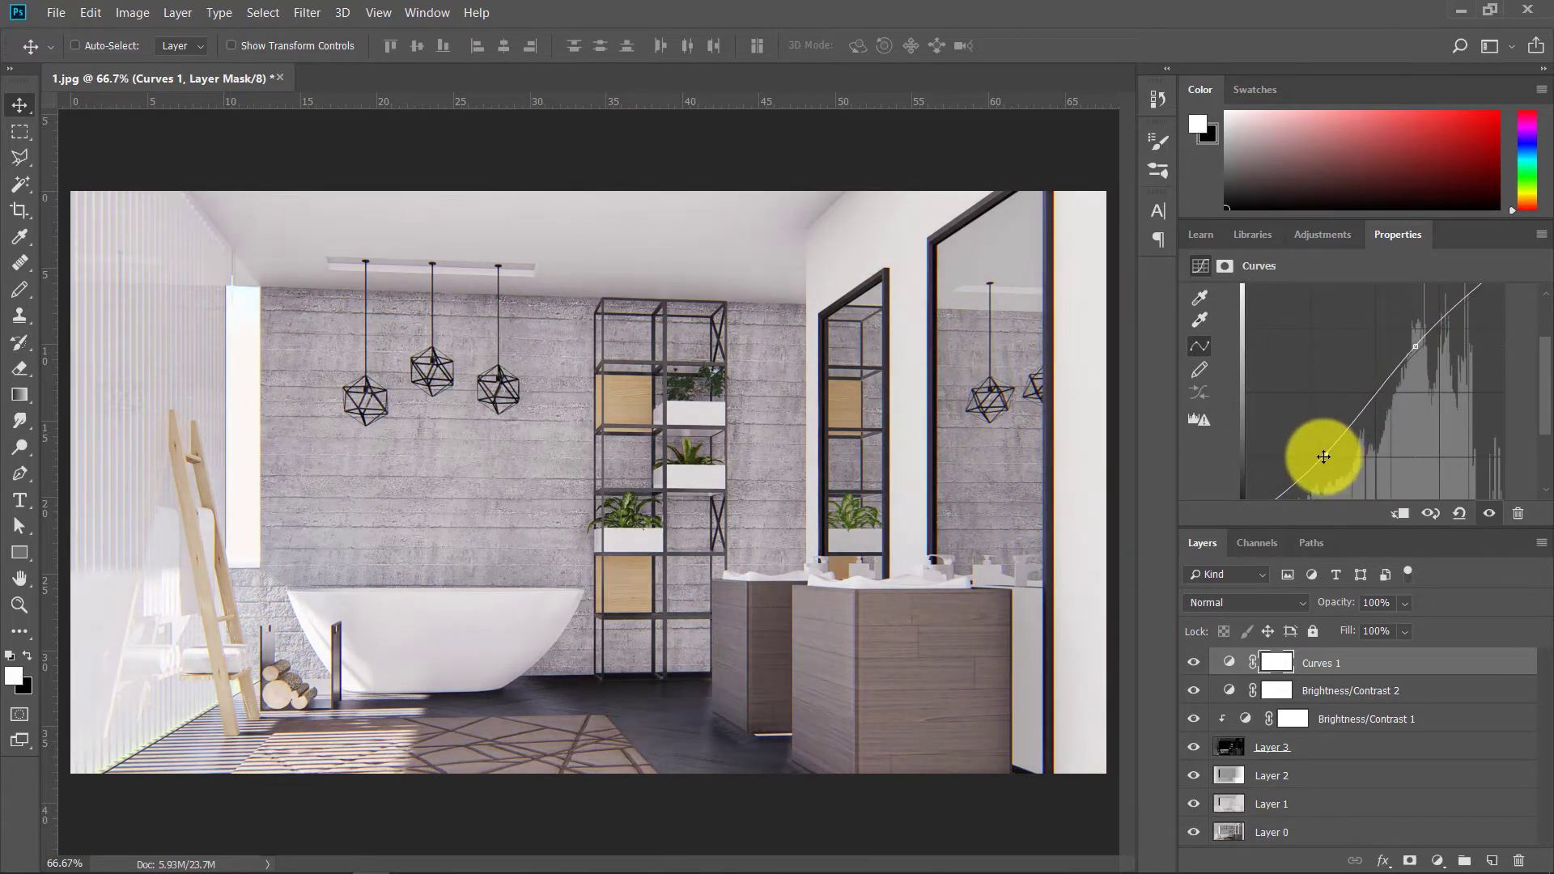
left_click(1438, 861)
Step: Add a Levels layer above Curves 1 with inputs 9 / 1.02 / 250
left_click(1447, 594)
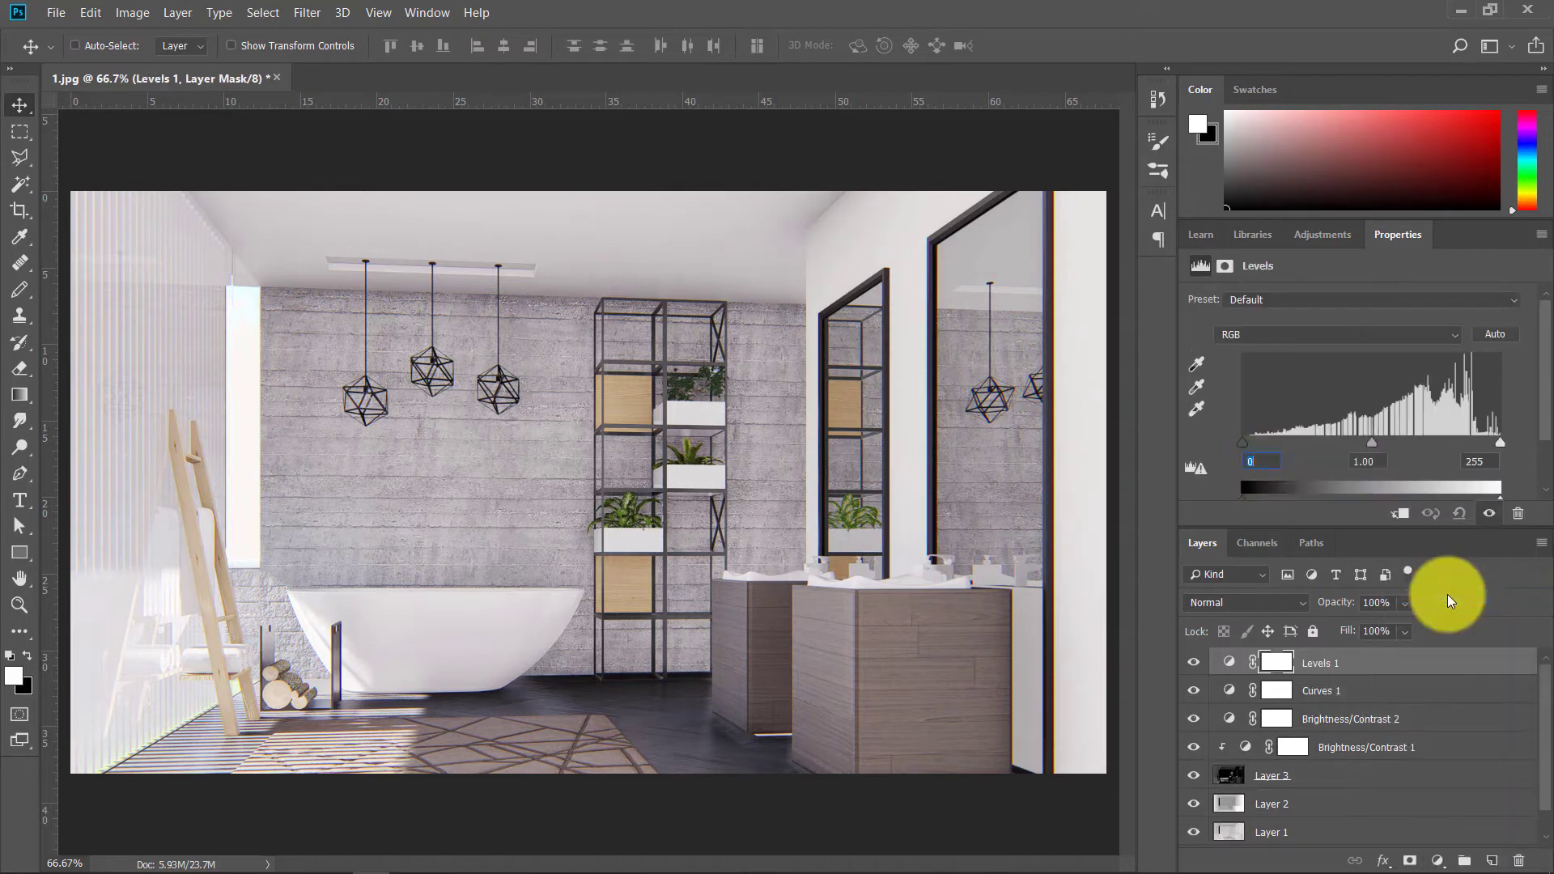
left_click_drag(1244, 445, 1256, 444)
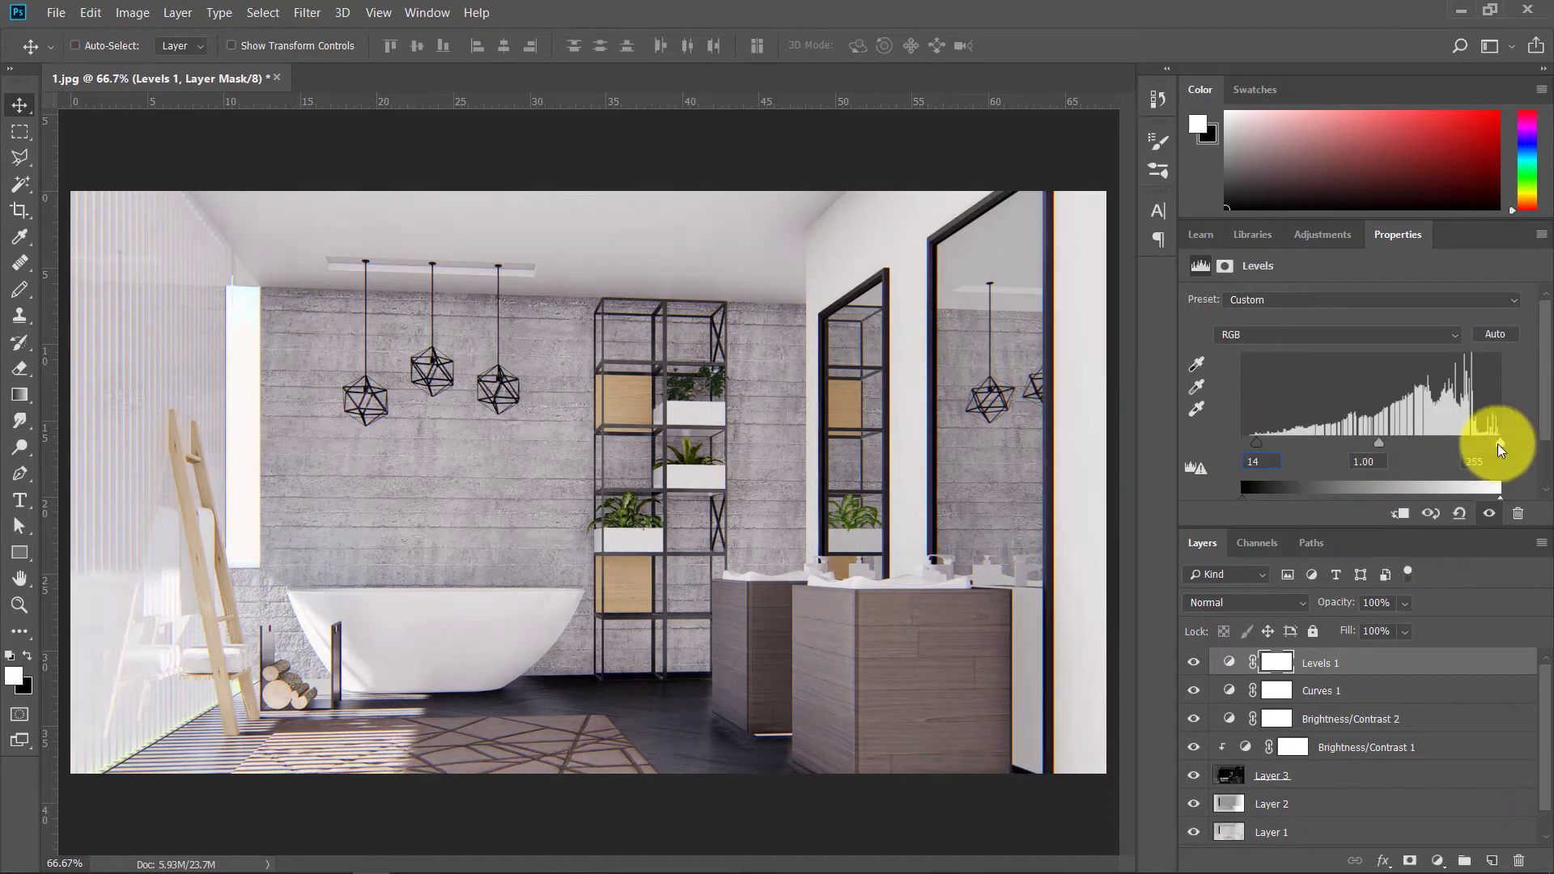
left_click_drag(1499, 444, 1479, 445)
key("super")
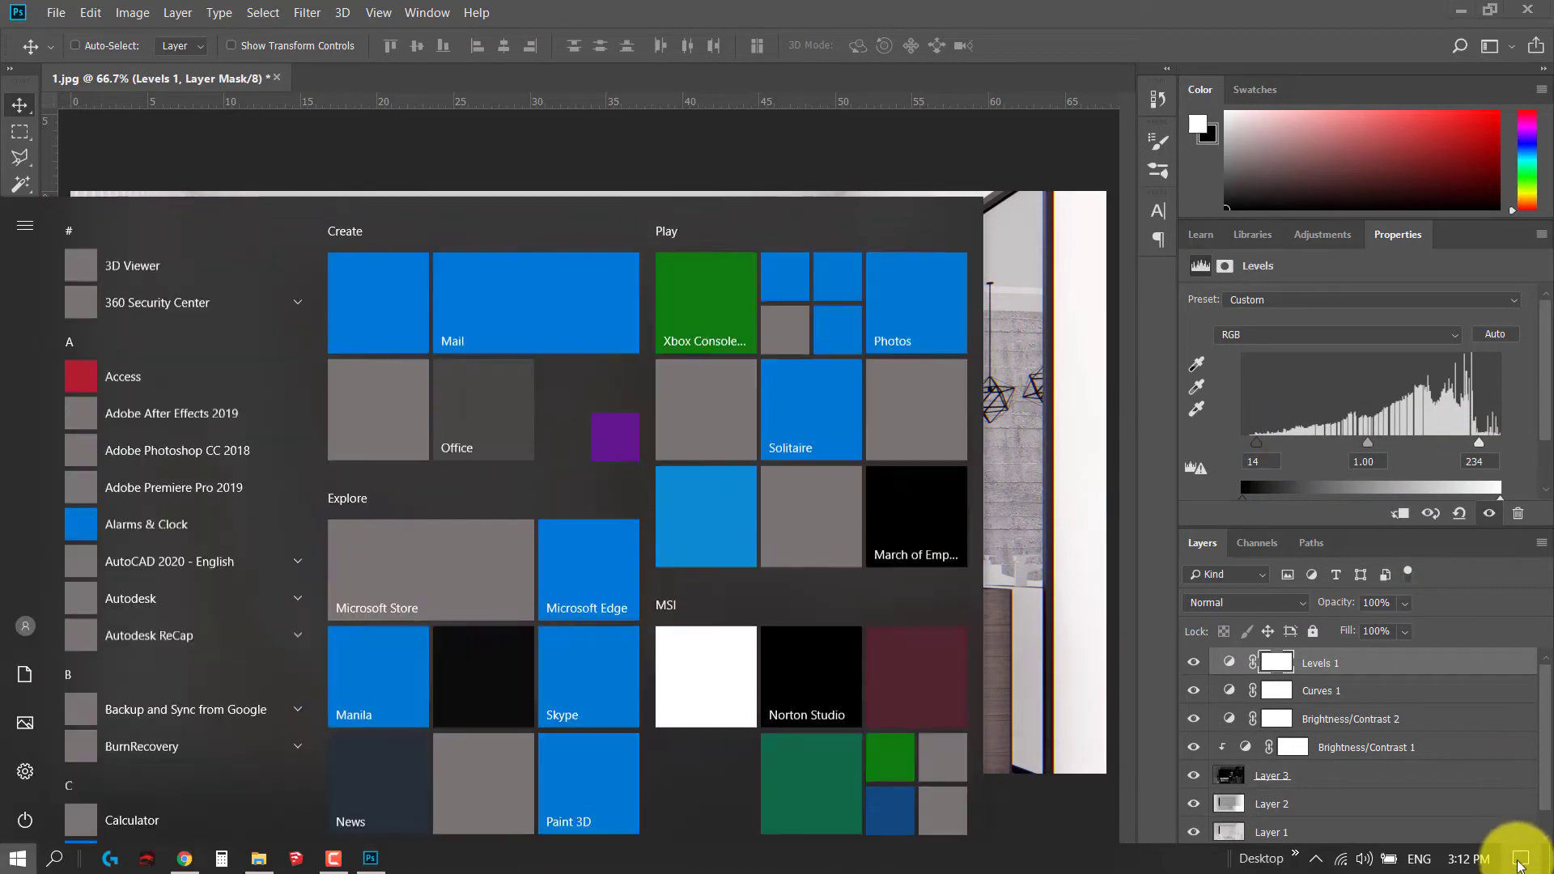
left_click(1518, 860)
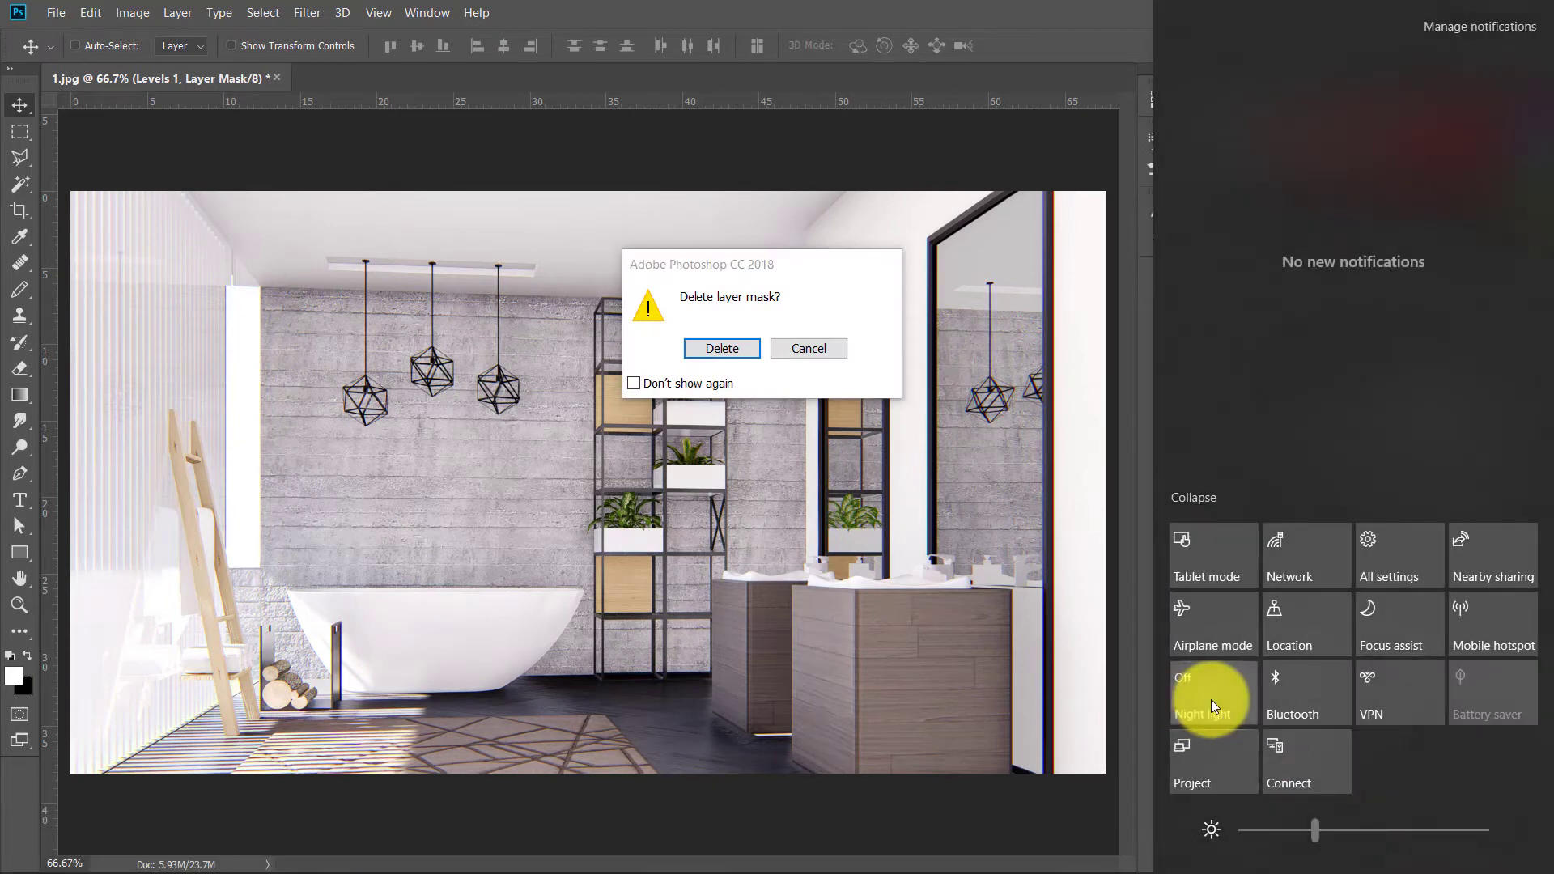
left_click(801, 348)
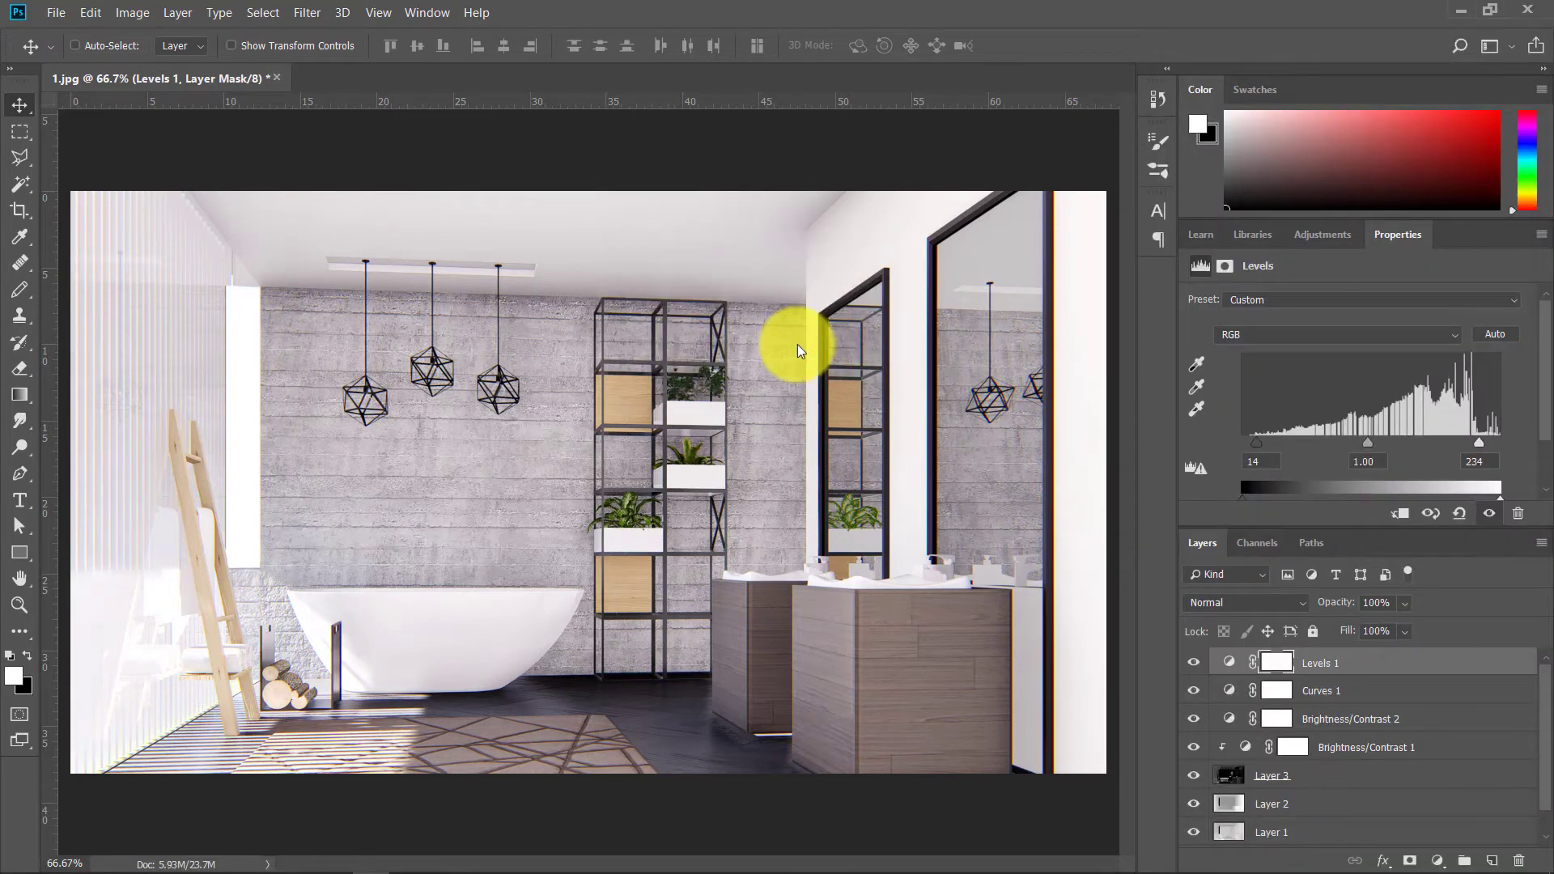
left_click_drag(1371, 443, 1369, 440)
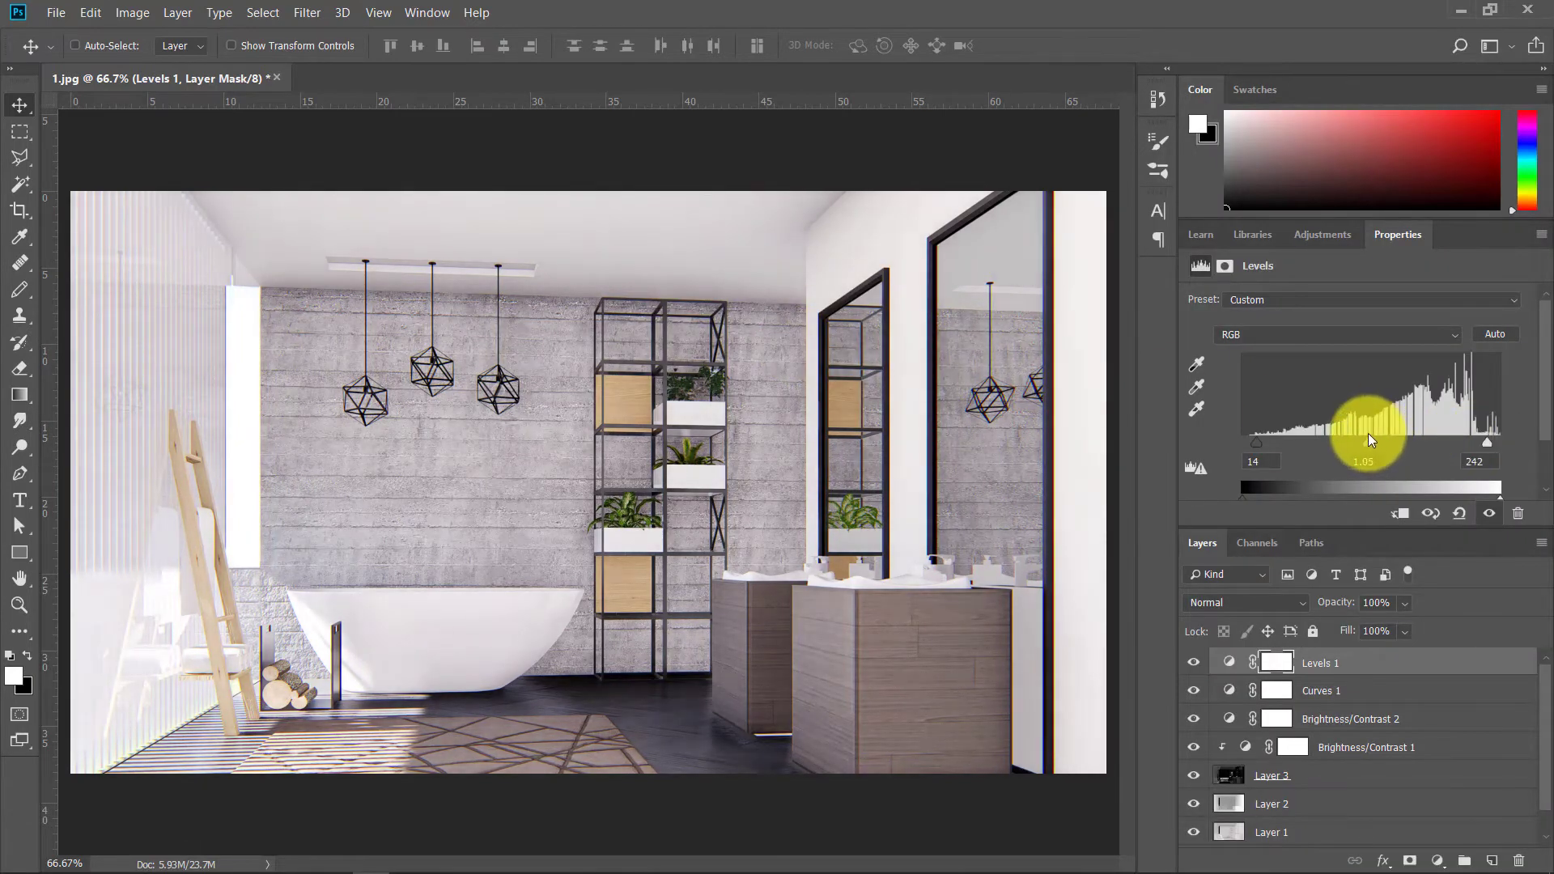
scroll(1255, 443, "down", 1)
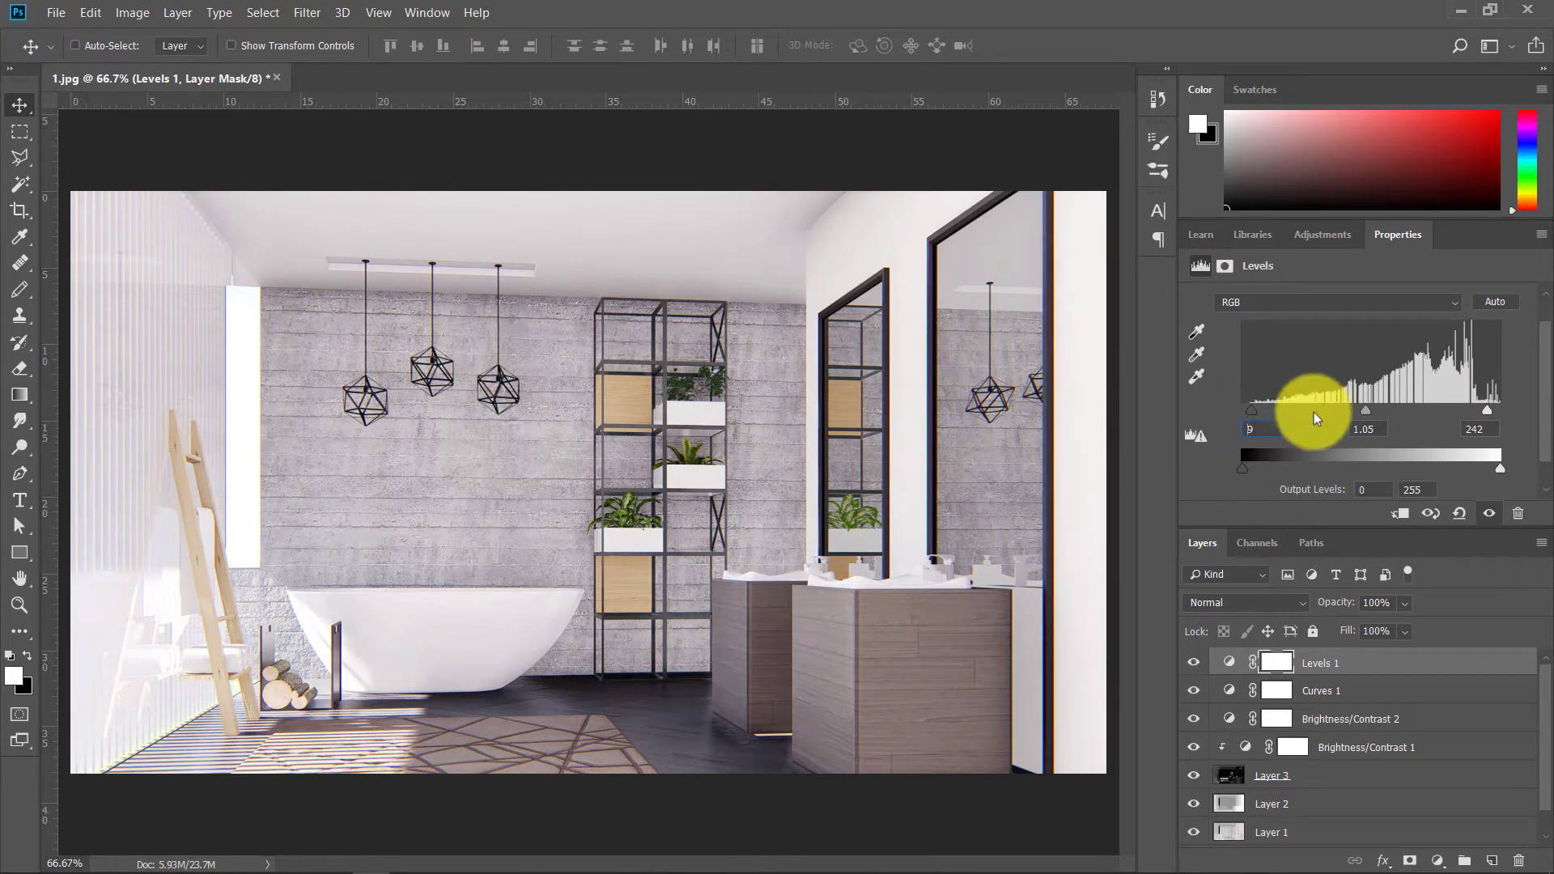
left_click_drag(1365, 410, 1370, 416)
Step: Add an Exposure adjustment layer set to -0.08
left_click(1437, 860)
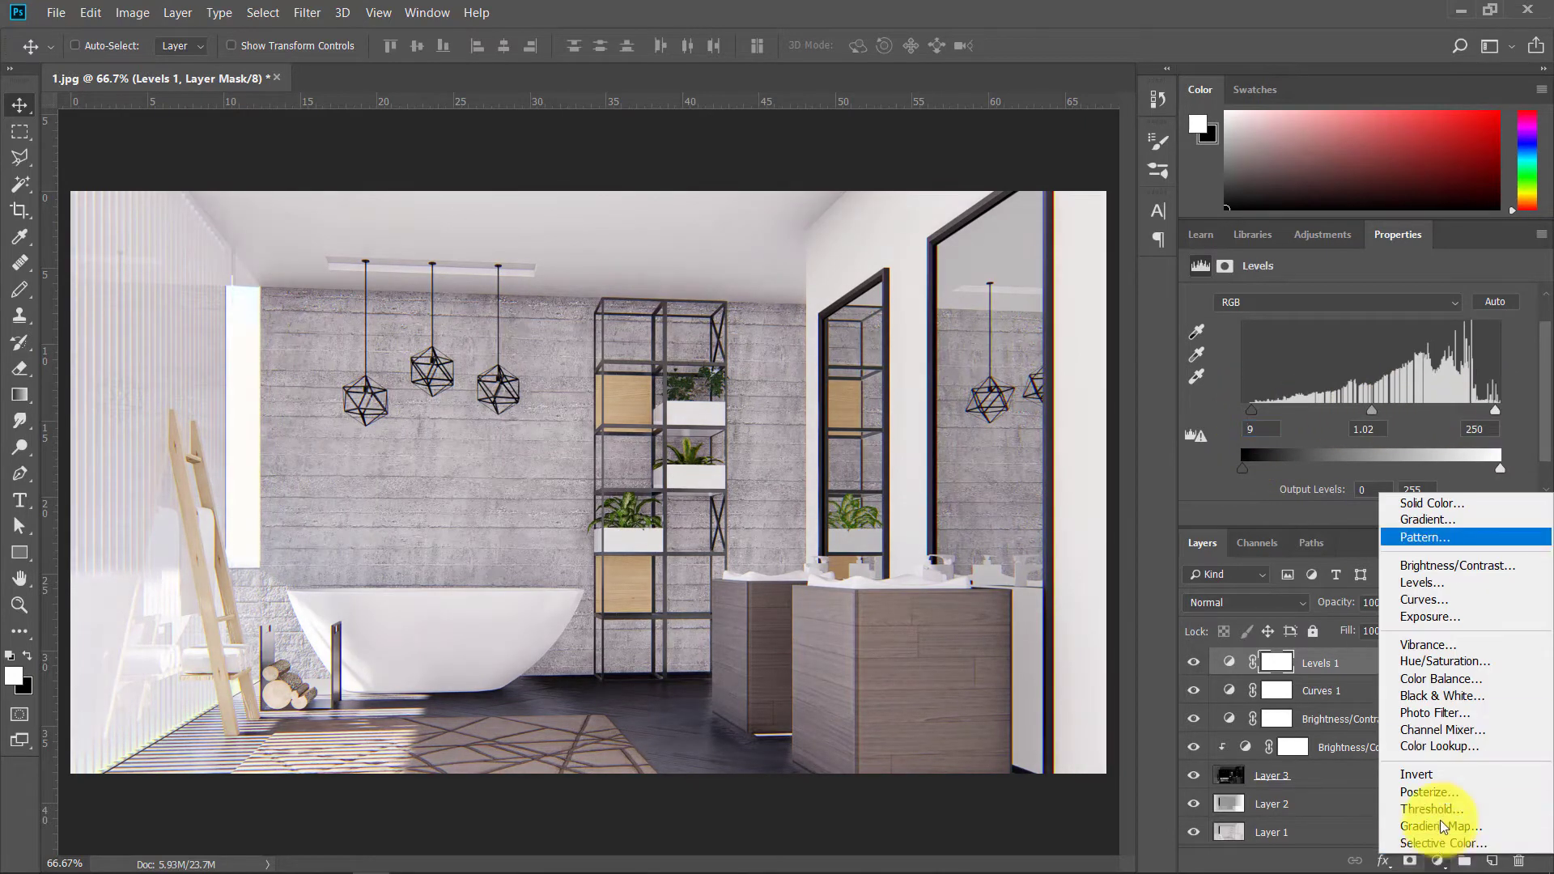
left_click(1408, 615)
left_click_drag(1358, 350, 1357, 348)
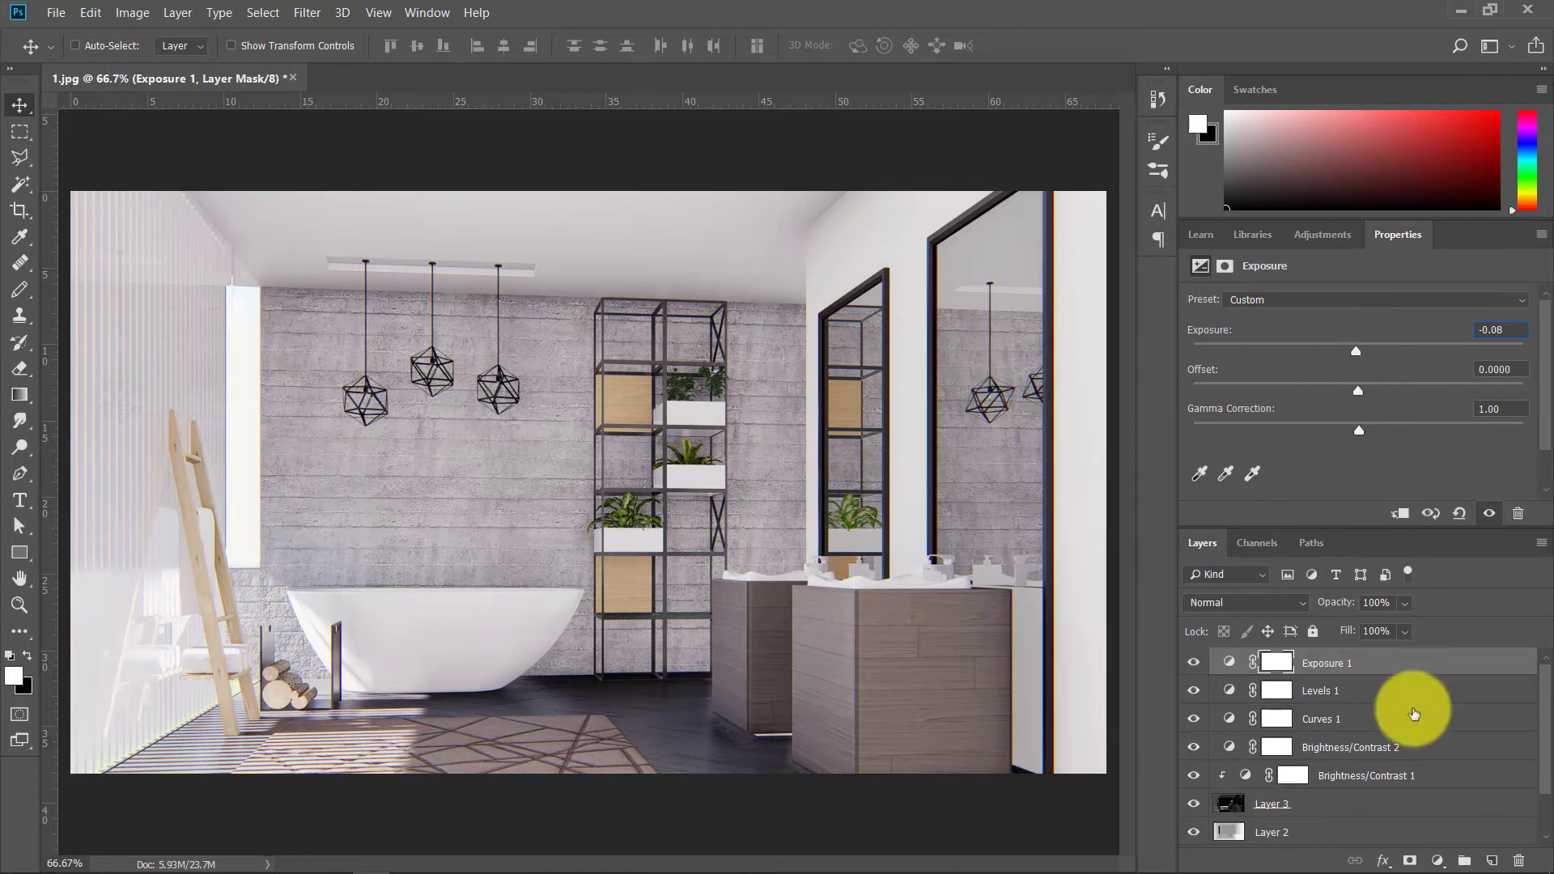
Step: Add a Color Balance layer shifting midtones and highlights slightly toward cyan
left_click(1438, 860)
left_click(1487, 694)
left_click(1492, 336)
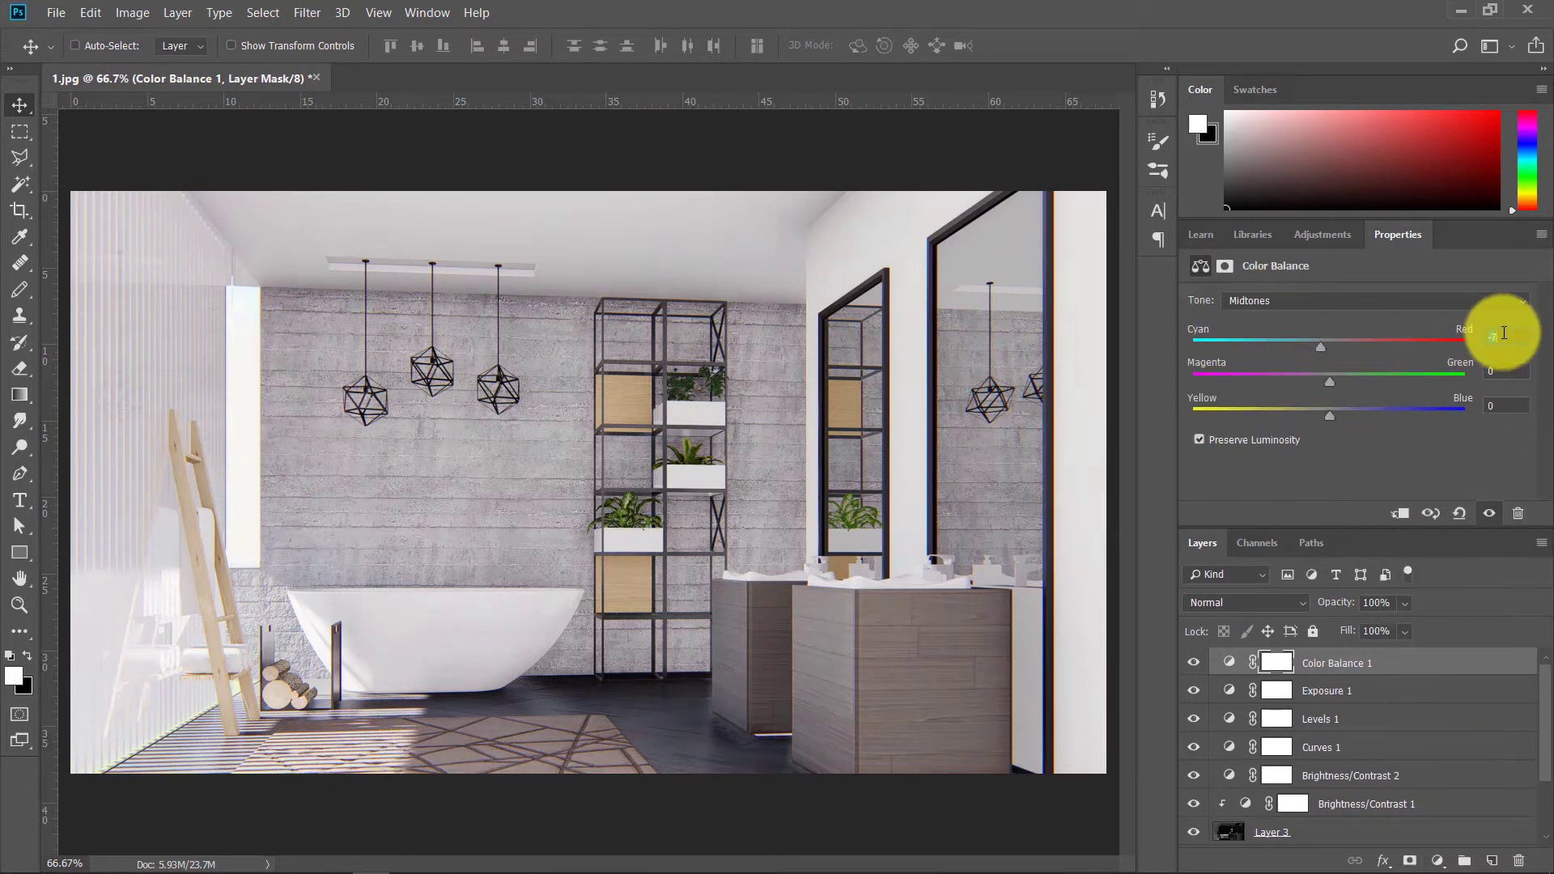
scroll(1499, 332, "down", 8)
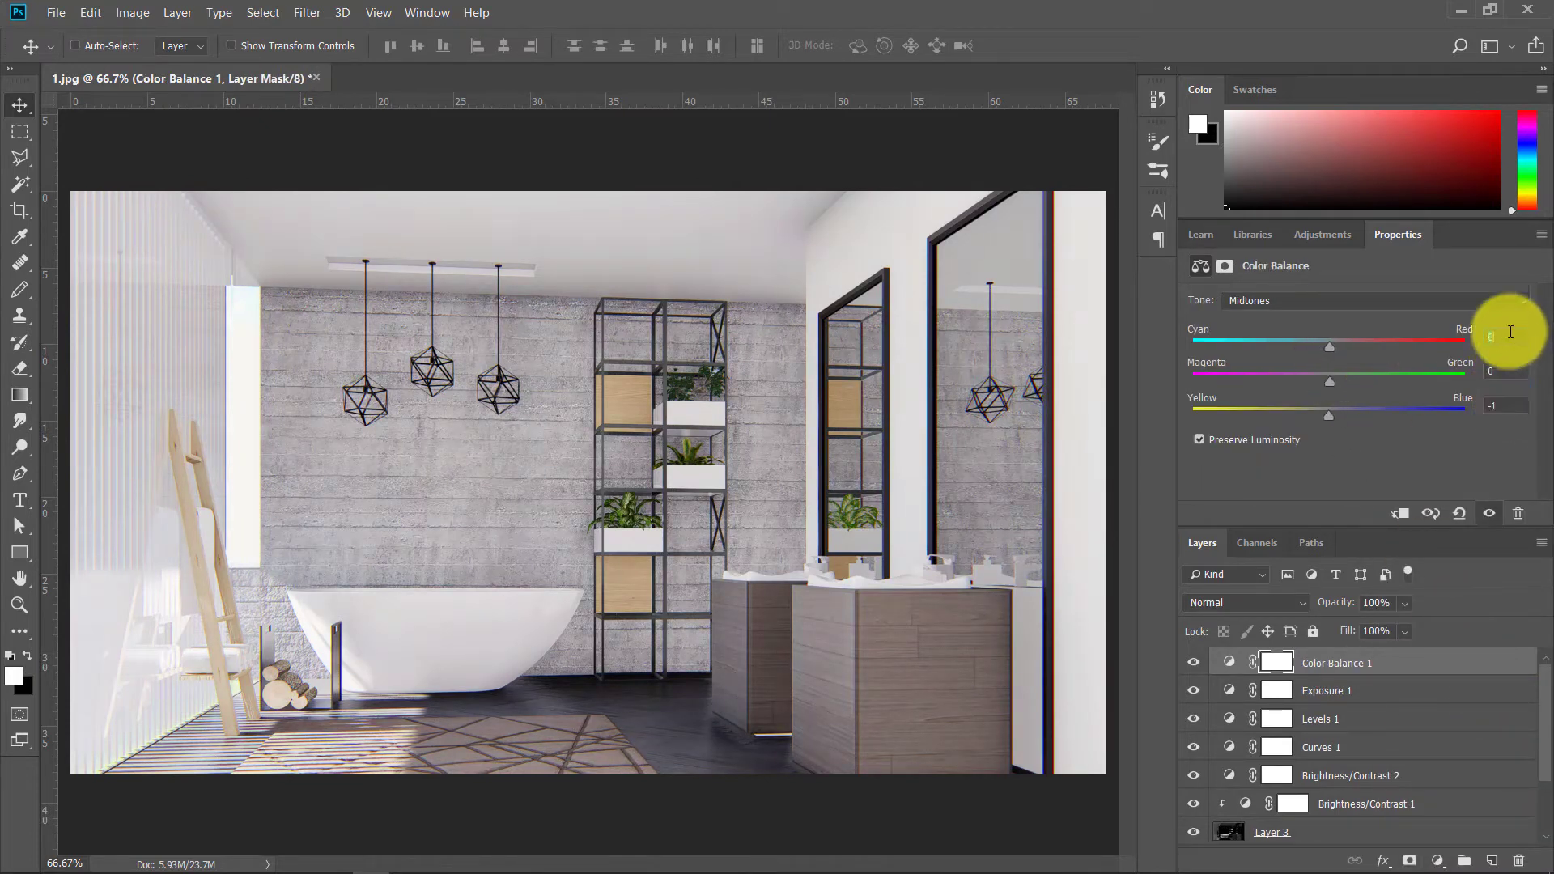
scroll(1499, 405, "up", 1)
left_click(1408, 300)
left_click(1405, 342)
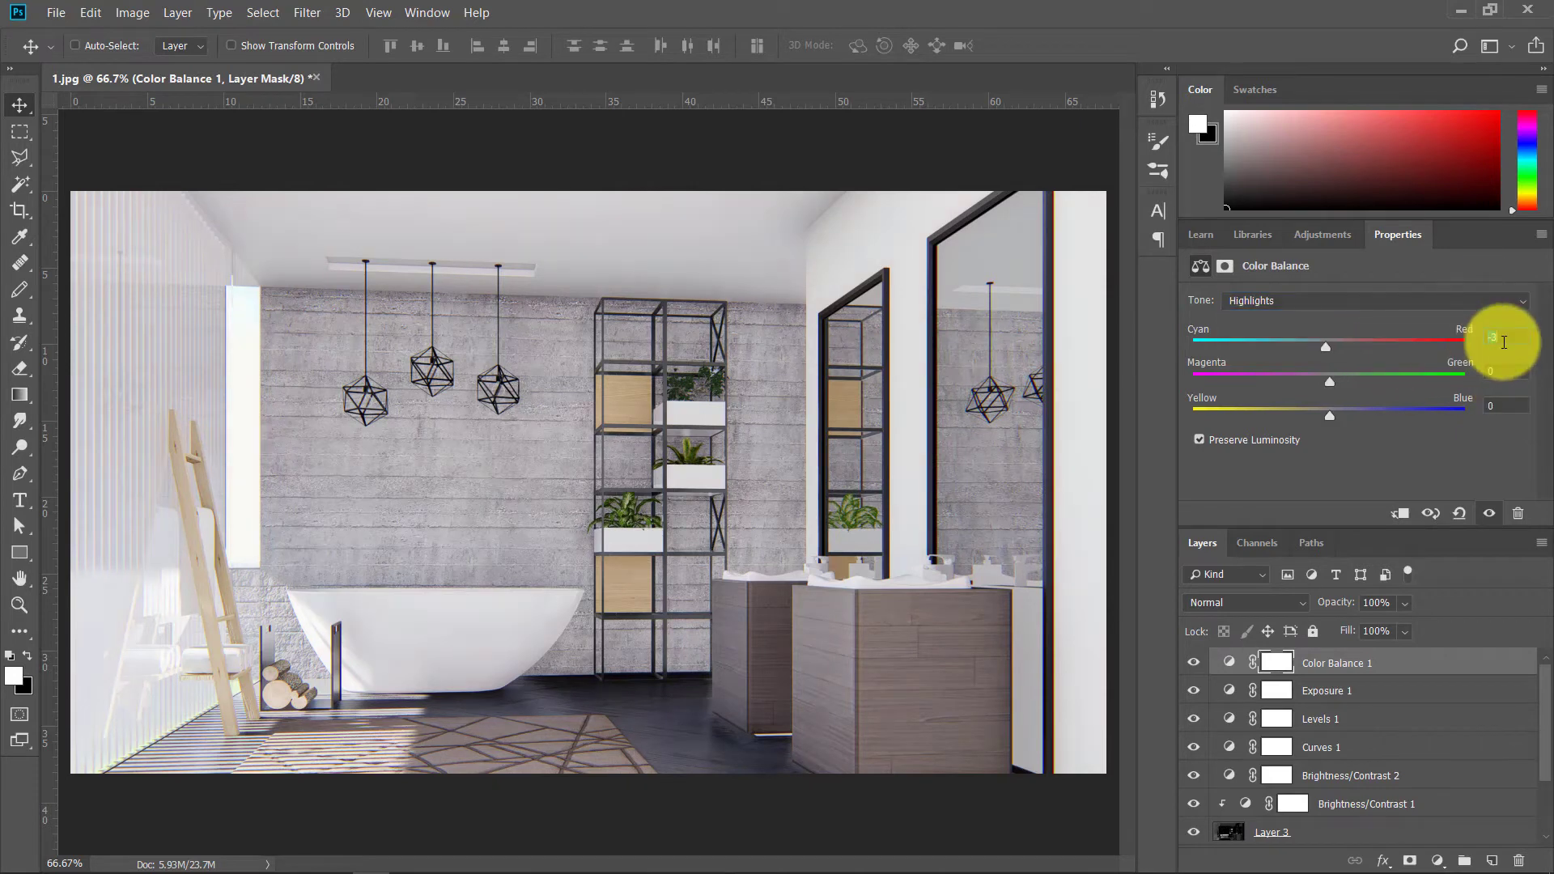
scroll(1504, 342, "down", 2)
left_click(1504, 407)
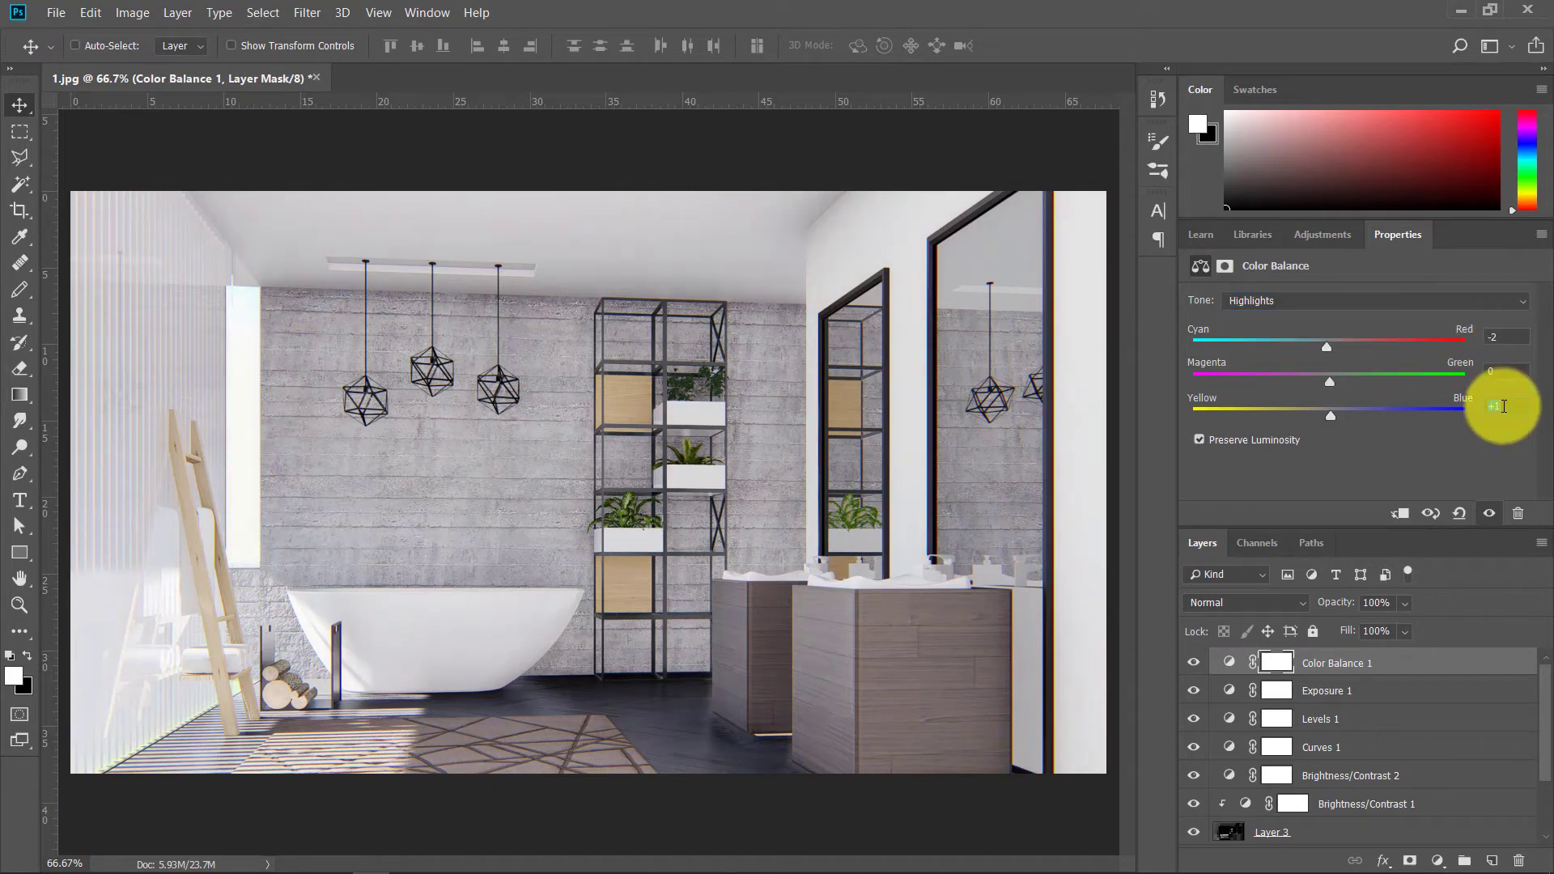
left_click(1327, 301)
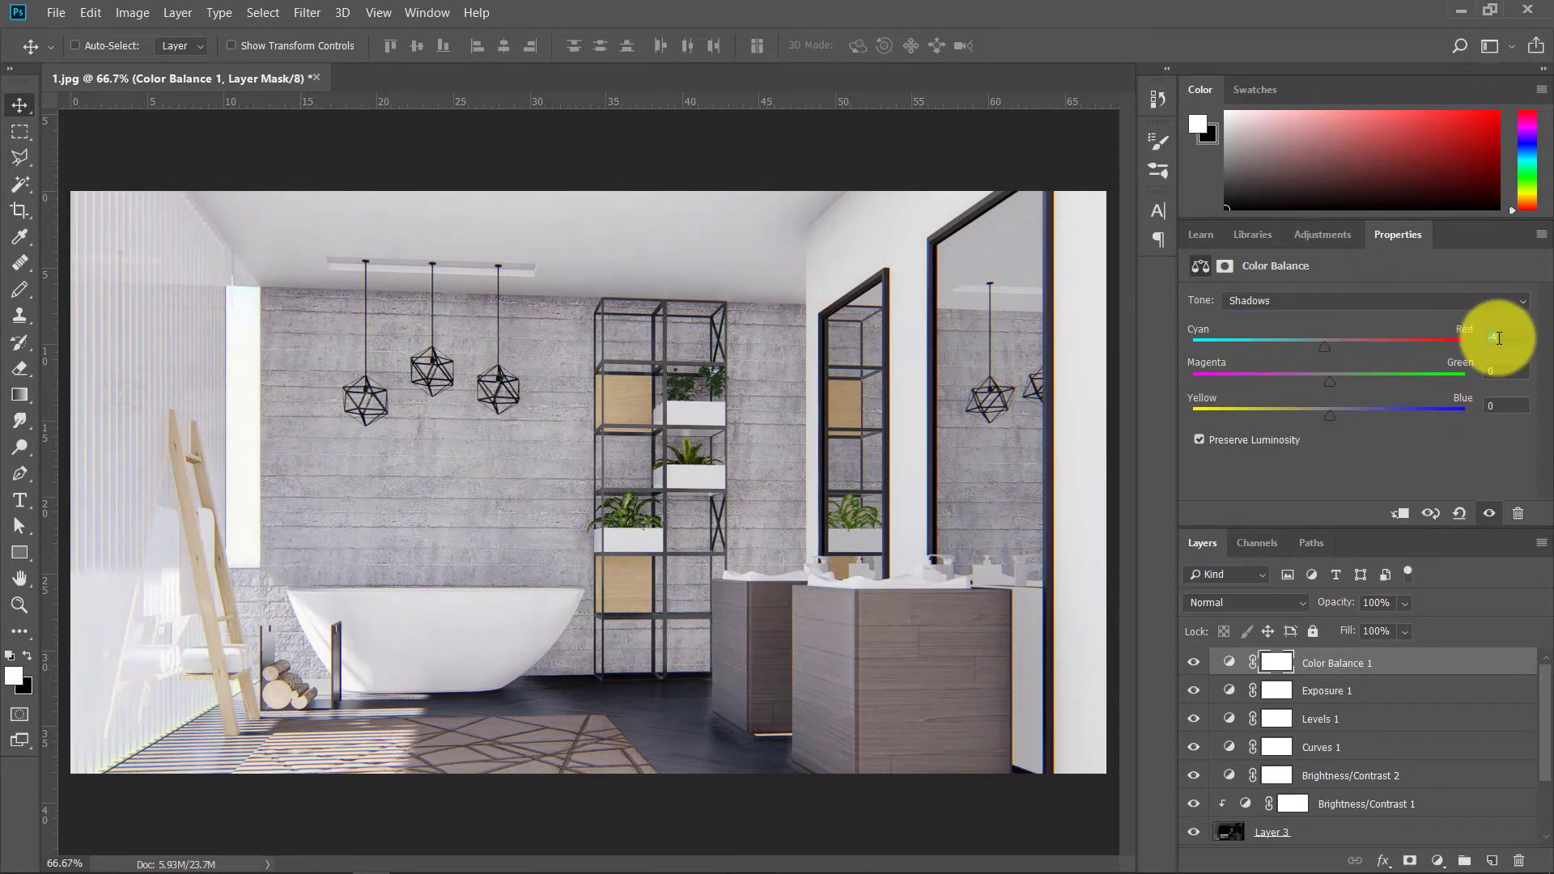
scroll(1508, 402, "up", 7)
scroll(1508, 337, "up", 4)
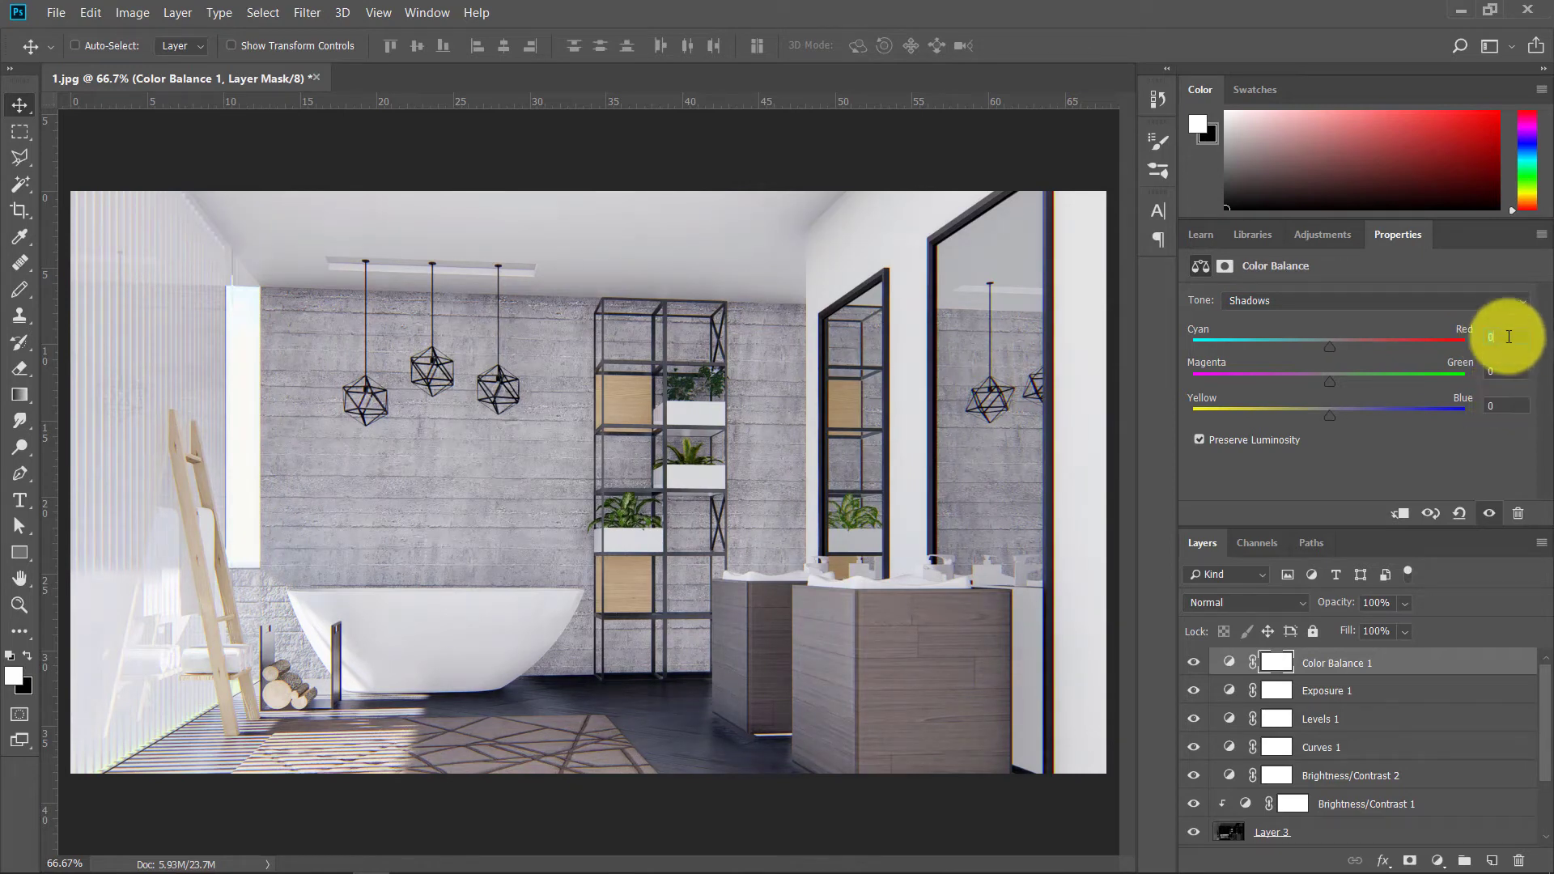
scroll(1496, 407, "down", 8)
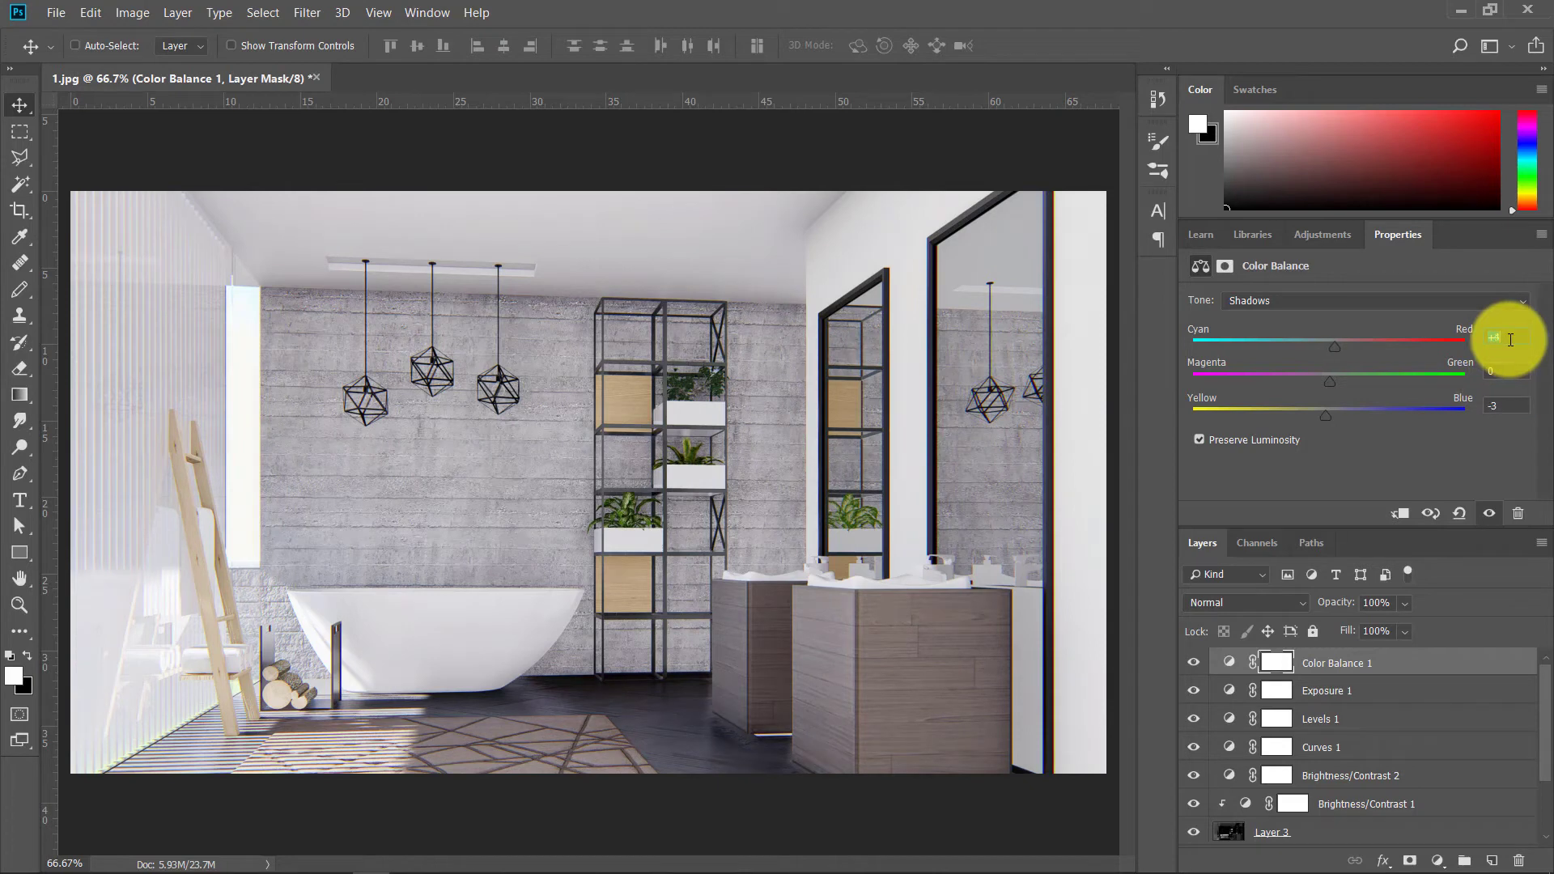
Step: Add a hidden Black & White layer and a Hue/Saturation layer at +13 saturation
left_click(1438, 860)
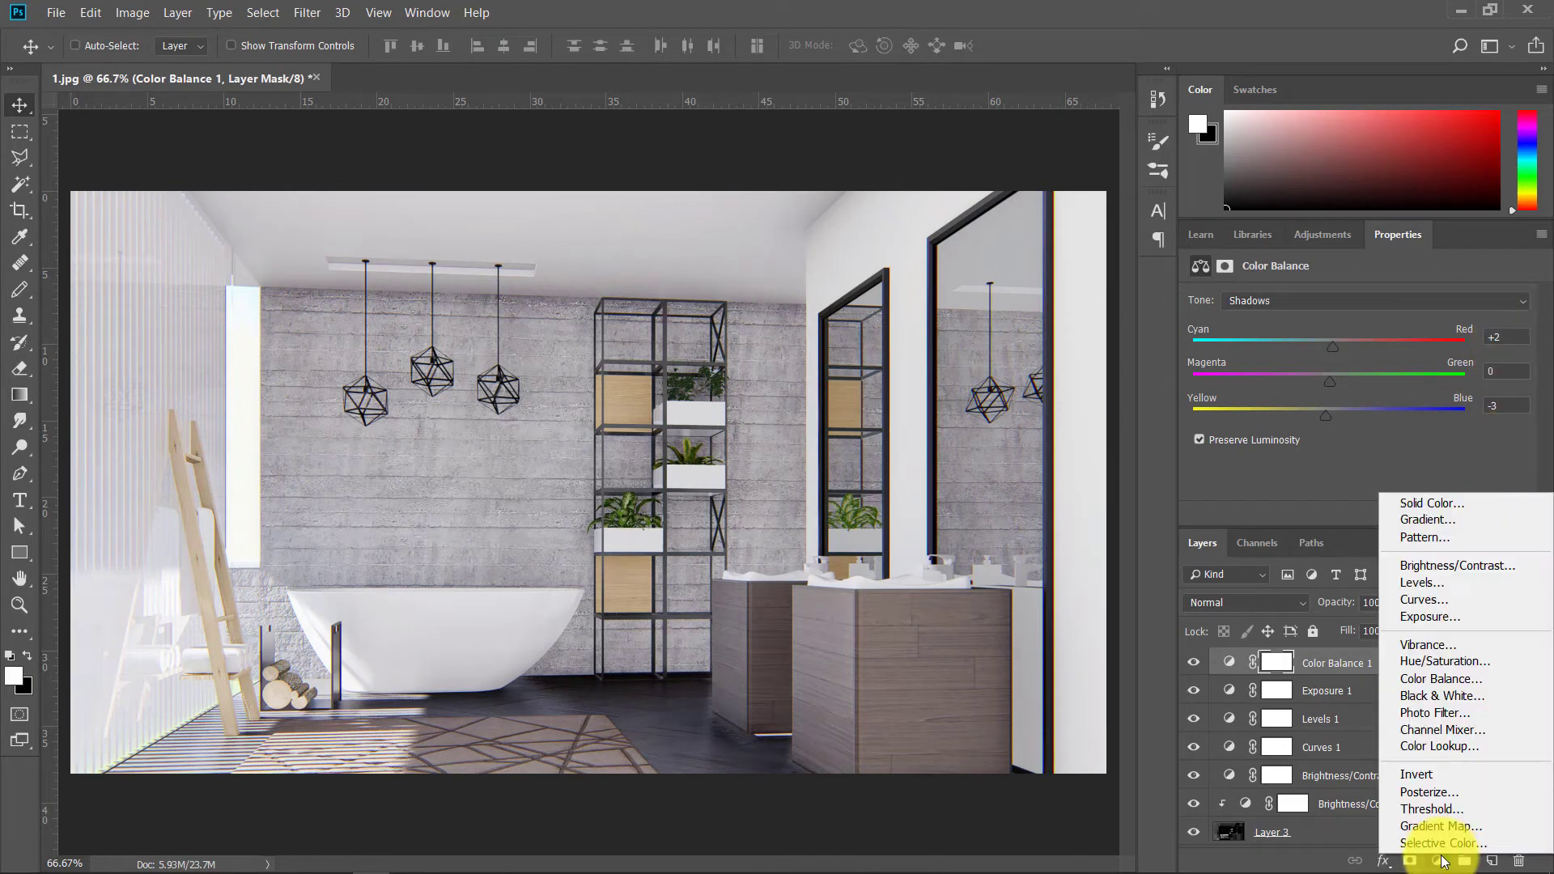
left_click(1441, 696)
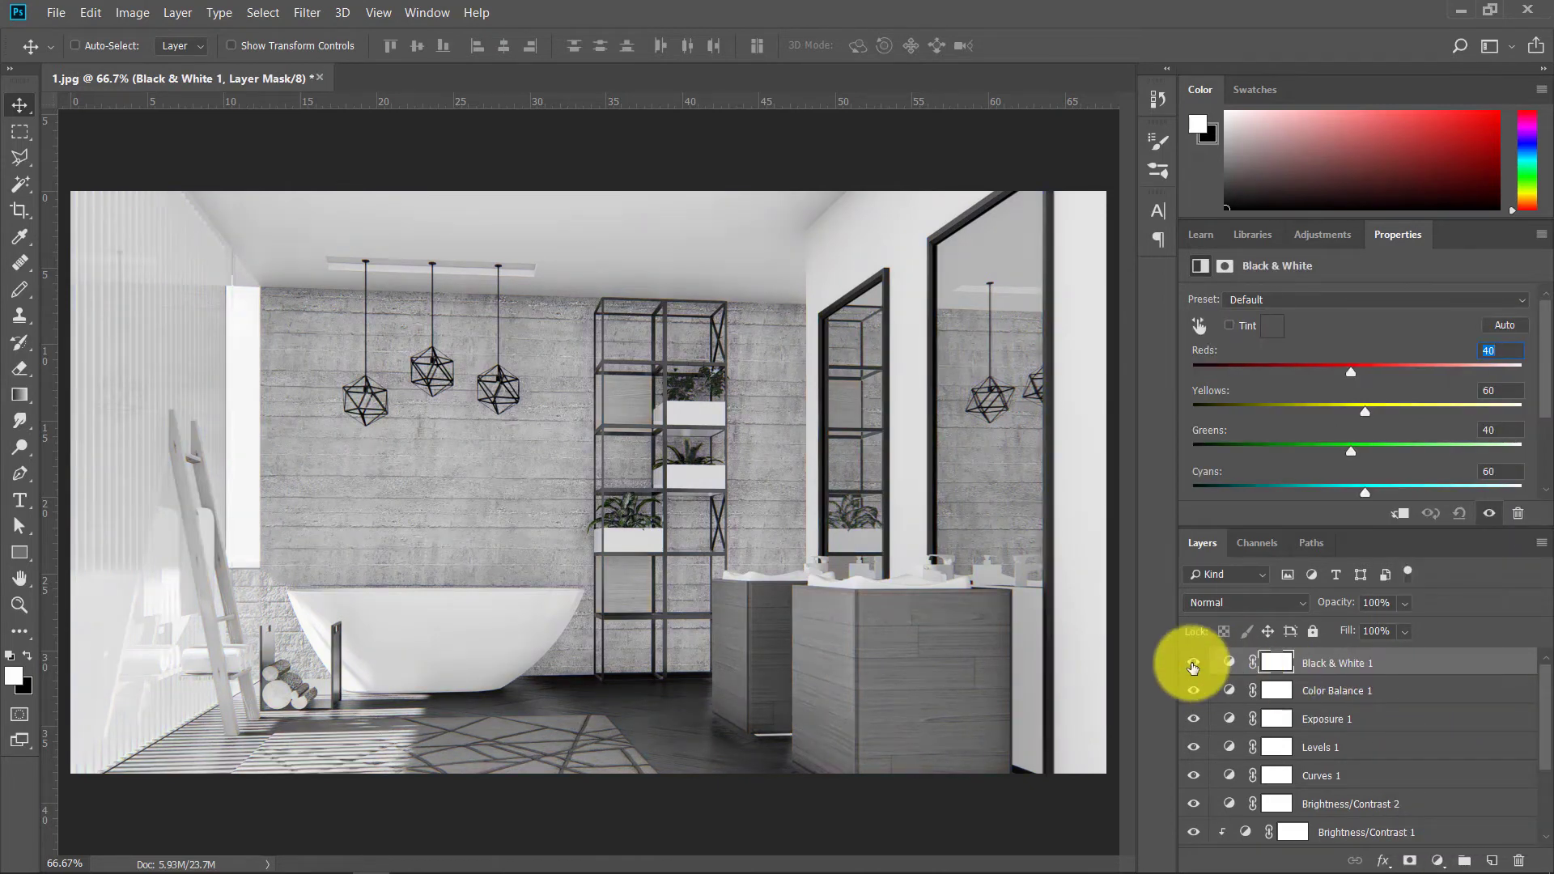
left_click(1193, 664)
left_click(1193, 663)
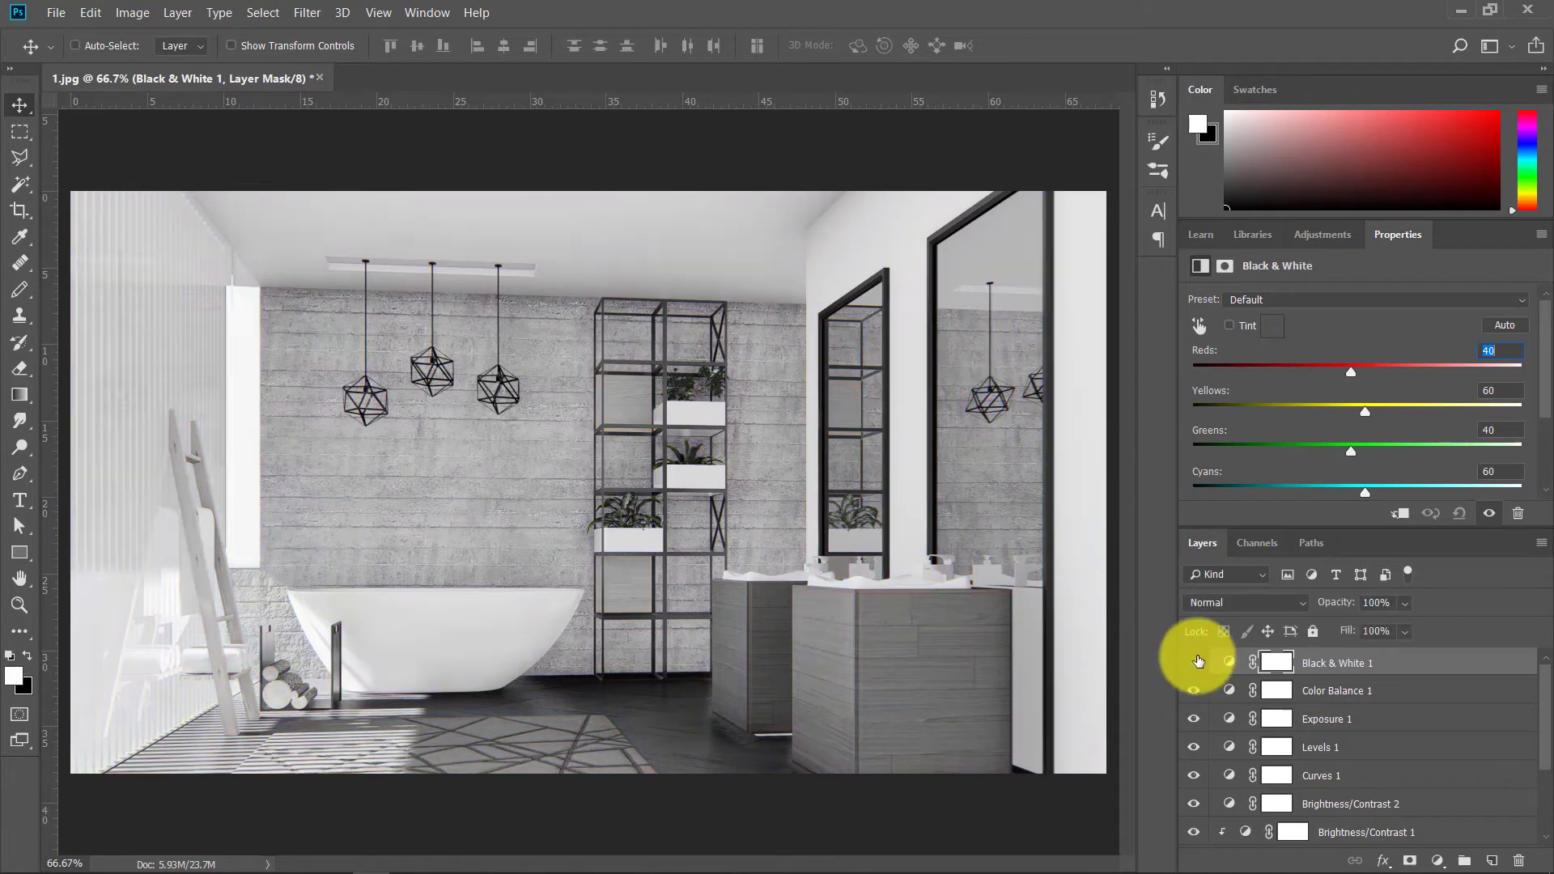
left_click(1404, 693)
left_click(1437, 860)
left_click(1441, 660)
left_click_drag(1358, 408, 1361, 411)
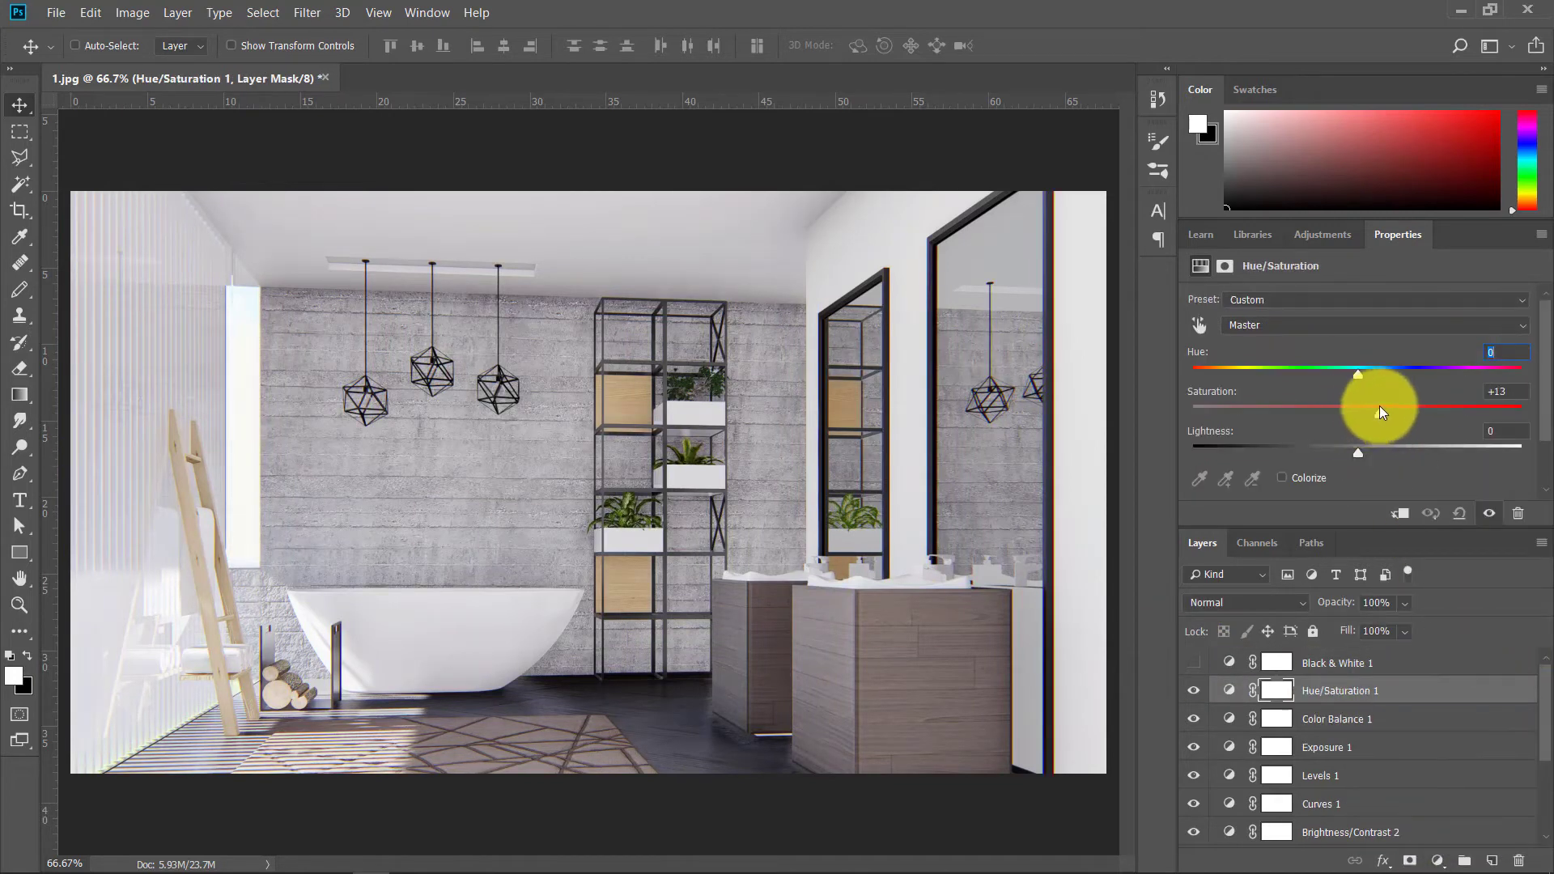
Step: Darken Exposure 1 to -0.16 and raise Brightness/Contrast 1 brightness to 7
left_click(1328, 745)
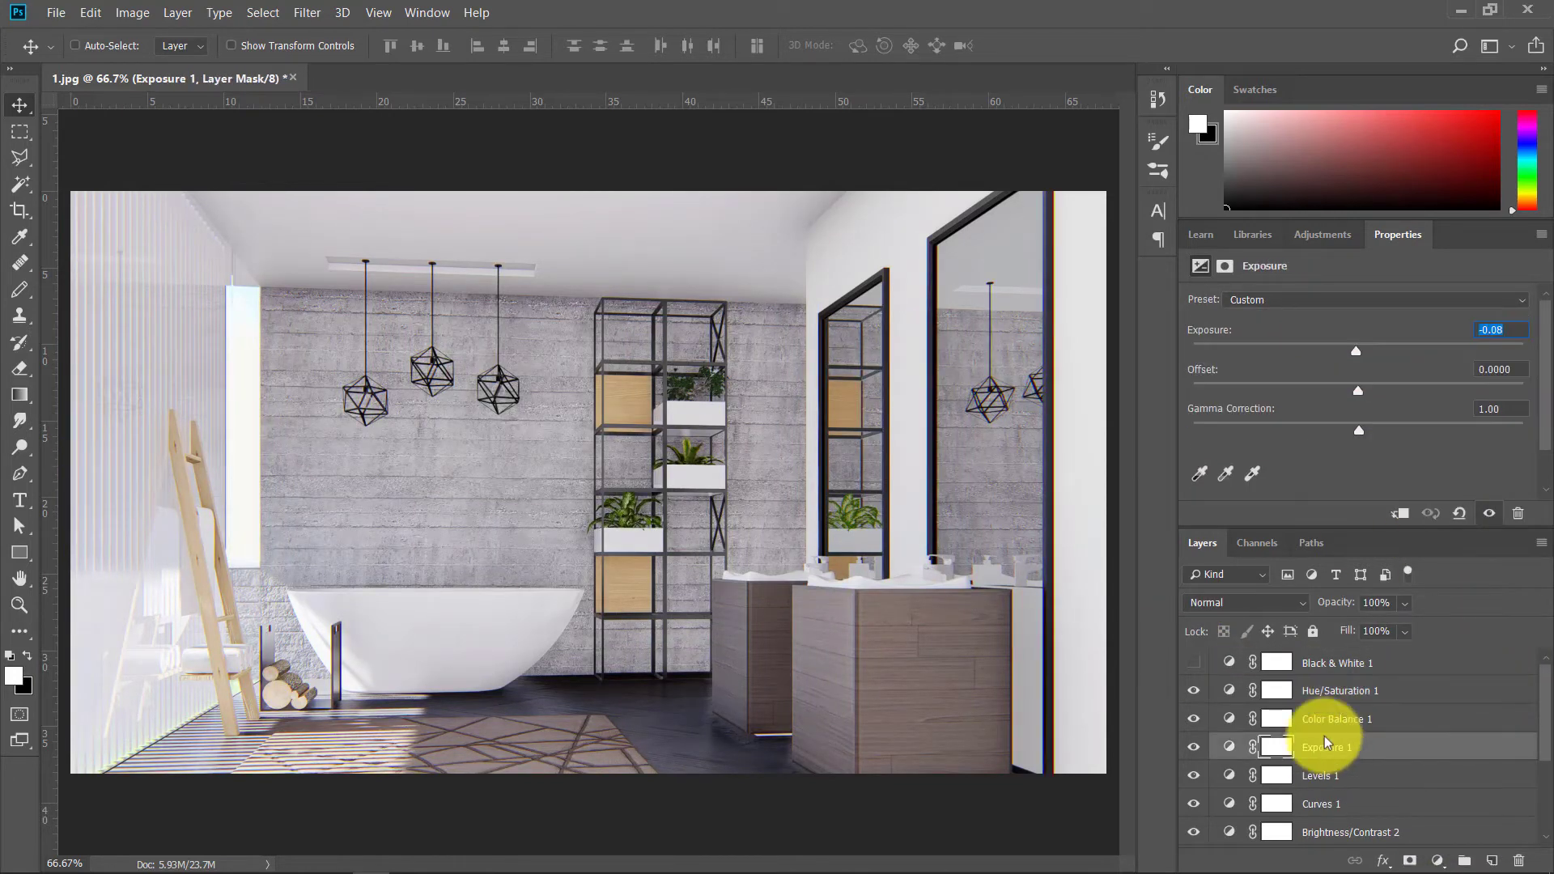
left_click_drag(1358, 344, 1358, 354)
scroll(1360, 729, "down", 2)
left_click(1344, 777)
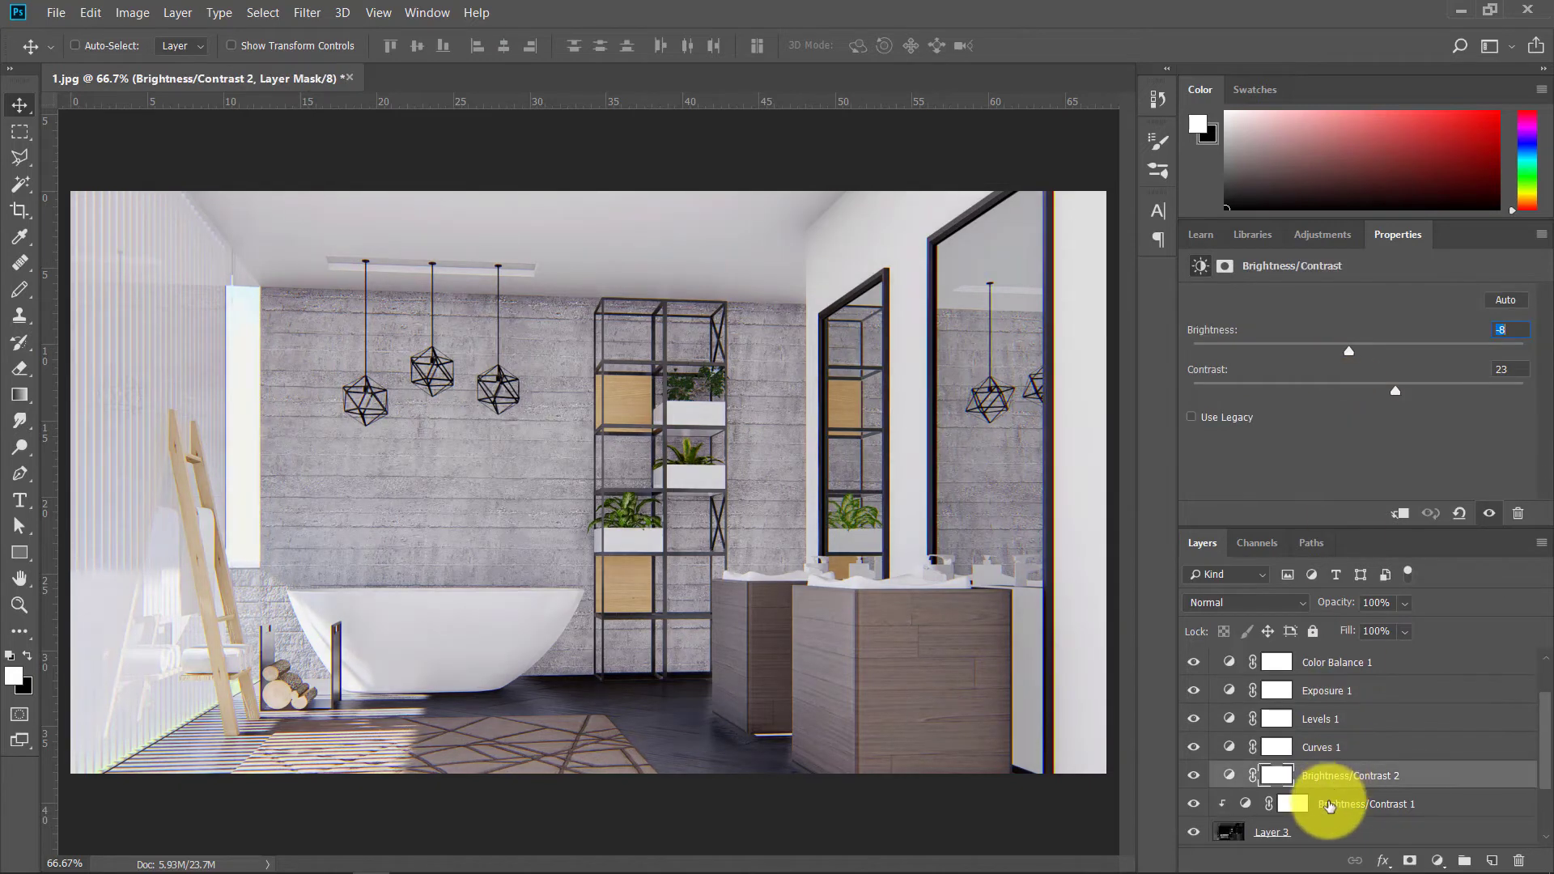
left_click(1343, 804)
mouse_move(1357, 354)
left_mouse_down()
mouse_move(1391, 349)
mouse_move(1368, 353)
left_mouse_up()
Step: Lower Layer 2 opacity to 53% and Layer 1 opacity to 62%
left_click(1334, 777)
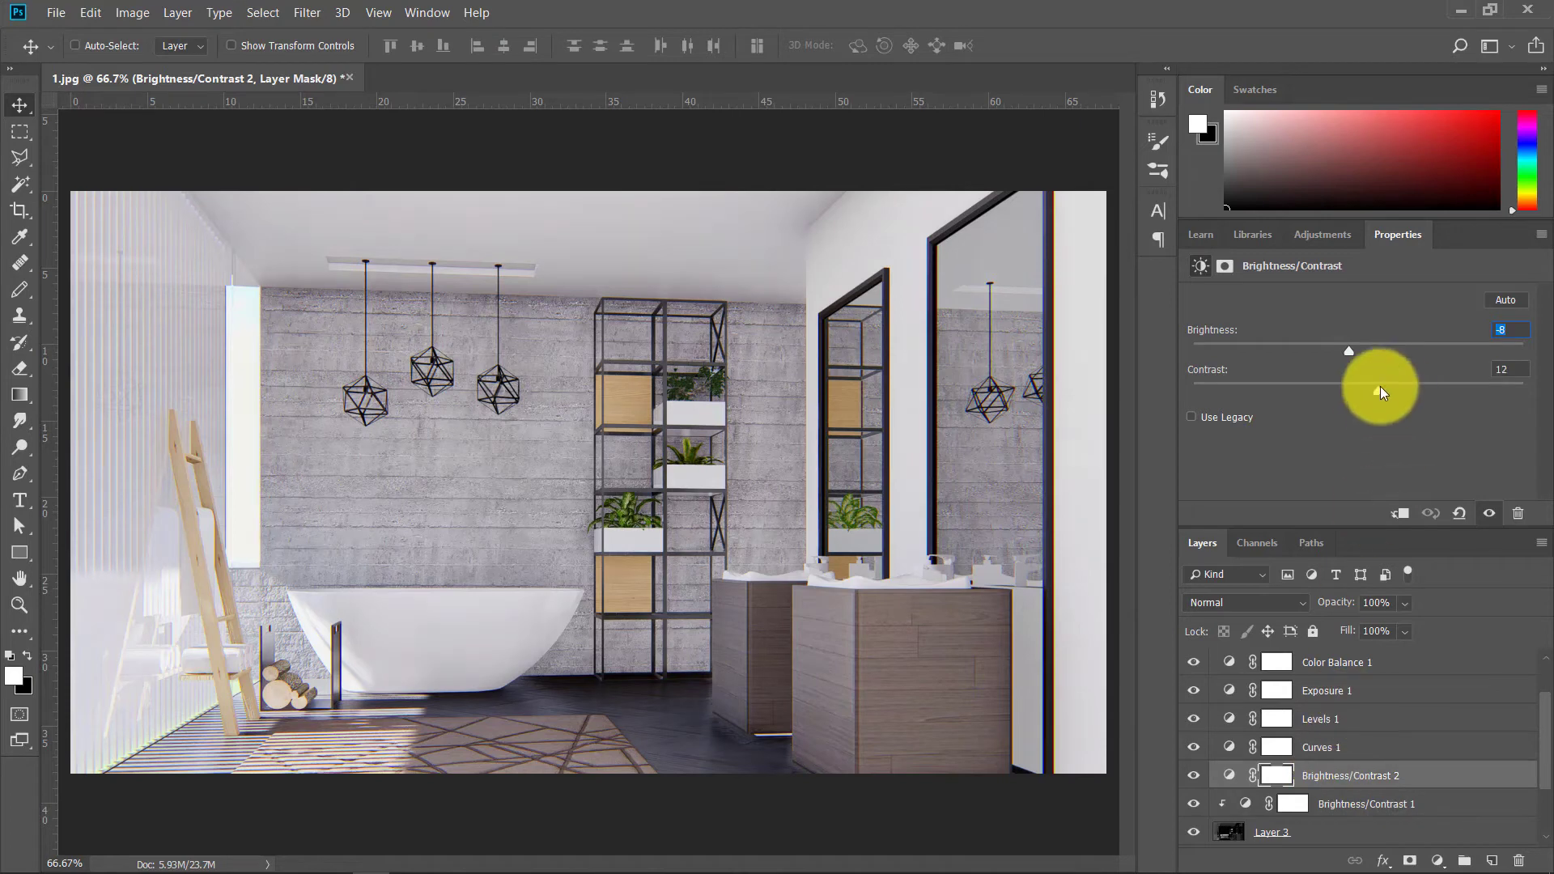
scroll(1327, 648, "down", 3)
left_click(1303, 806)
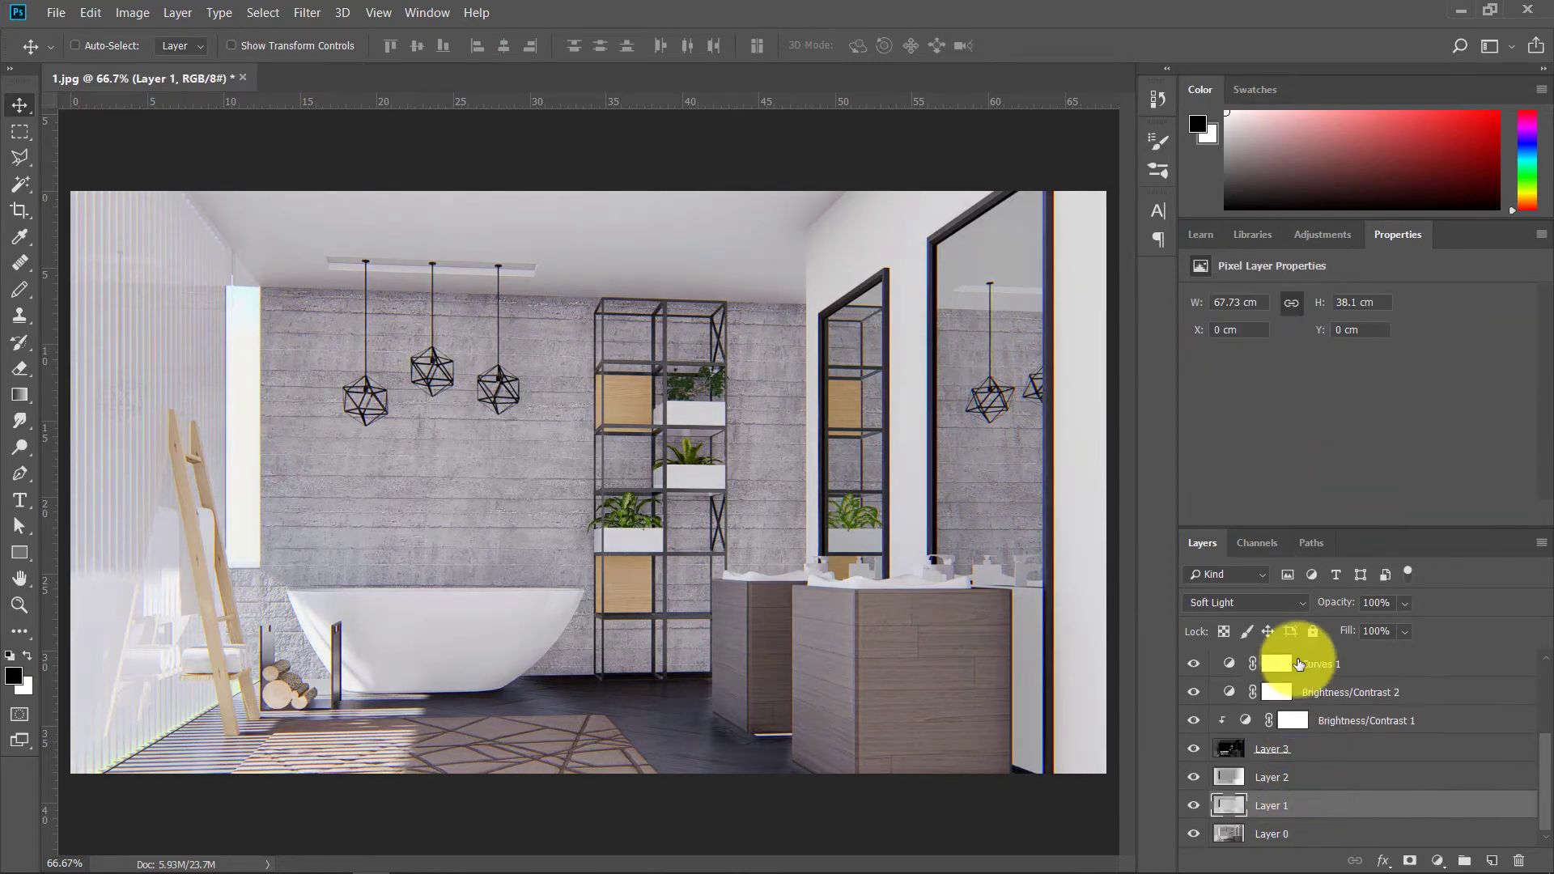
left_click(1222, 777)
mouse_move(1331, 602)
left_mouse_down()
mouse_move(1440, 602)
mouse_move(1298, 602)
mouse_move(1313, 607)
left_mouse_up()
key("alt+bracketleft")
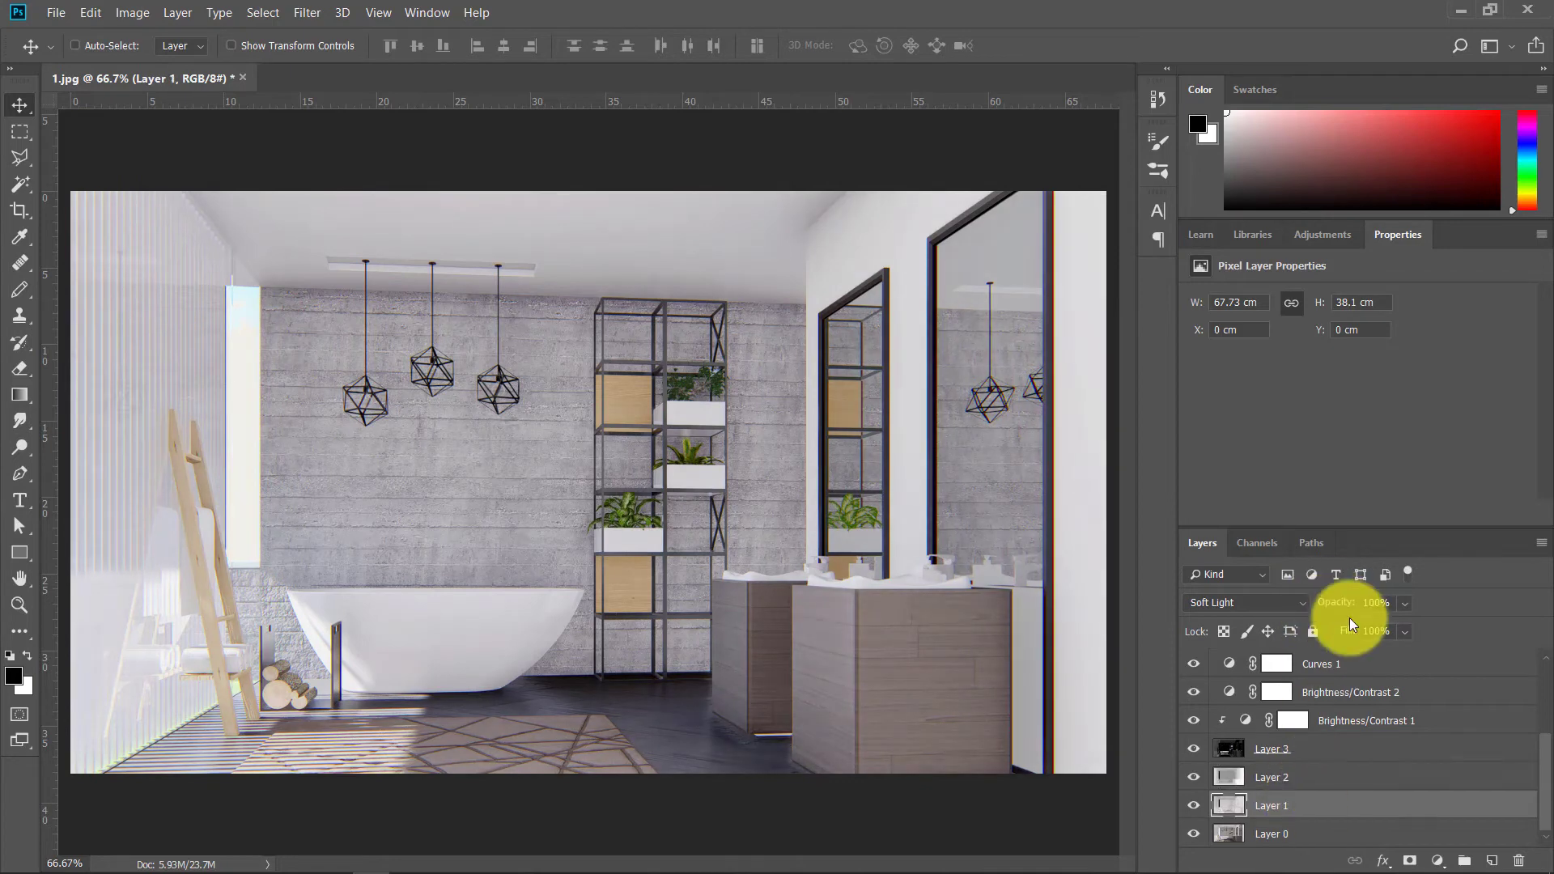
mouse_move(1349, 609)
left_mouse_down()
mouse_move(1330, 607)
mouse_move(1345, 603)
left_mouse_up()
Step: Delete the Black & White 1 adjustment layer
left_click(1370, 662)
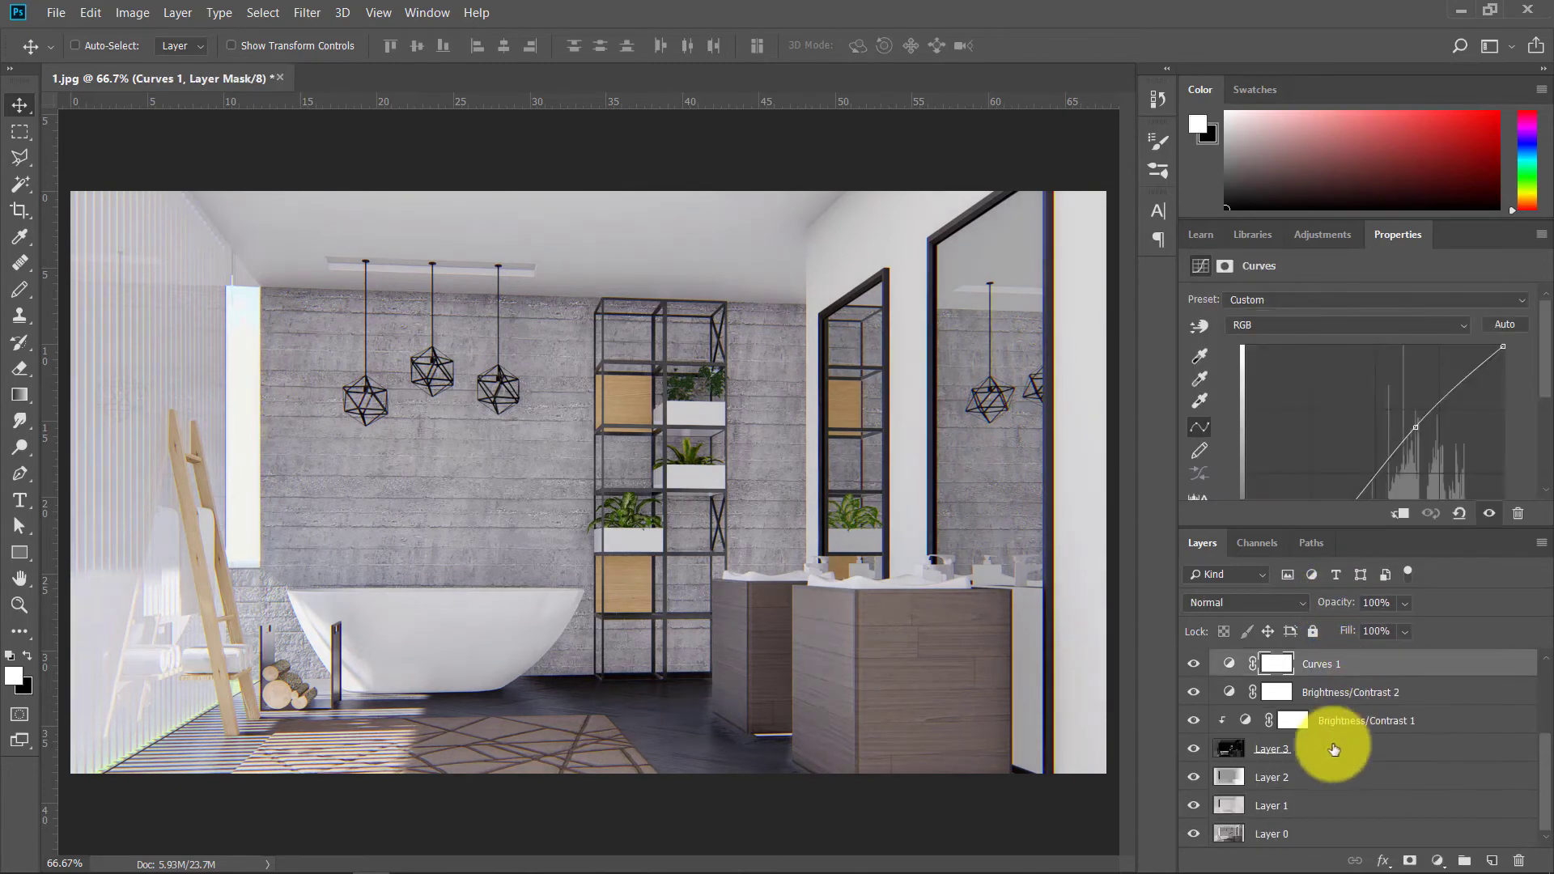
left_click(1328, 769)
scroll(1346, 683, "up", 3)
left_click(1315, 672)
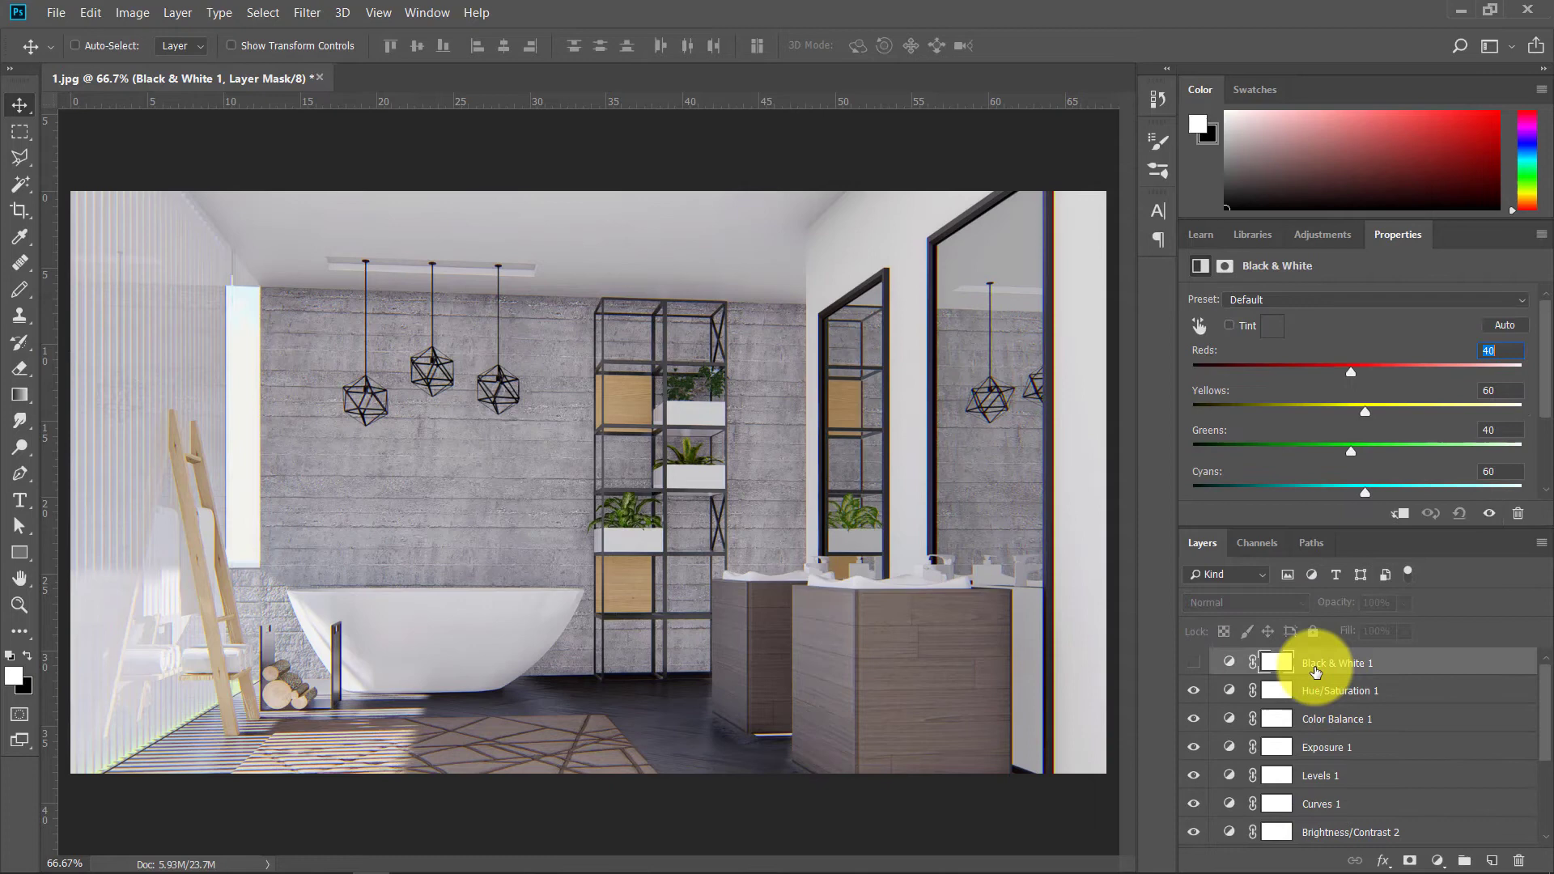
left_click(1392, 665)
left_click_drag(1395, 666, 1521, 862)
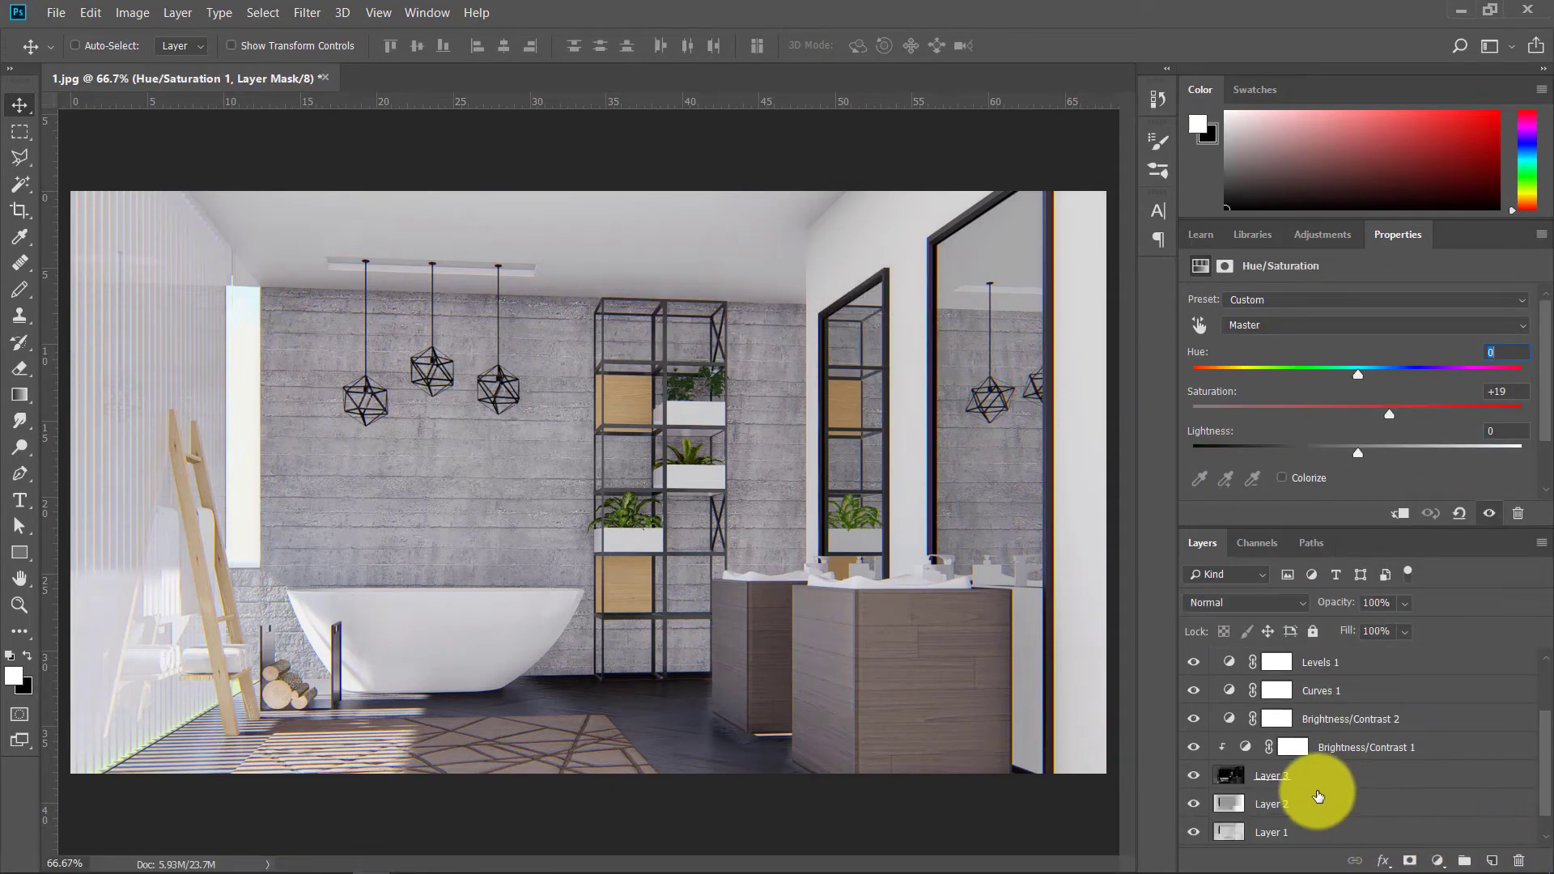
Step: Stamp visible layers into merged Layer 4 and select the adjustment layer range
key("ctrl")
key("ctrl+alt+shift+e")
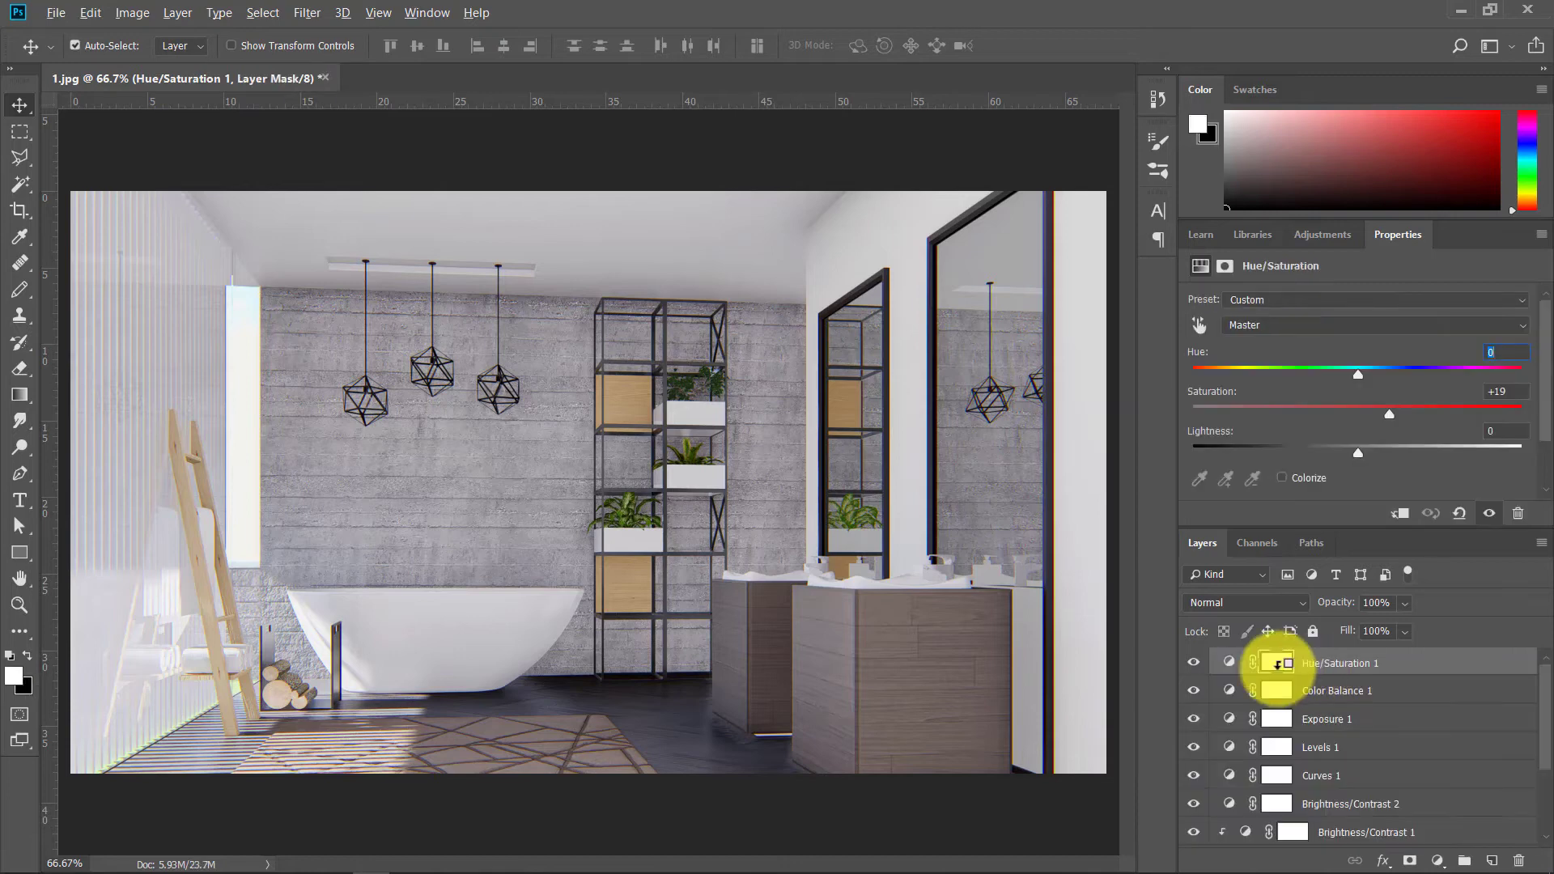
left_click(1325, 692)
left_click(1300, 834, "shift")
Step: Group the adjustment layers into a hidden Group 1 and duplicate Layer 4
key("ctrl+g")
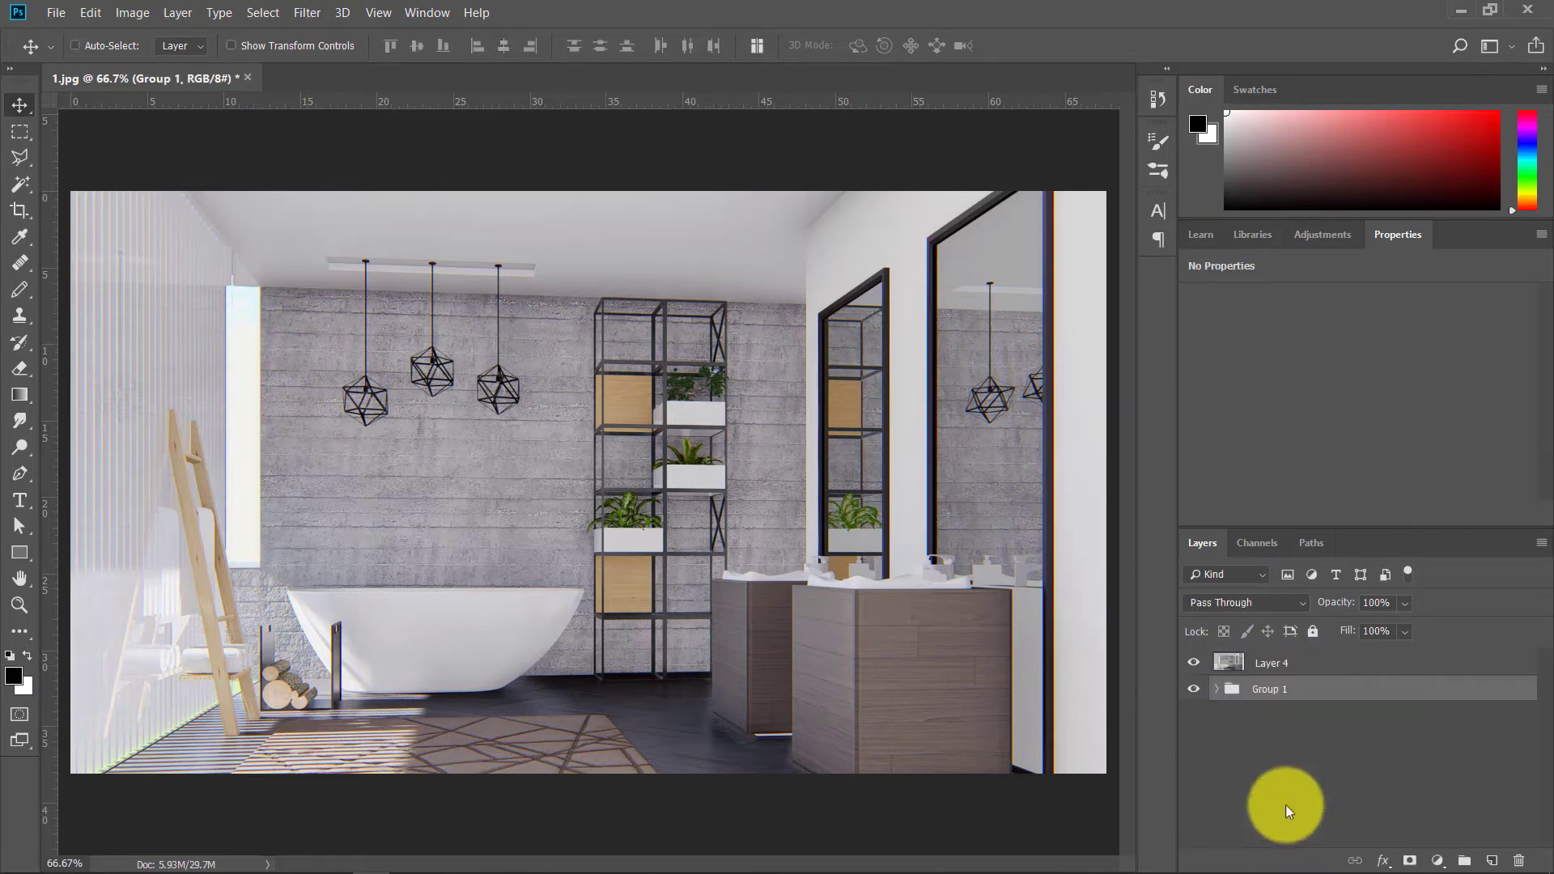
left_click(1266, 665)
key("ctrl+j")
Step: Apply High Pass to the Layer 4 copy and blend it in Soft Light
left_click(307, 13)
mouse_move(321, 396)
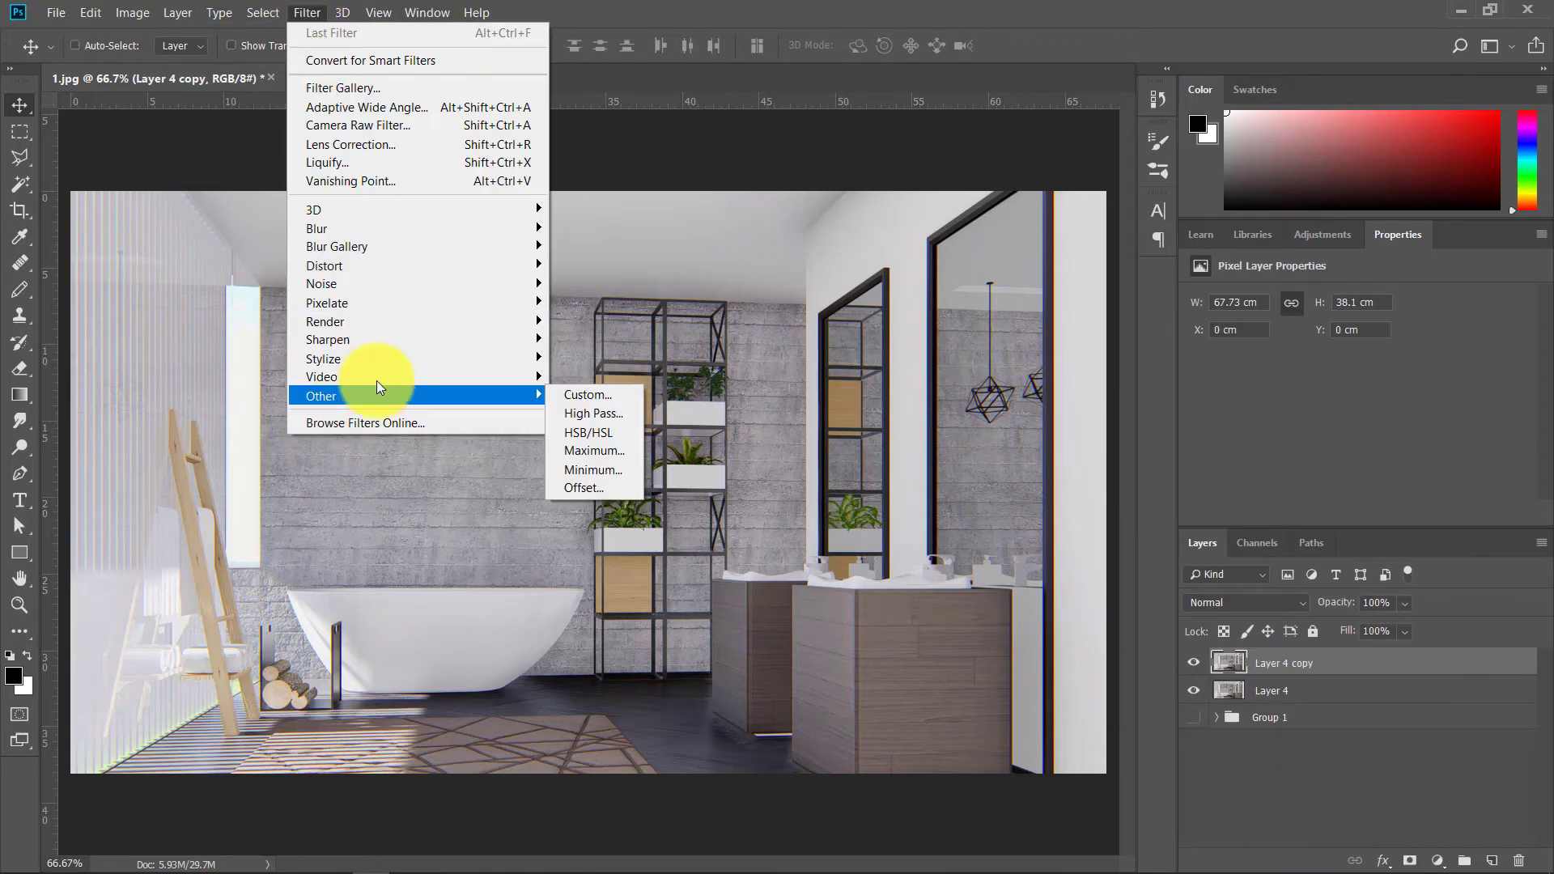
left_click(571, 413)
key("Return")
left_click(1262, 602)
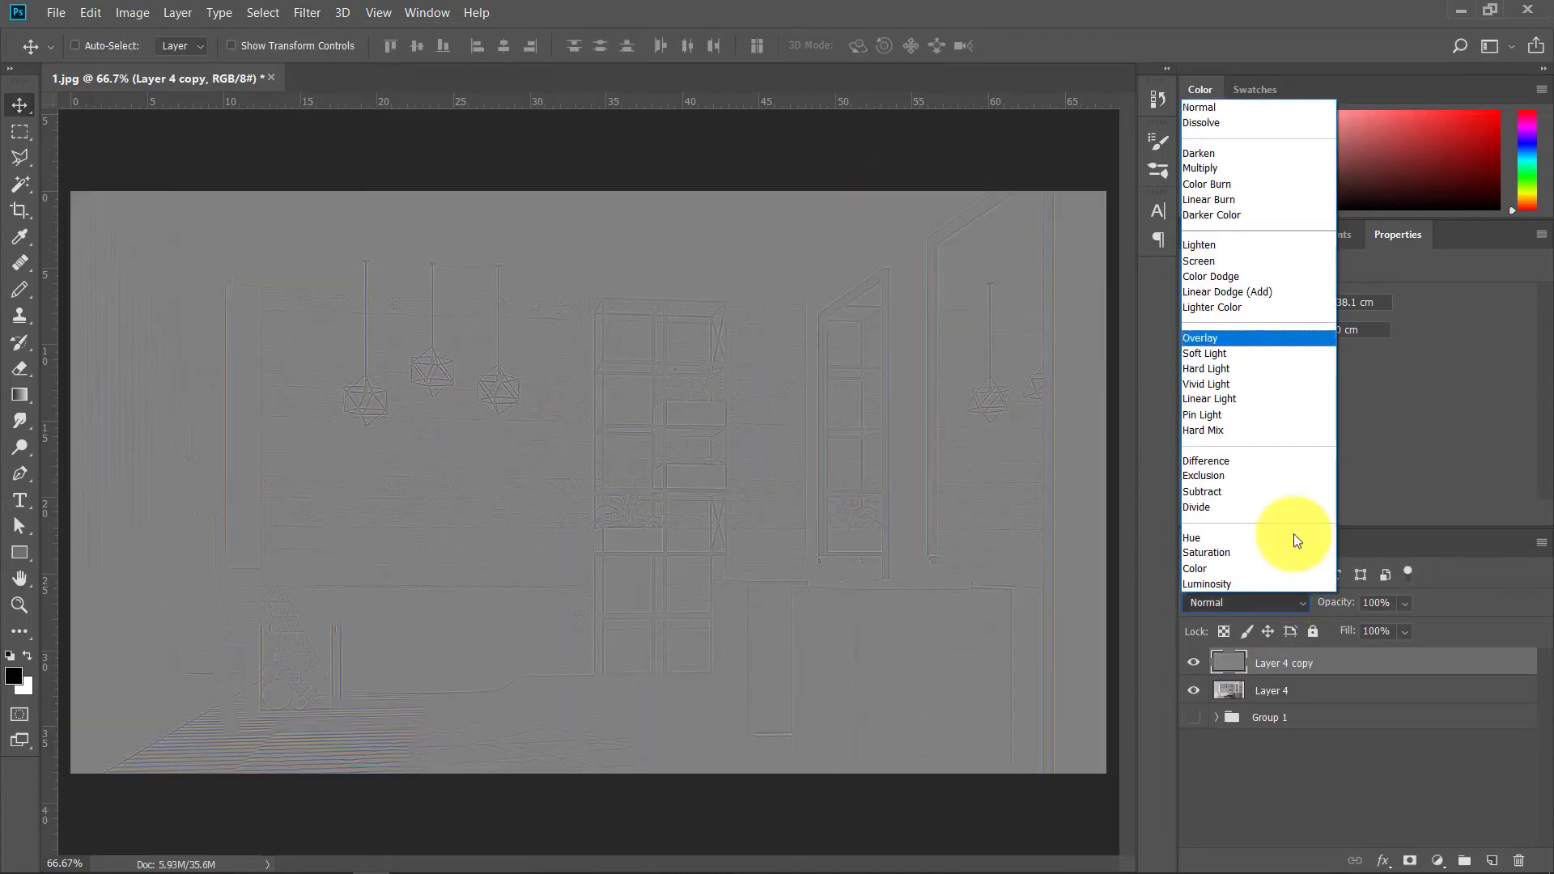
left_click(1269, 264)
left_click(1294, 602)
left_click(1247, 352)
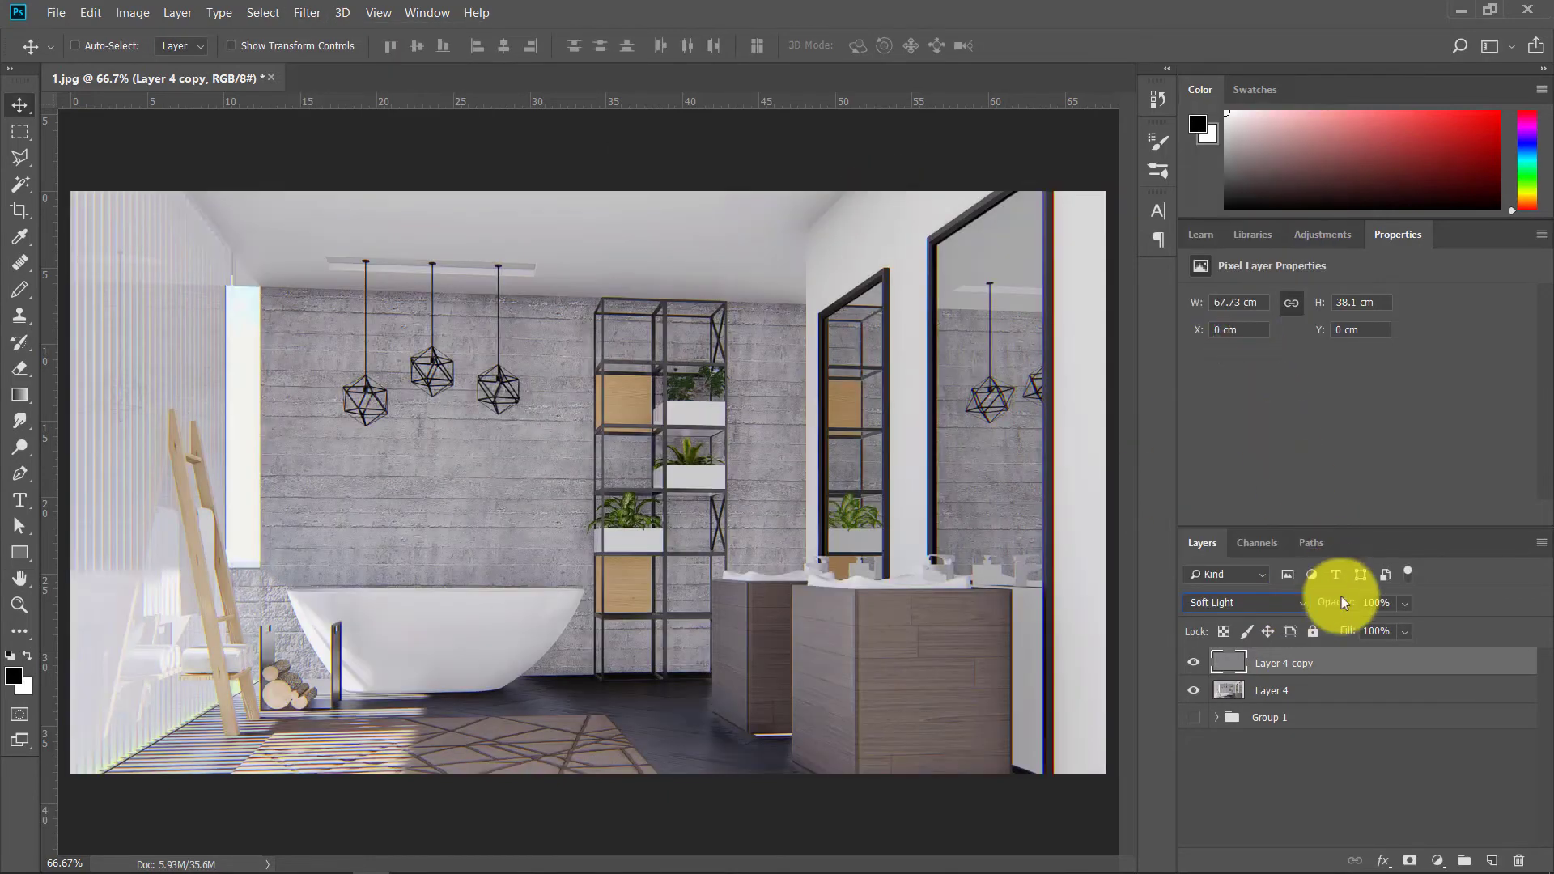
left_click_drag(1342, 603, 1333, 609)
Step: Merge the high-pass copy down into Layer 4, then open Camera Raw Filter
left_click(1311, 690)
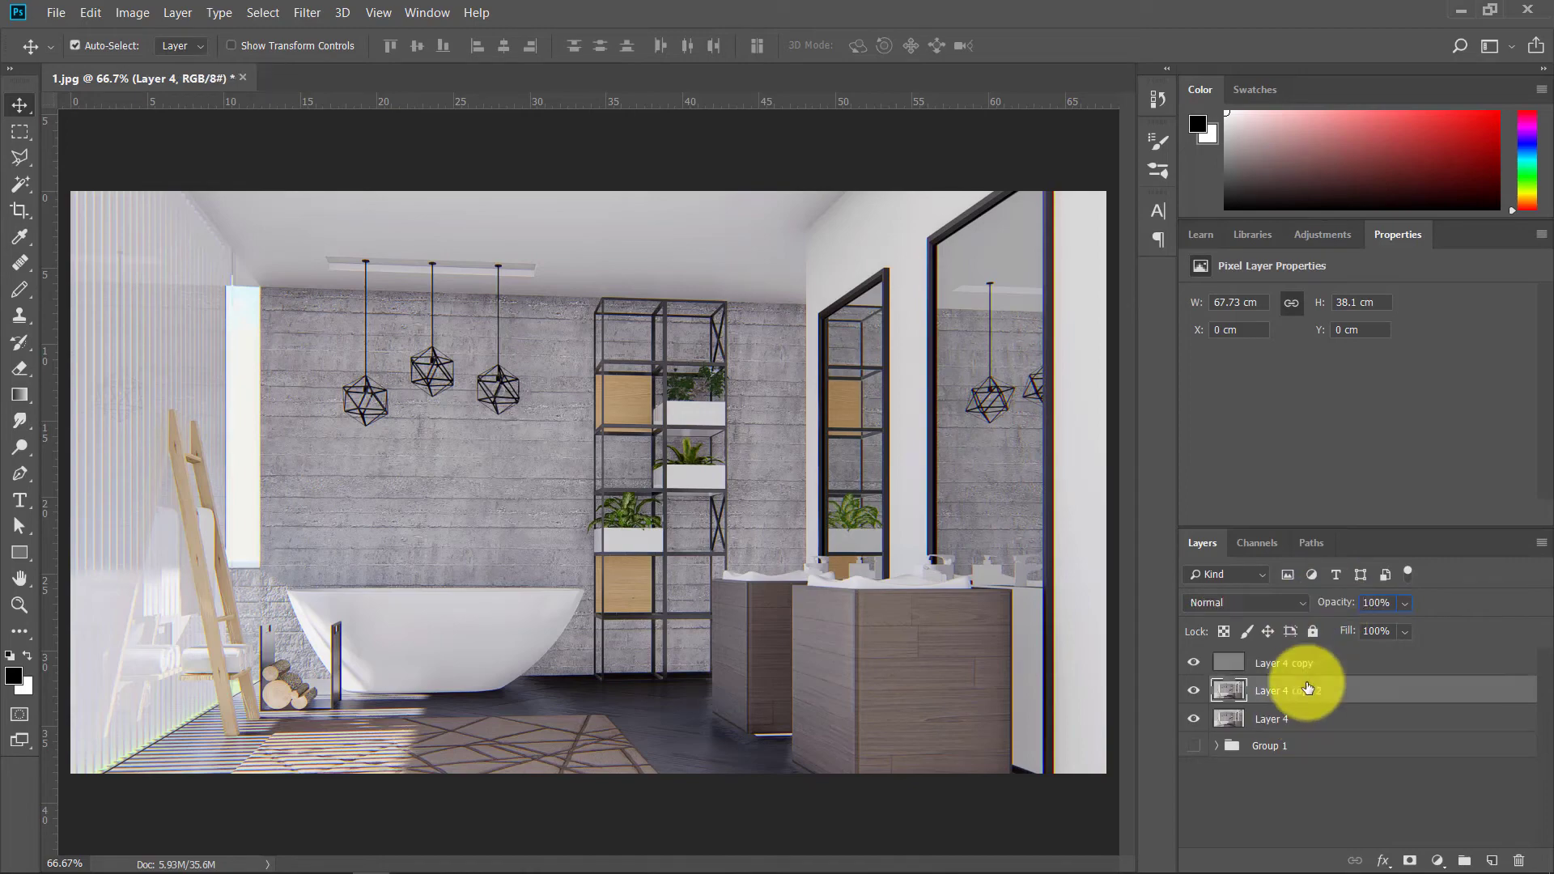
key("ctrl+j")
left_click(306, 12)
left_click(1319, 796)
key("ctrl+shift+e")
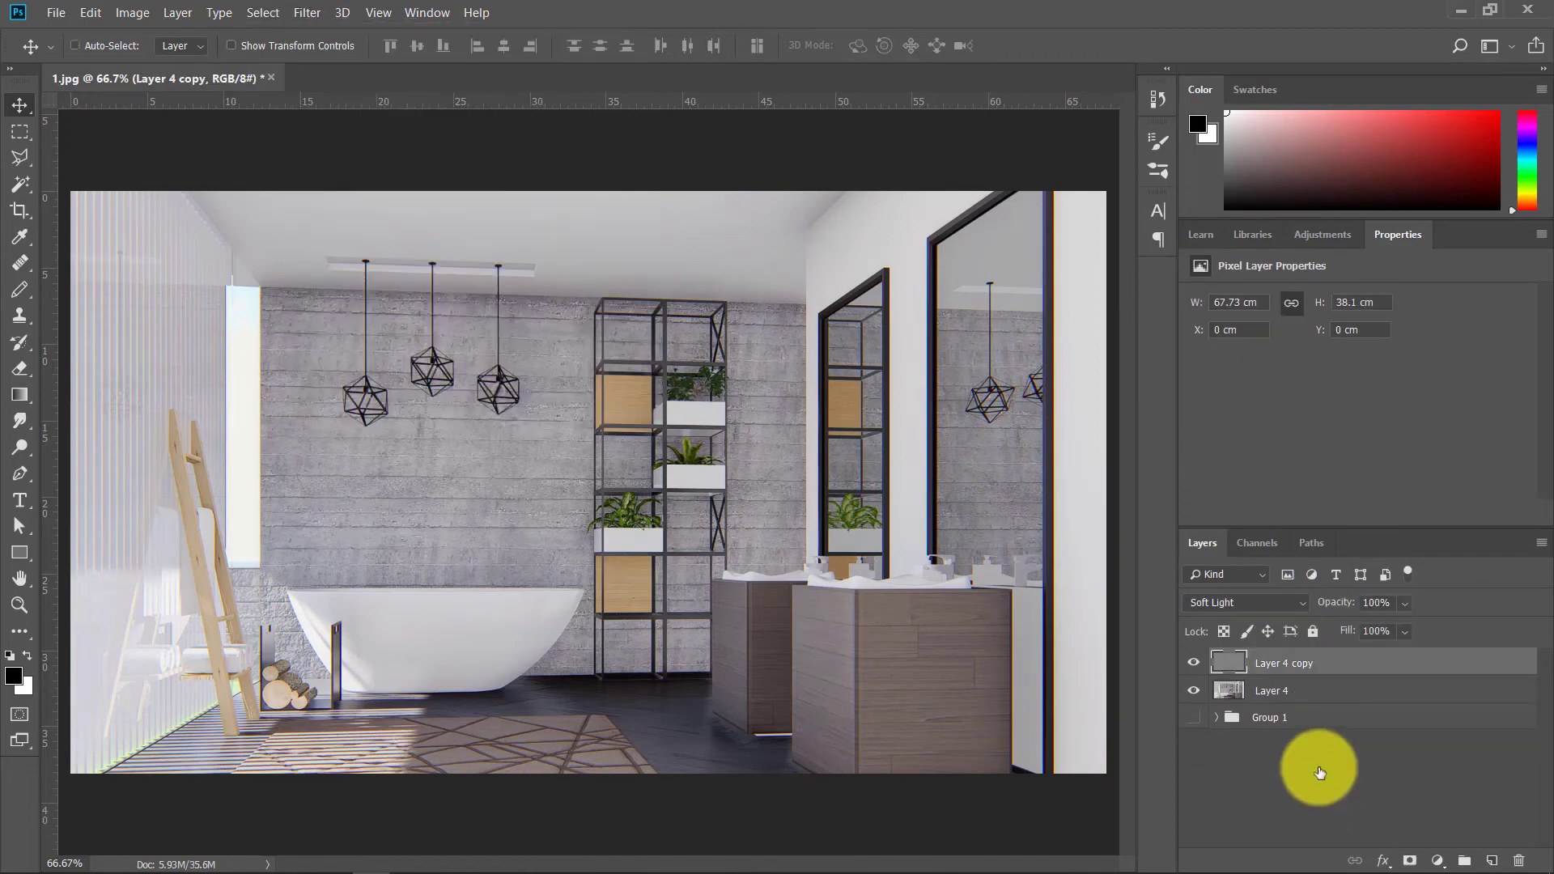
left_click(306, 12)
left_click(372, 131)
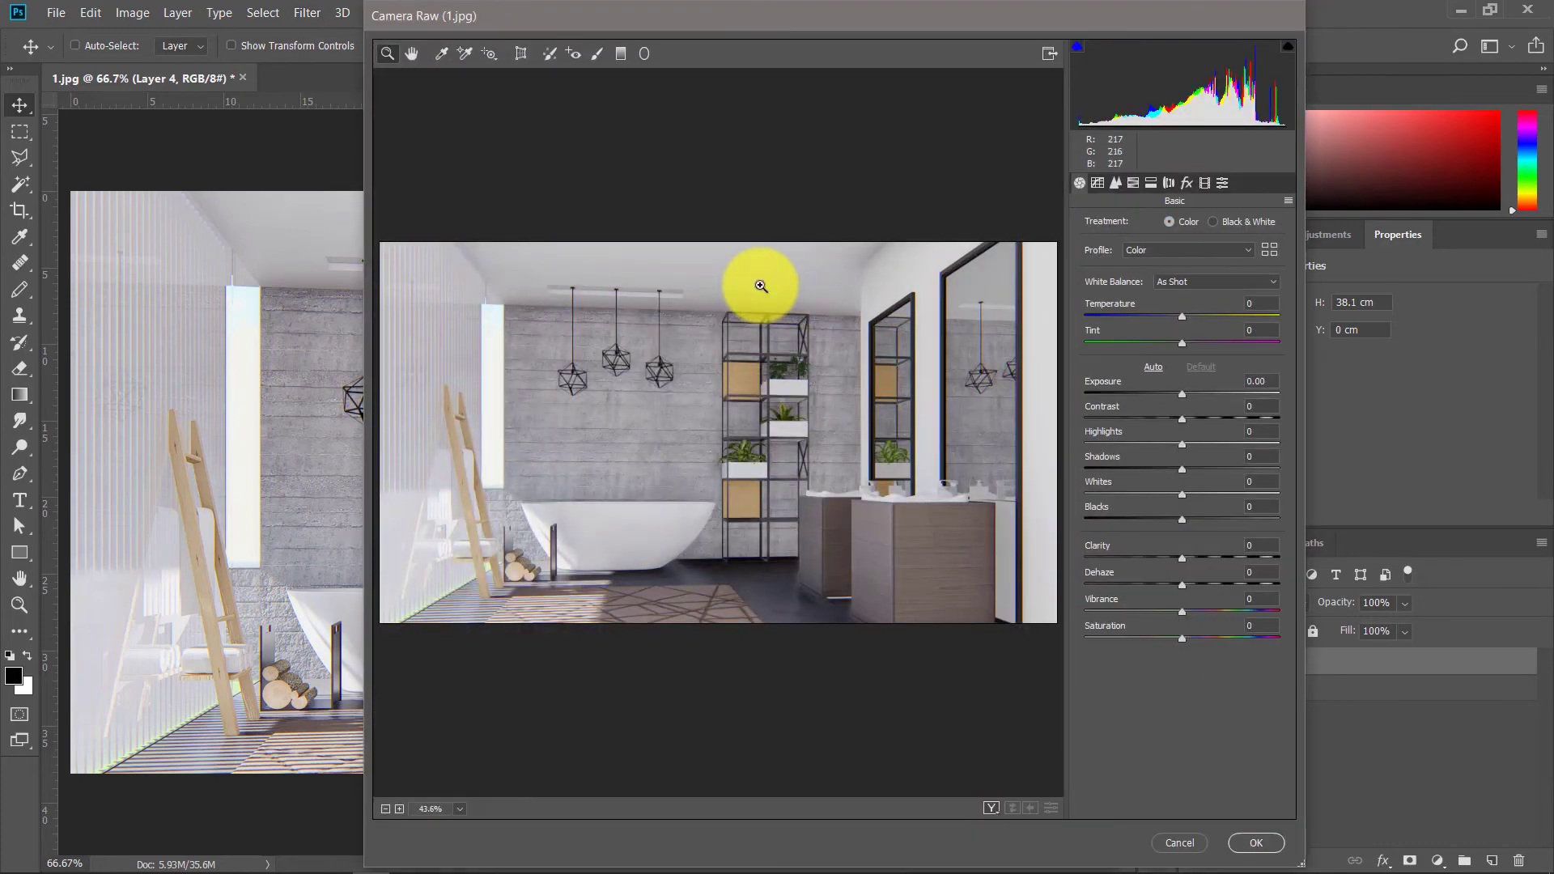
Step: In Camera Raw, set Temperature -3 and Tint -3, trying lower exposure and contrast
left_click(1198, 281)
left_click(1179, 305)
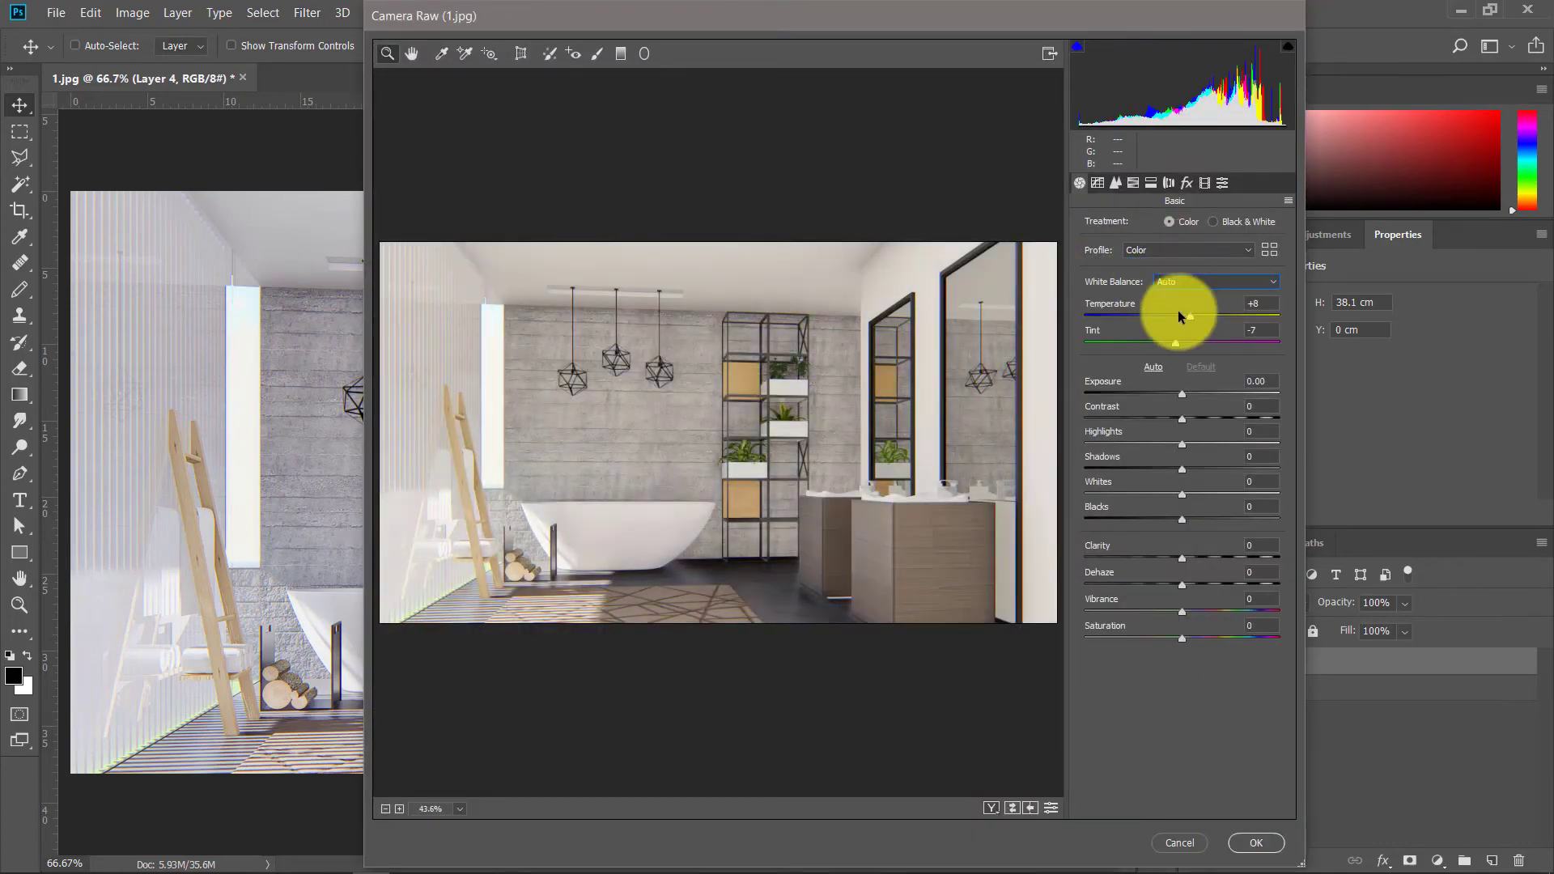
double_click(1182, 313)
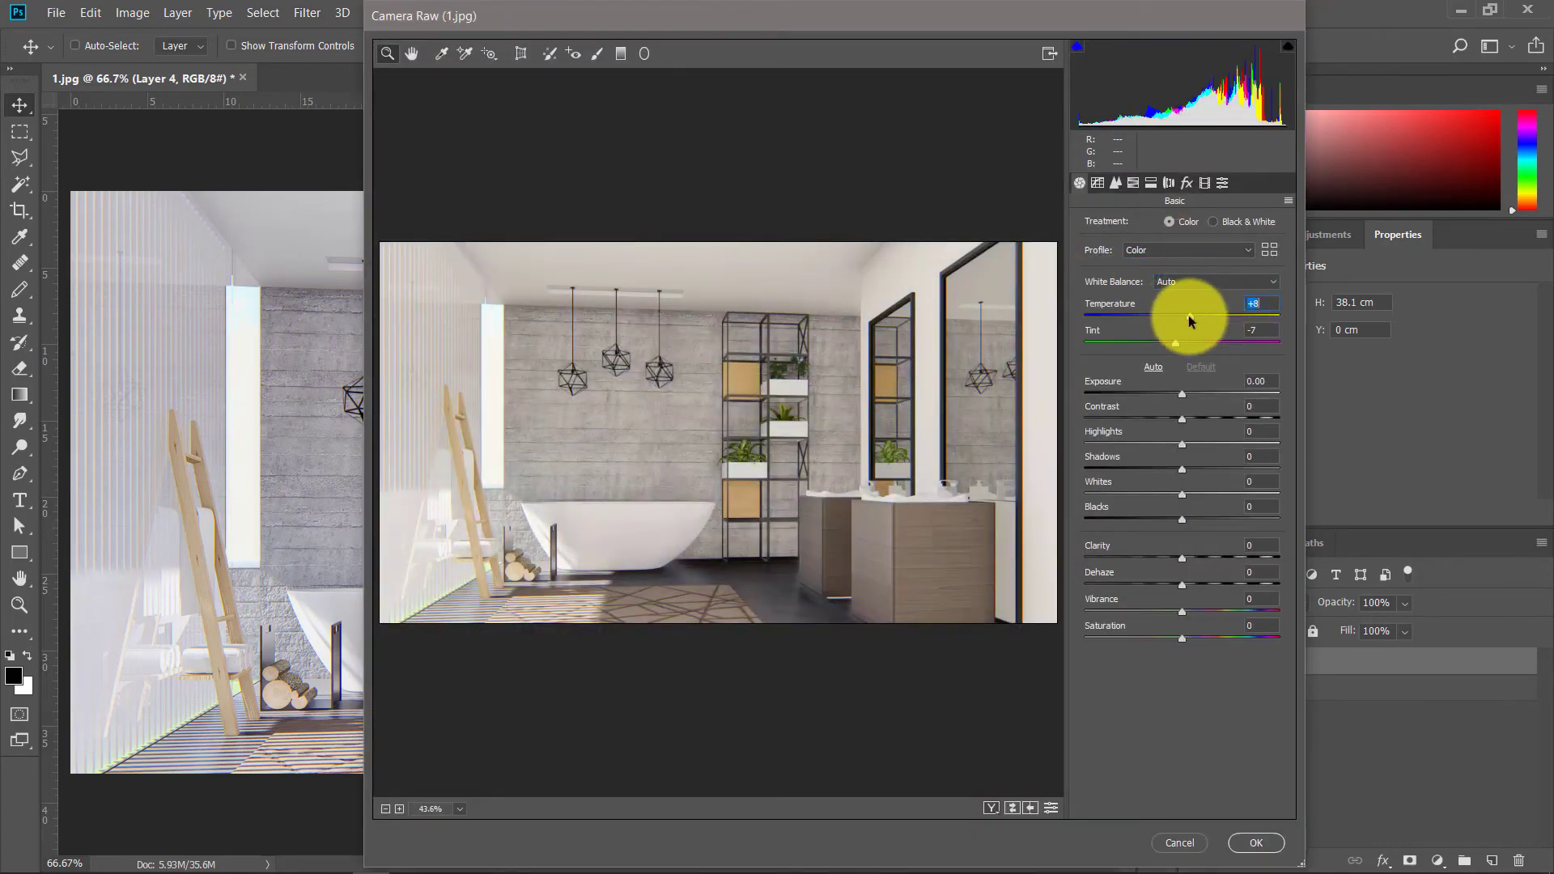
type("0")
left_click(1182, 344)
left_click(1182, 316)
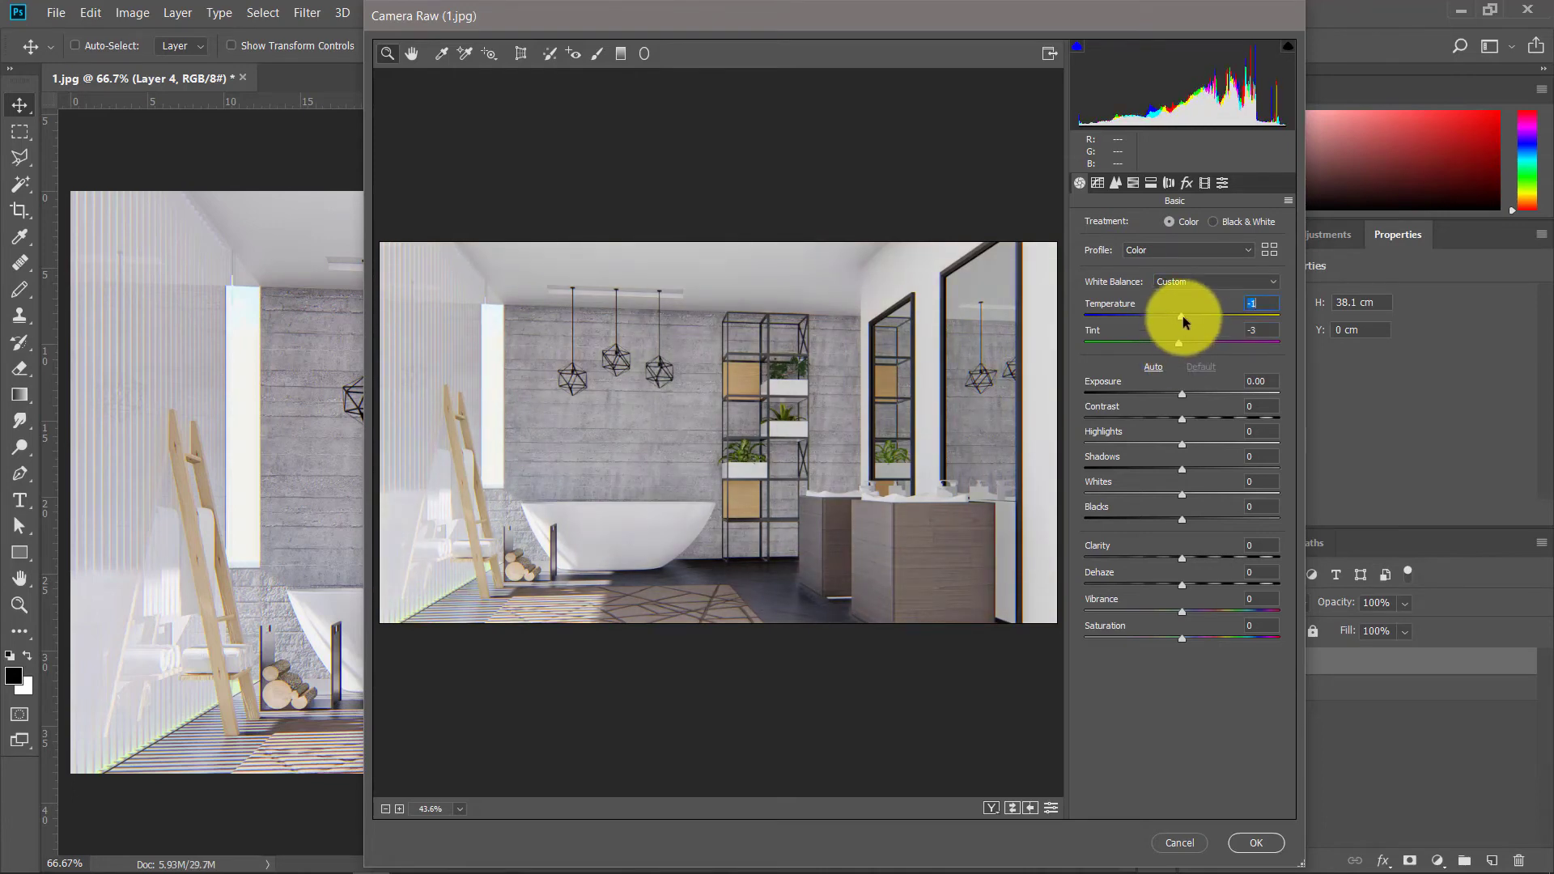
left_click(1180, 395)
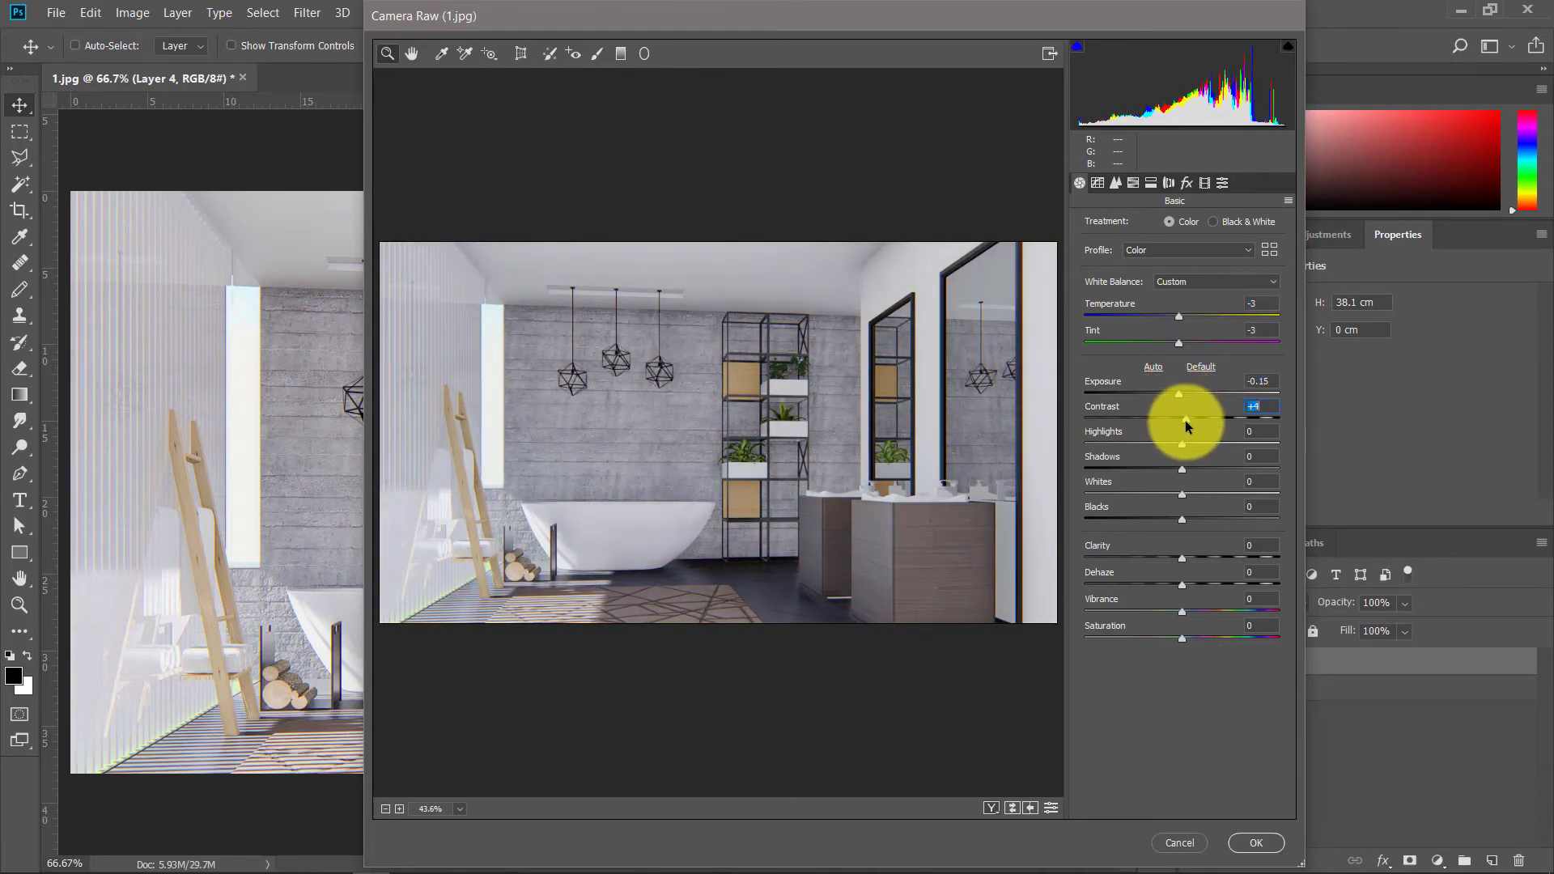
left_click(1176, 418)
left_click(1181, 394)
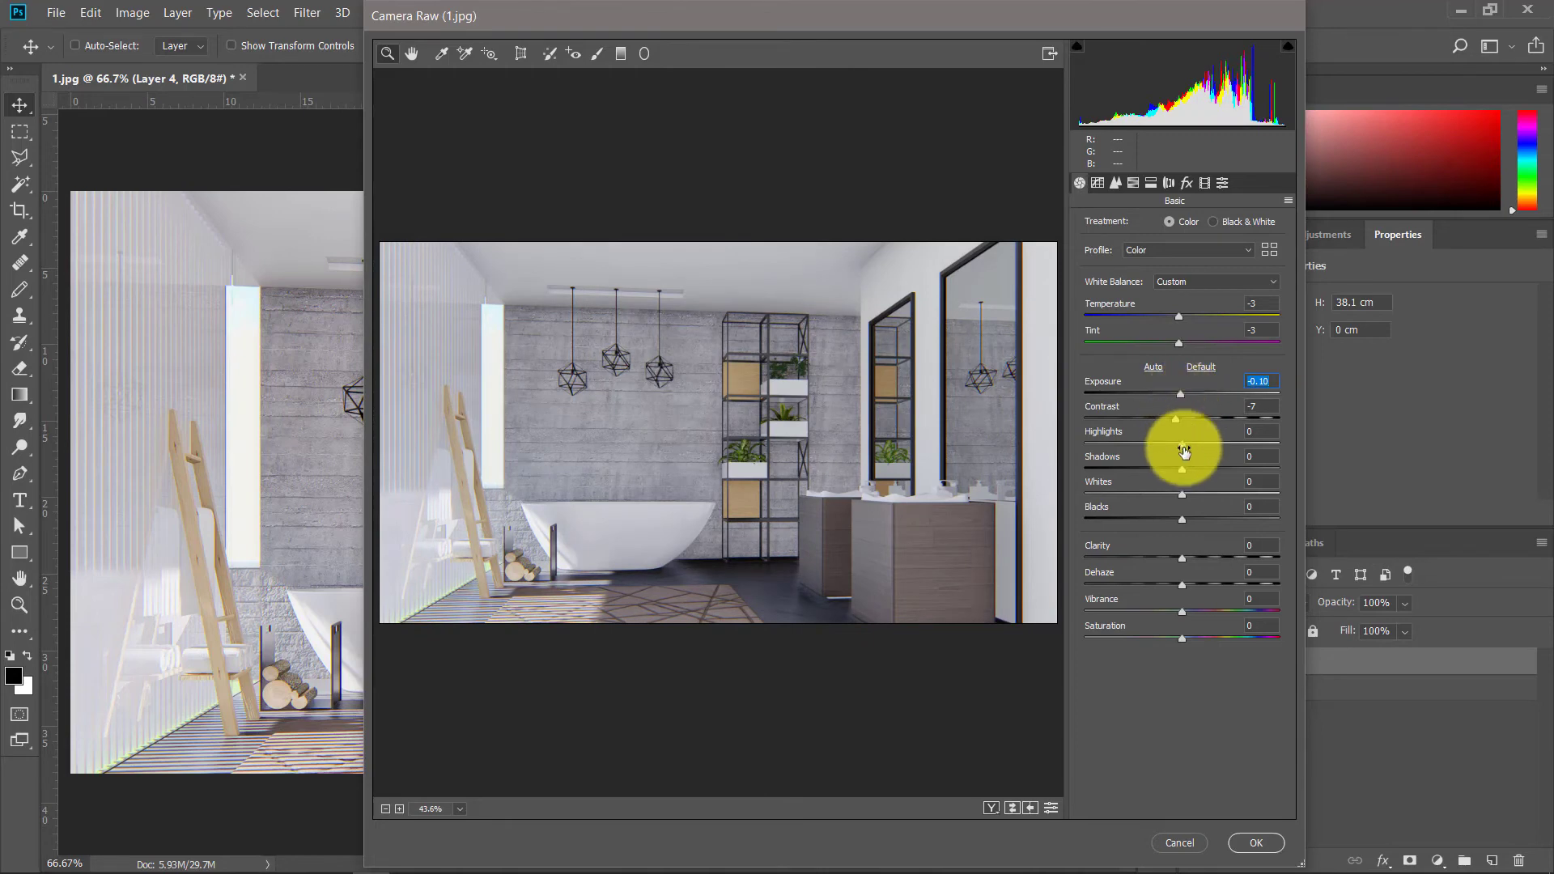
Step: Set Highlights +5, add Clarity, Dehaze +11, Temperature -2, and apply the filter
mouse_move(1182, 445)
left_mouse_down()
mouse_move(1207, 493)
mouse_move(1170, 493)
mouse_move(1228, 519)
mouse_move(1169, 533)
left_mouse_up()
mouse_move(1181, 418)
left_mouse_down()
mouse_move(1184, 402)
mouse_move(1190, 418)
left_mouse_up()
double_click(1180, 392)
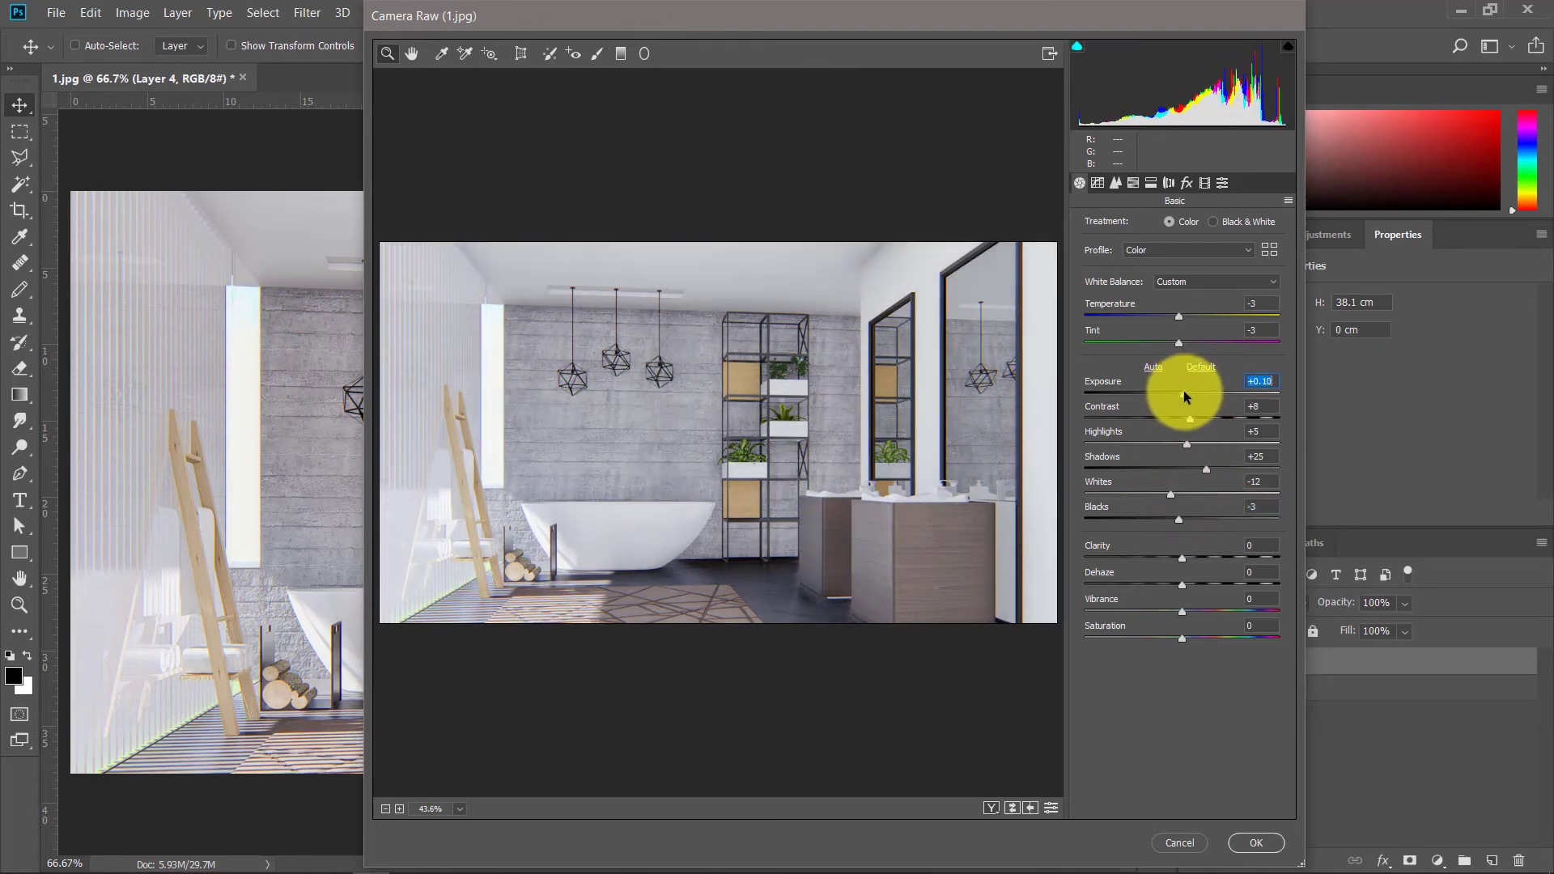
mouse_move(1182, 557)
left_mouse_down()
mouse_move(1242, 558)
mouse_move(1095, 556)
mouse_move(1188, 561)
mouse_move(1217, 588)
mouse_move(1193, 591)
mouse_move(1235, 594)
mouse_move(1192, 590)
mouse_move(1204, 638)
mouse_move(1152, 638)
mouse_move(1187, 638)
mouse_move(1172, 612)
mouse_move(1218, 559)
mouse_move(1185, 555)
left_mouse_up()
left_click(1181, 612)
left_click(1179, 321)
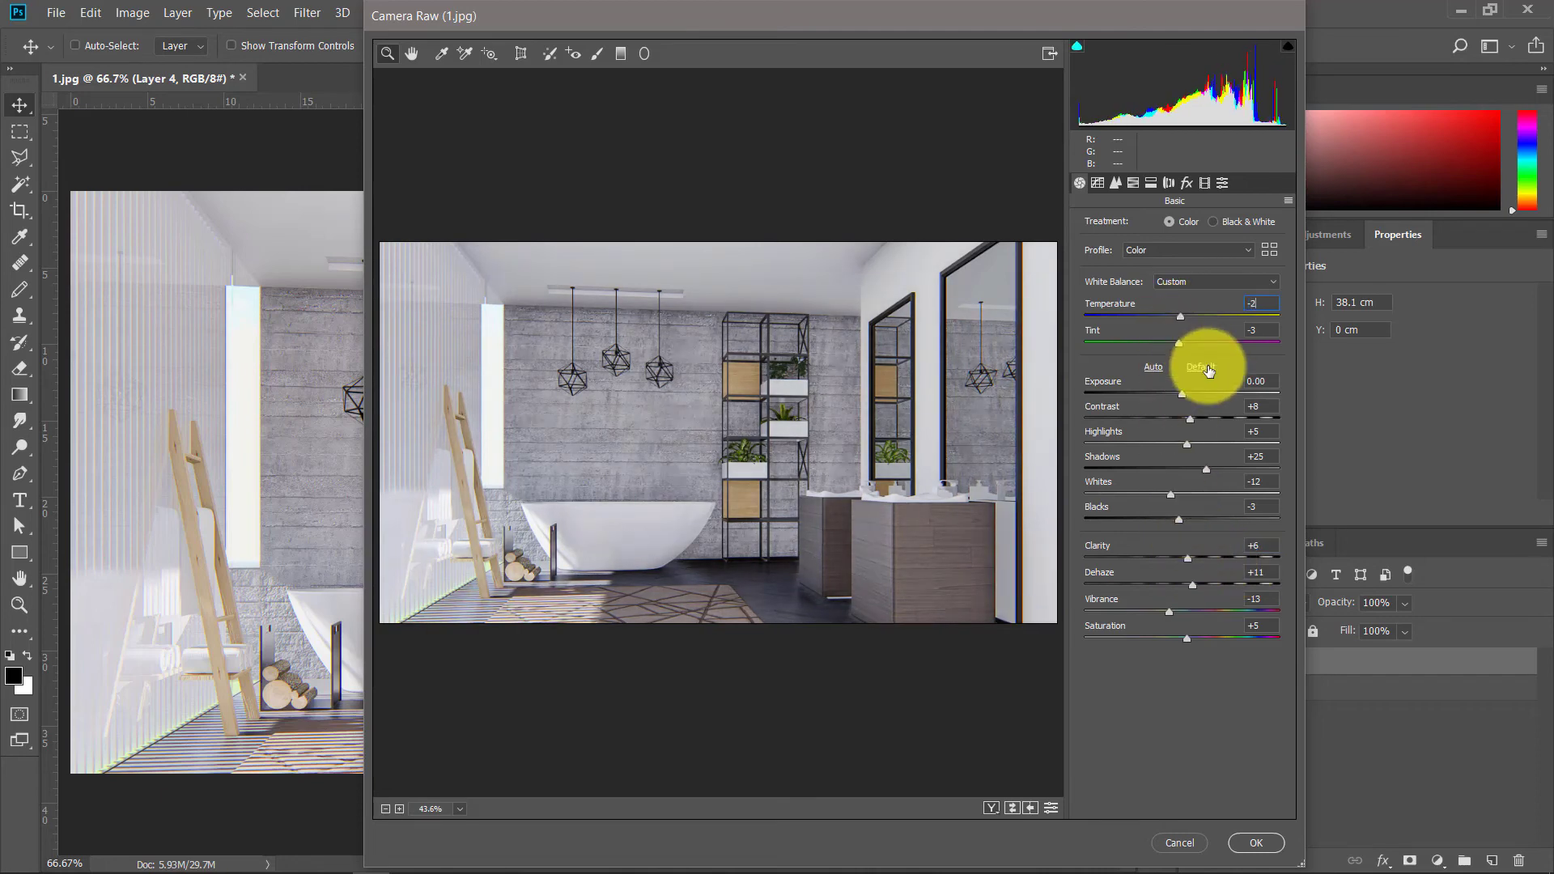
left_click_drag(1182, 394, 1183, 395)
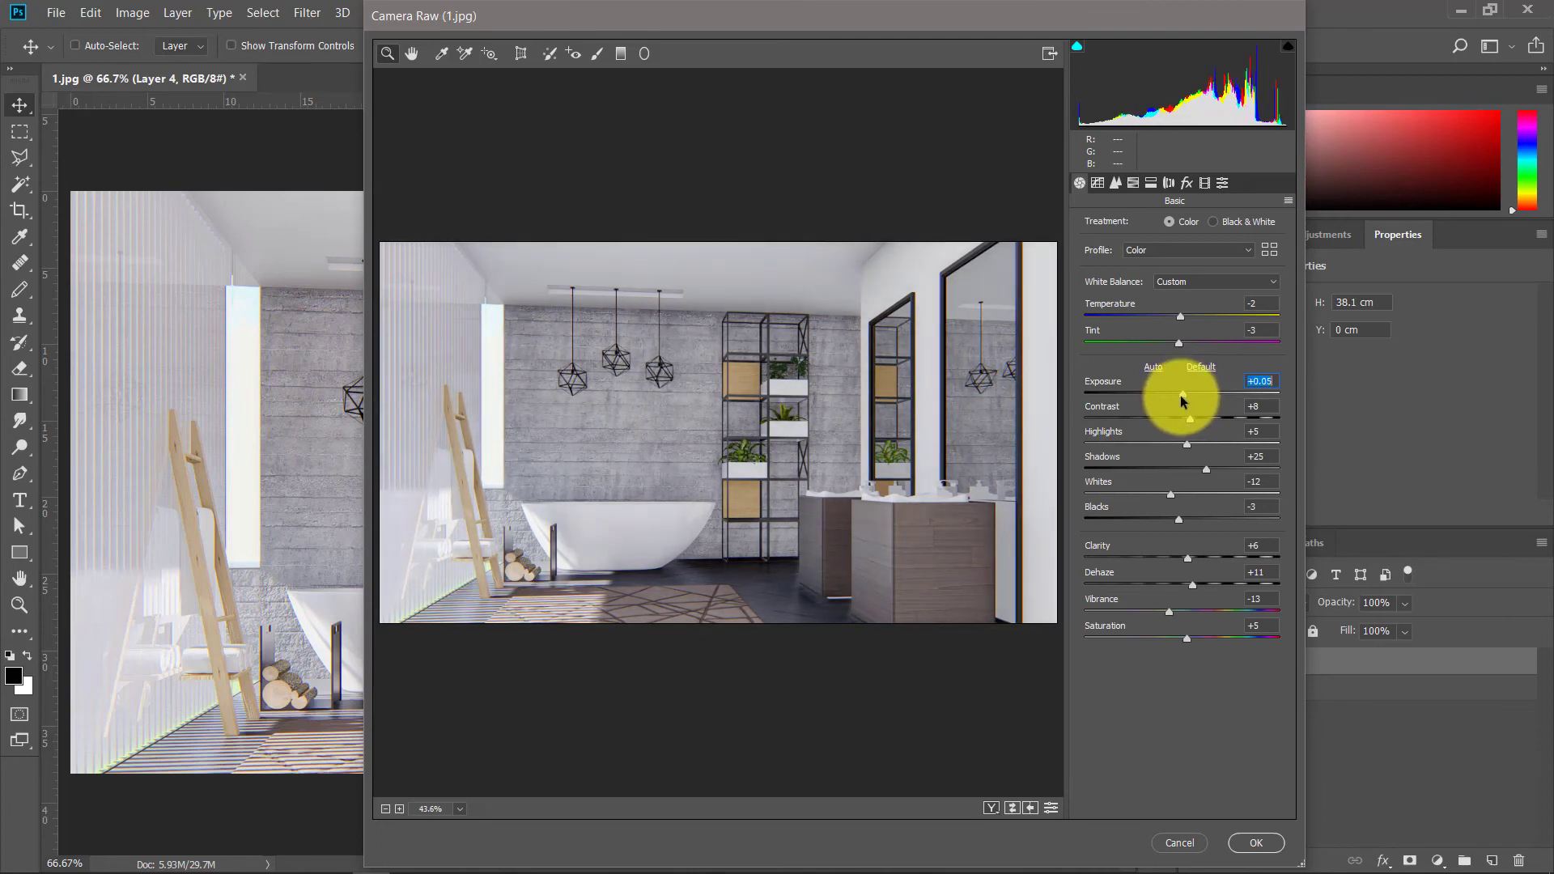
left_click(1267, 846)
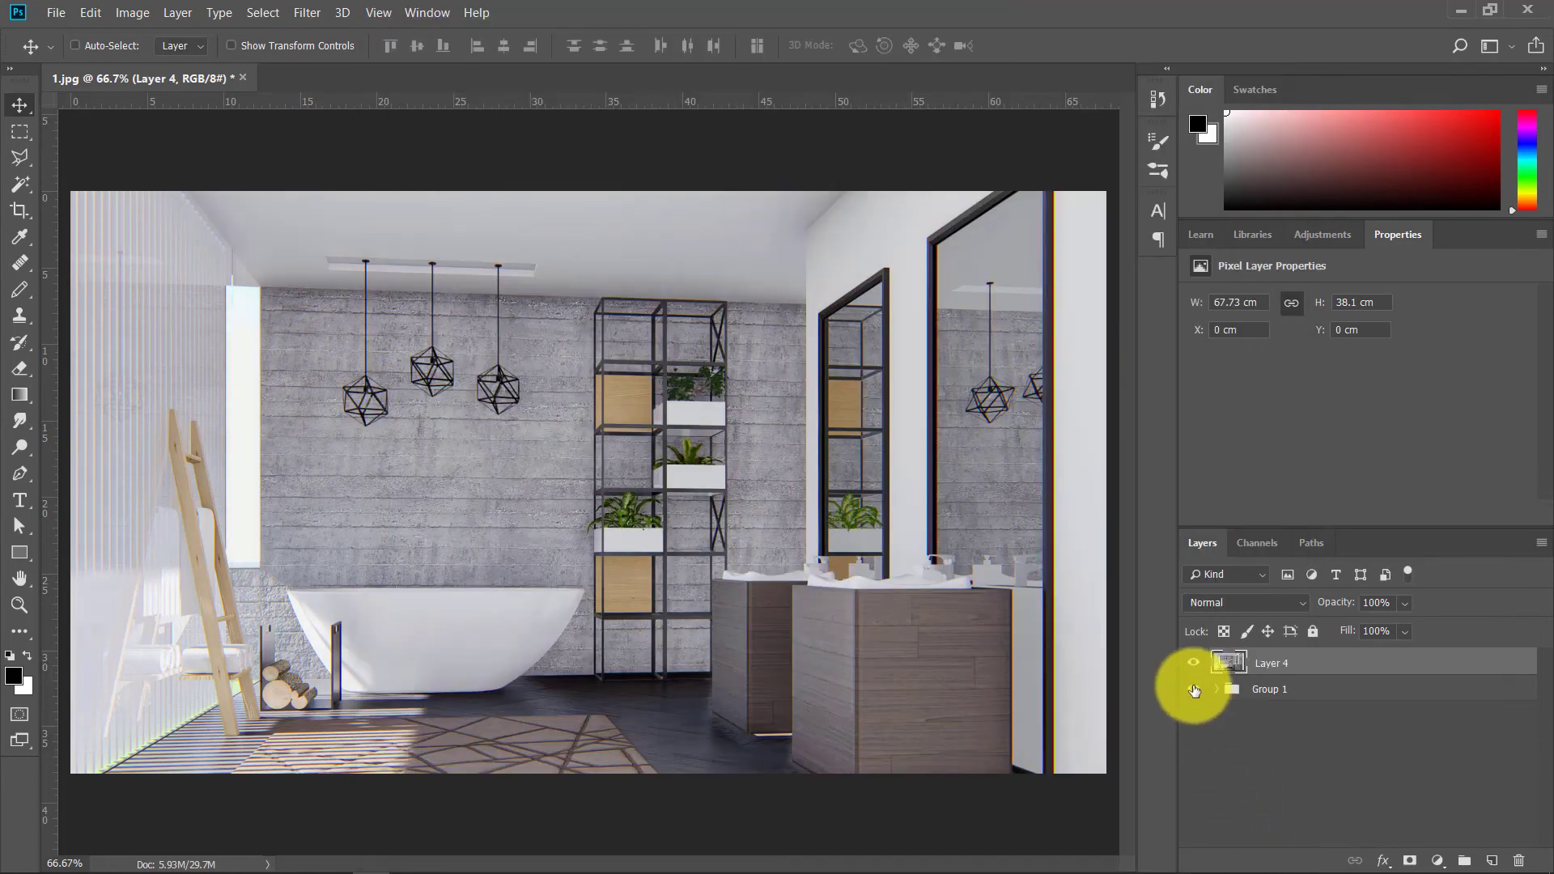
Step: Duplicate Layer 4, apply High Pass, and blend the copy in Soft Light
key("ctrl+j")
left_click(308, 12)
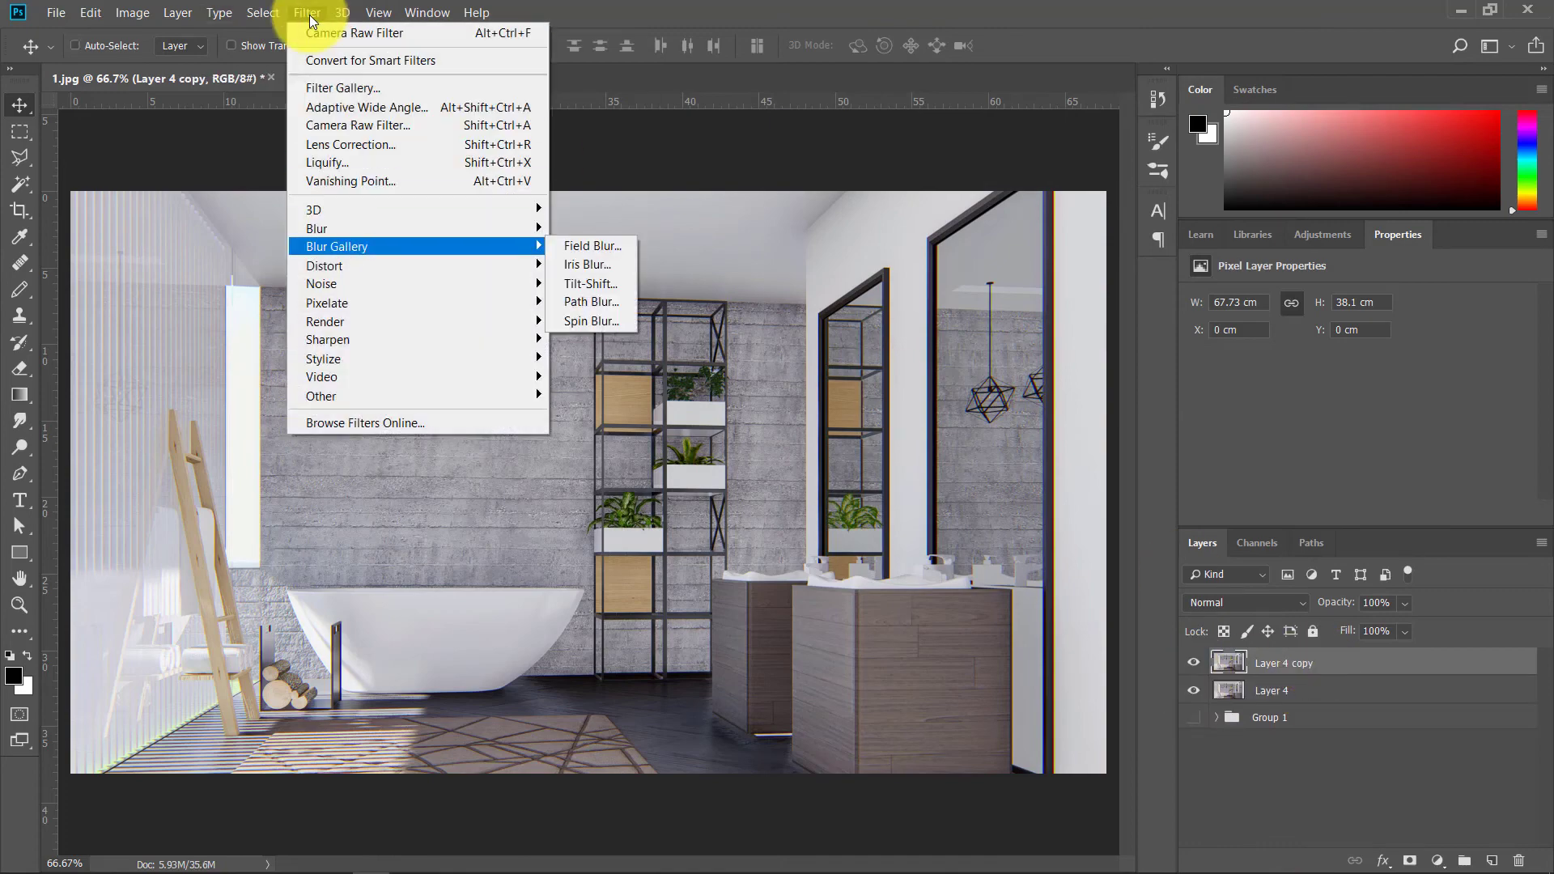
left_click(639, 431)
key("Escape")
left_click(308, 12)
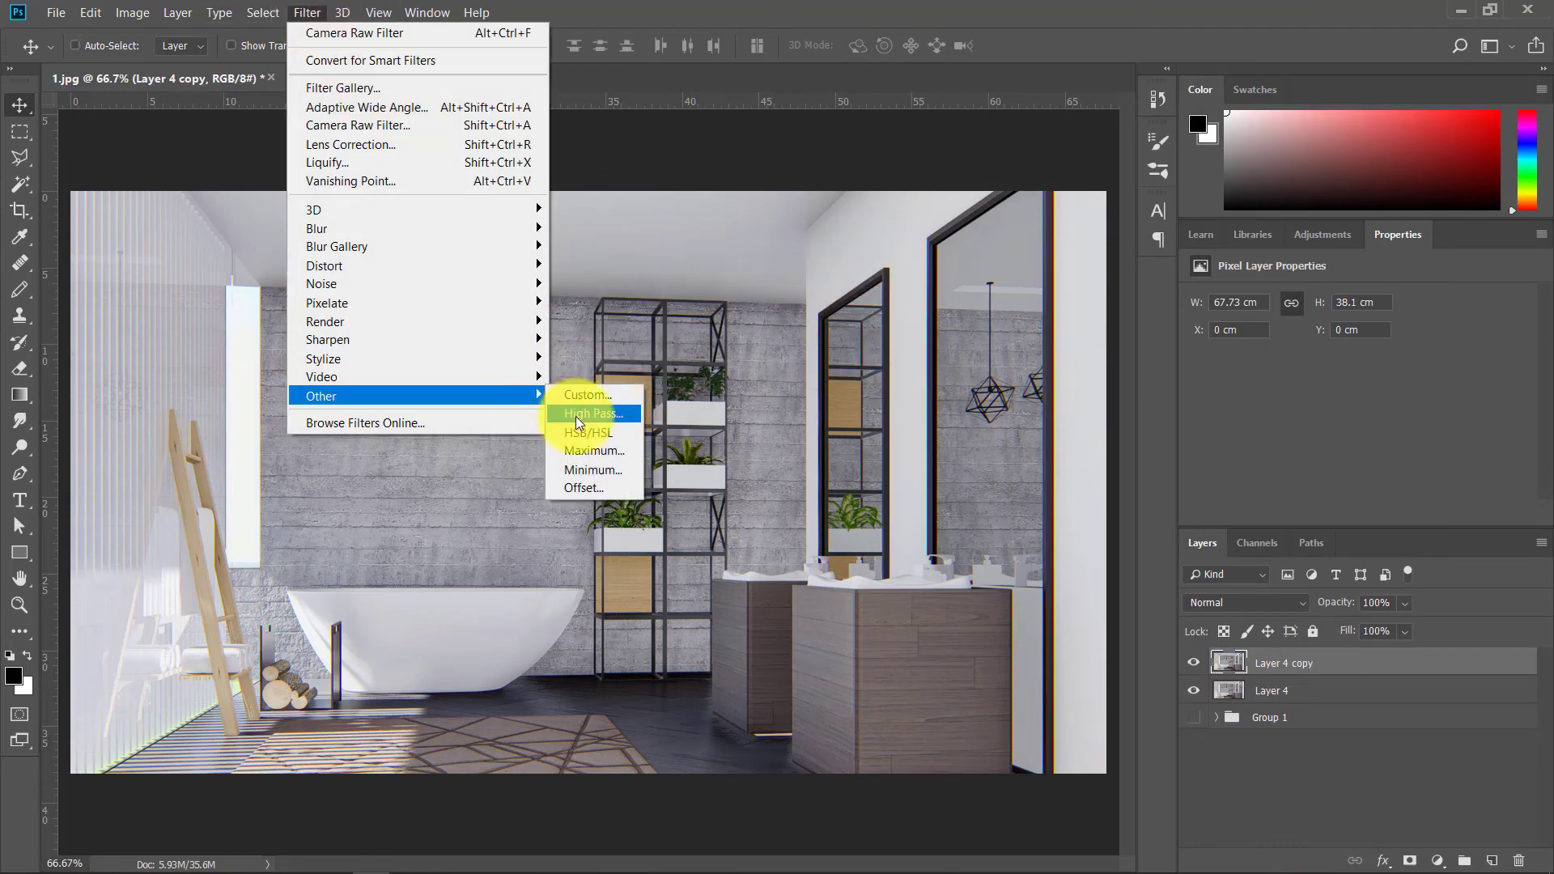
left_click(599, 407)
left_click(859, 212)
left_click(1246, 603)
left_click(1214, 354)
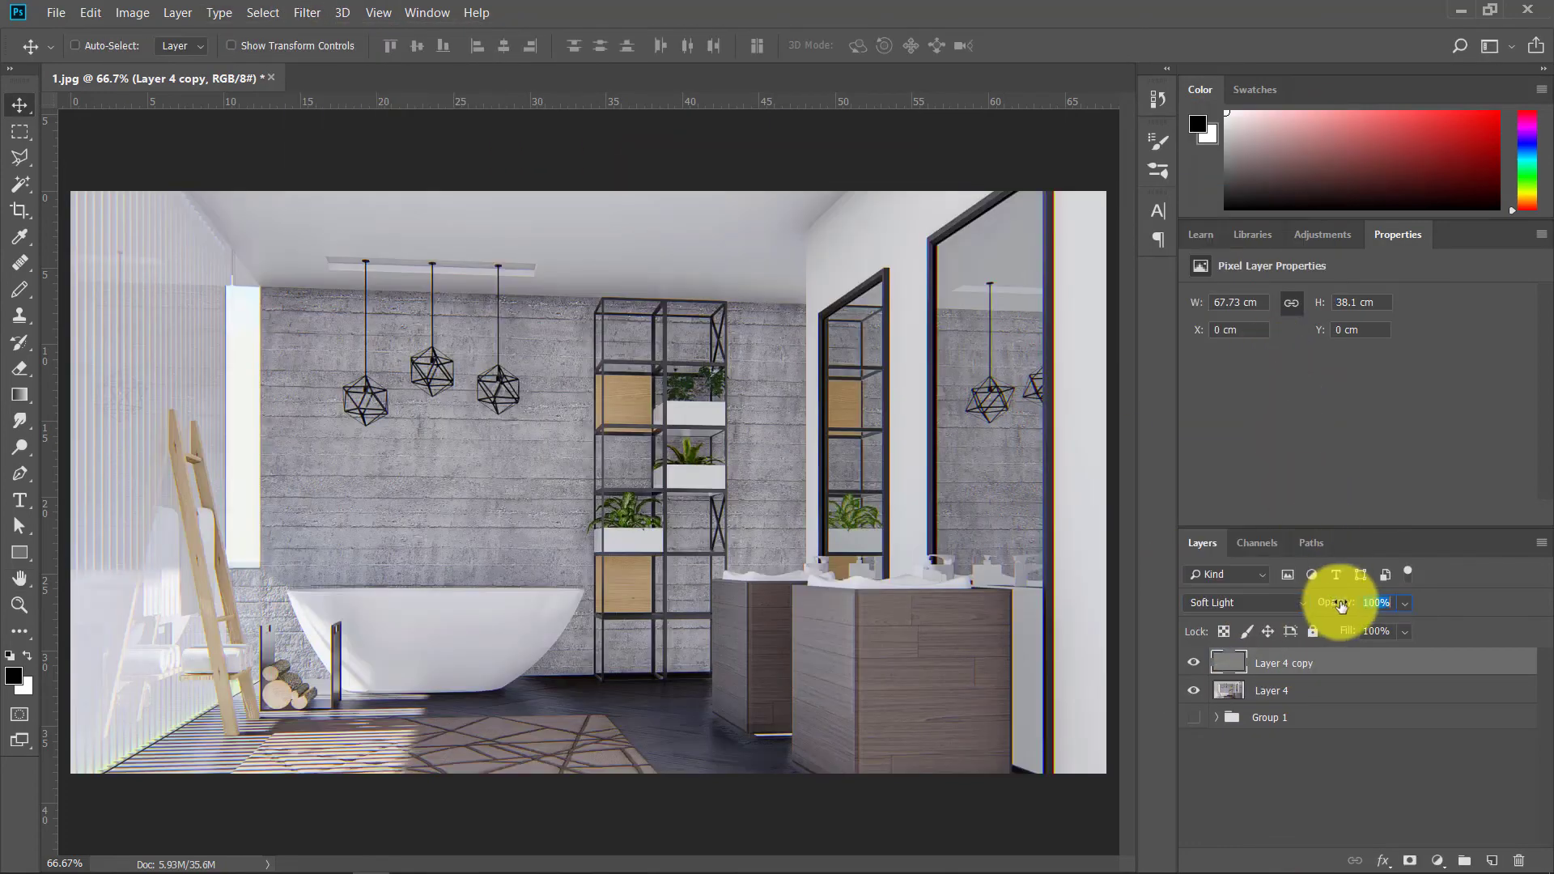
left_click(1347, 688)
Step: Add a top Layer 4 copy with 10 px Gaussian Blur in Soft Light, entering its opacity
left_click(1405, 603)
key("ctrl+j")
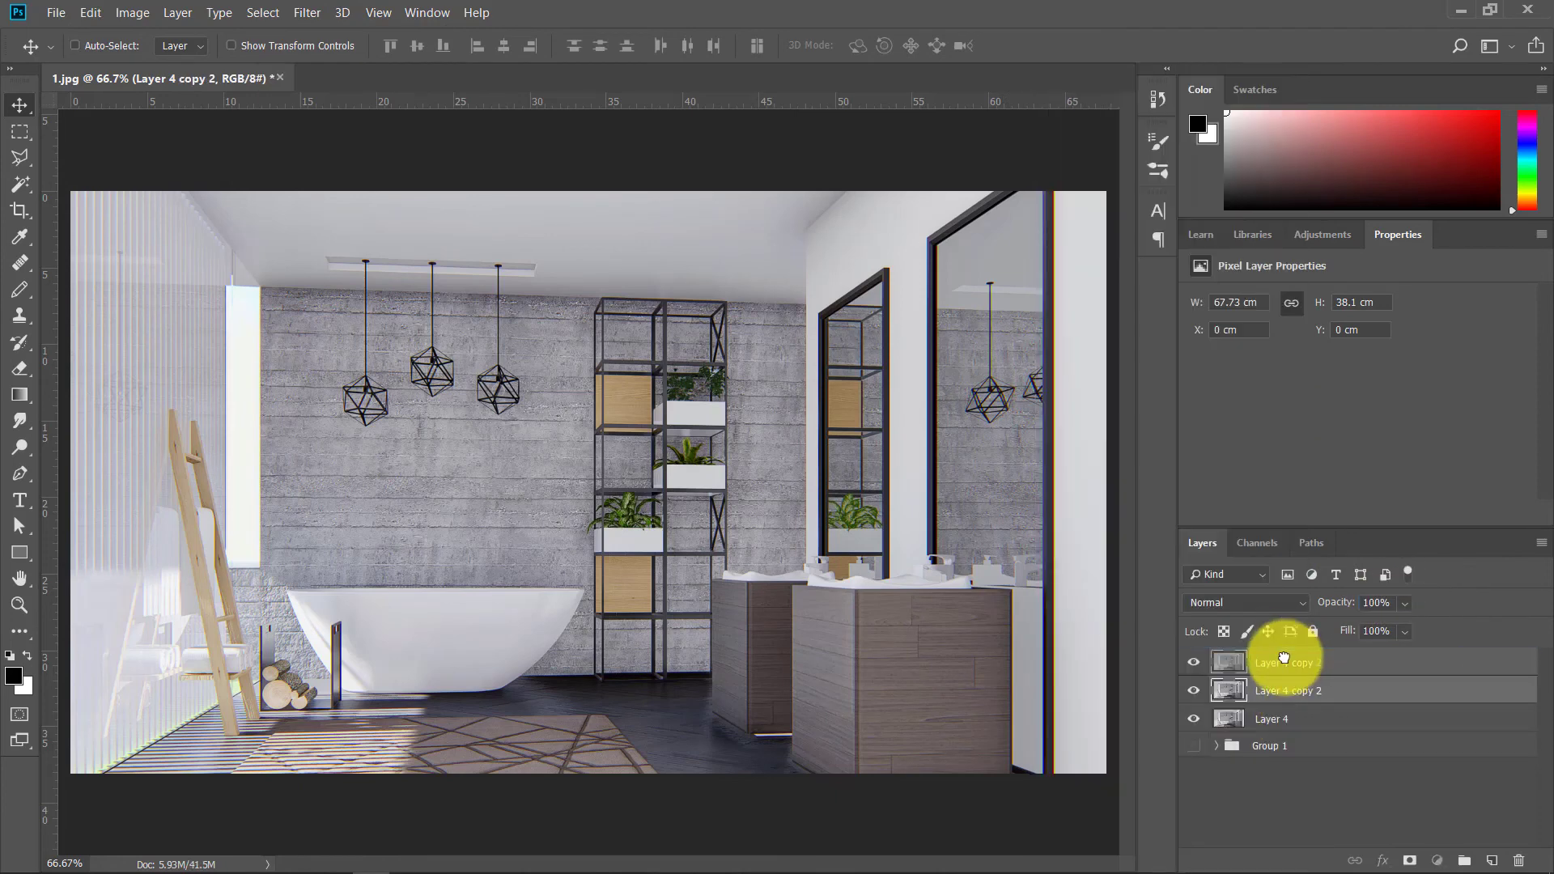
left_click_drag(1293, 695, 1285, 654)
left_click(307, 12)
left_click(584, 303)
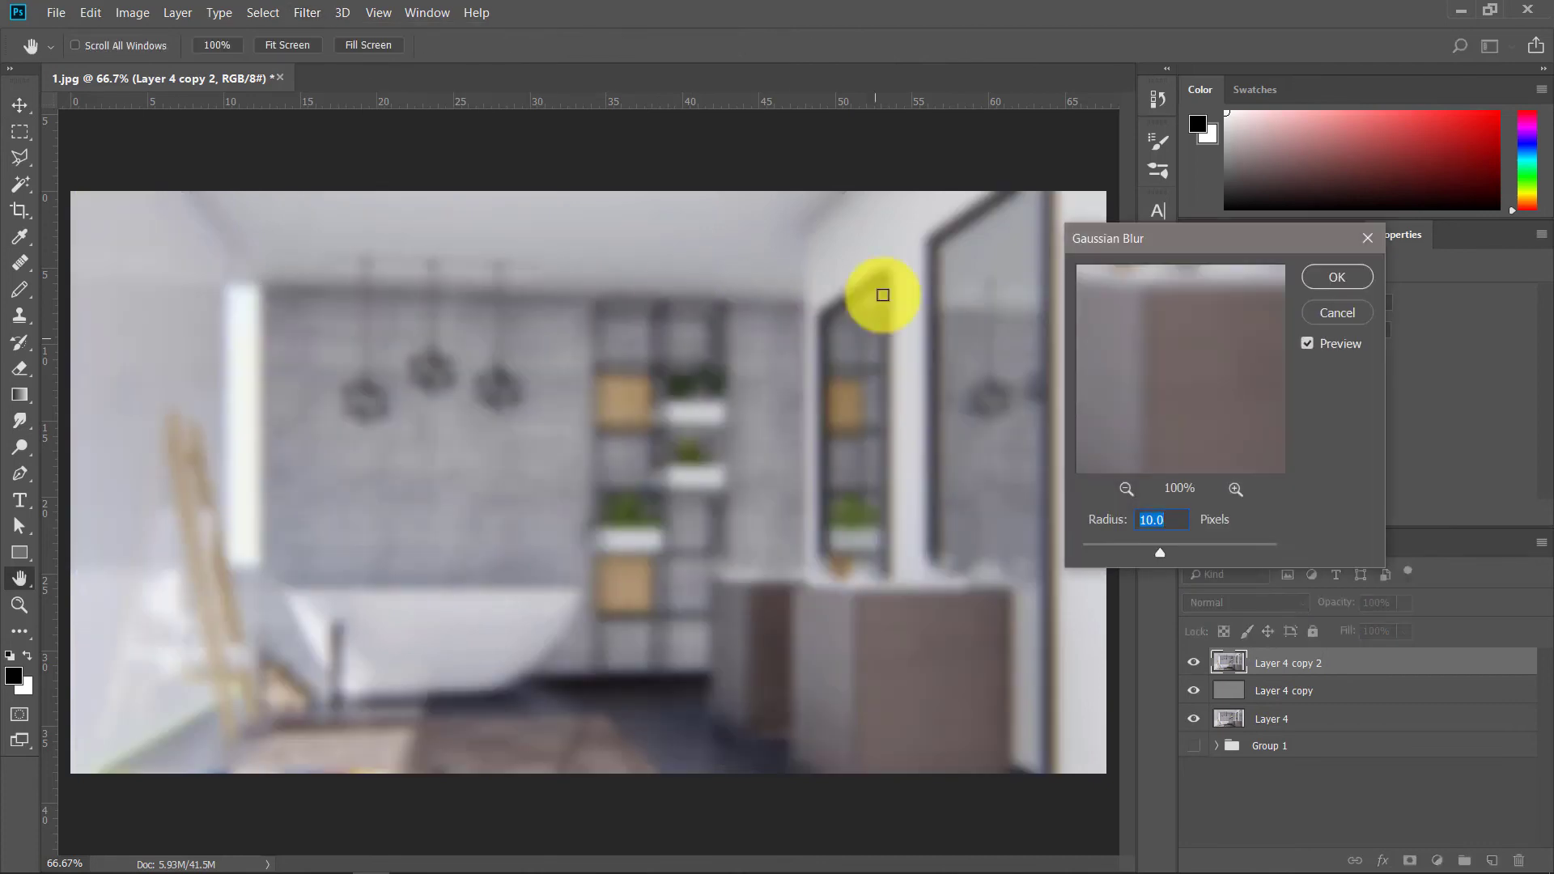
left_click(1331, 274)
left_click(1279, 600)
left_click(1253, 351)
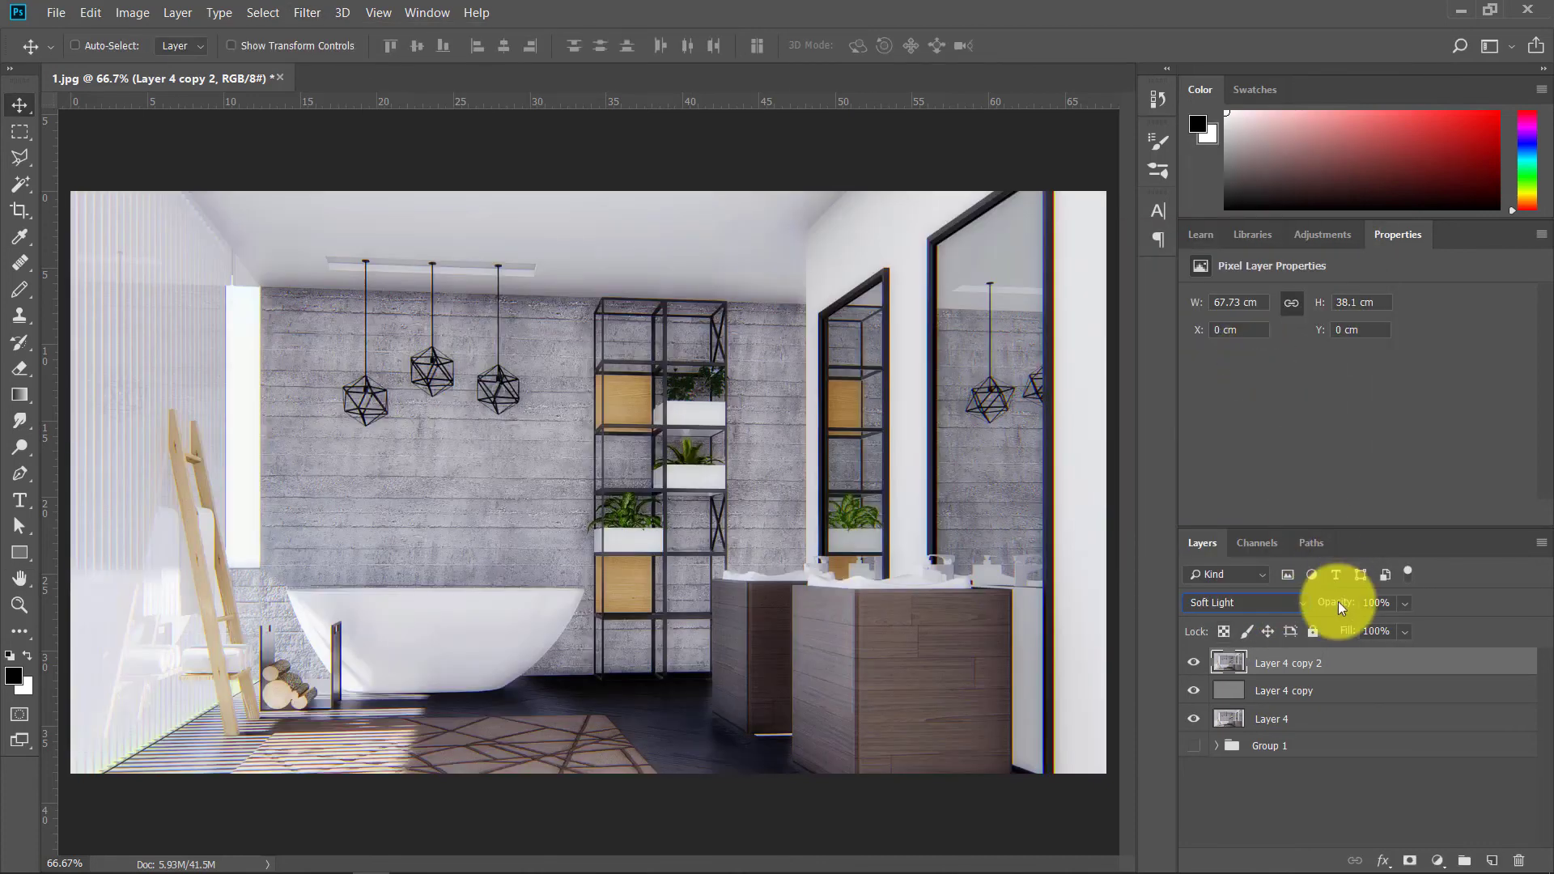
type("11")
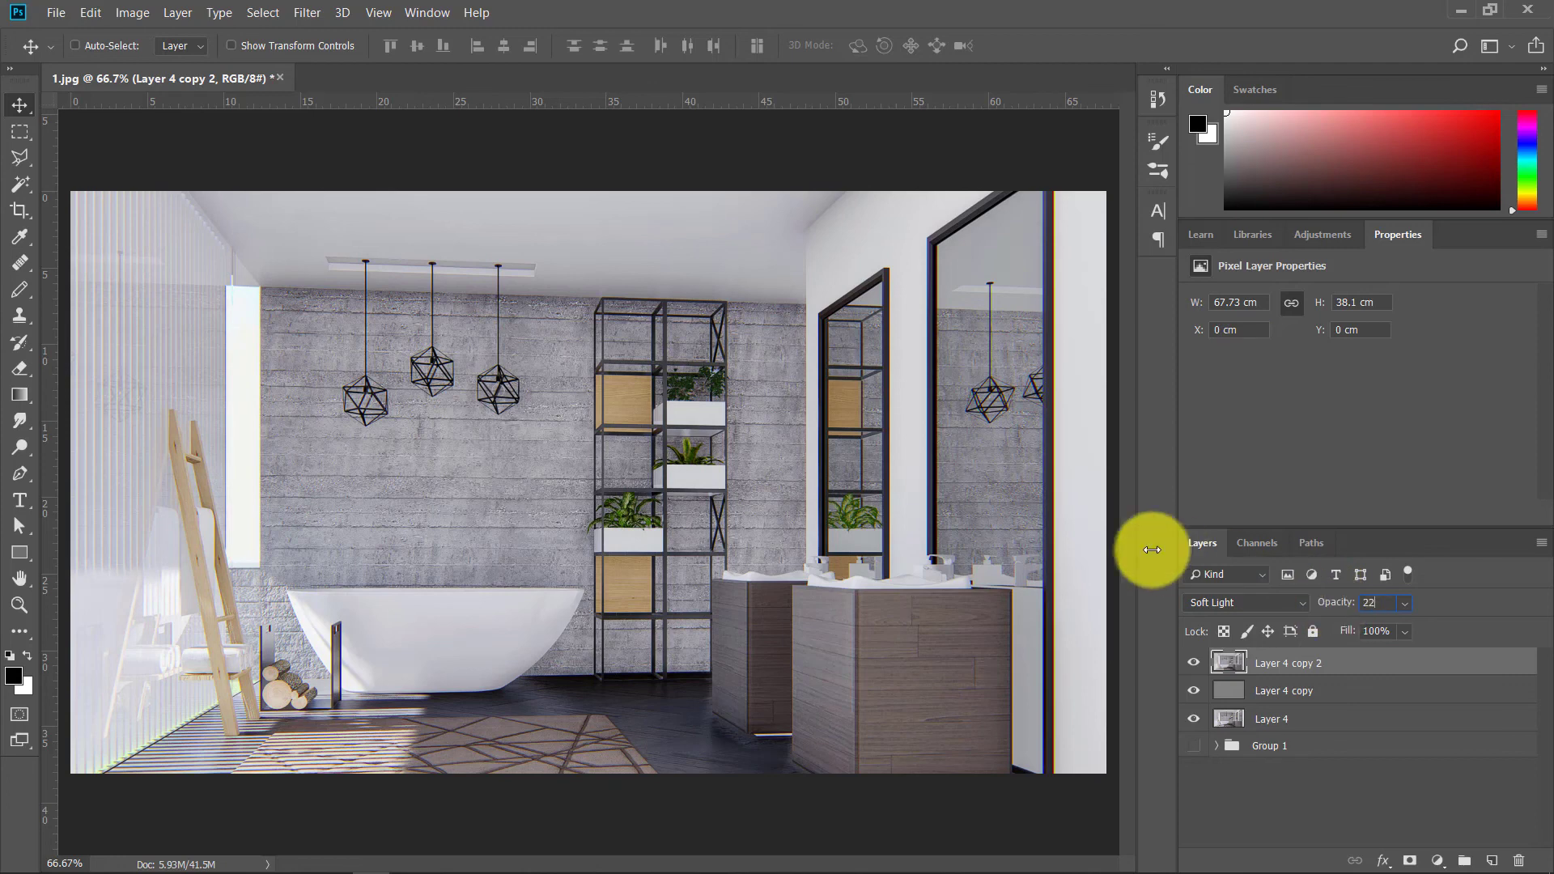
Step: Commit the glow layer at 22% opacity, then stamp a merged layer and delete it
left_click(1284, 777)
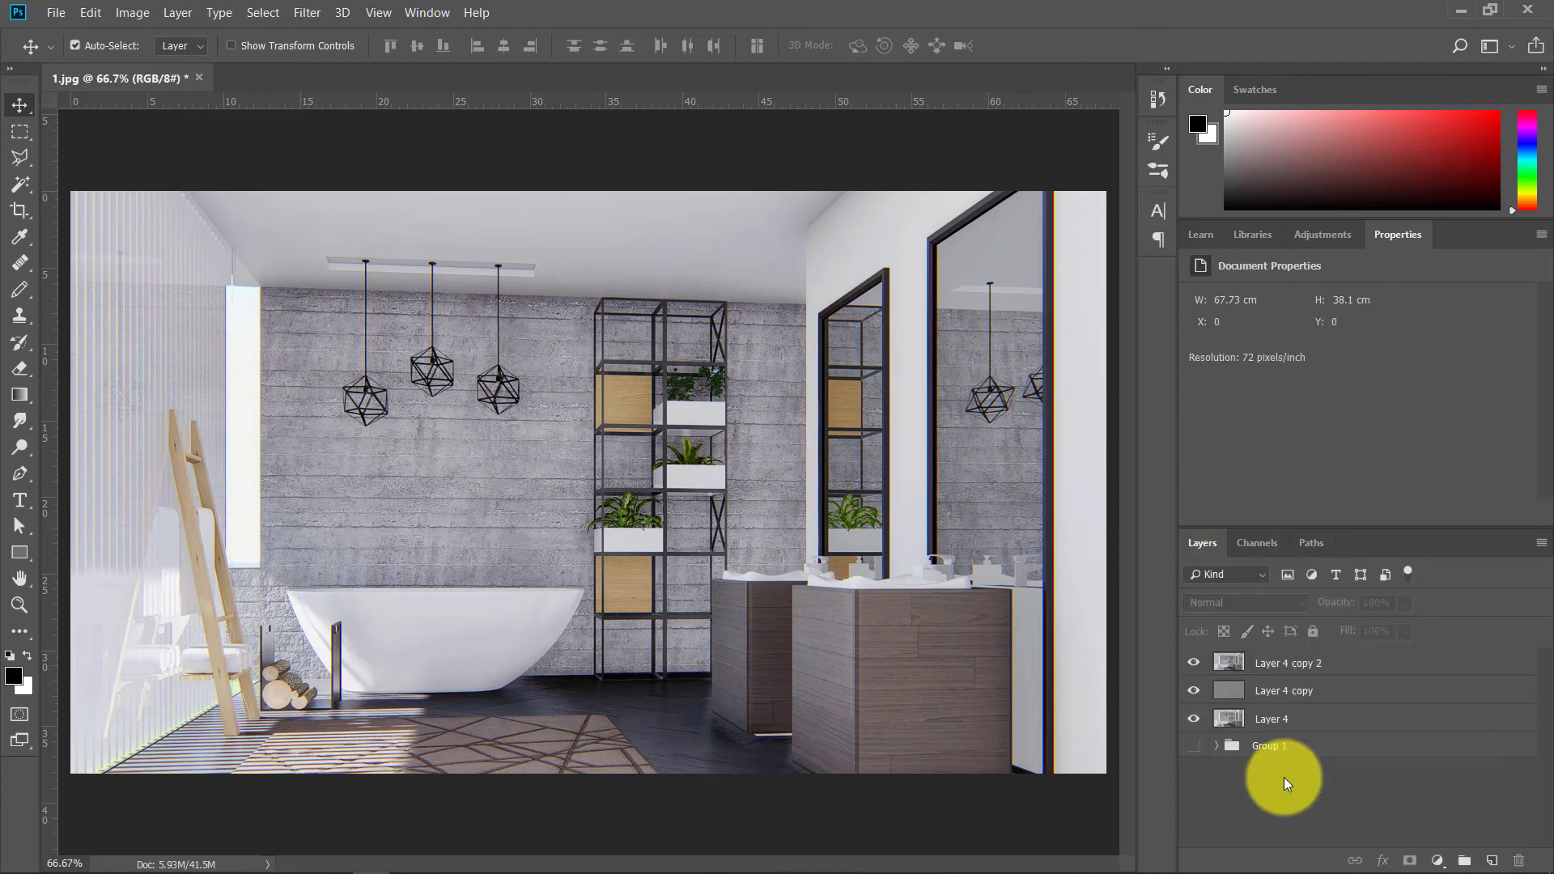
left_click(1336, 660)
key("ctrl+shift+alt+e")
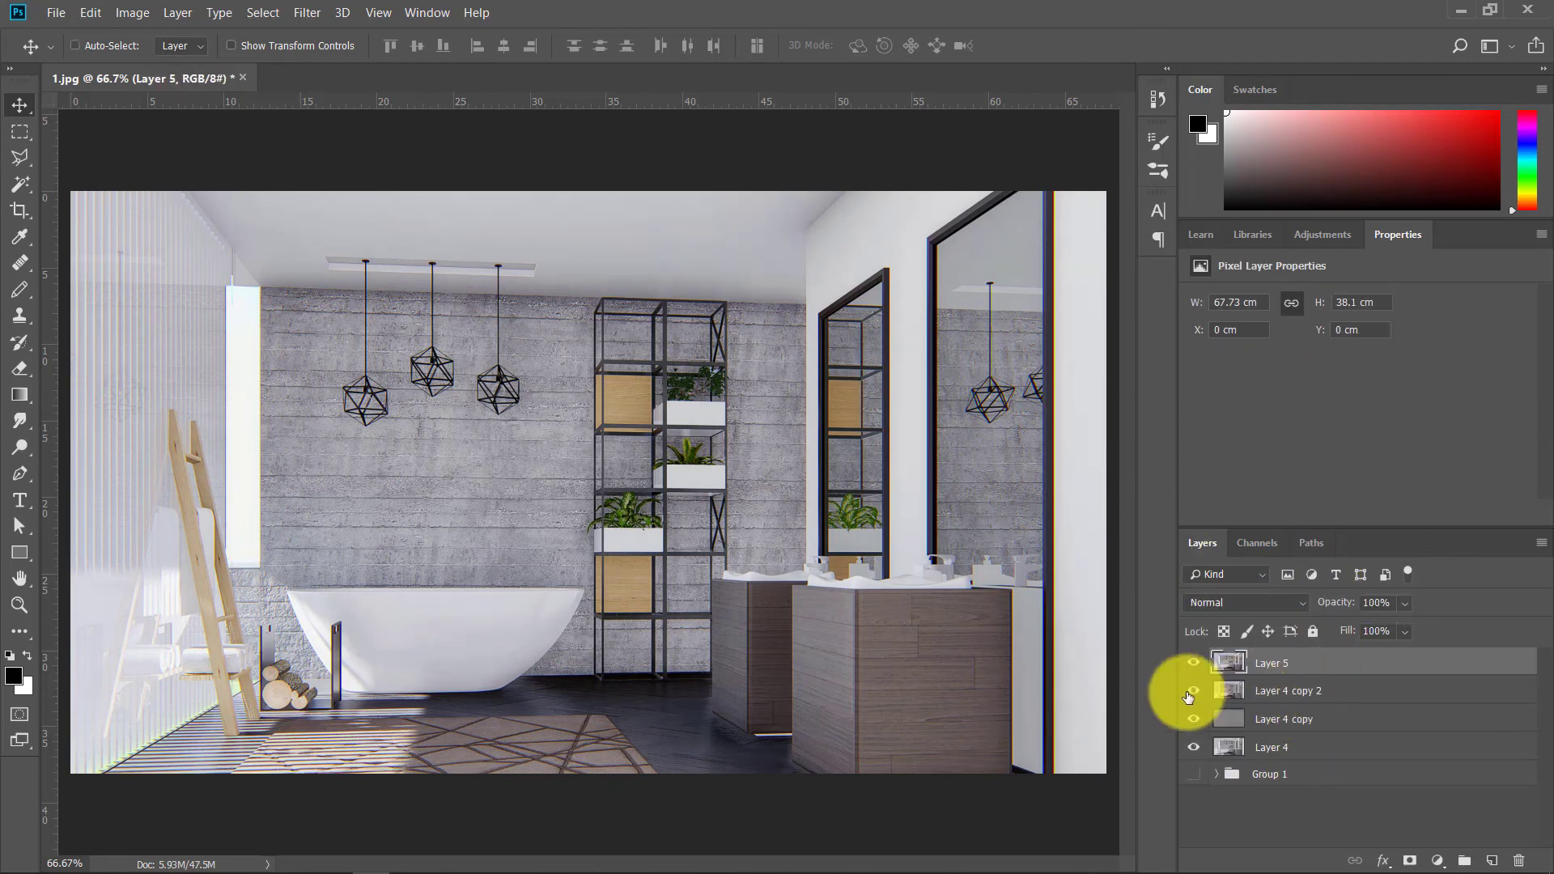
key("Delete")
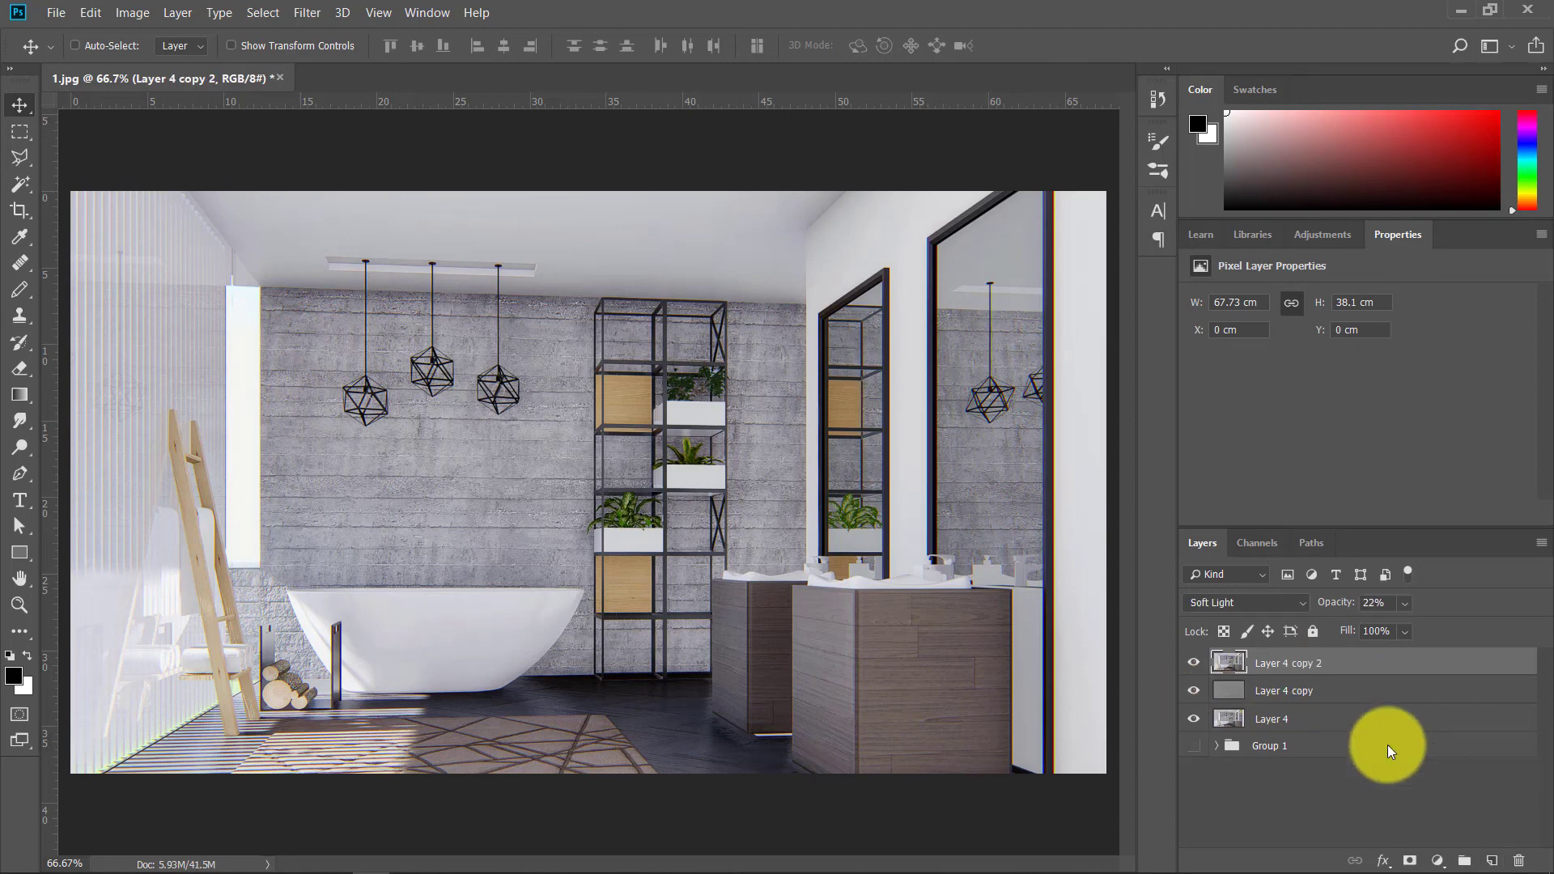
Step: Add empty Layer 5 and enlarge the Brush for painting lamp glows
left_click(1492, 860)
key("b")
key("bracketright")
key("bracketright")
key("bracketright")
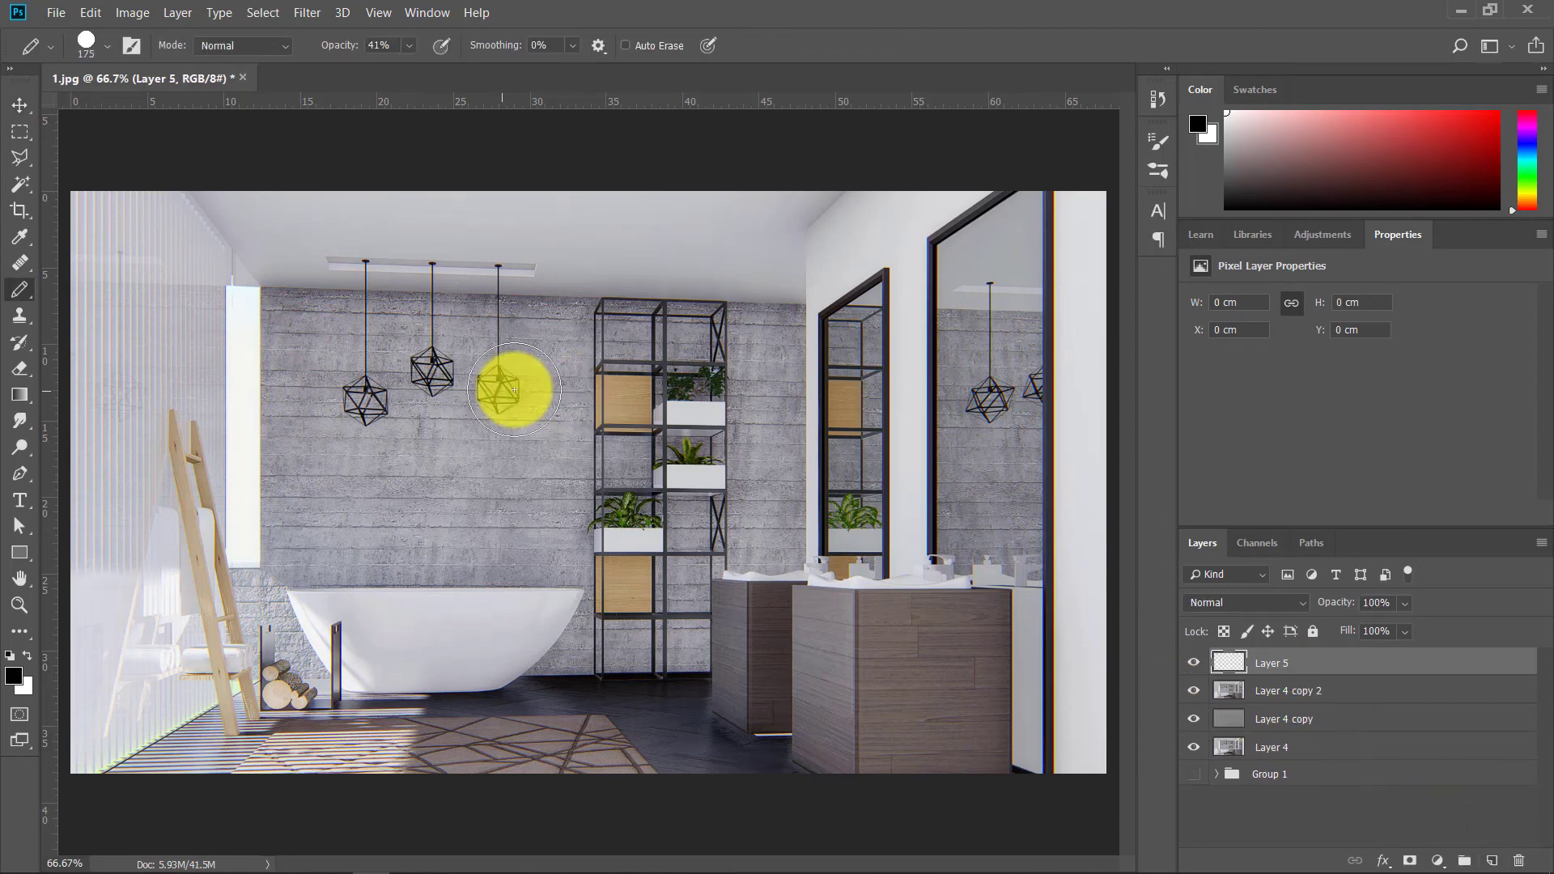